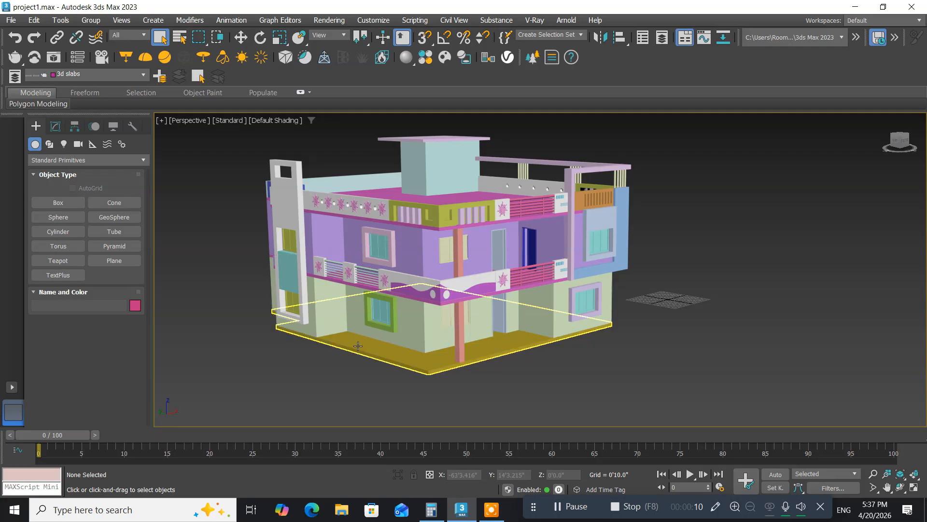
Select the rooftop room's walls with the Move tool active and show the Left view at full size.
{"action": "middle_click_drag", "start_coordinate": [356, 317], "coordinate": [358, 348]}
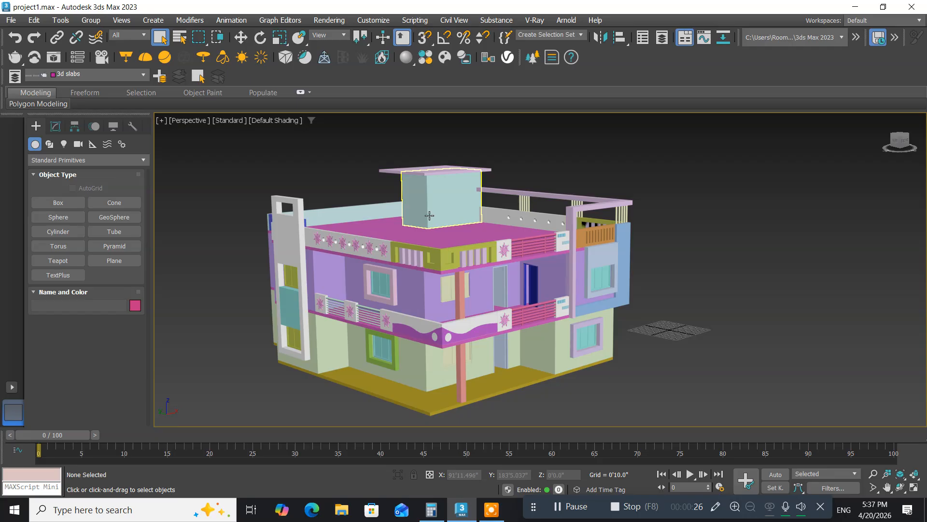
{"action": "middle_click_drag", "start_coordinate": [430, 218], "coordinate": [438, 228]}
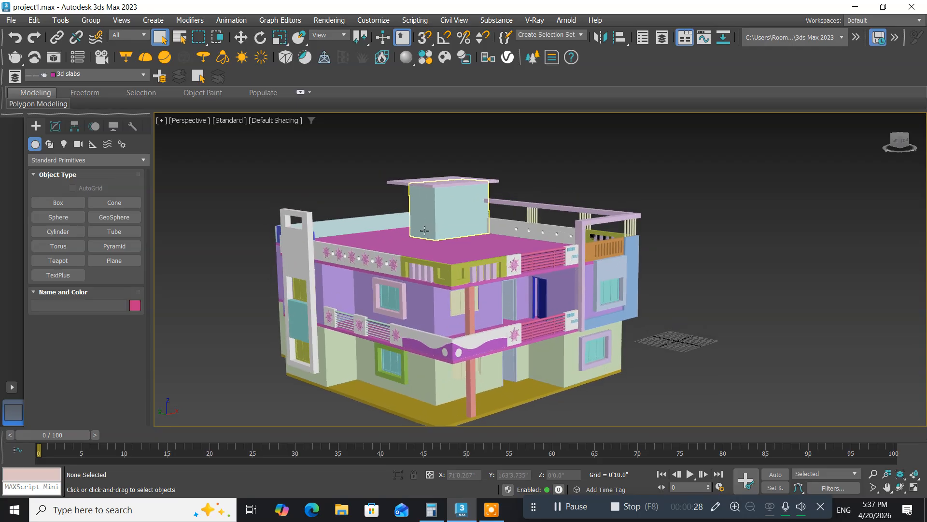
{"action": "left_click", "coordinate": [426, 227]}
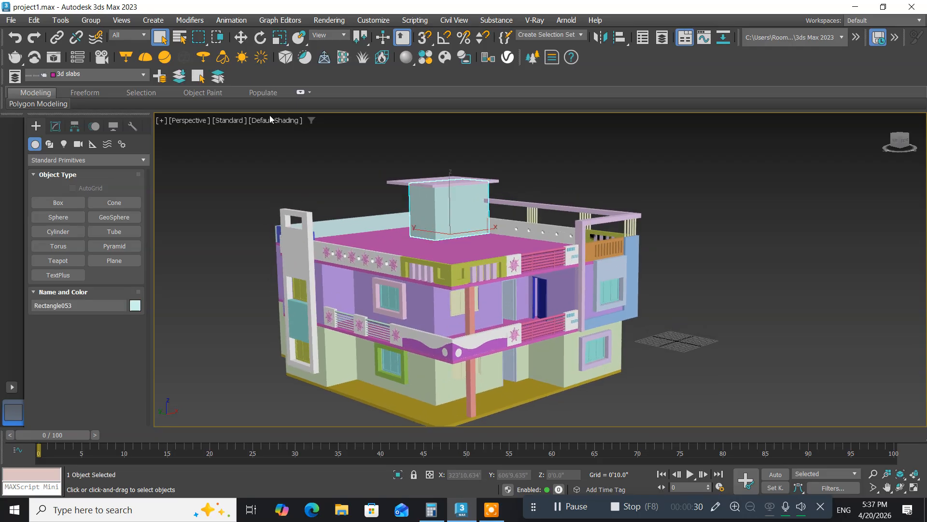
{"action": "left_click", "coordinate": [241, 37]}
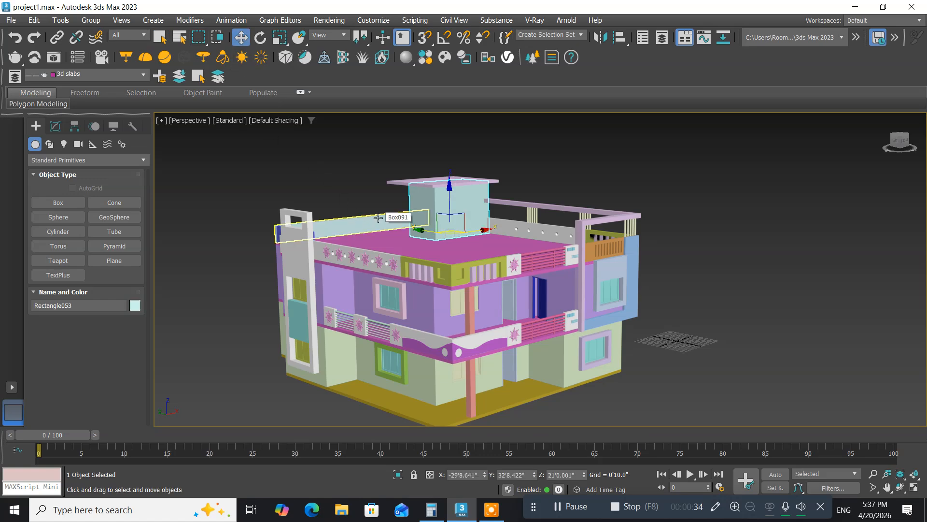
{"action": "key", "text": "alt+w"}
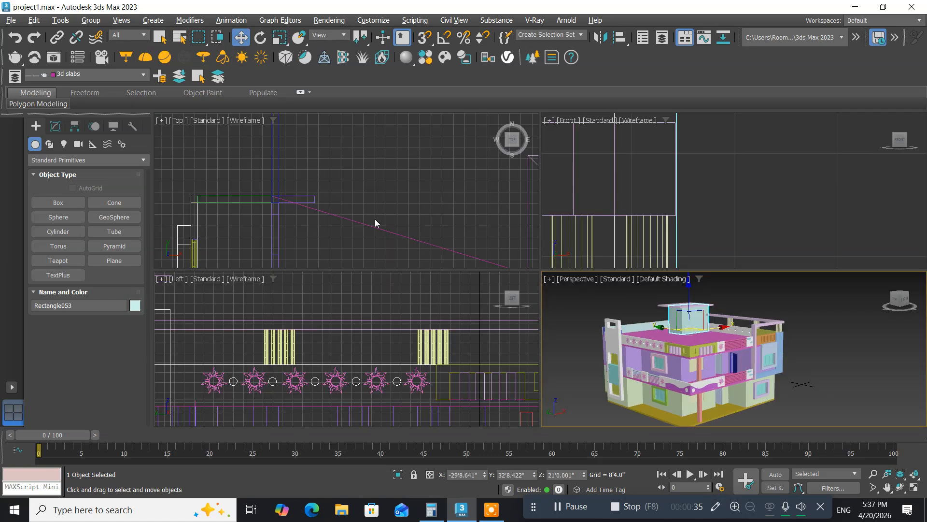
{"action": "left_click", "coordinate": [255, 381]}
{"action": "middle_click_drag", "start_coordinate": [255, 382], "coordinate": [407, 333]}
{"action": "scroll", "coordinate": [407, 333], "scroll_direction": "down", "scroll_amount": 6}
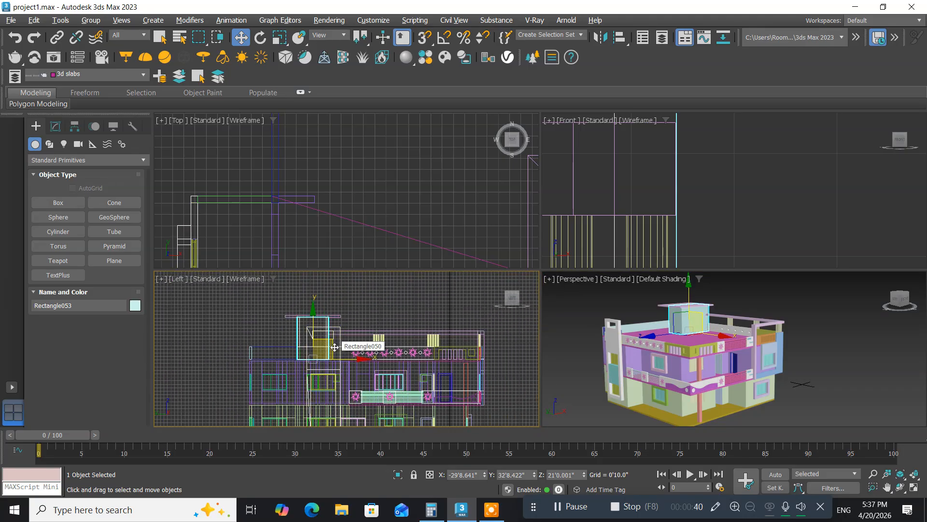
{"action": "key", "text": "alt+w"}
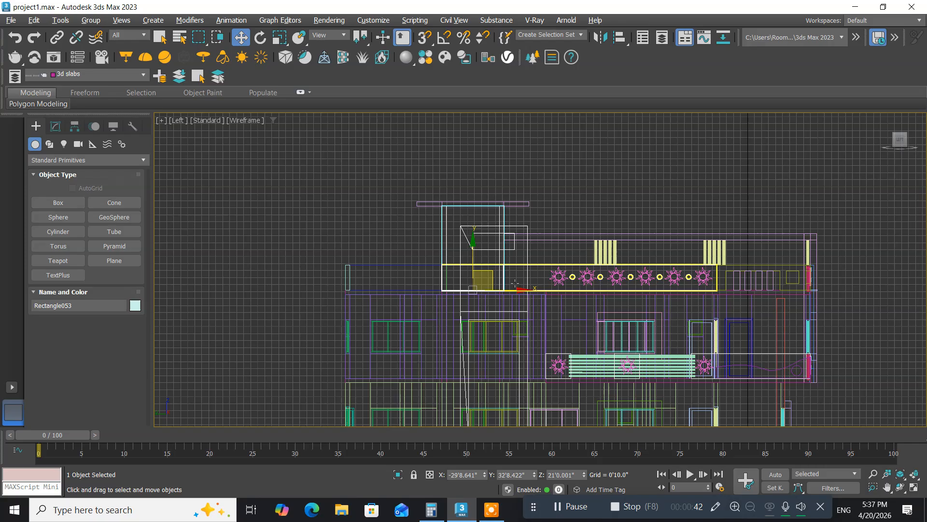
Draw a box with AutoGrid on over the rooftop room, about 7'5" long, 3'5" wide and 2'3" high.
{"action": "scroll", "coordinate": [512, 273], "scroll_direction": "up", "scroll_amount": 4}
{"action": "scroll", "coordinate": [512, 273], "scroll_direction": "up", "scroll_amount": 2}
{"action": "middle_click_drag", "start_coordinate": [511, 272], "coordinate": [430, 326]}
{"action": "left_click", "coordinate": [430, 327]}
{"action": "left_click", "coordinate": [252, 333]}
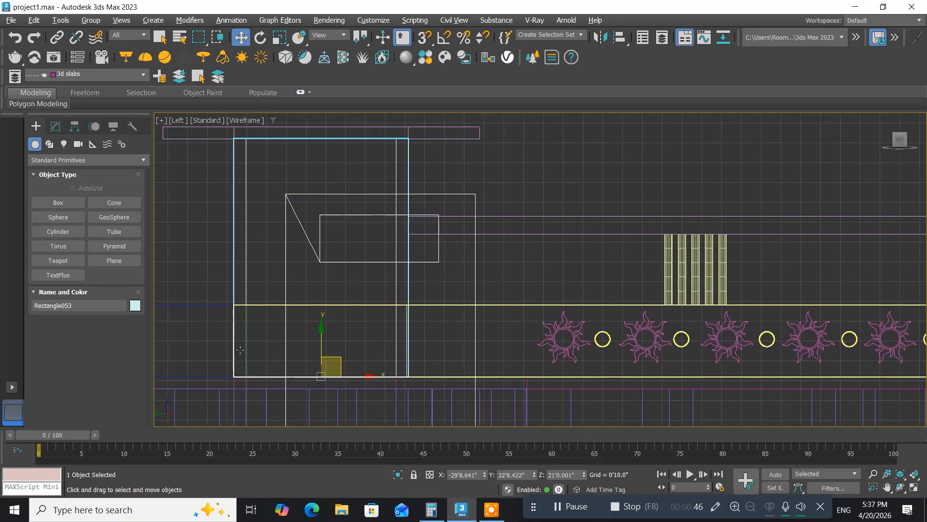
{"action": "left_click", "coordinate": [286, 324]}
{"action": "scroll", "coordinate": [288, 323], "scroll_direction": "down", "scroll_amount": 4}
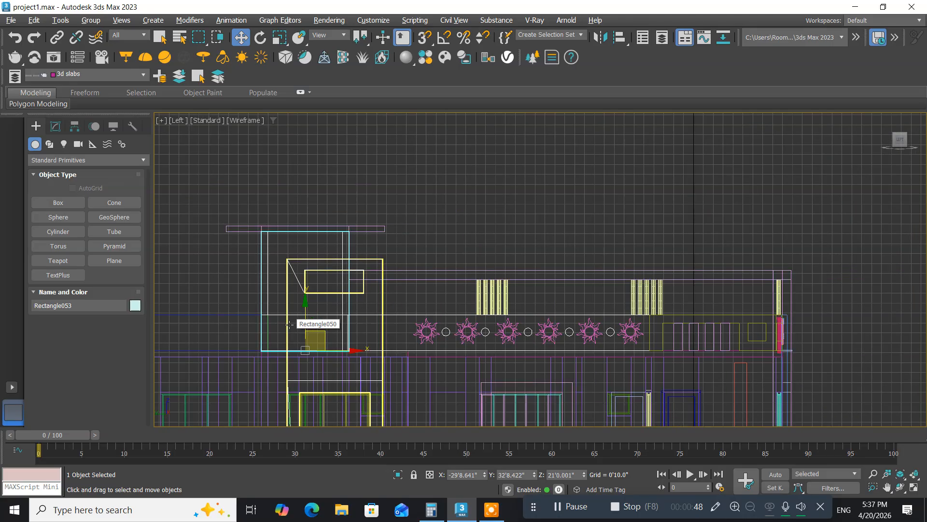
{"action": "mouse_move", "coordinate": [289, 322]}
{"action": "middle_mouse_down"}
{"action": "mouse_move", "coordinate": [296, 263]}
{"action": "mouse_move", "coordinate": [301, 326]}
{"action": "middle_mouse_up"}
{"action": "scroll", "coordinate": [296, 263], "scroll_direction": "up", "scroll_amount": 2}
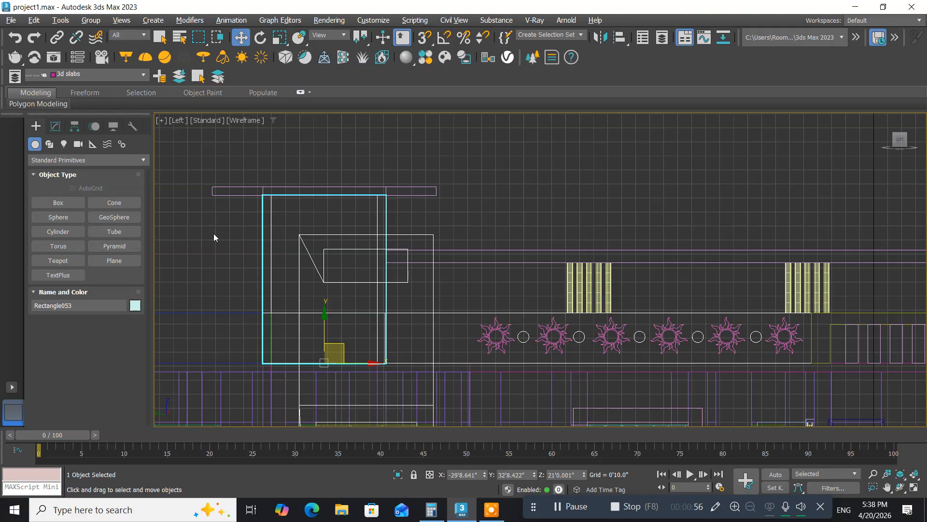
{"action": "left_click", "coordinate": [57, 203]}
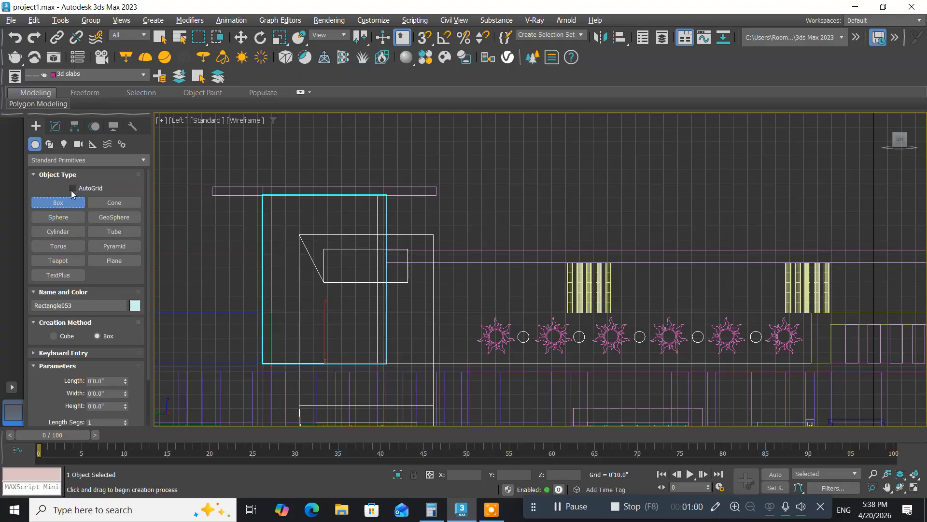
{"action": "left_click", "coordinate": [72, 189]}
{"action": "left_click_drag", "start_coordinate": [284, 227], "coordinate": [341, 353]}
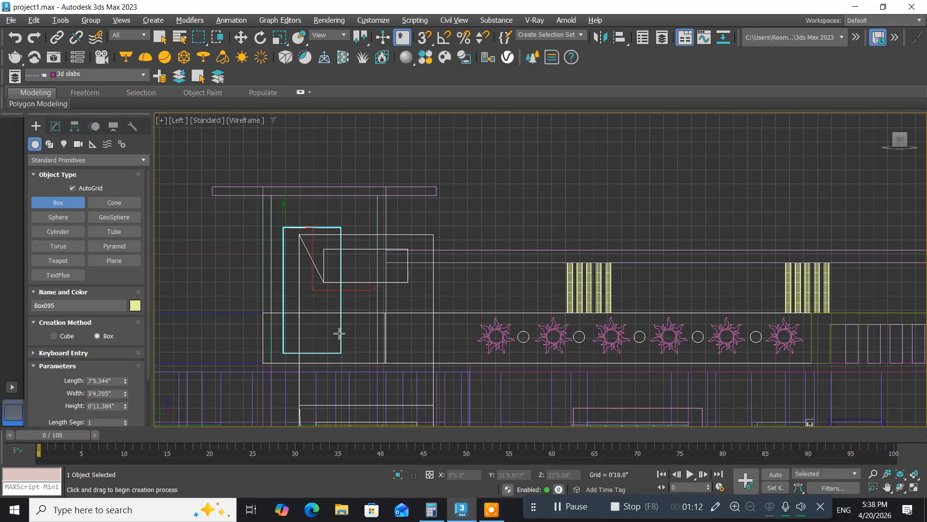
{"action": "left_click", "coordinate": [336, 315]}
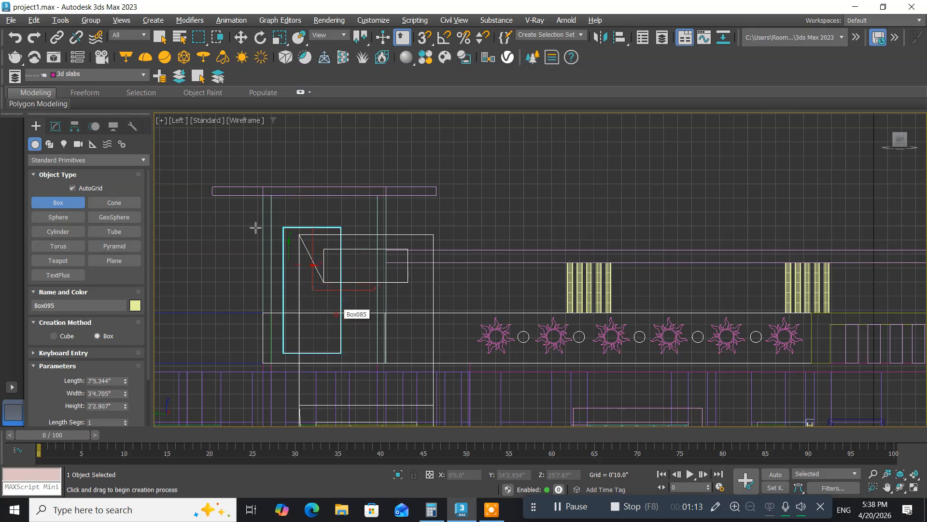
{"action": "left_click", "coordinate": [241, 37]}
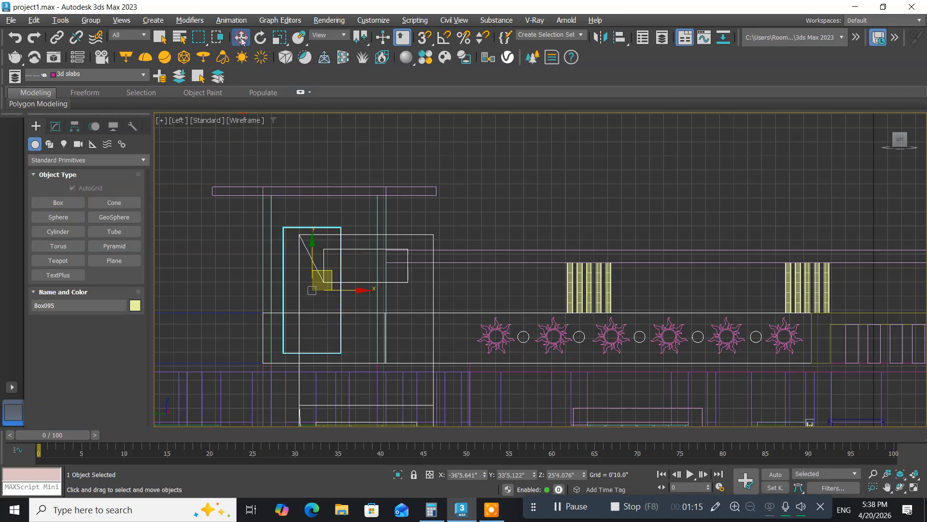
Set the new box's length to 7', width to 3' and height to 2'.
{"action": "left_click", "coordinate": [49, 127]}
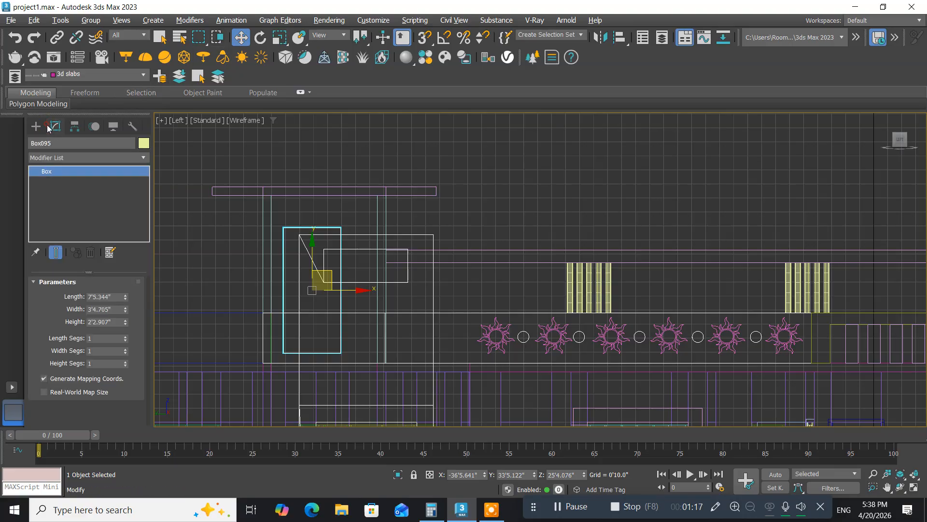
{"action": "double_click", "coordinate": [116, 296]}
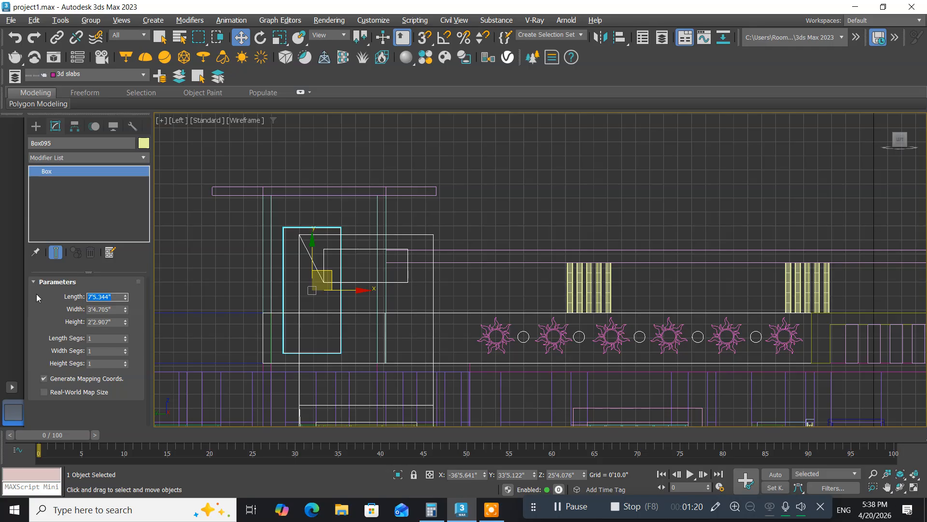
{"action": "type", "text": "7"}
{"action": "key", "text": "Return"}
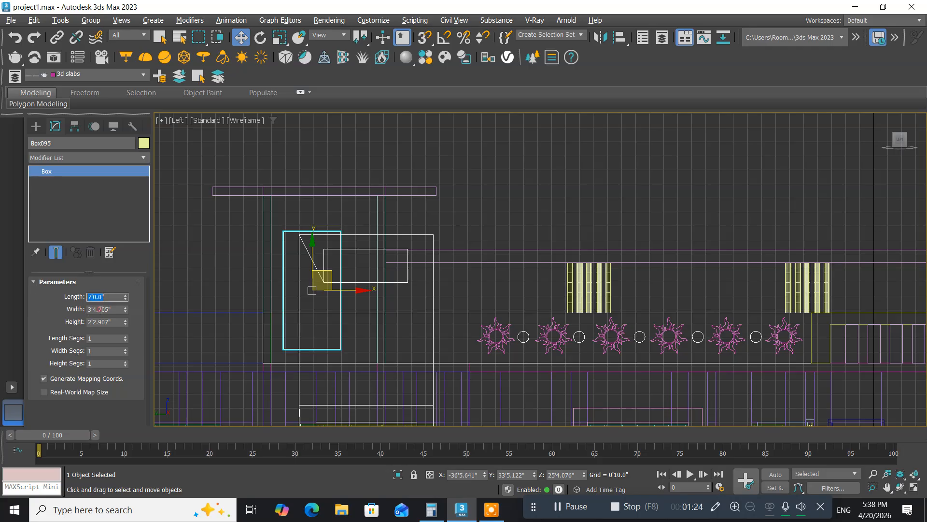
{"action": "left_click", "coordinate": [100, 310]}
{"action": "type", "text": "3"}
{"action": "key", "text": "Return"}
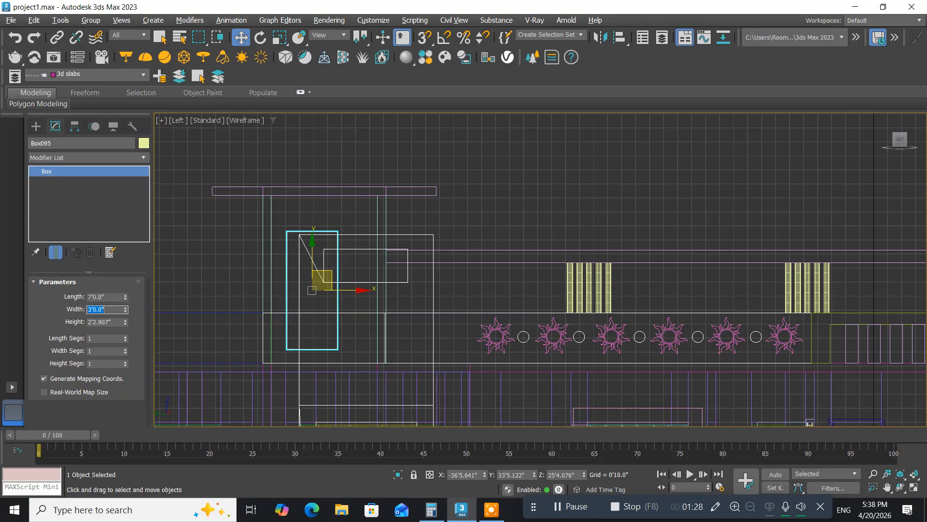
{"action": "left_click", "coordinate": [103, 322]}
{"action": "double_click", "coordinate": [104, 323]}
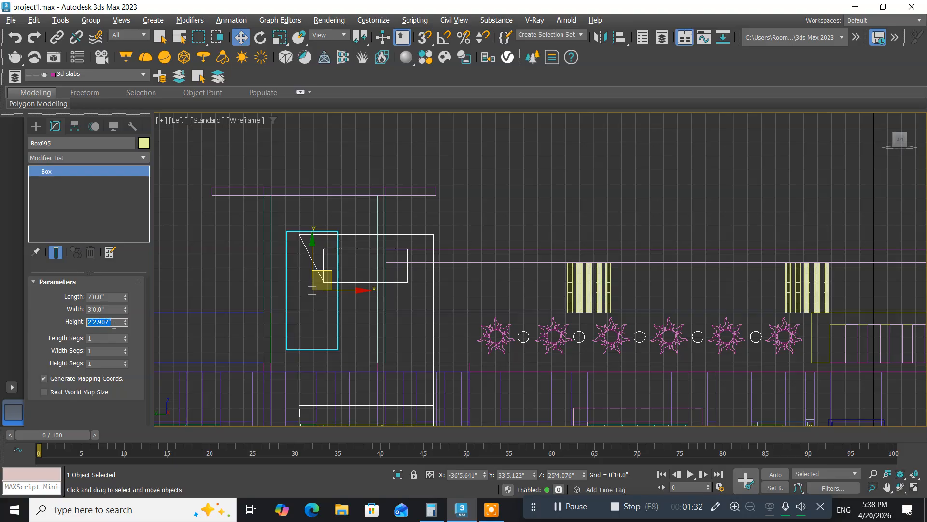
{"action": "type", "text": "2"}
{"action": "key", "text": "Return"}
Move the box straight down about 10" so its lower edge meets the base of the rooftop room.
{"action": "middle_click_drag", "start_coordinate": [285, 350], "coordinate": [269, 322]}
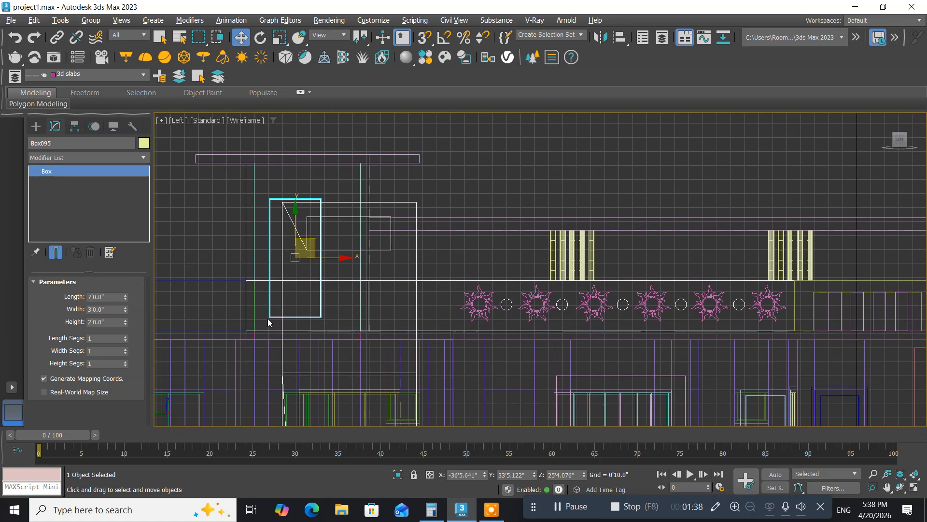
{"action": "scroll", "coordinate": [287, 284], "scroll_direction": "up", "scroll_amount": 3}
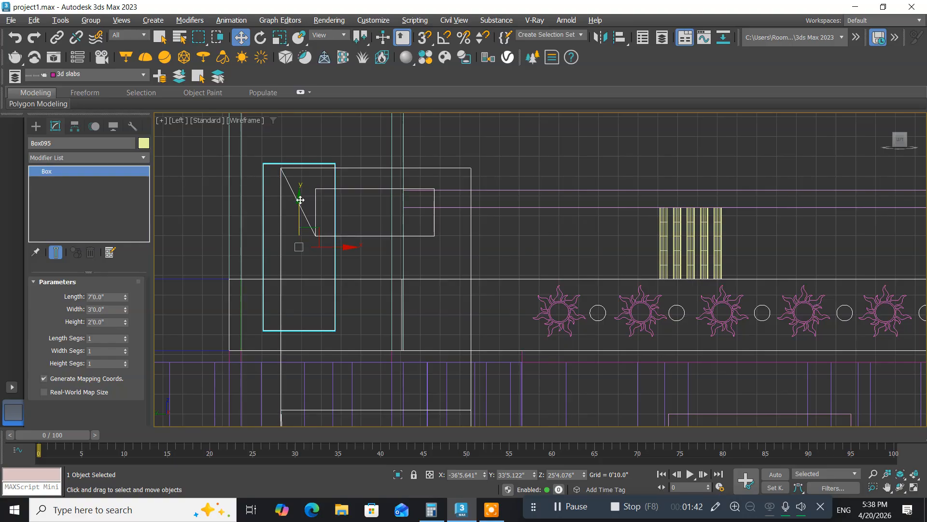
{"action": "left_click_drag", "start_coordinate": [301, 199], "coordinate": [295, 220]}
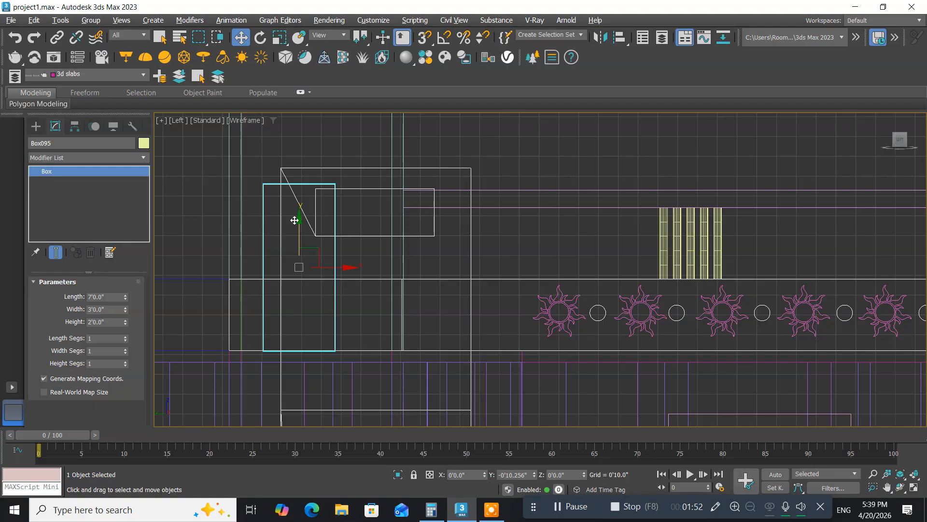
{"action": "left_click_drag", "start_coordinate": [294, 220], "coordinate": [294, 220]}
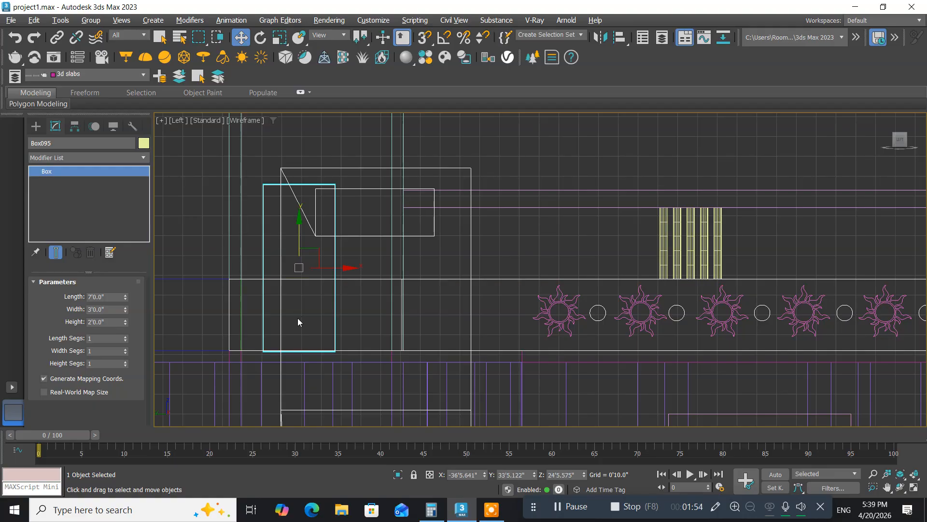
{"action": "scroll", "coordinate": [298, 318], "scroll_direction": "up", "scroll_amount": 4}
{"action": "middle_click_drag", "start_coordinate": [297, 318], "coordinate": [386, 280]}
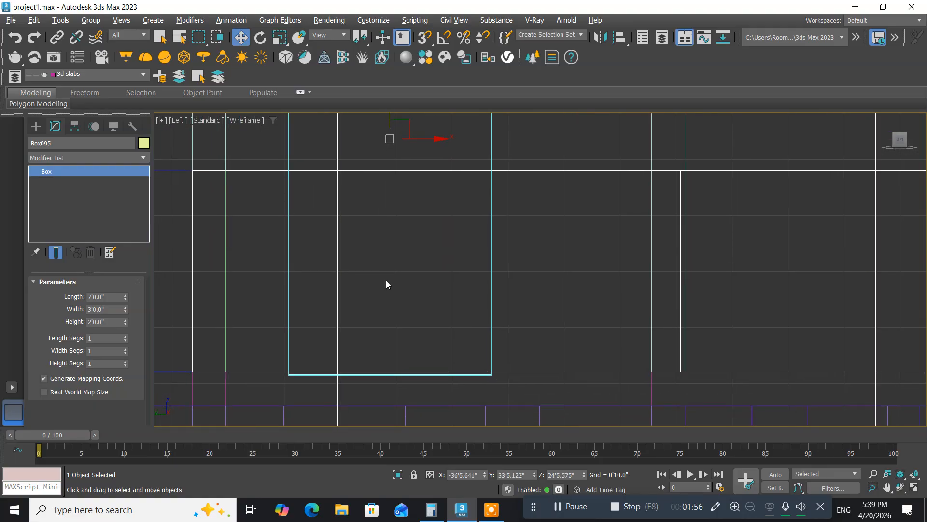
{"action": "scroll", "coordinate": [386, 280], "scroll_direction": "down", "scroll_amount": 3}
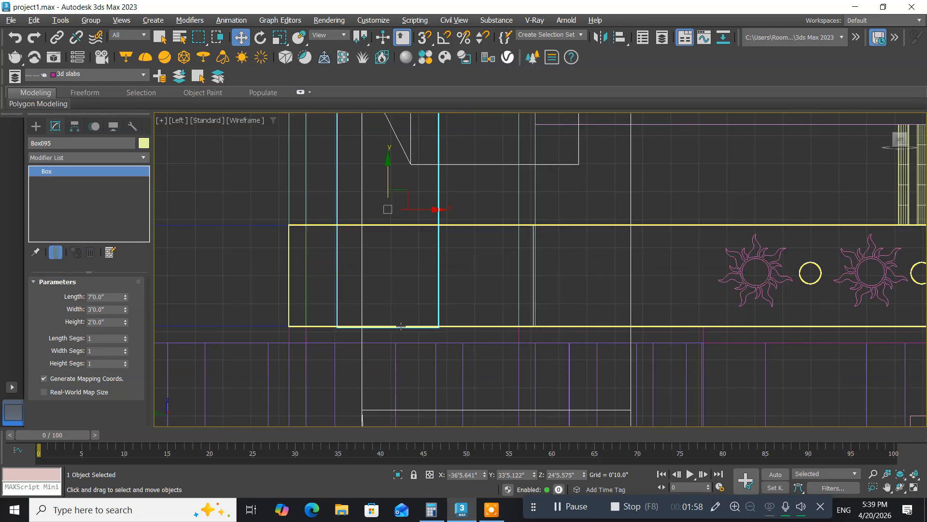
{"action": "scroll", "coordinate": [422, 355], "scroll_direction": "down", "scroll_amount": 4}
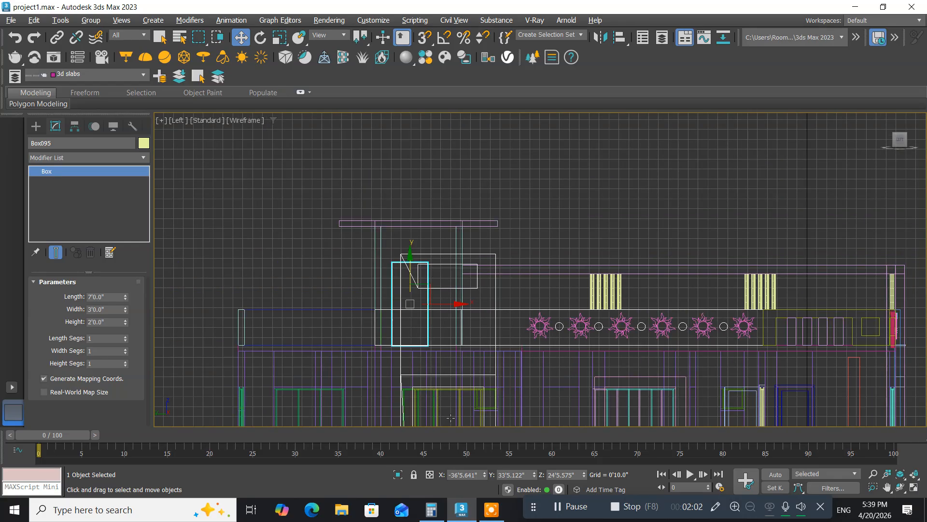
Set the box's Z position to 21'.
{"action": "left_click", "coordinate": [573, 475]}
{"action": "type", "text": "21'"}
{"action": "key", "text": "Return"}
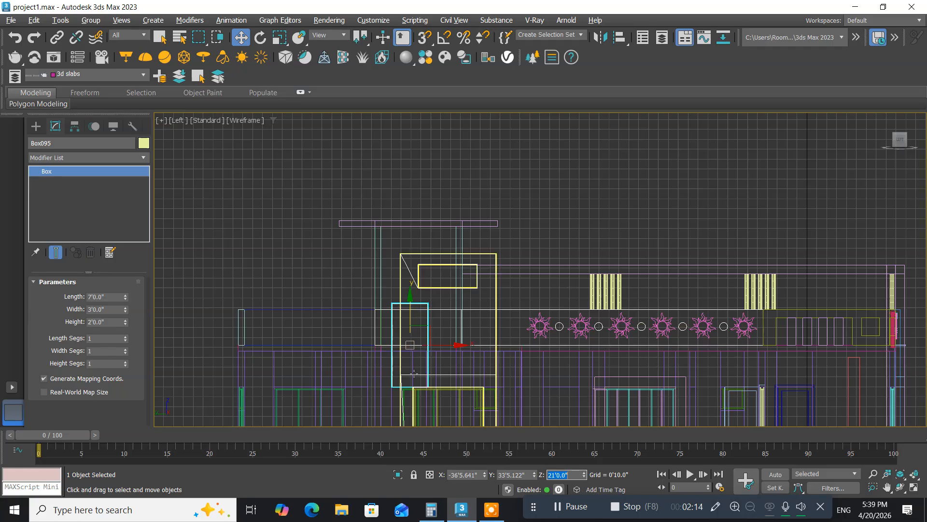
Try a Z position of 23.5 for the box and undo the change.
{"action": "middle_click_drag", "start_coordinate": [407, 358], "coordinate": [356, 271]}
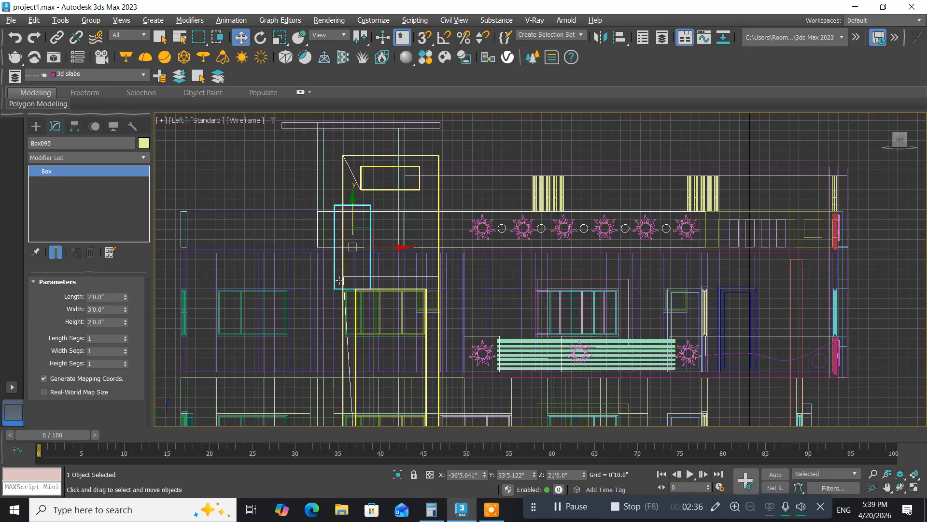
{"action": "left_click", "coordinate": [571, 474]}
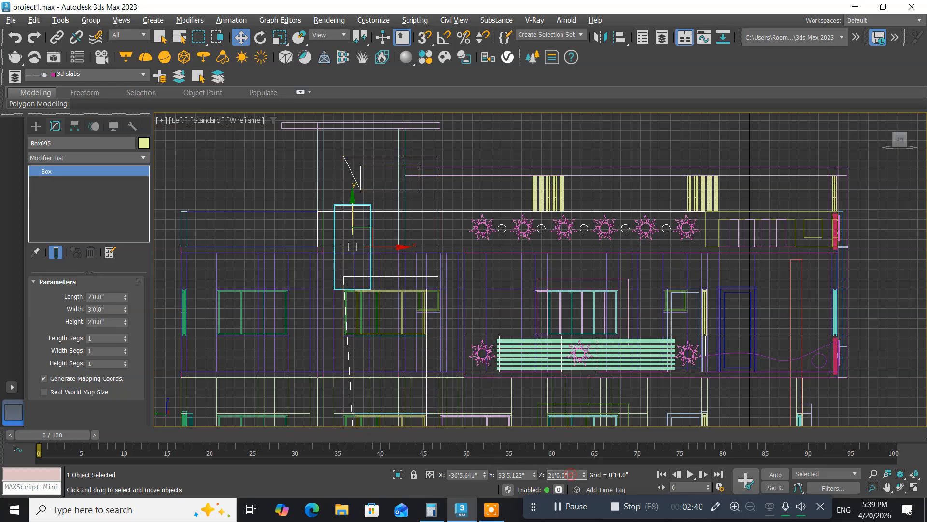
{"action": "type", "text": "23.5"}
{"action": "key", "text": "Return"}
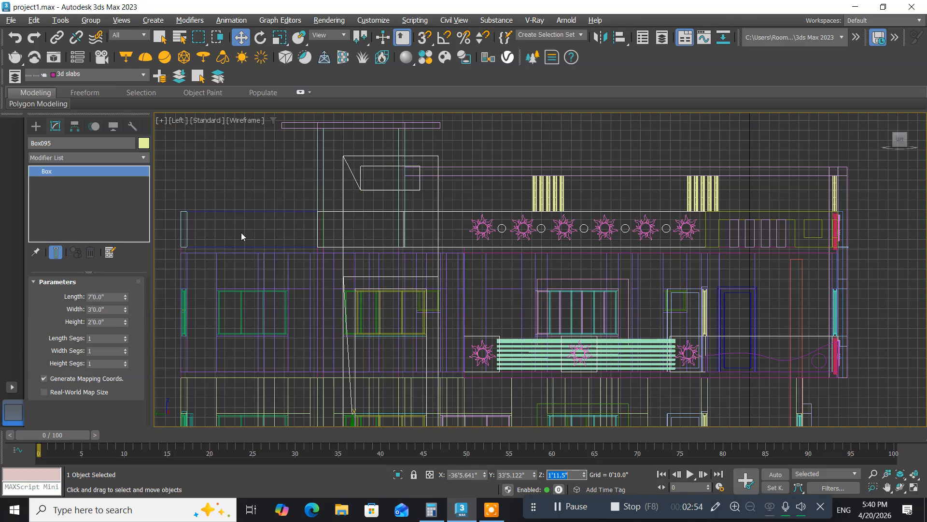
{"action": "left_click", "coordinate": [268, 193]}
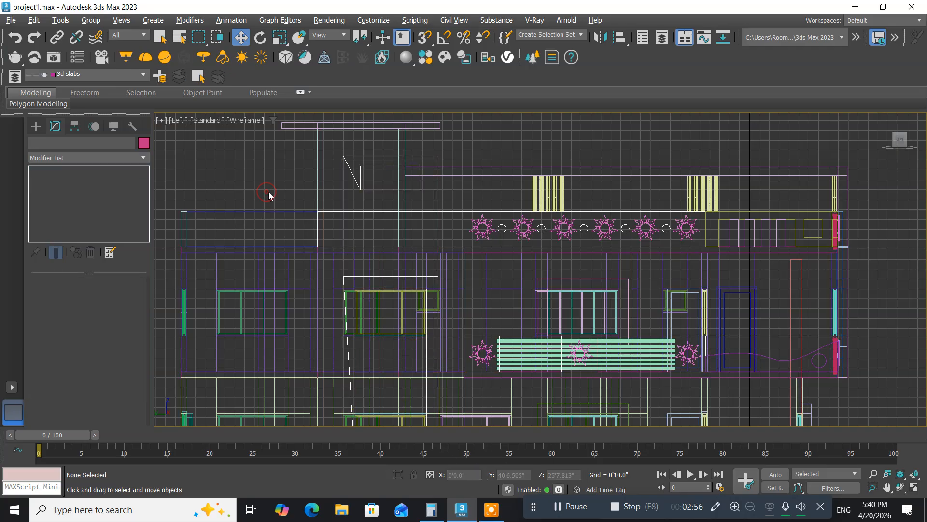
{"action": "key", "text": "ctrl+z"}
{"action": "key", "text": "ctrl+z"}
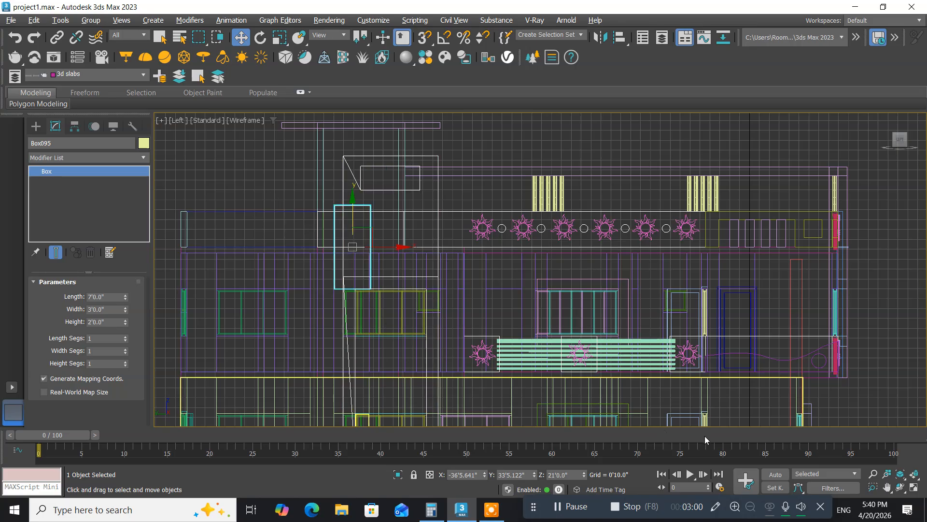
Set the box's Z position to 23' and raise it further to 25'.
{"action": "left_click", "coordinate": [576, 476]}
{"action": "type", "text": "2"}
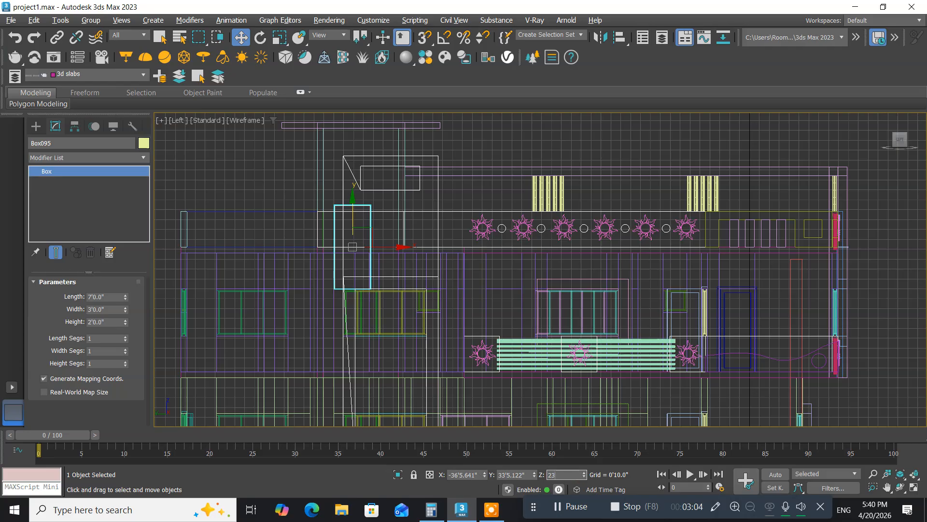
{"action": "type", "text": "3"}
{"action": "key", "text": "Return"}
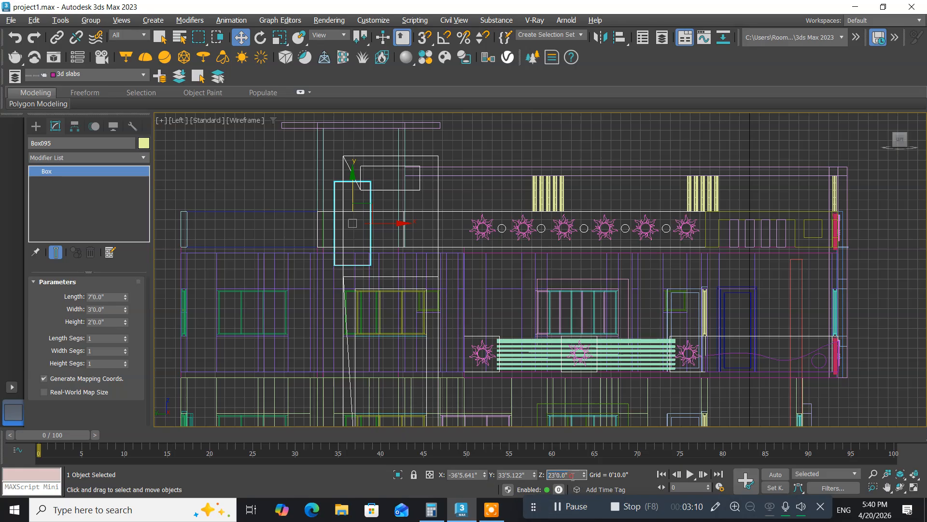
{"action": "type", "text": "25"}
{"action": "key", "text": "Return"}
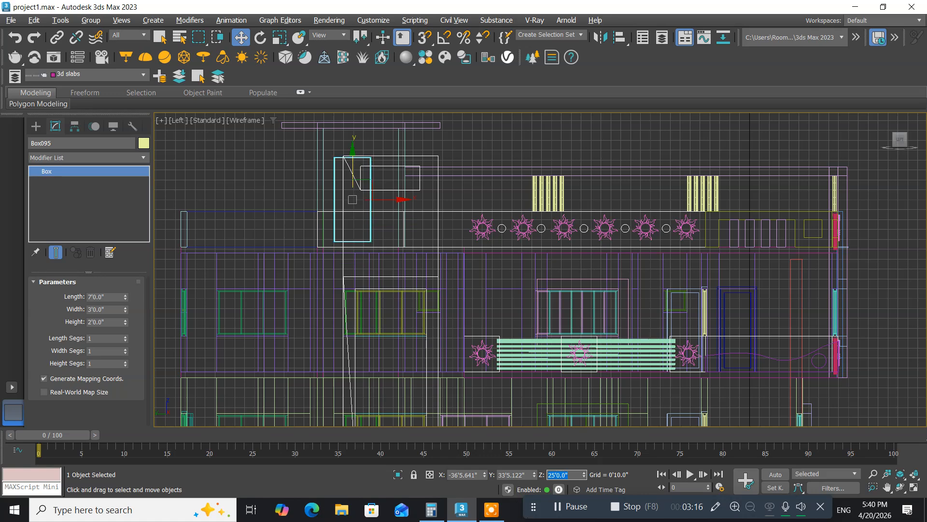
Set the box's Z position to 24'6" and check its lower edge against the rooftop room's base.
{"action": "left_click_drag", "start_coordinate": [556, 475], "coordinate": [525, 464]}
{"action": "type", "text": "24"}
{"action": "type", "text": "'6.0\""}
{"action": "key", "text": "Return"}
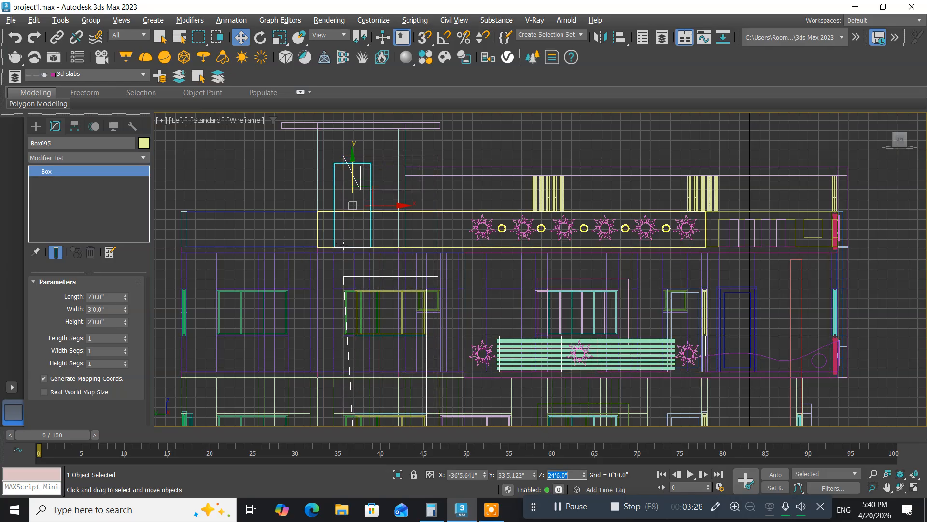
{"action": "scroll", "coordinate": [356, 199], "scroll_direction": "up", "scroll_amount": 4}
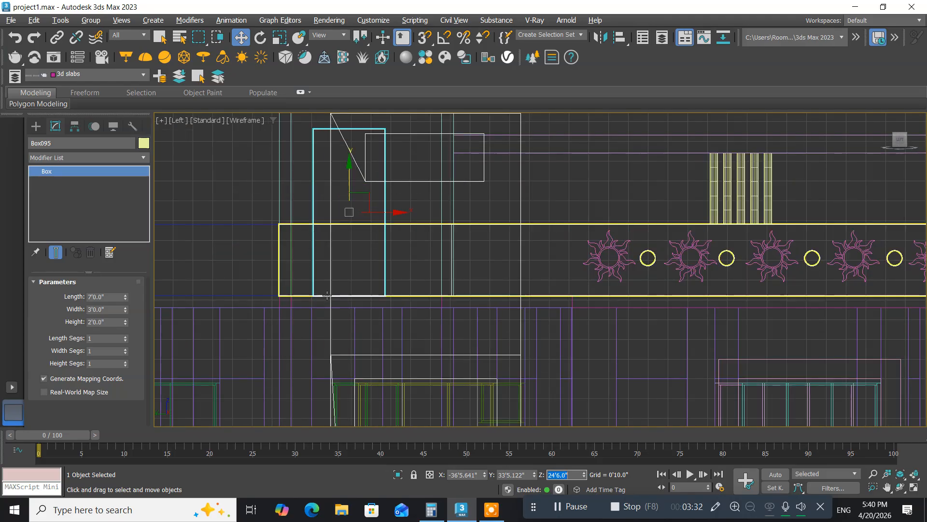
{"action": "scroll", "coordinate": [332, 294], "scroll_direction": "up", "scroll_amount": 8}
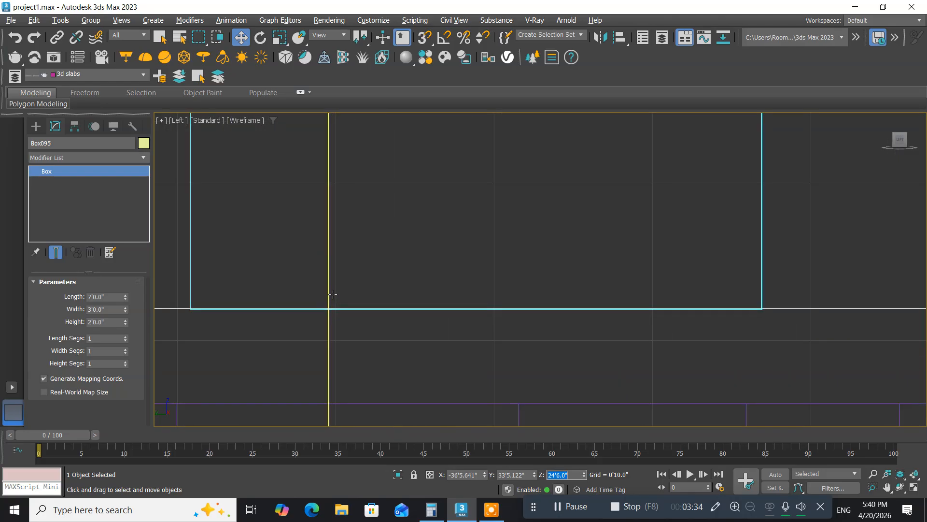
{"action": "scroll", "coordinate": [332, 294], "scroll_direction": "down", "scroll_amount": 5}
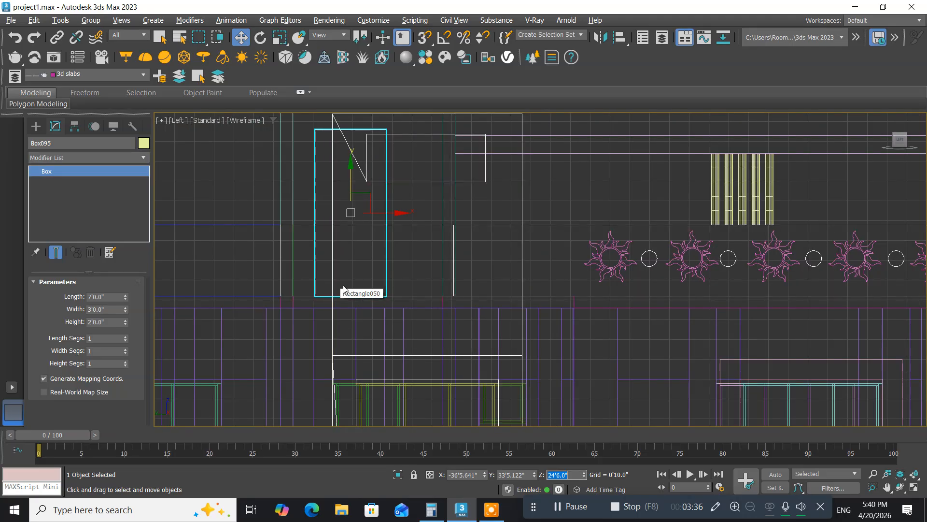
Move the box horizontally about 2'2.7" in the Left view, toward the rooftop room's wall near the sun-patterned parapet.
{"action": "middle_click_drag", "start_coordinate": [333, 294], "coordinate": [273, 366]}
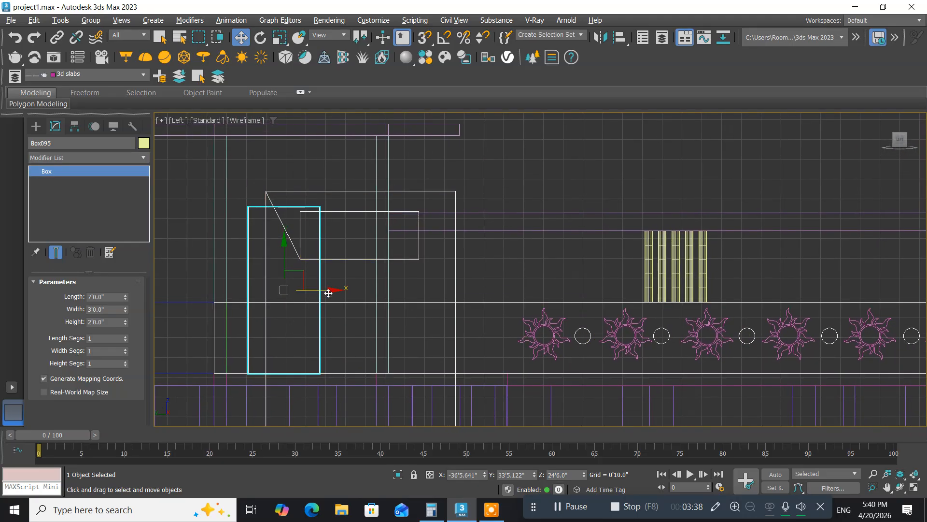
{"action": "left_click_drag", "start_coordinate": [329, 293], "coordinate": [382, 294]}
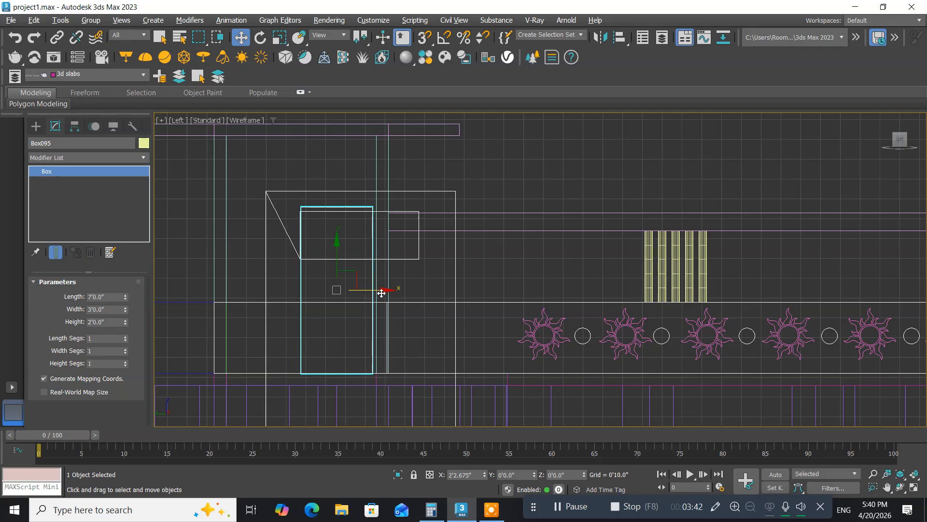
{"action": "middle_click_drag", "start_coordinate": [283, 299], "coordinate": [360, 288]}
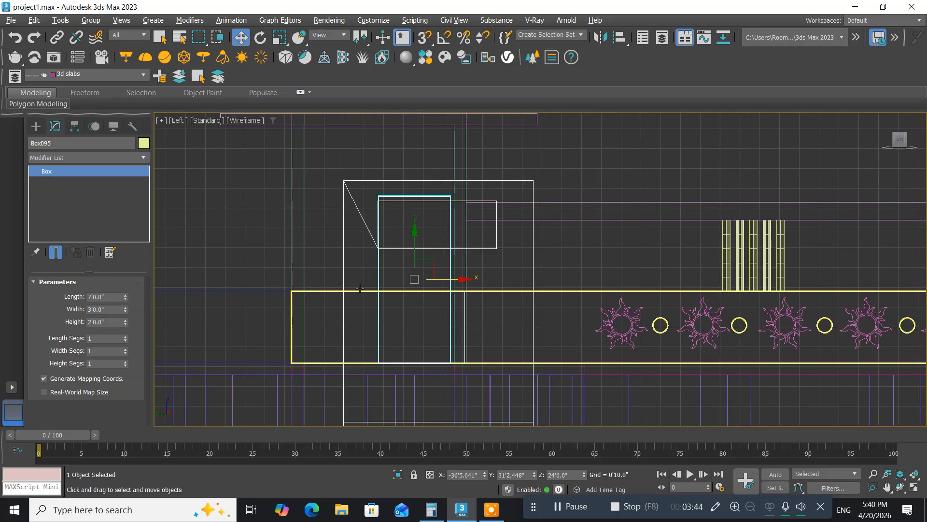
Move the box about 1' in the positive X direction in the Top view so it passes through the room's wall.
{"action": "key", "text": "alt+w"}
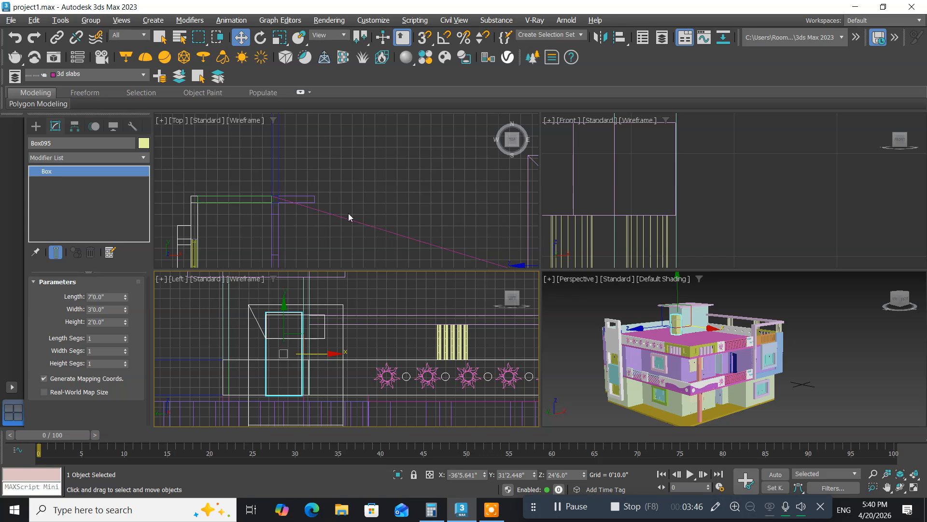
{"action": "scroll", "coordinate": [314, 190], "scroll_direction": "down", "scroll_amount": 8}
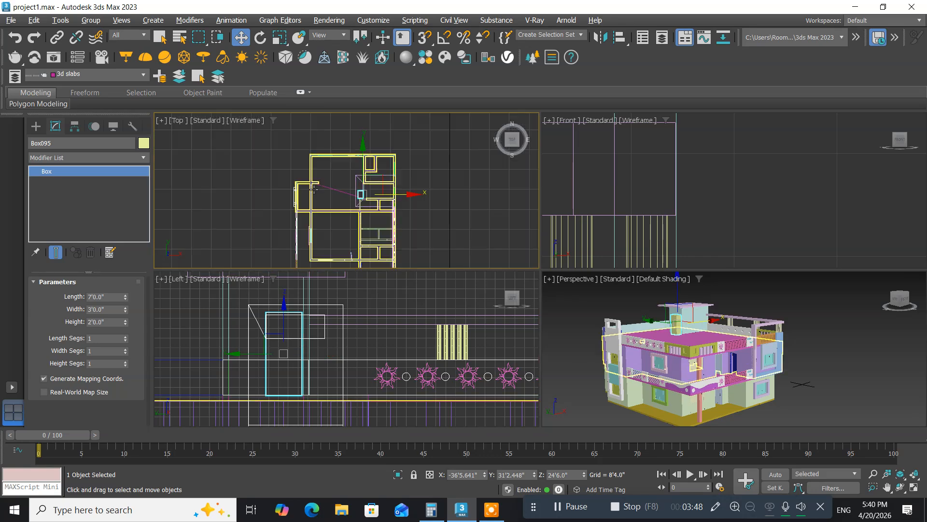
{"action": "scroll", "coordinate": [356, 197], "scroll_direction": "up", "scroll_amount": 8}
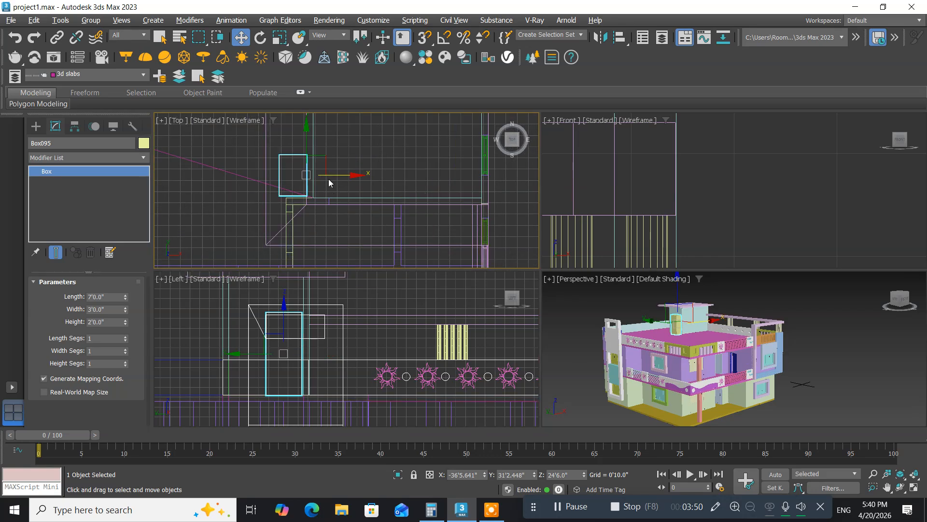
{"action": "scroll", "coordinate": [328, 195], "scroll_direction": "up", "scroll_amount": 2}
{"action": "middle_click_drag", "start_coordinate": [328, 196], "coordinate": [289, 180]}
{"action": "left_click_drag", "start_coordinate": [285, 178], "coordinate": [312, 176]}
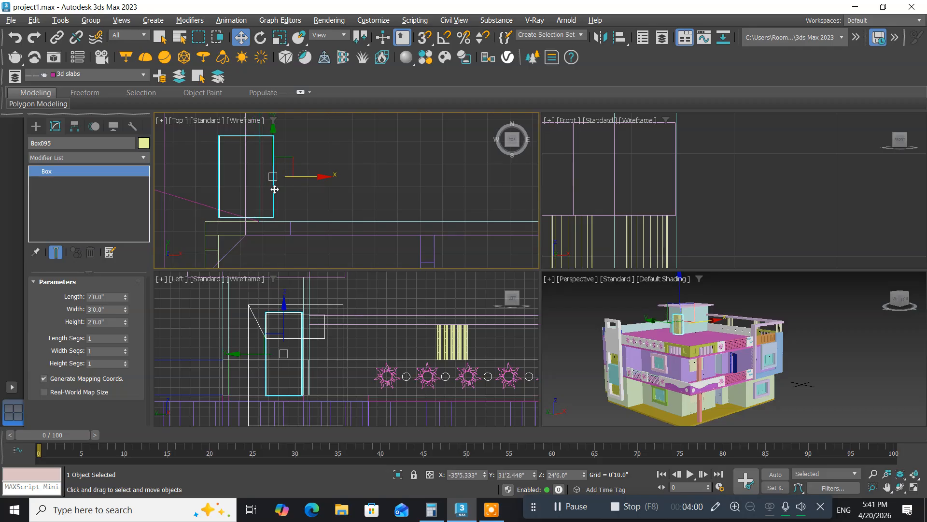
Nudge the box about 0.7" along negative Y in the Top view, closer to the adjoining wall.
{"action": "scroll", "coordinate": [274, 189], "scroll_direction": "up", "scroll_amount": 4}
{"action": "scroll", "coordinate": [272, 198], "scroll_direction": "down", "scroll_amount": 2}
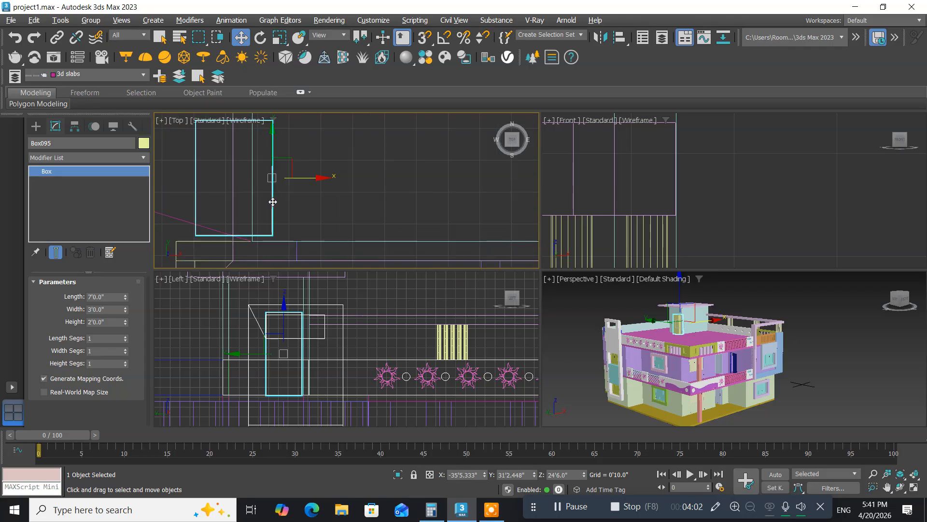
{"action": "middle_click_drag", "start_coordinate": [273, 202], "coordinate": [296, 213]}
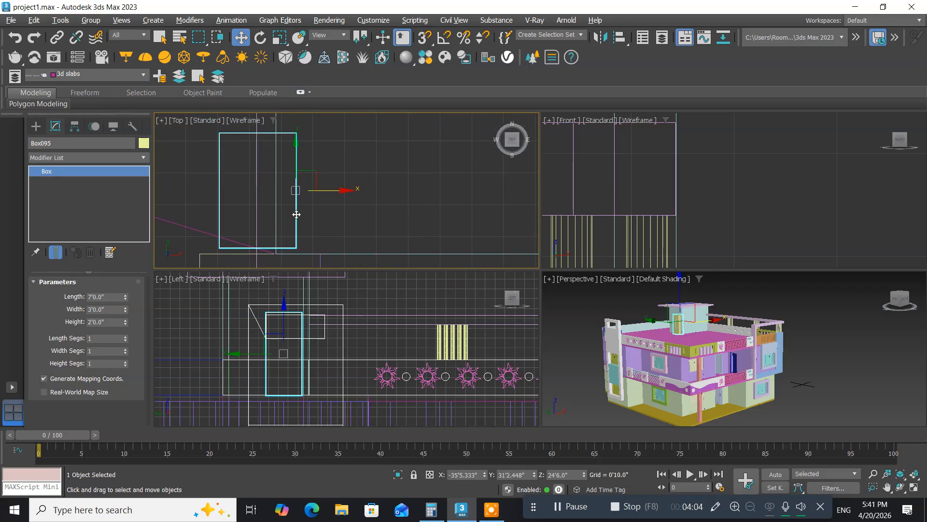
{"action": "scroll", "coordinate": [298, 211], "scroll_direction": "down", "scroll_amount": 2}
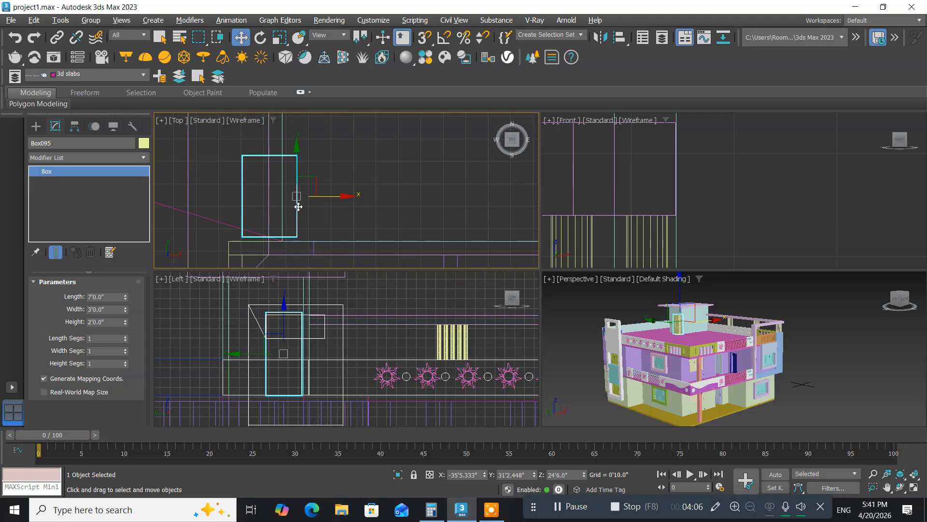
{"action": "middle_click_drag", "start_coordinate": [296, 202], "coordinate": [310, 187]}
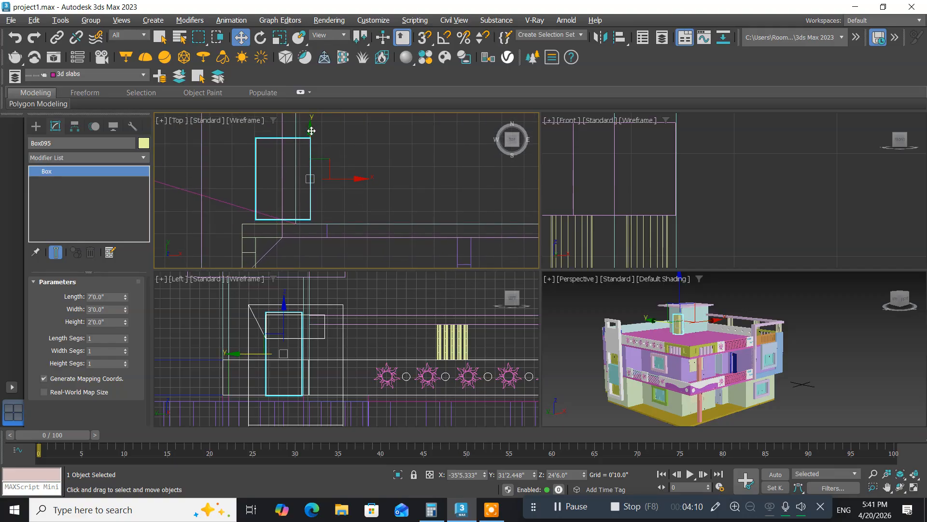
{"action": "left_click_drag", "start_coordinate": [311, 131], "coordinate": [312, 132]}
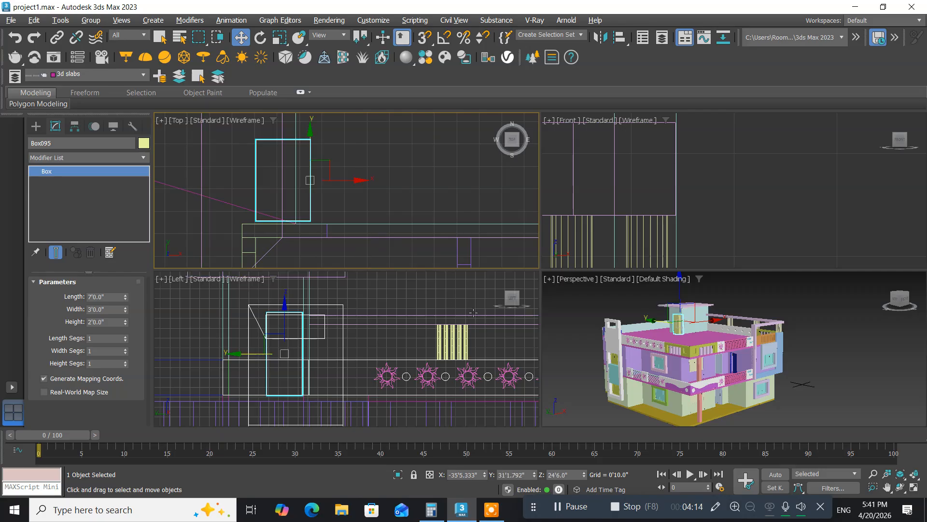
Switch the geometry creation category to Compound Objects.
{"action": "middle_click_drag", "start_coordinate": [574, 370], "coordinate": [570, 395]}
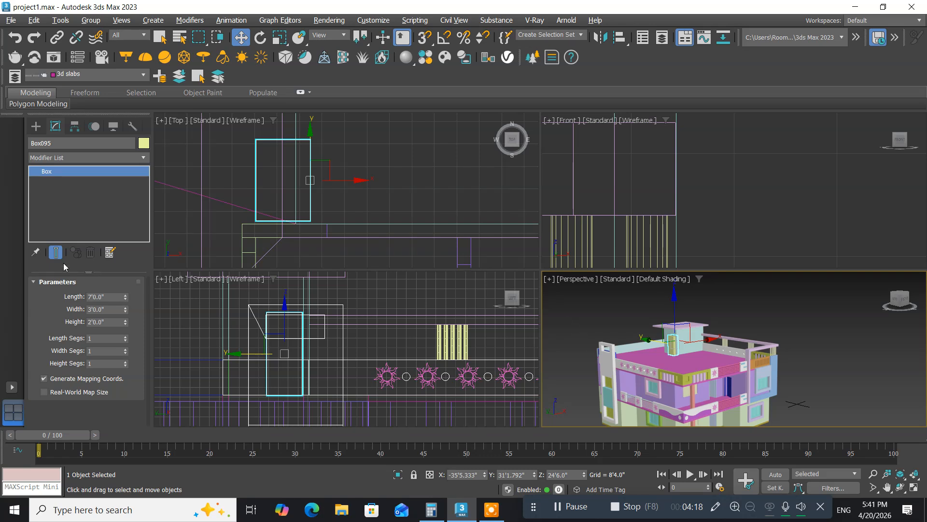
{"action": "left_click", "coordinate": [35, 127]}
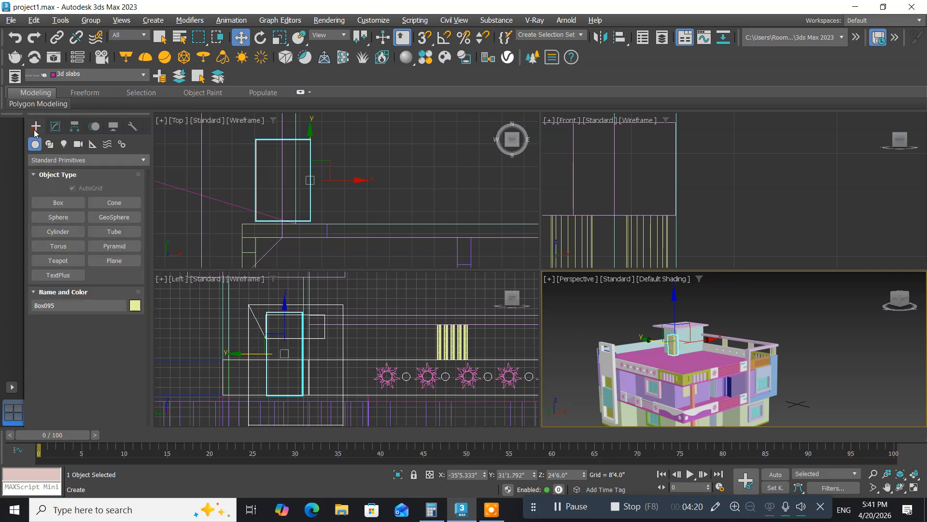
{"action": "left_click", "coordinate": [41, 161]}
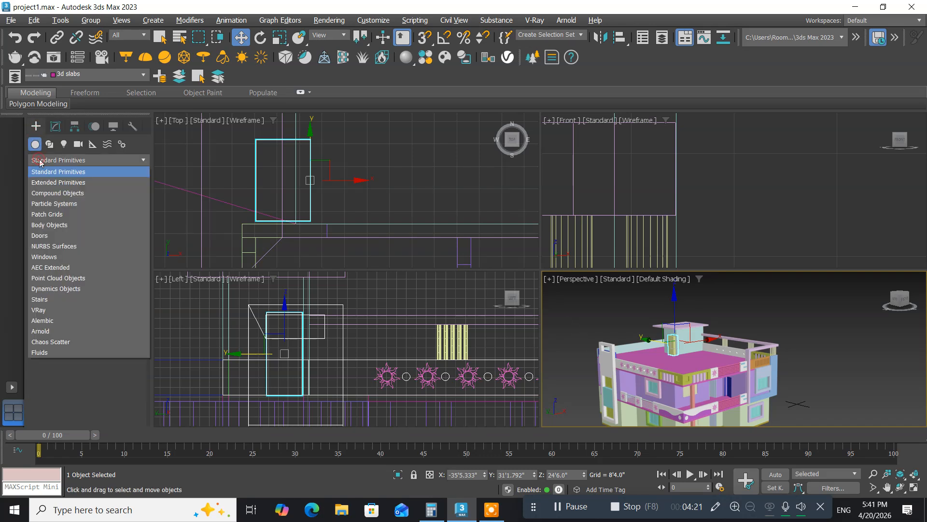
{"action": "left_click", "coordinate": [58, 196]}
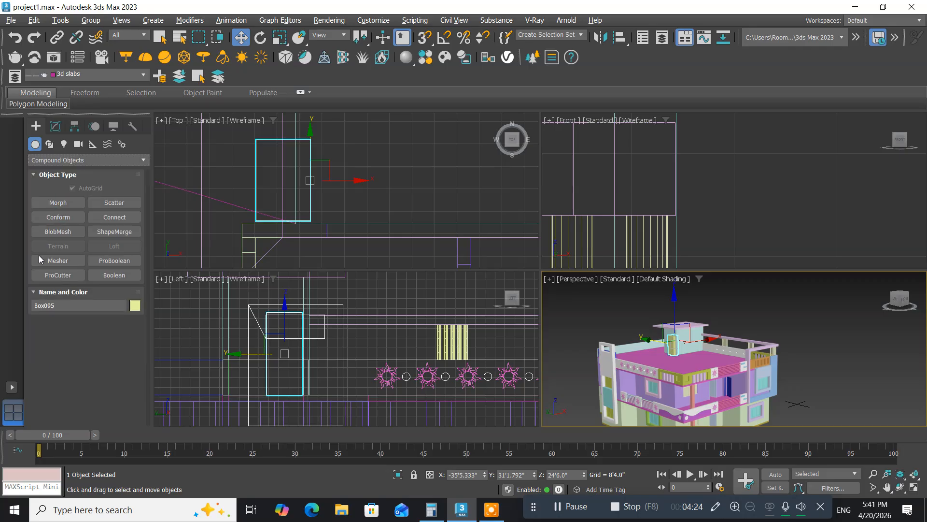
{"action": "left_click", "coordinate": [114, 275]}
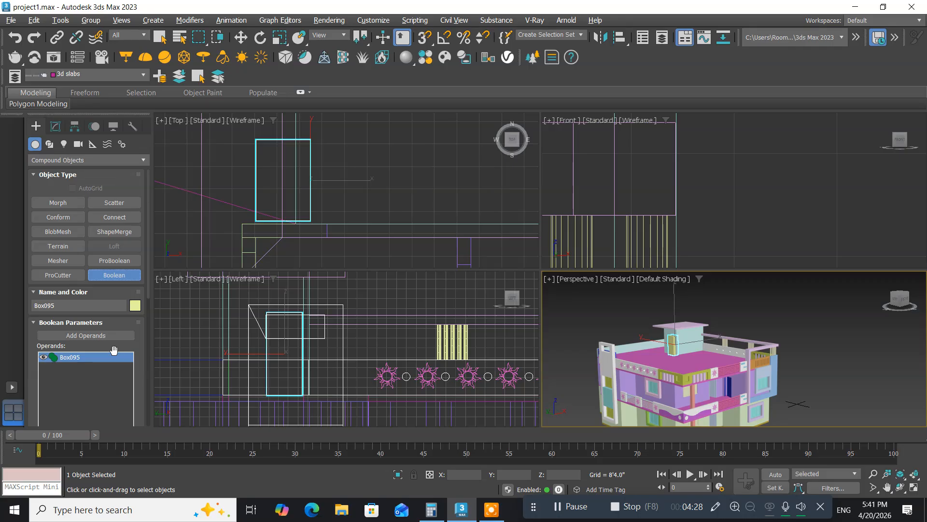
{"action": "left_click", "coordinate": [86, 336]}
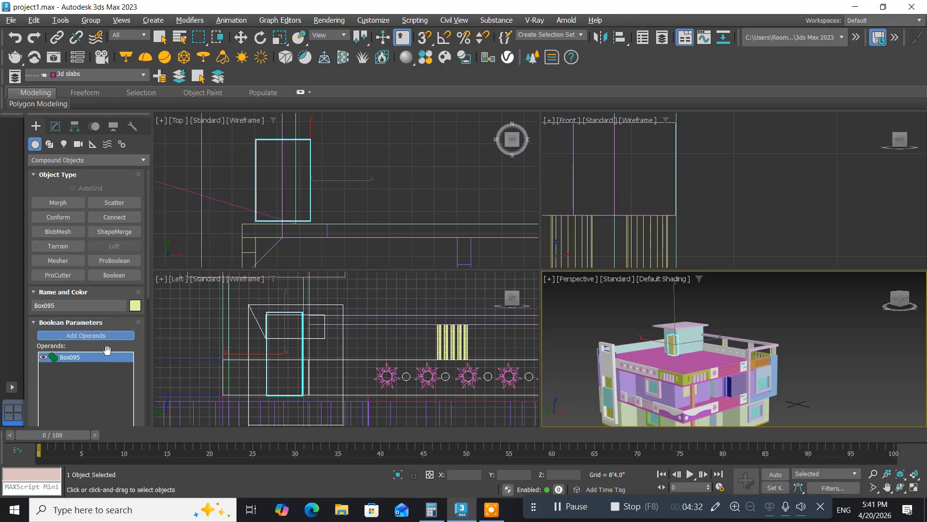
{"action": "left_click_drag", "start_coordinate": [113, 350], "coordinate": [107, 129]}
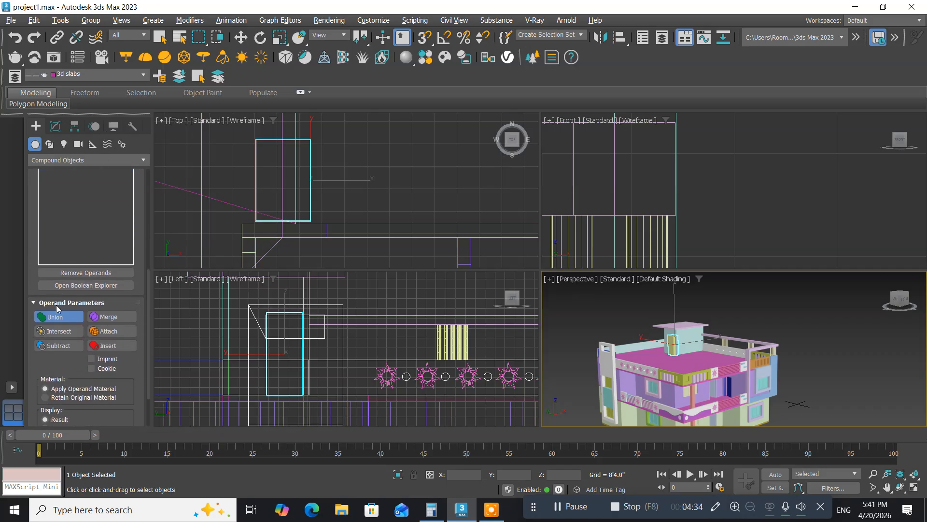
{"action": "left_click", "coordinate": [62, 346]}
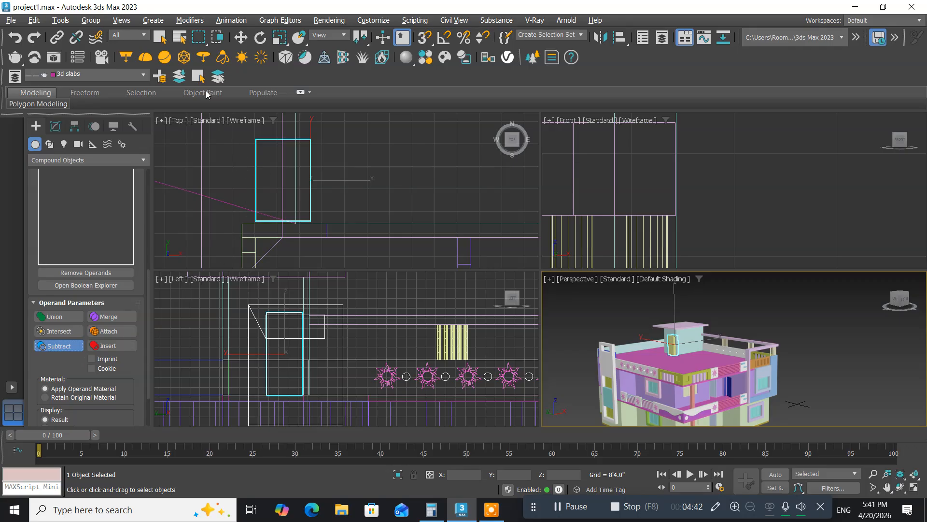
{"action": "left_click", "coordinate": [241, 37]}
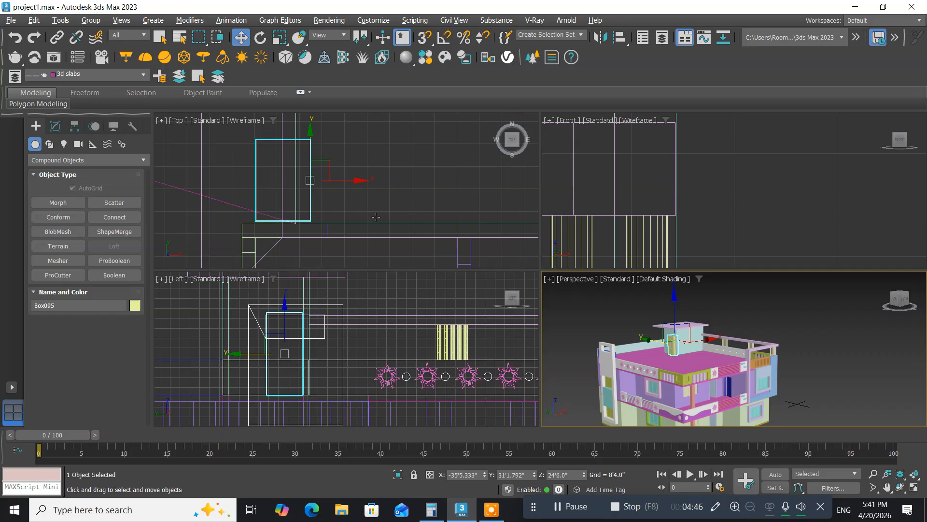
{"action": "left_click", "coordinate": [598, 316]}
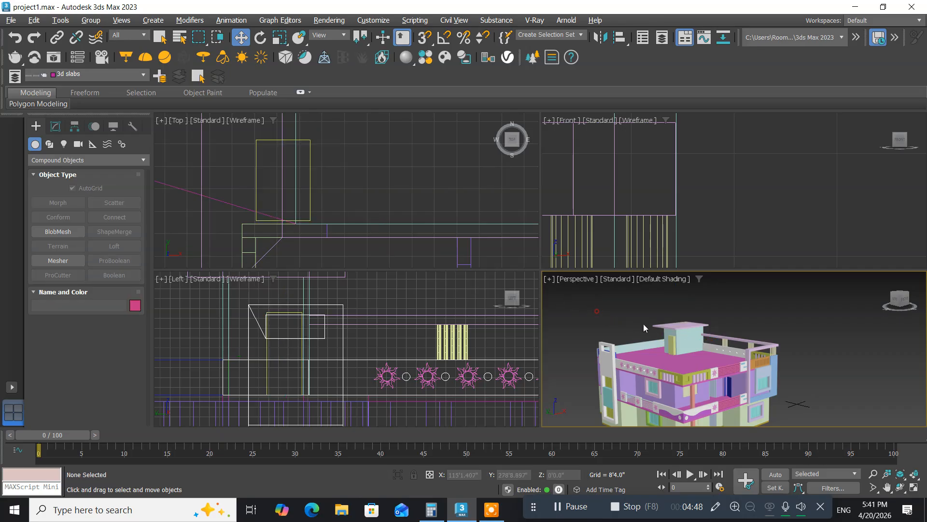
Subtract the door-sized box from the rooftop room's walls with a Boolean to cut the doorway.
{"action": "left_click", "coordinate": [688, 336]}
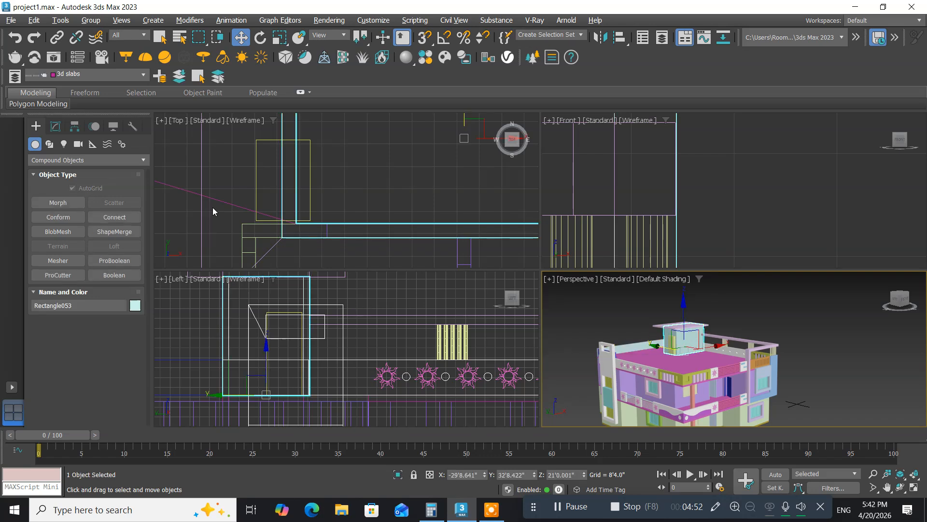
{"action": "left_click", "coordinate": [107, 276]}
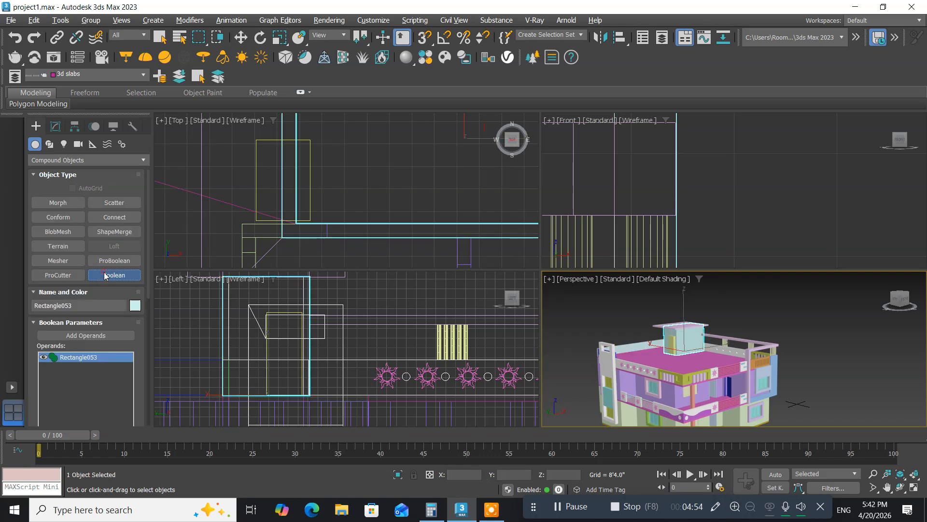
{"action": "left_click", "coordinate": [92, 337]}
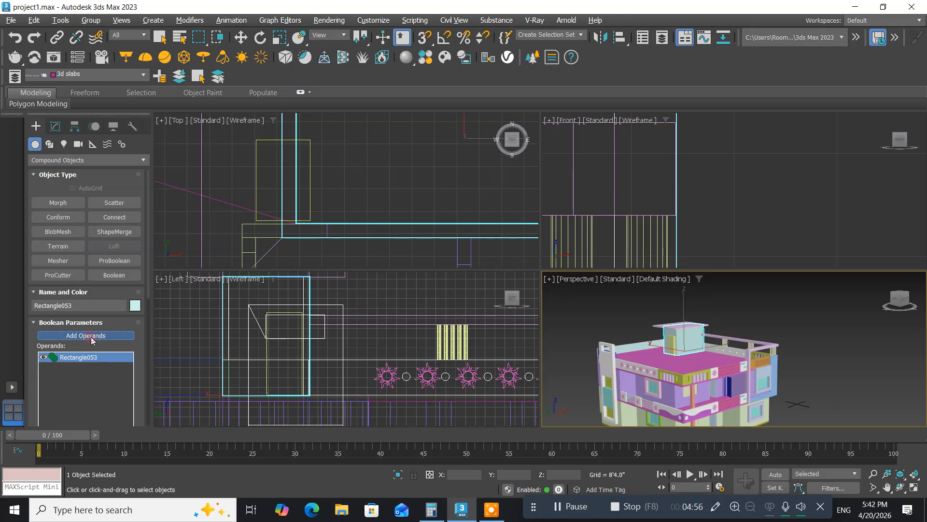
{"action": "left_click_drag", "start_coordinate": [100, 346], "coordinate": [121, 172]}
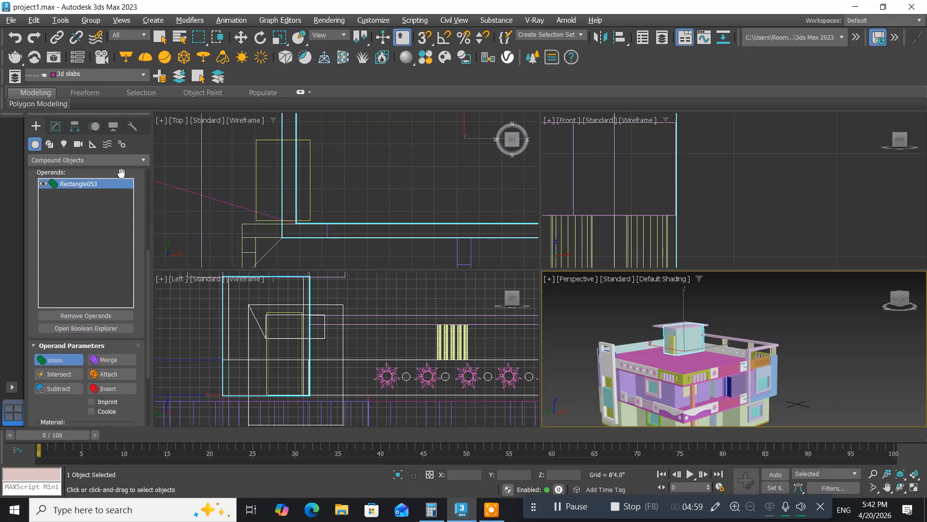
{"action": "left_click", "coordinate": [62, 392]}
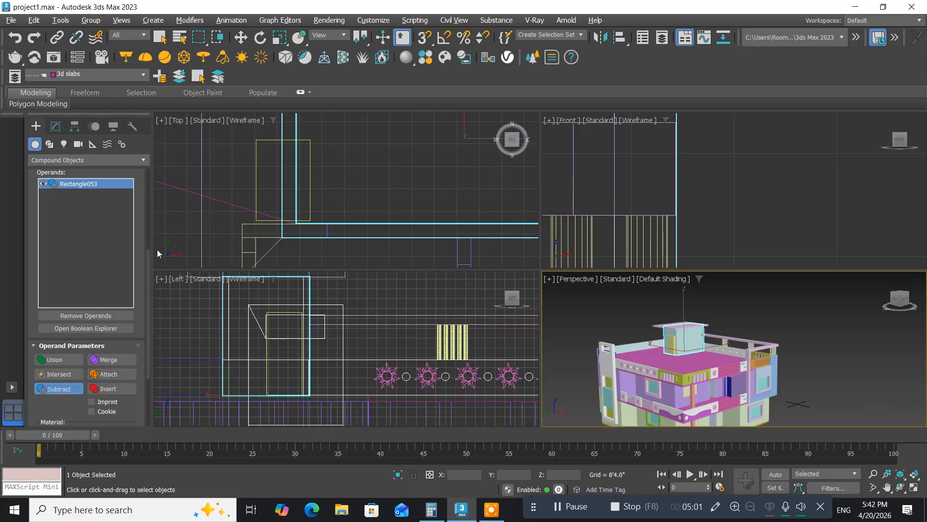
{"action": "left_click", "coordinate": [256, 183]}
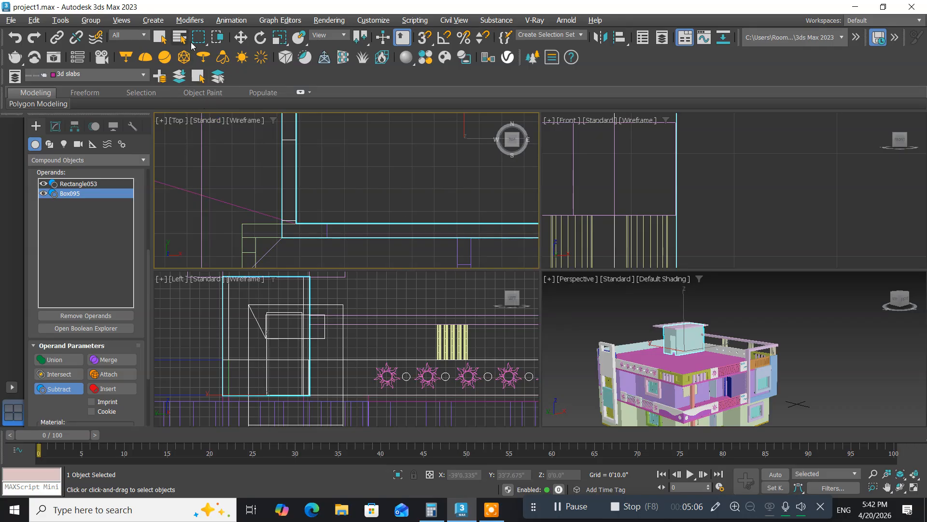
{"action": "left_click", "coordinate": [241, 39]}
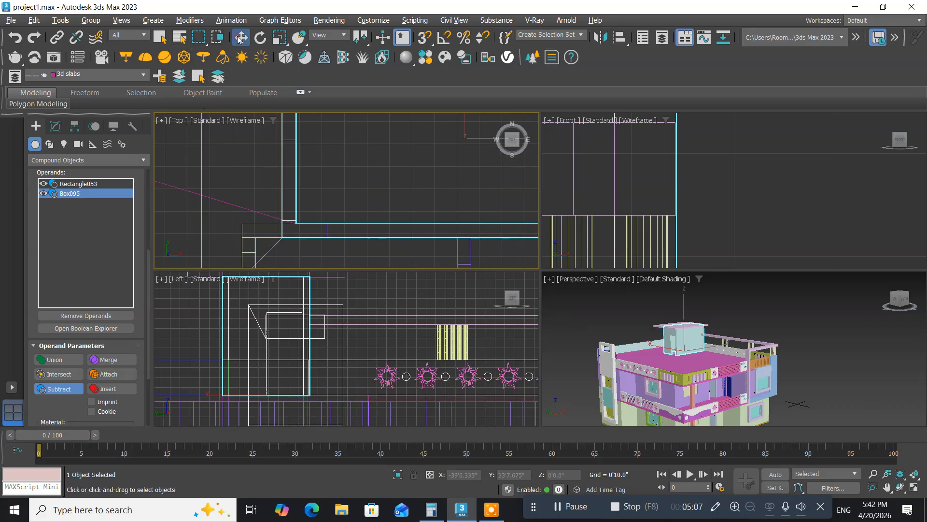
Convert the rooftop room's walls with the cut doorway to an Editable Poly.
{"action": "right_click", "coordinate": [281, 172]}
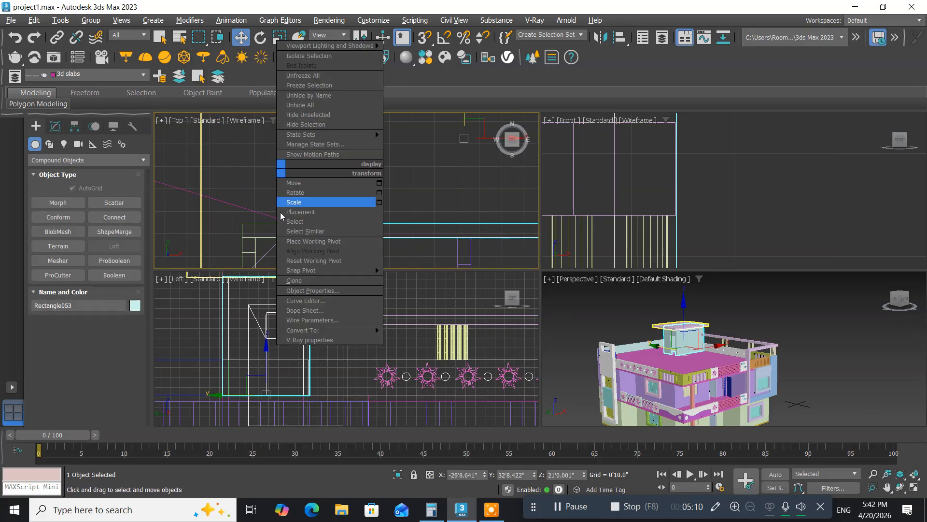
{"action": "mouse_move", "coordinate": [319, 332]}
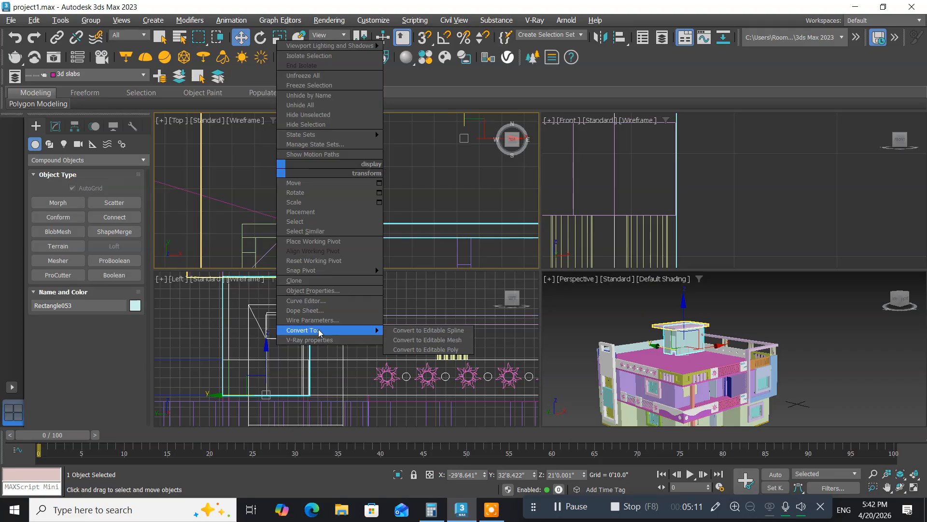
{"action": "left_click", "coordinate": [419, 349]}
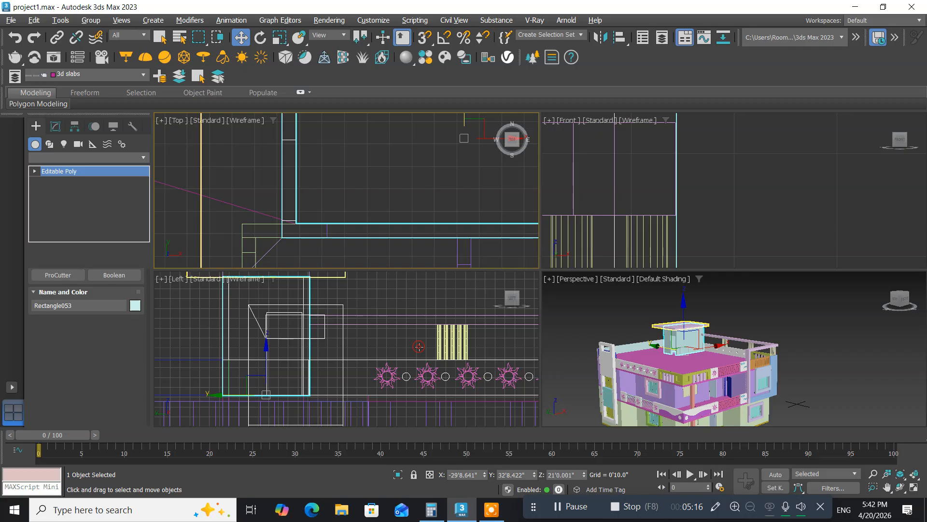
Examine the cut doorway in the rooftop room and the surrounding terrace in the Perspective view.
{"action": "middle_click_drag", "start_coordinate": [729, 395], "coordinate": [723, 382], "text": "alt"}
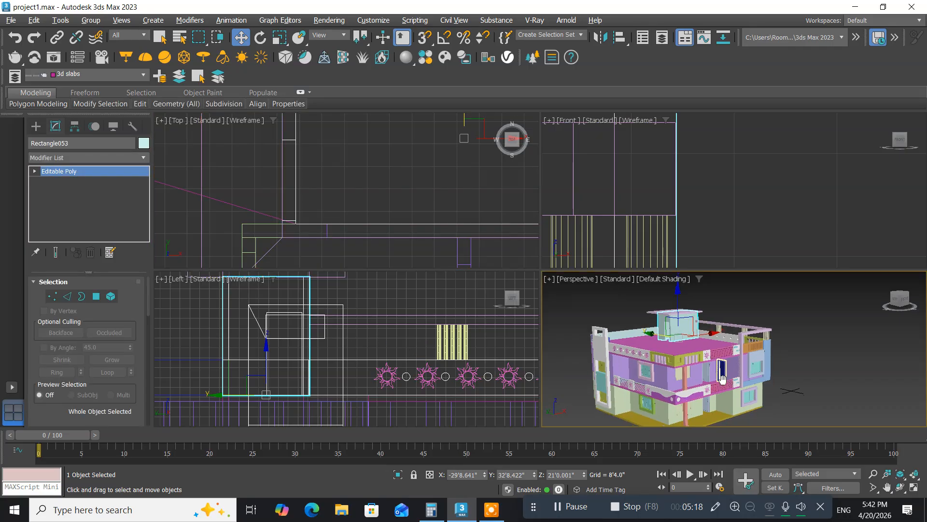
{"action": "key", "text": "alt+w"}
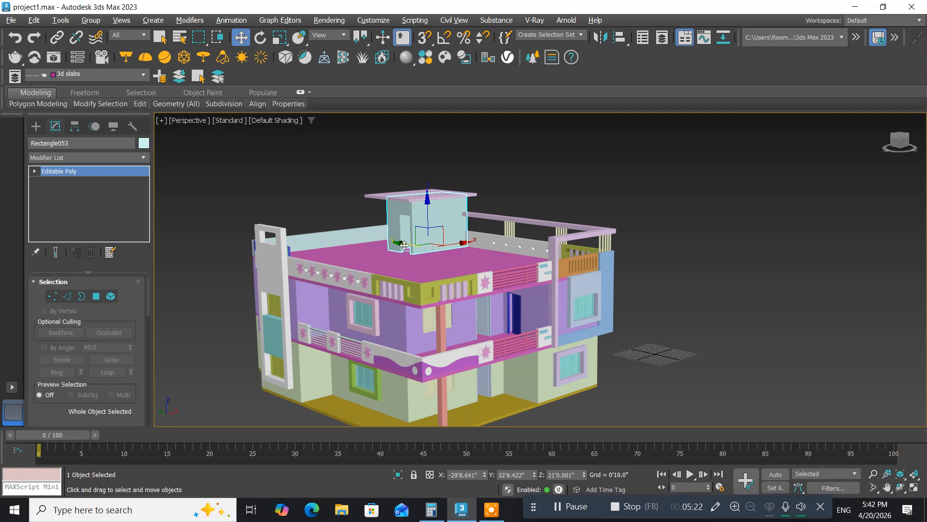
{"action": "scroll", "coordinate": [406, 246], "scroll_direction": "up", "scroll_amount": 5}
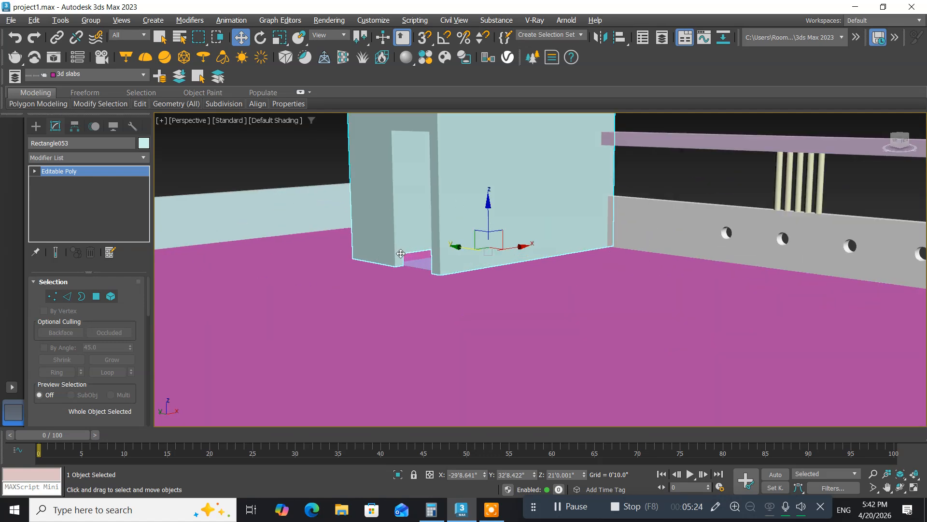
{"action": "mouse_move", "coordinate": [401, 253]}
{"action": "middle_mouse_down", "text": "alt"}
{"action": "mouse_move", "coordinate": [416, 272]}
{"action": "mouse_move", "coordinate": [441, 269]}
{"action": "mouse_move", "coordinate": [406, 259]}
{"action": "mouse_move", "coordinate": [395, 267]}
{"action": "middle_mouse_up", "text": "alt"}
{"action": "scroll", "coordinate": [395, 267], "scroll_direction": "down", "scroll_amount": 5}
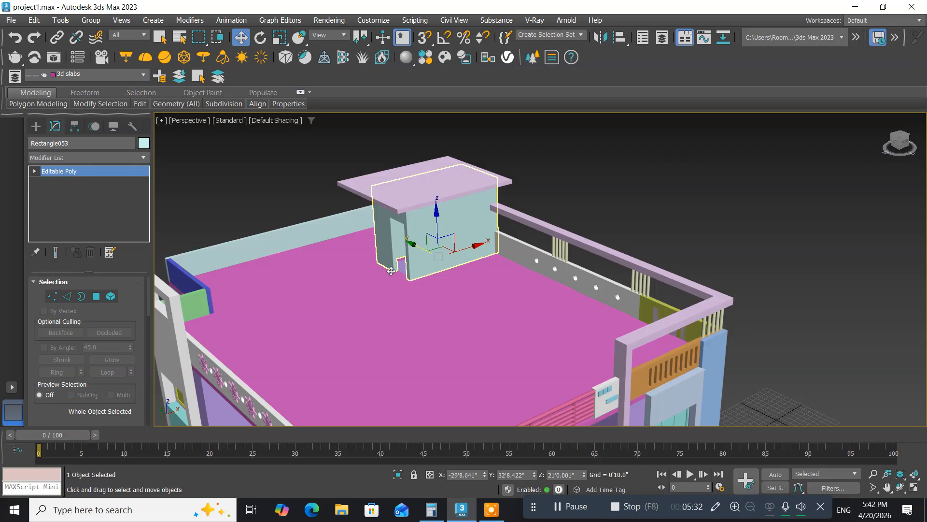
{"action": "scroll", "coordinate": [373, 307], "scroll_direction": "up", "scroll_amount": 3}
{"action": "middle_click_drag", "start_coordinate": [410, 238], "coordinate": [424, 161]}
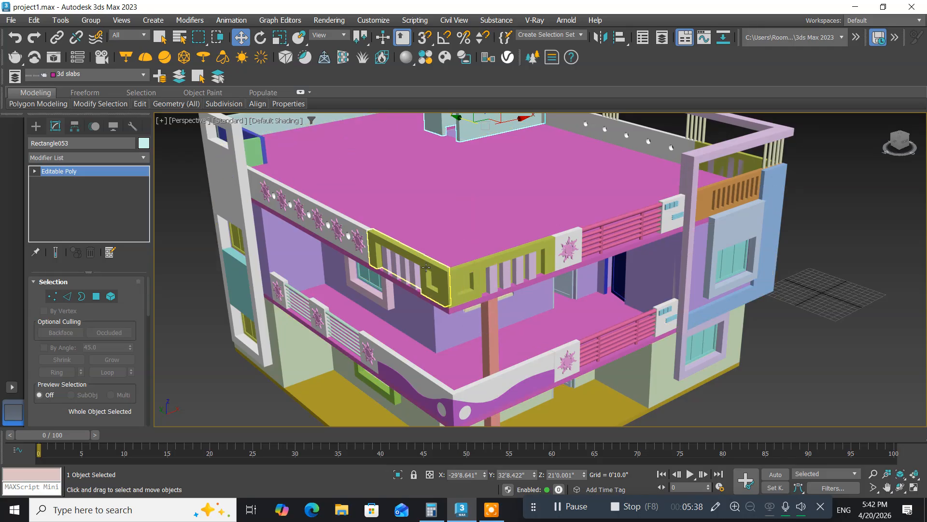
{"action": "middle_click_drag", "start_coordinate": [426, 267], "coordinate": [454, 387]}
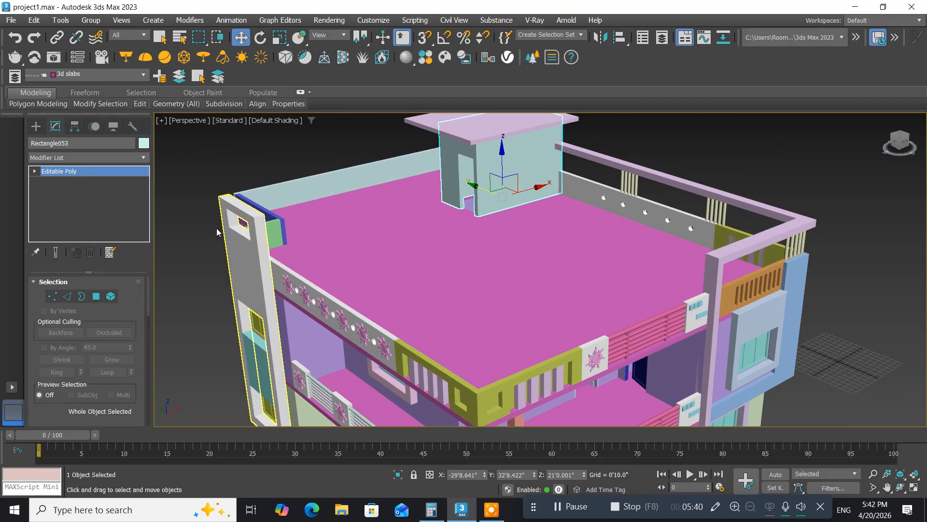
{"action": "middle_click_drag", "start_coordinate": [186, 212], "coordinate": [204, 221]}
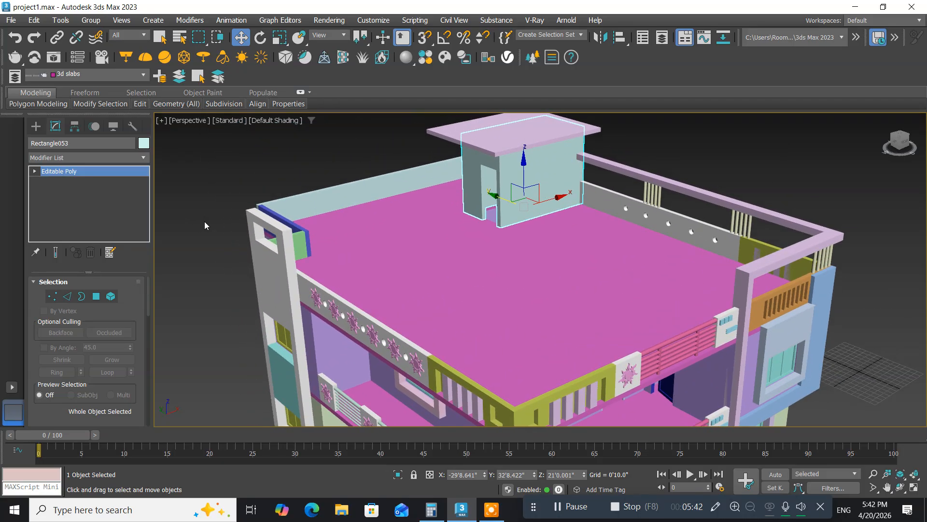
{"action": "key", "text": "alt+w"}
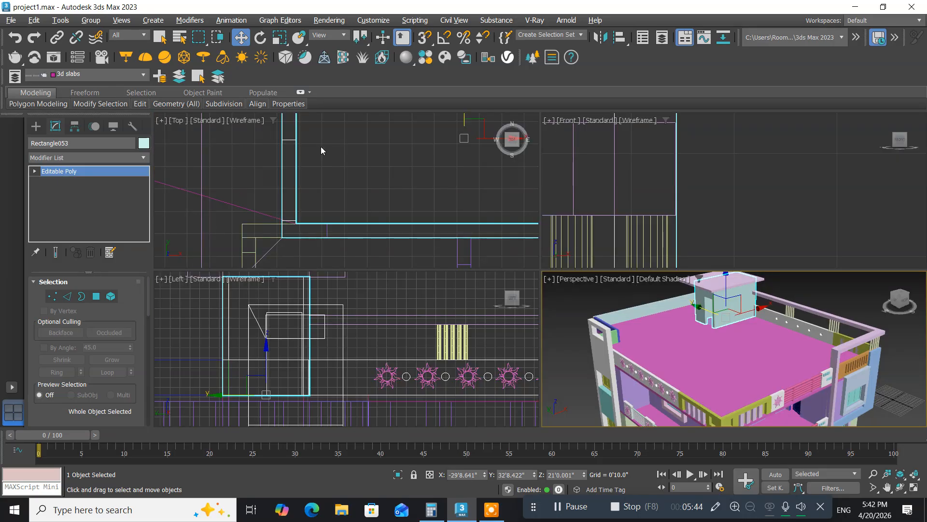
Enlarge the Top view around the doorway and switch the geometry creation category to Doors.
{"action": "middle_click_drag", "start_coordinate": [308, 184], "coordinate": [337, 187]}
{"action": "scroll", "coordinate": [337, 188], "scroll_direction": "up", "scroll_amount": 1}
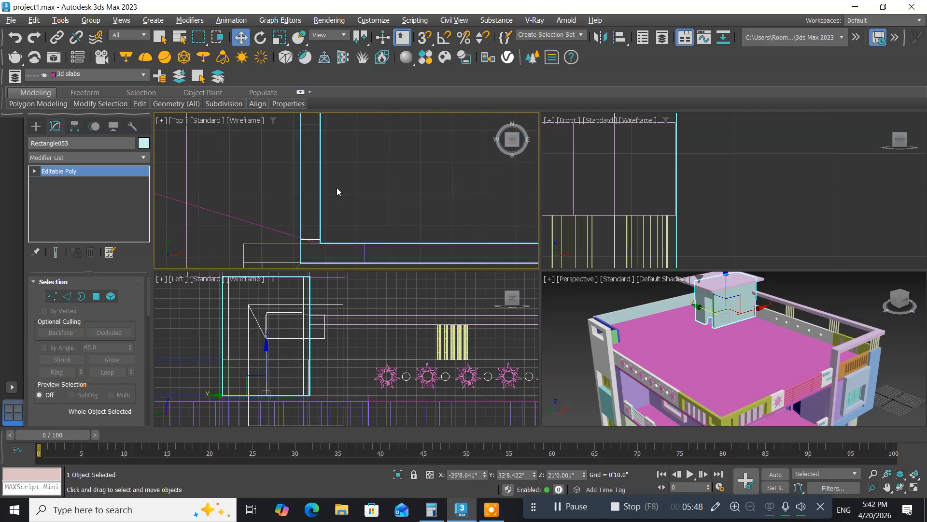
{"action": "middle_click_drag", "start_coordinate": [337, 189], "coordinate": [332, 192]}
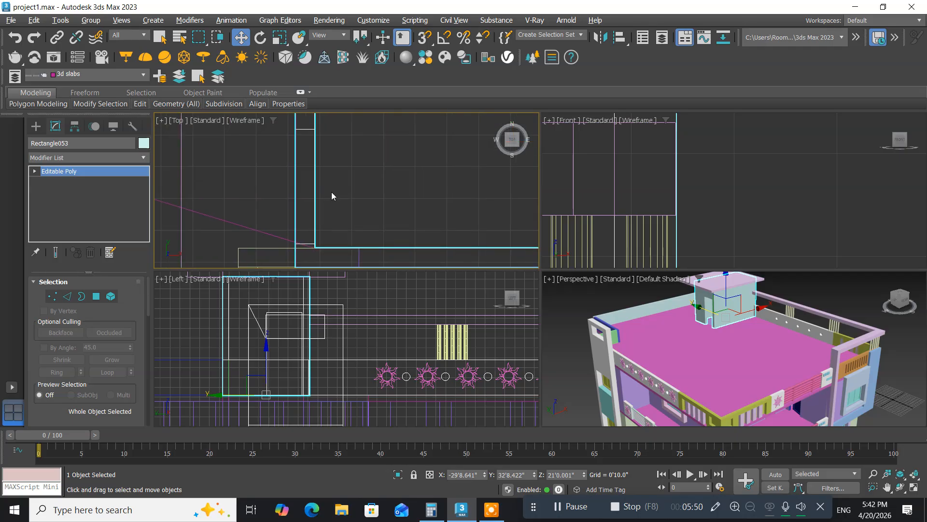
{"action": "key", "text": "alt+w"}
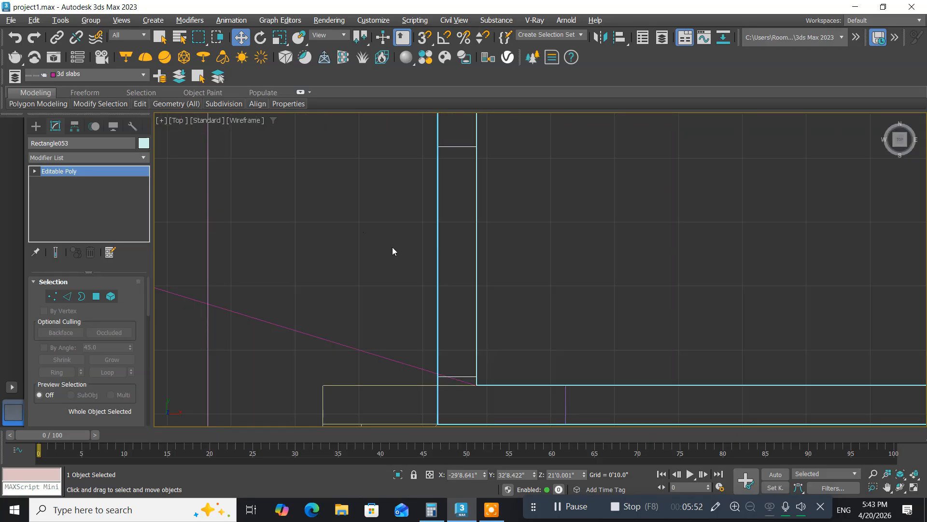
{"action": "middle_click_drag", "start_coordinate": [392, 251], "coordinate": [299, 271]}
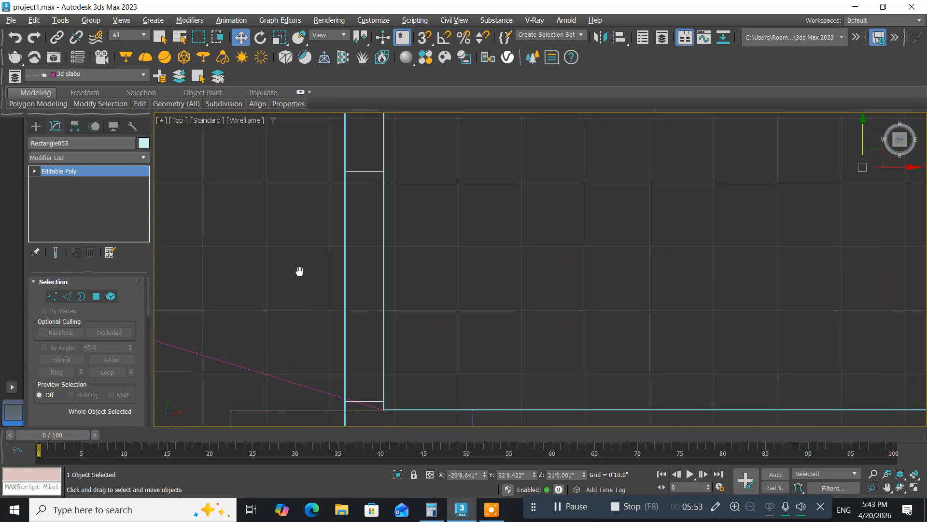
{"action": "left_click", "coordinate": [36, 126]}
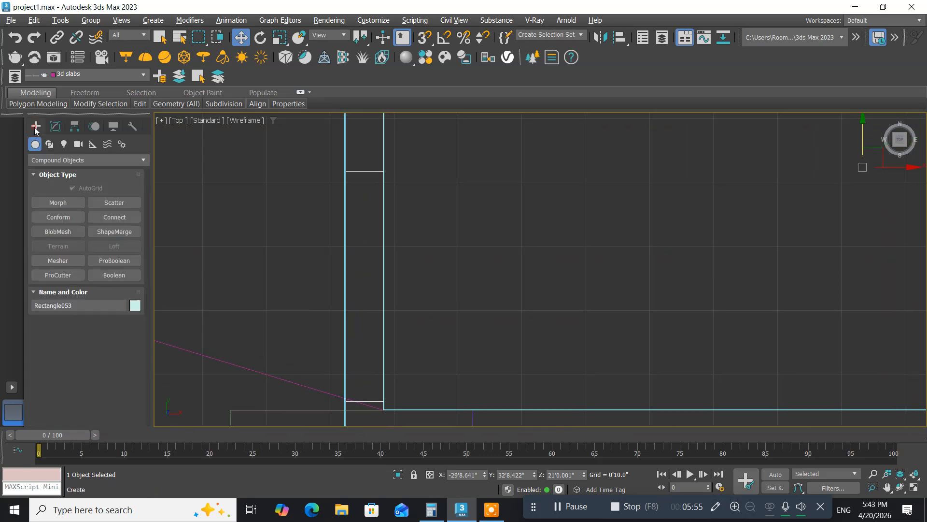
{"action": "left_click", "coordinate": [56, 163]}
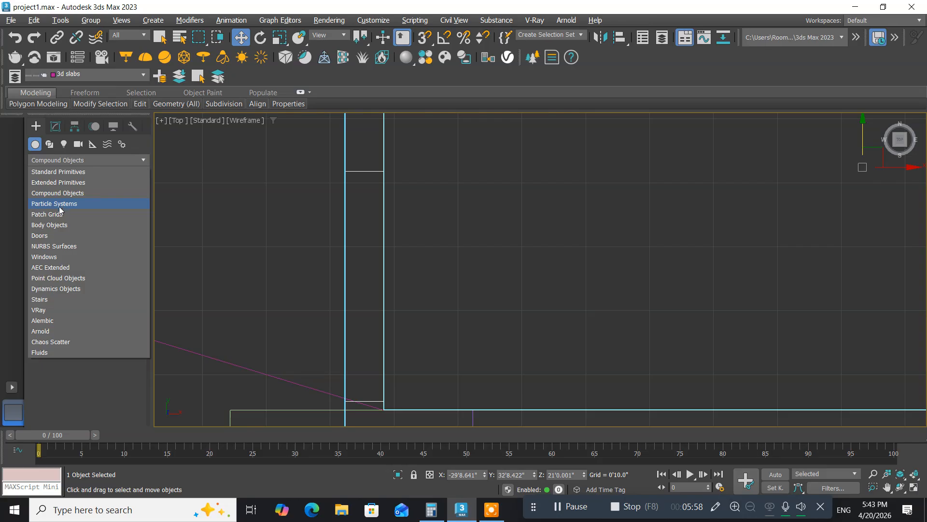
{"action": "left_click", "coordinate": [48, 235]}
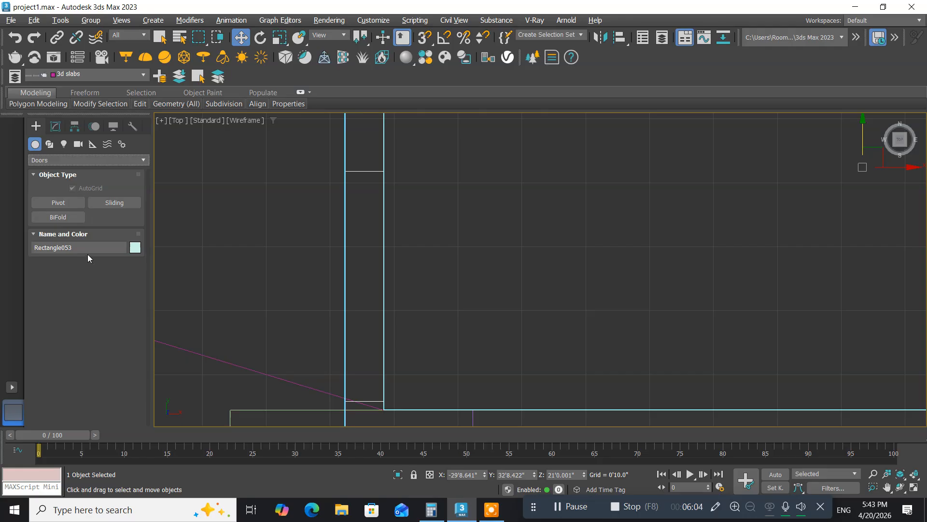
With 3D snapping on, create a pivot door 3' wide, 6" deep and about 6" high across the doorway in the Top view.
{"action": "left_click", "coordinate": [71, 202]}
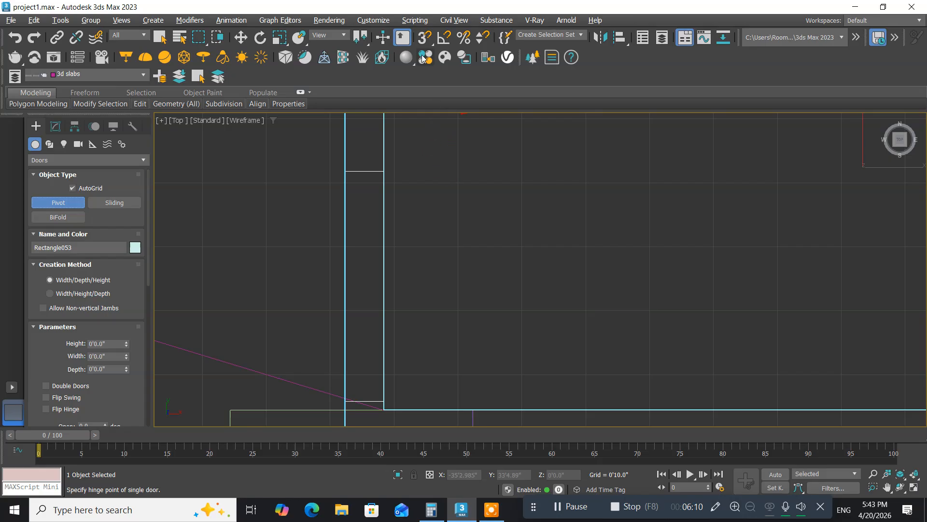
{"action": "left_click", "coordinate": [425, 39]}
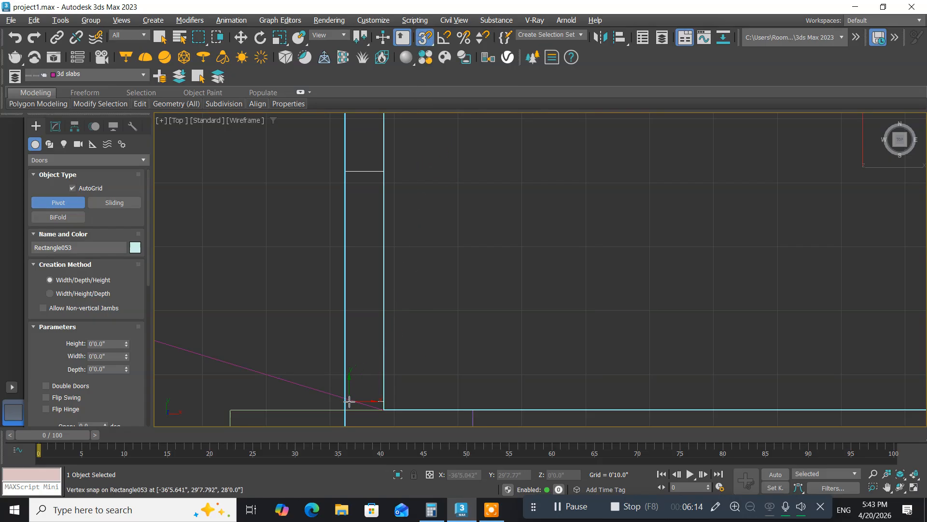
{"action": "left_click_drag", "start_coordinate": [346, 400], "coordinate": [344, 177]}
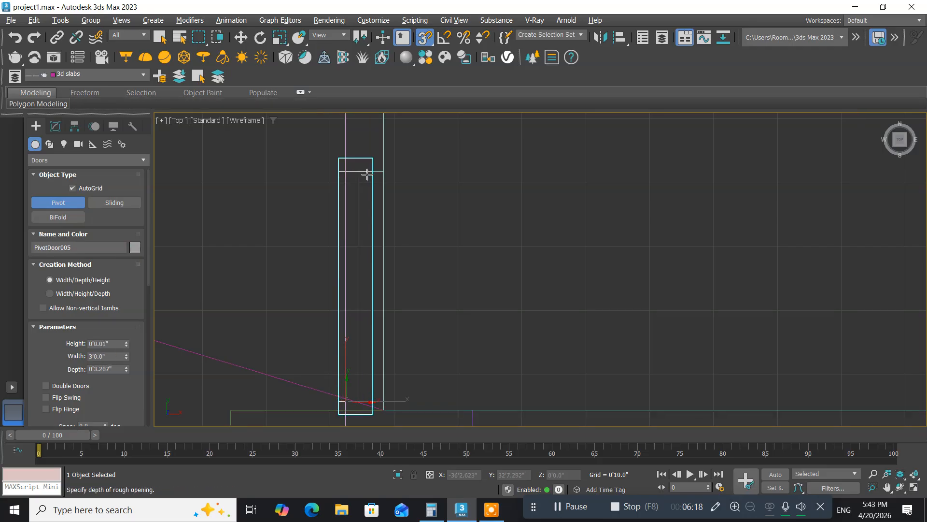
{"action": "left_click", "coordinate": [382, 171]}
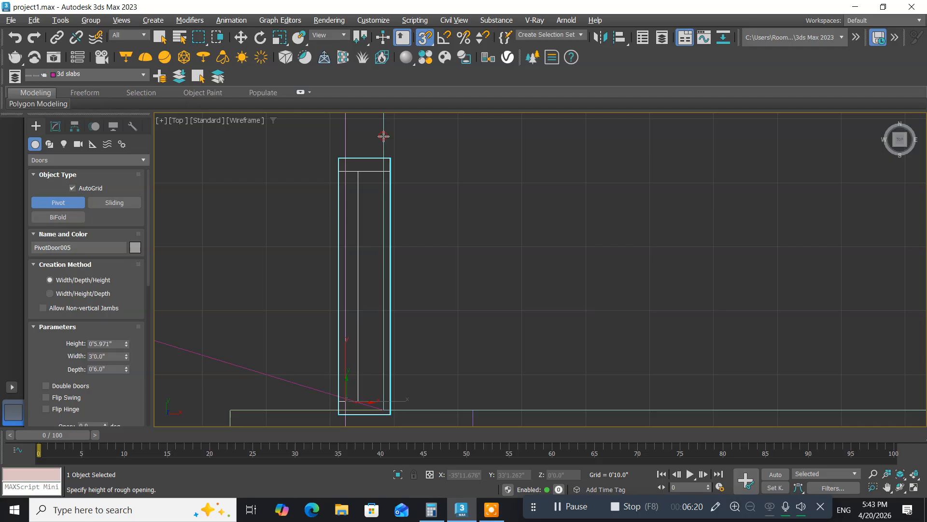
{"action": "left_click", "coordinate": [383, 136]}
{"action": "left_click", "coordinate": [243, 37]}
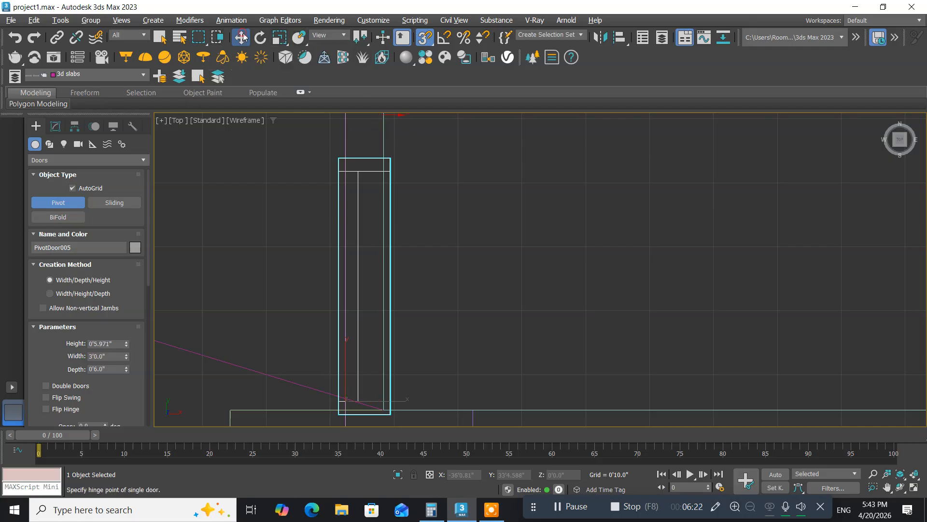
Set the pivot door's height to 7' and its depth to 4".
{"action": "mouse_move", "coordinate": [54, 104]}
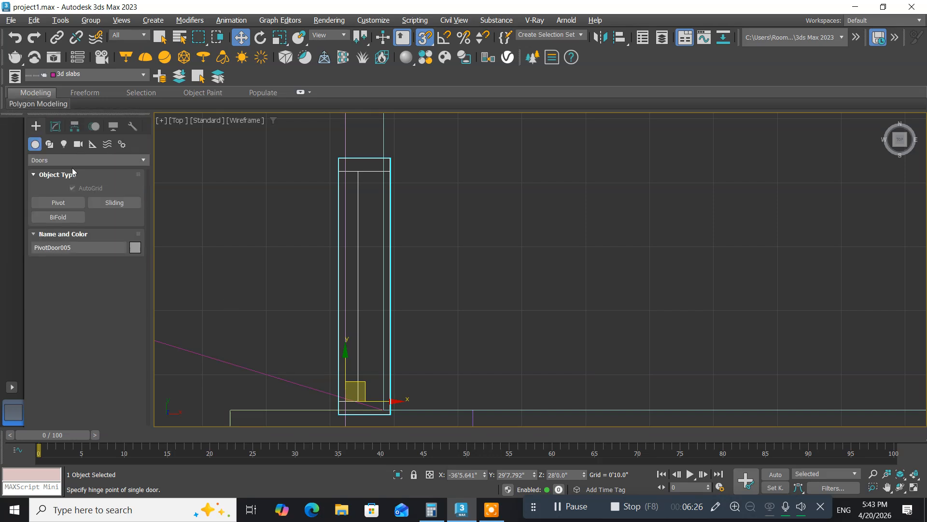
{"action": "left_click", "coordinate": [56, 127]}
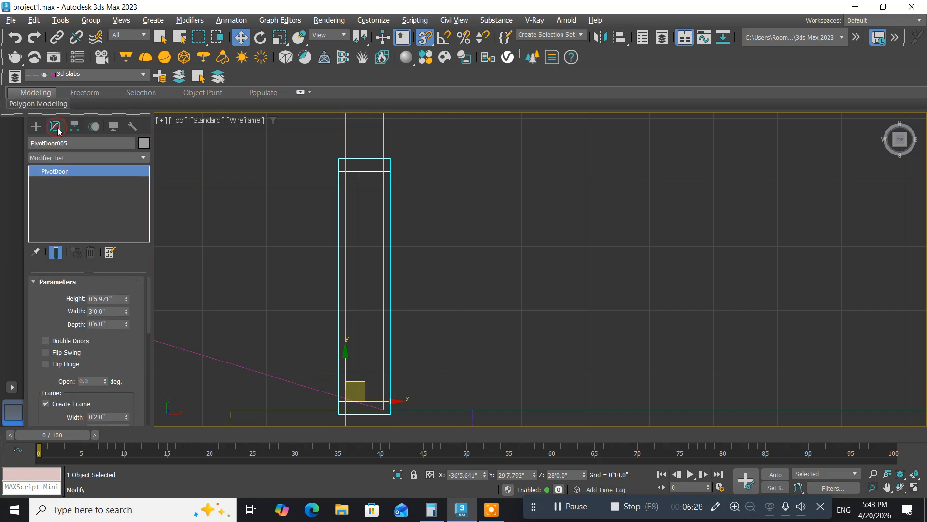
{"action": "left_click", "coordinate": [109, 298]}
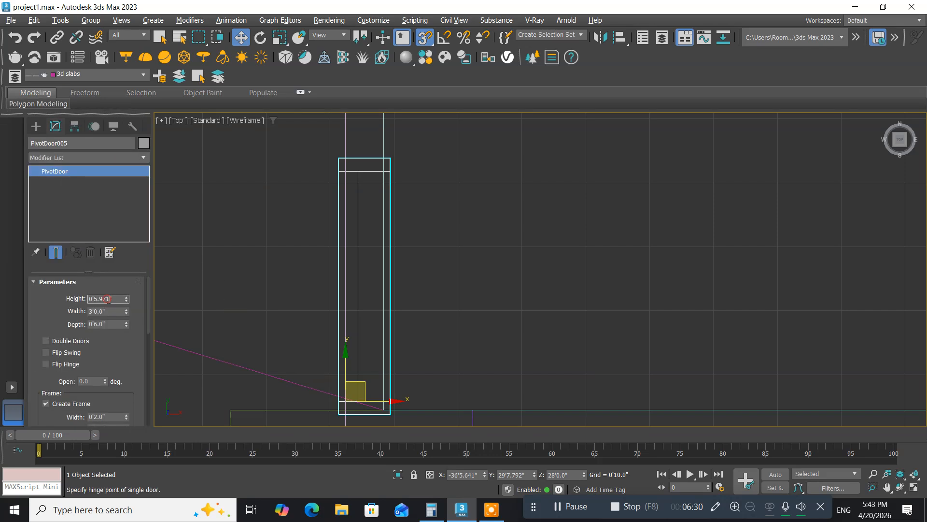
{"action": "type", "text": "7"}
{"action": "key", "text": "Return"}
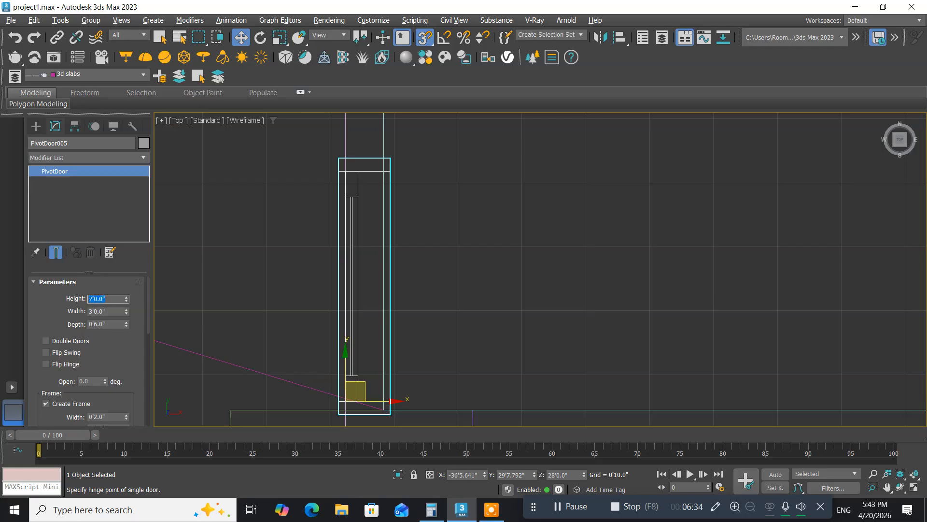
{"action": "left_click", "coordinate": [110, 325]}
{"action": "type", "text": "4"}
{"action": "key", "text": "Return"}
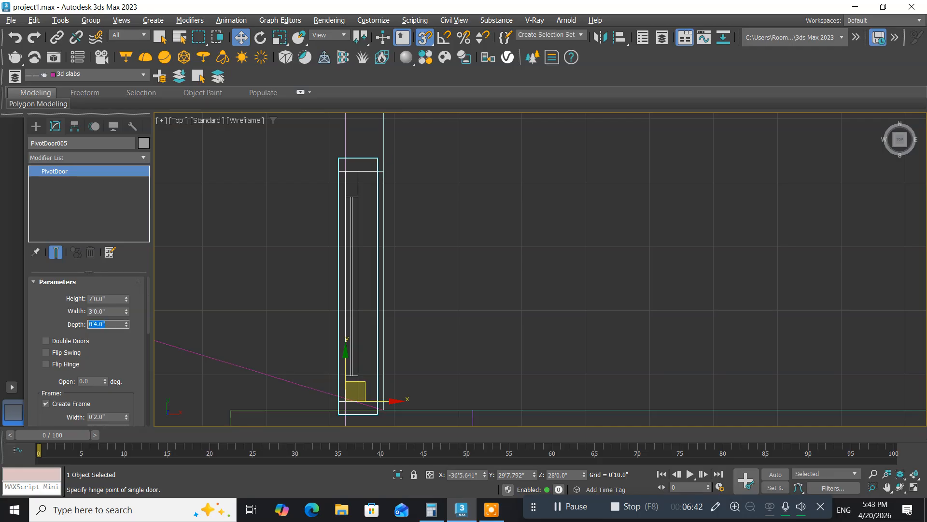
{"action": "middle_click_drag", "start_coordinate": [221, 304], "coordinate": [243, 259]}
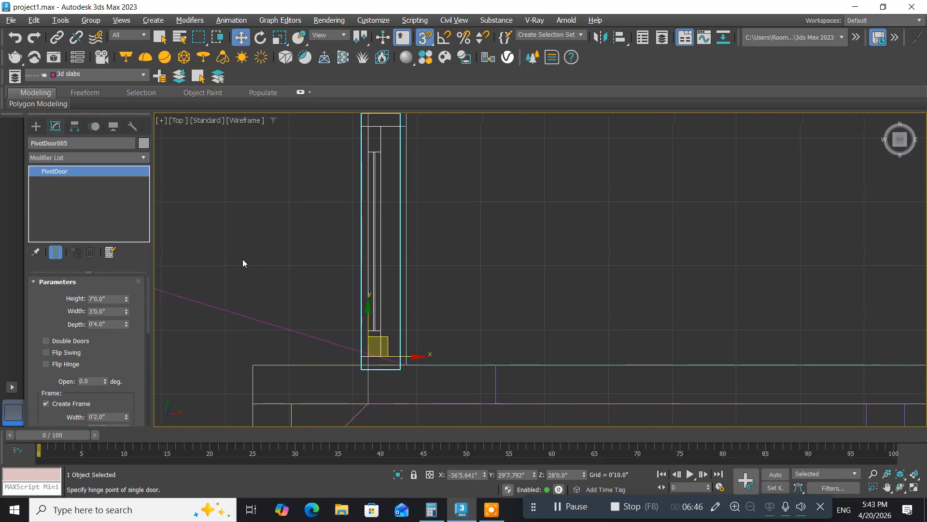
{"action": "left_click", "coordinate": [414, 359]}
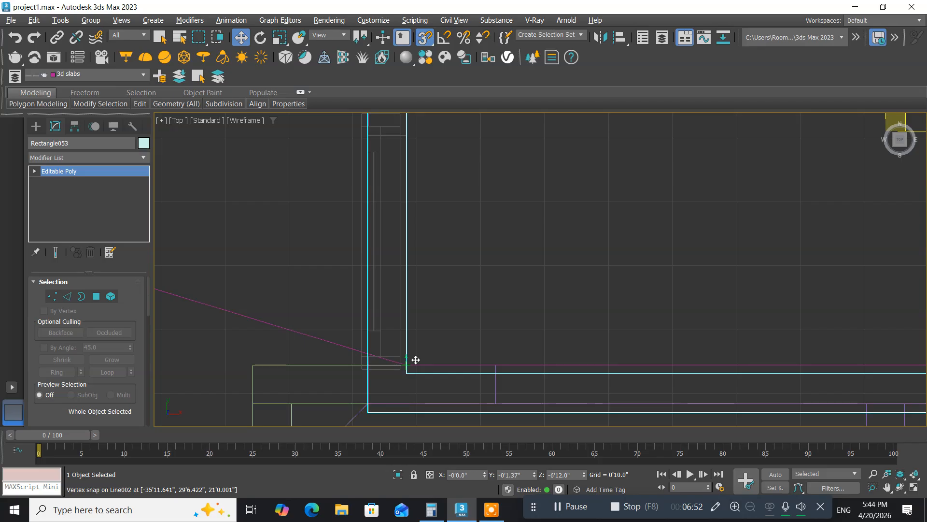
{"action": "left_click_drag", "start_coordinate": [419, 354], "coordinate": [393, 333]}
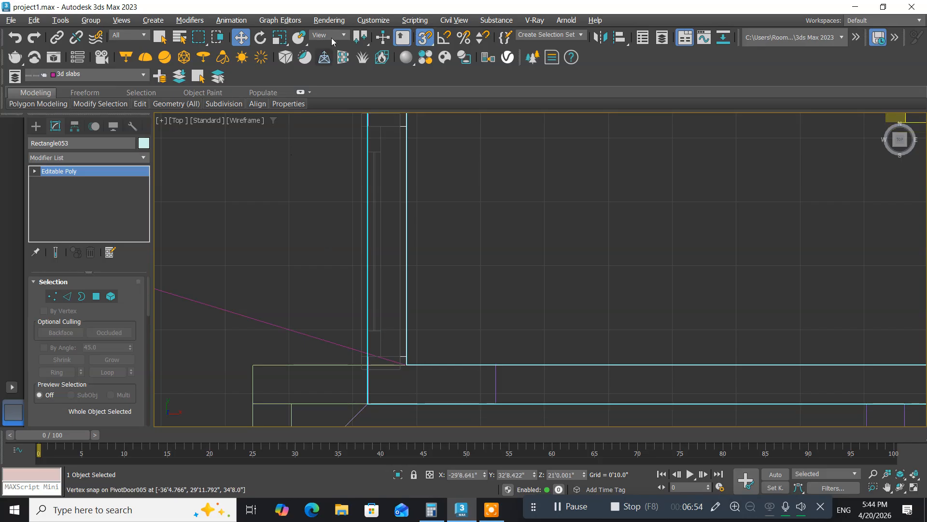
Turn off 3D snapping and shift the pivot door about half an inch inward along X within the wall thickness in the Top view.
{"action": "left_click", "coordinate": [425, 38]}
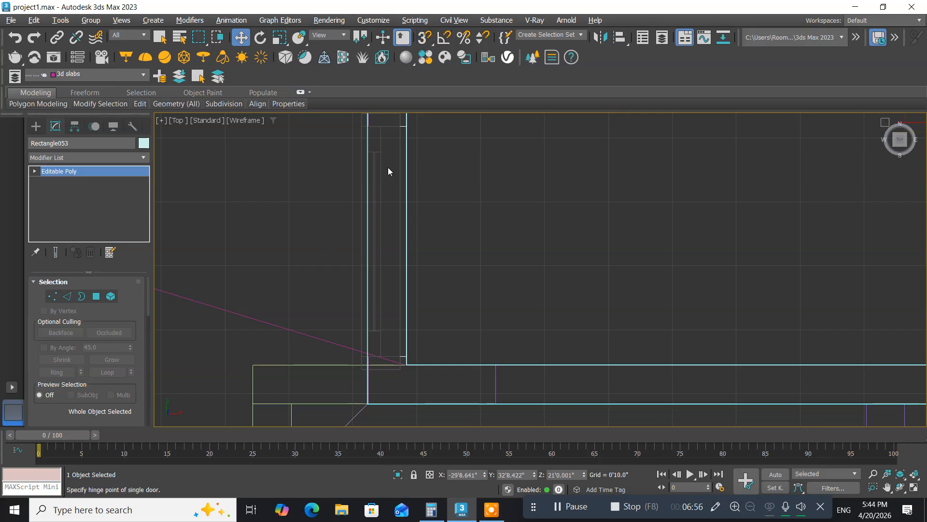
{"action": "left_click", "coordinate": [412, 312]}
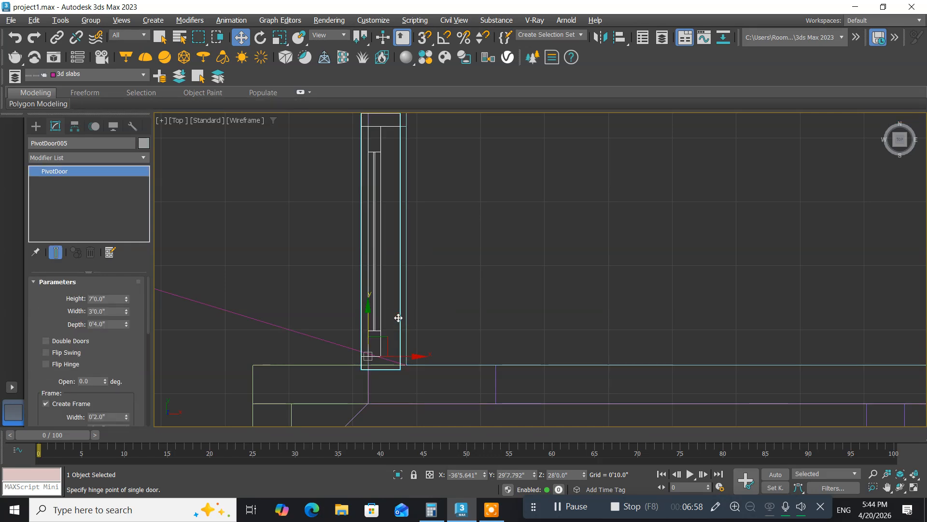
{"action": "left_click", "coordinate": [424, 358]}
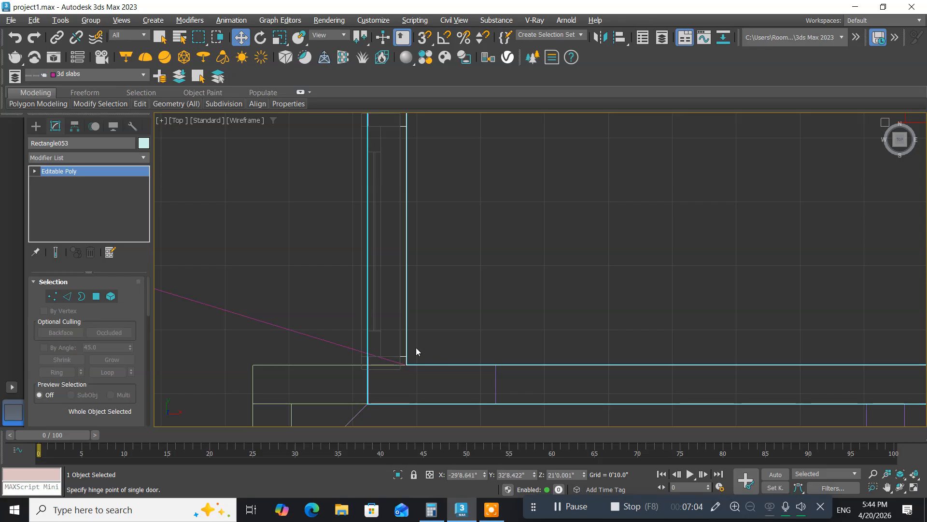
{"action": "left_click", "coordinate": [387, 369]}
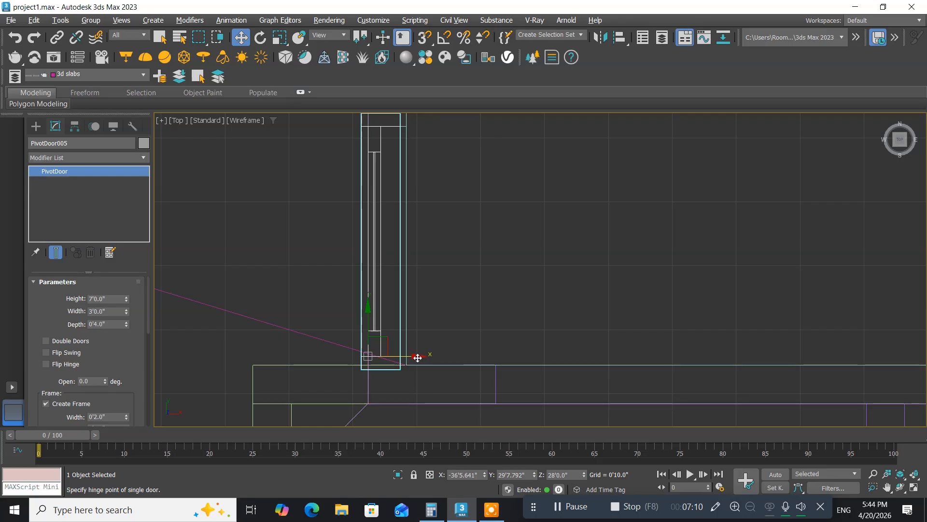
{"action": "left_click_drag", "start_coordinate": [417, 357], "coordinate": [421, 358]}
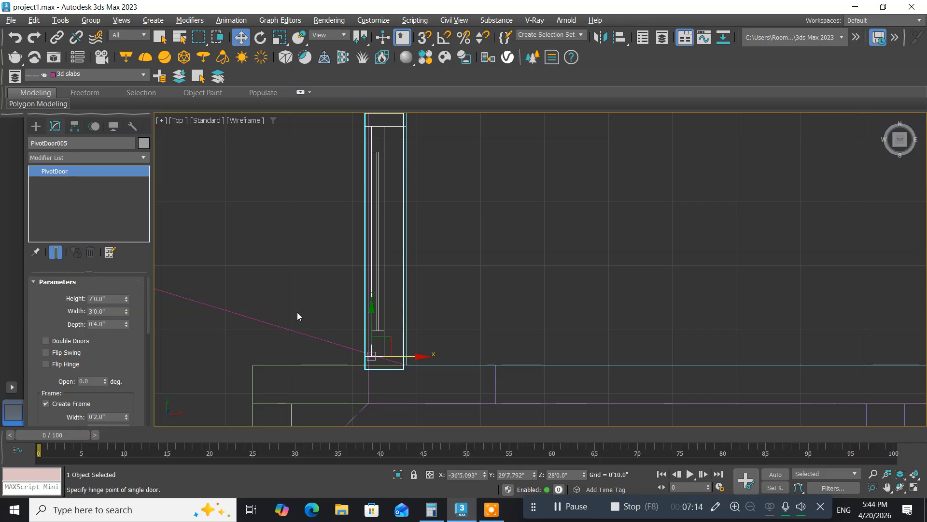
Lower the pivot door to a Z position of 21' and check its placement in the Left view.
{"action": "middle_click_drag", "start_coordinate": [297, 312], "coordinate": [326, 297]}
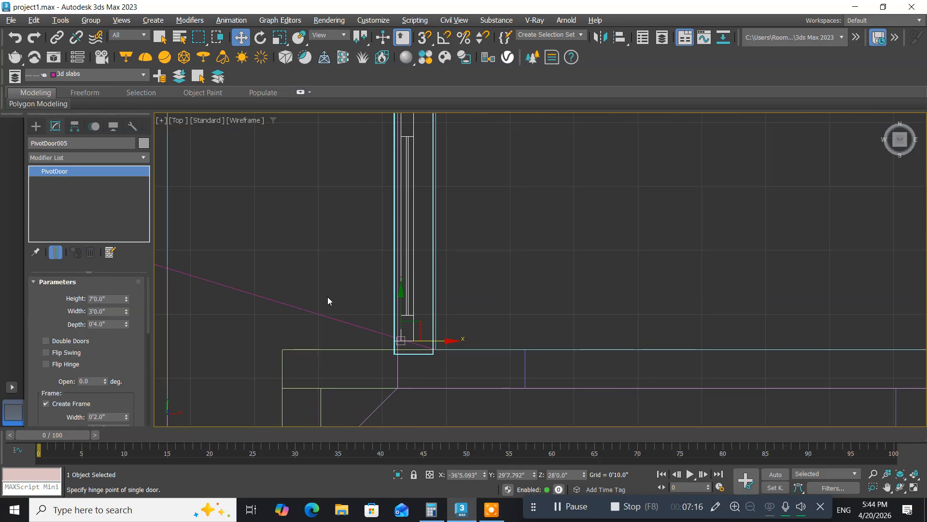
{"action": "key", "text": "alt+w"}
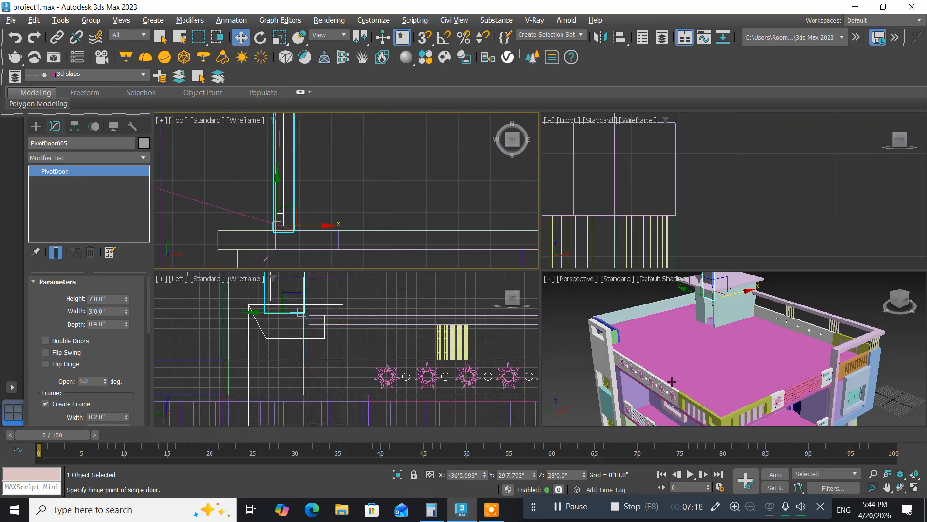
{"action": "middle_click_drag", "start_coordinate": [329, 393], "coordinate": [335, 381]}
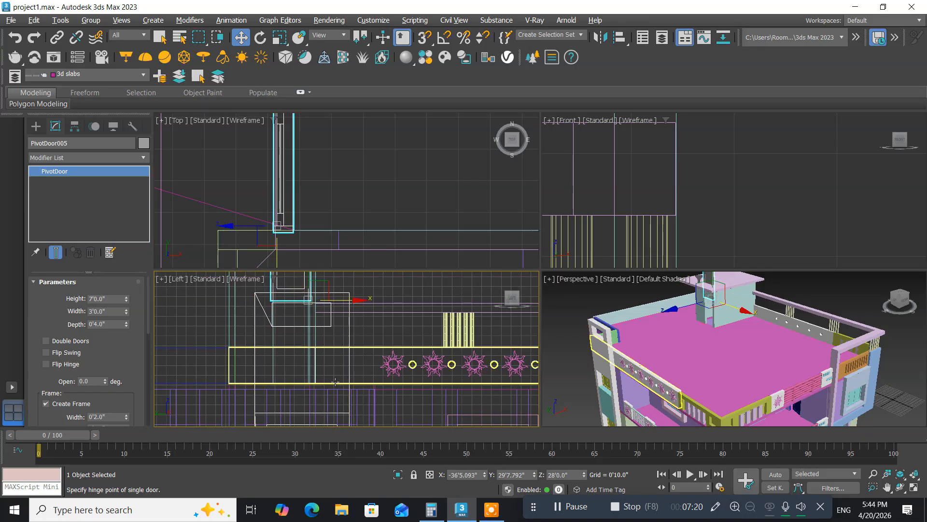
{"action": "key", "text": "alt+w"}
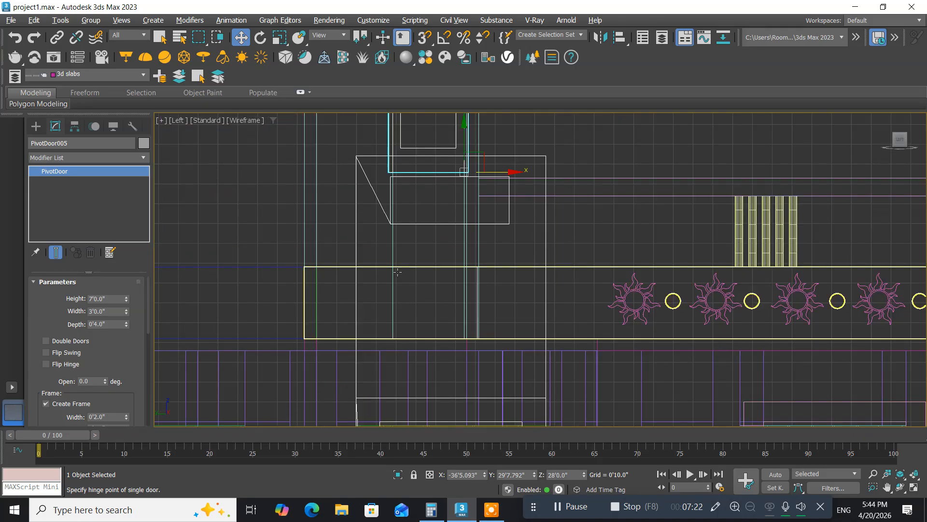
{"action": "middle_click_drag", "start_coordinate": [396, 272], "coordinate": [280, 363]}
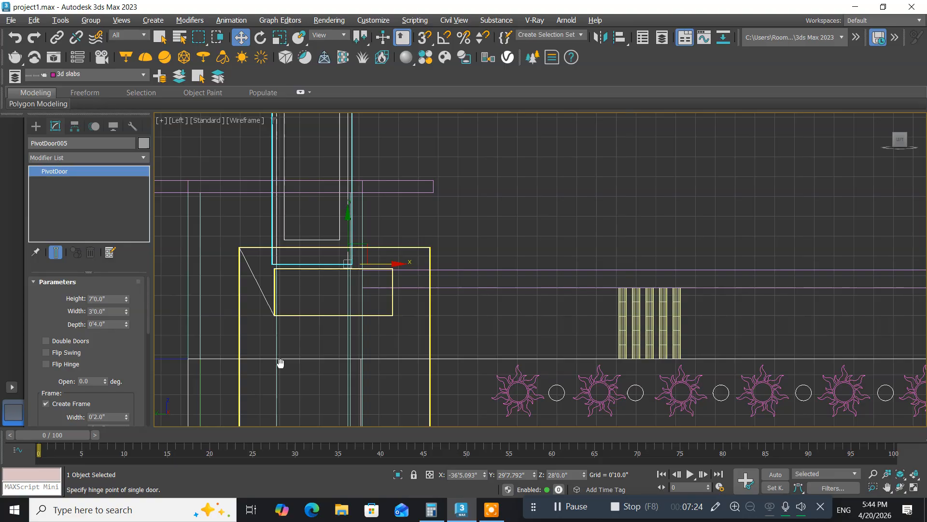
{"action": "left_click", "coordinate": [568, 472]}
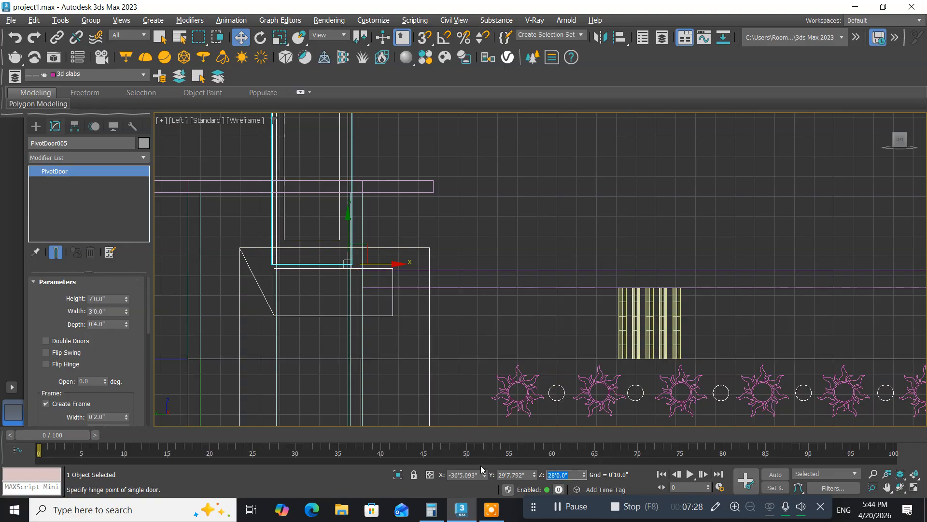
{"action": "type", "text": "21"}
{"action": "key", "text": "Return"}
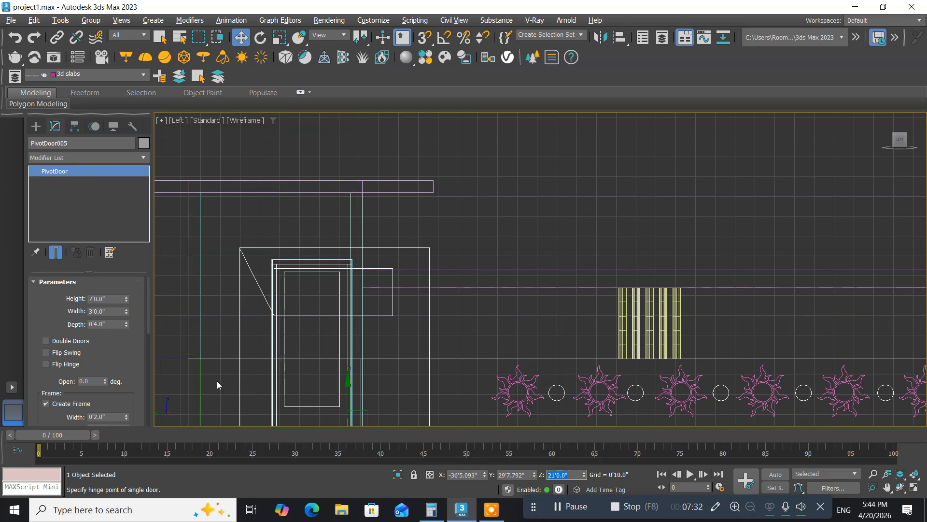
{"action": "middle_click_drag", "start_coordinate": [223, 354], "coordinate": [253, 259]}
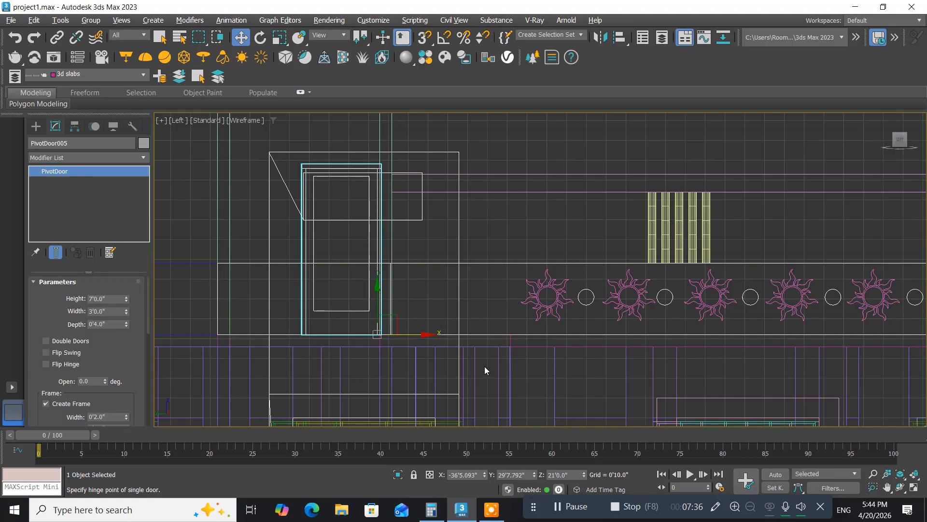
{"action": "middle_click_drag", "start_coordinate": [485, 366], "coordinate": [449, 338]}
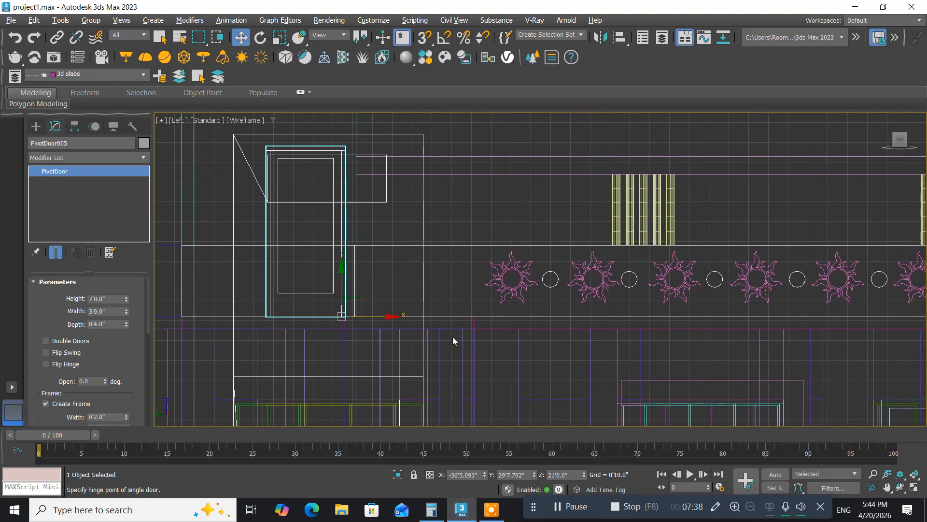
Examine the placed rooftop door and the house's balconies, windows and tall side frame in the Perspective view.
{"action": "key", "text": "alt+w"}
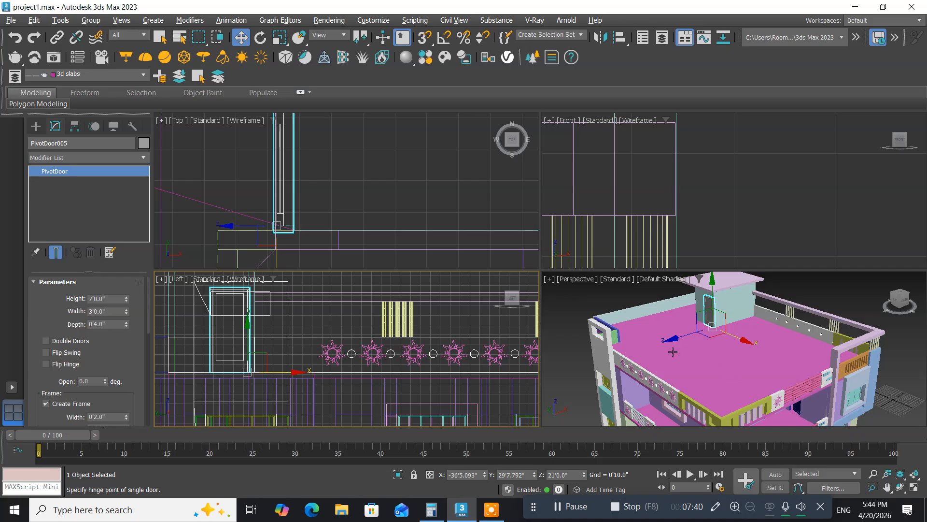
{"action": "middle_click_drag", "start_coordinate": [673, 351], "coordinate": [649, 341], "text": "alt"}
{"action": "key", "text": "alt+w"}
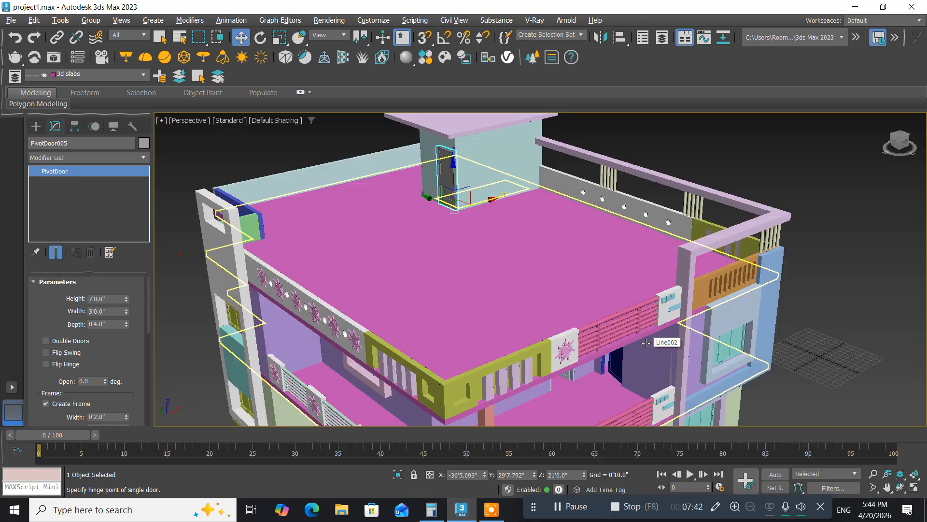
{"action": "middle_click_drag", "start_coordinate": [435, 303], "coordinate": [458, 275]}
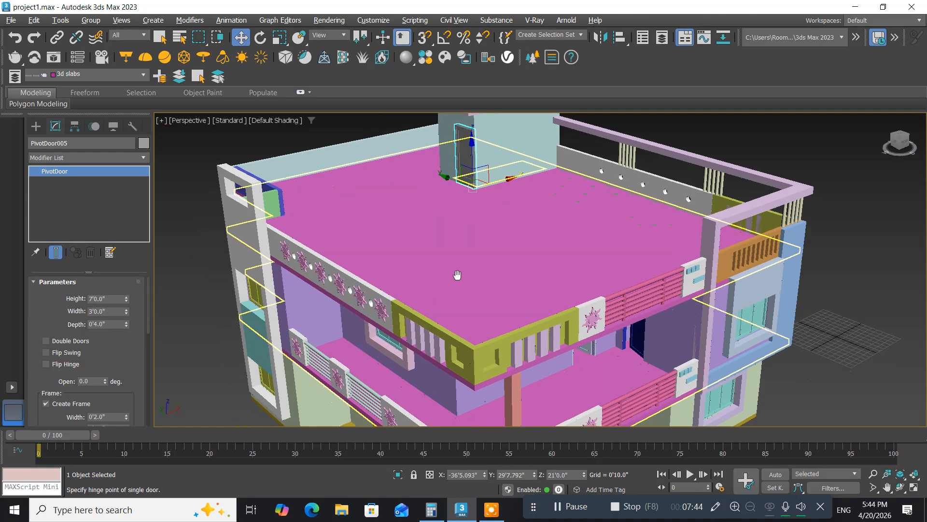
{"action": "middle_click_drag", "start_coordinate": [466, 306], "coordinate": [457, 326], "text": "alt"}
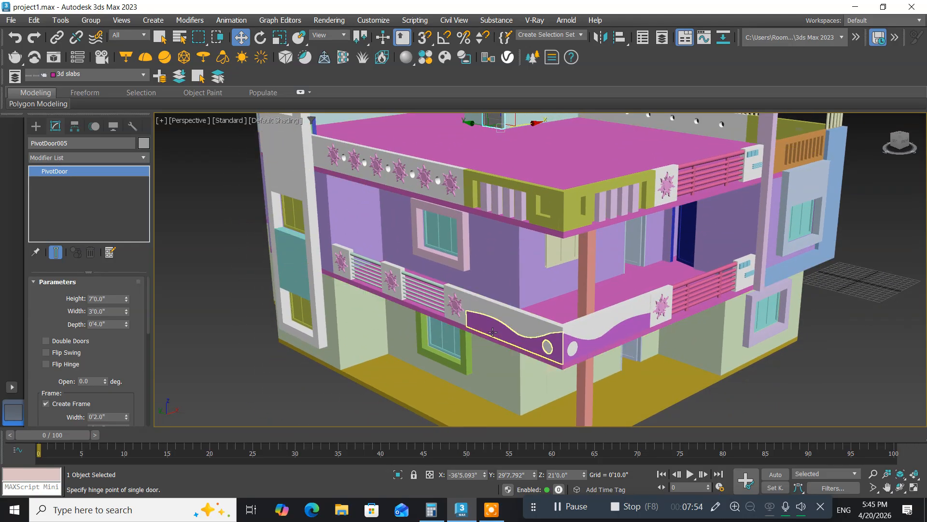
{"action": "middle_click_drag", "start_coordinate": [419, 329], "coordinate": [434, 309]}
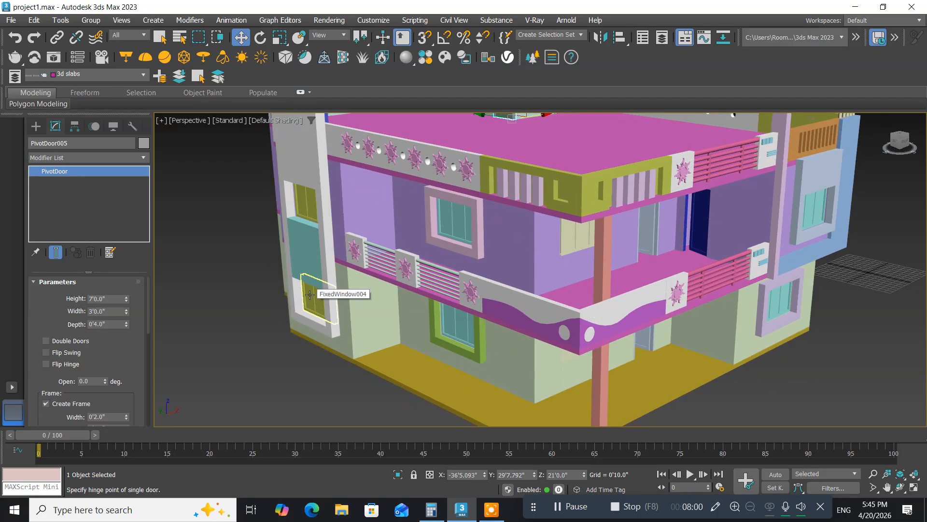
{"action": "middle_click_drag", "start_coordinate": [309, 294], "coordinate": [320, 331]}
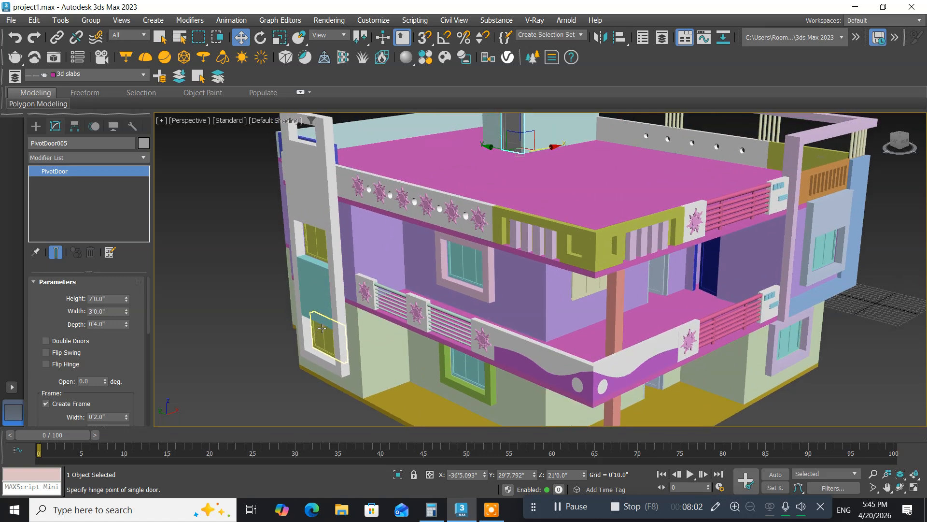
Locate the windows inside the tall side frame in the Left and Top views, and enlarge that area in the Top view.
{"action": "key", "text": "alt+w"}
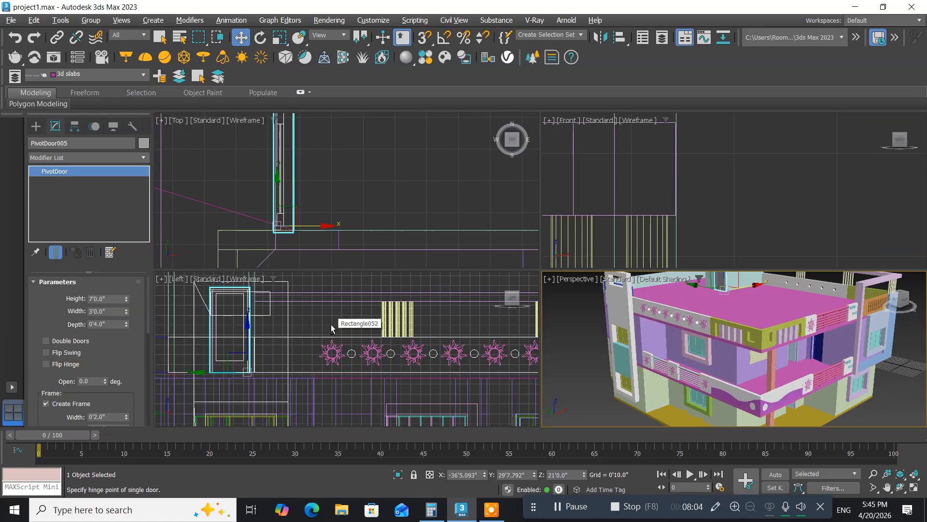
{"action": "scroll", "coordinate": [258, 365], "scroll_direction": "down", "scroll_amount": 3}
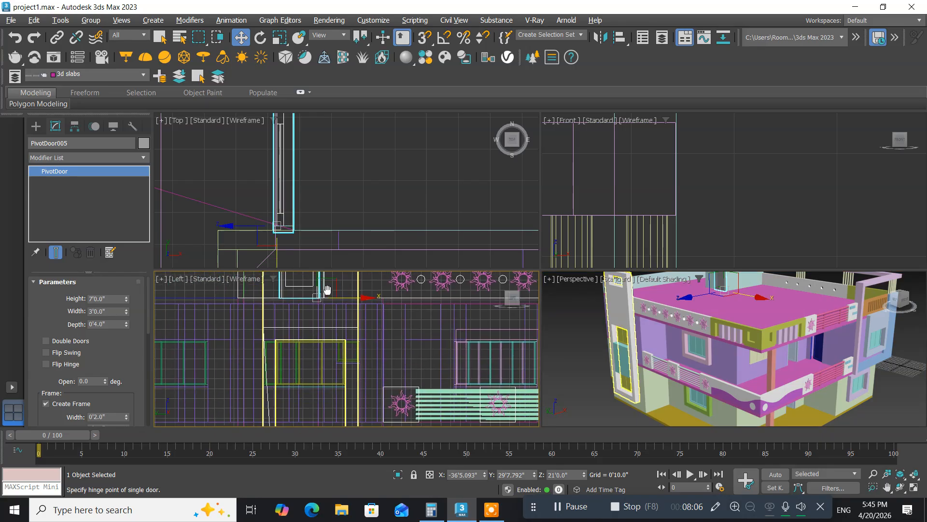
{"action": "scroll", "coordinate": [266, 369], "scroll_direction": "down", "scroll_amount": 3}
{"action": "scroll", "coordinate": [269, 372], "scroll_direction": "up", "scroll_amount": 2}
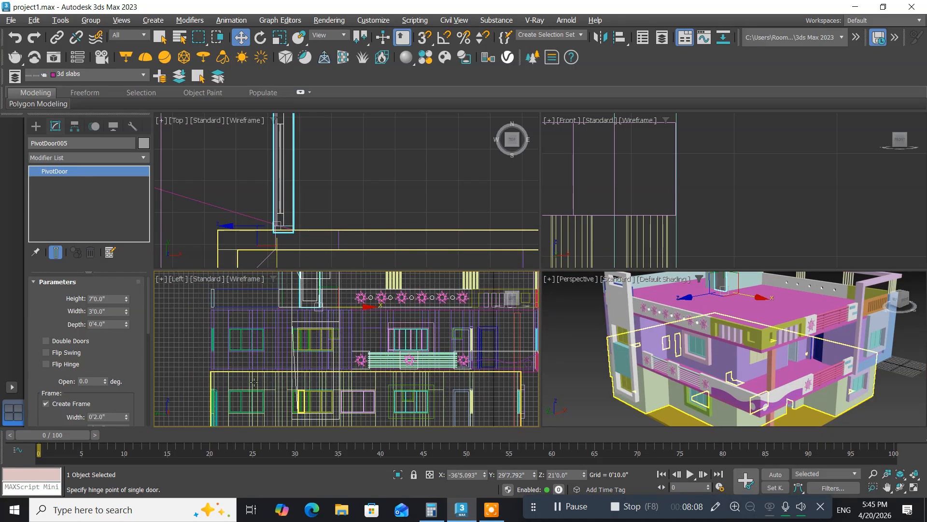
{"action": "scroll", "coordinate": [251, 381], "scroll_direction": "up", "scroll_amount": 2}
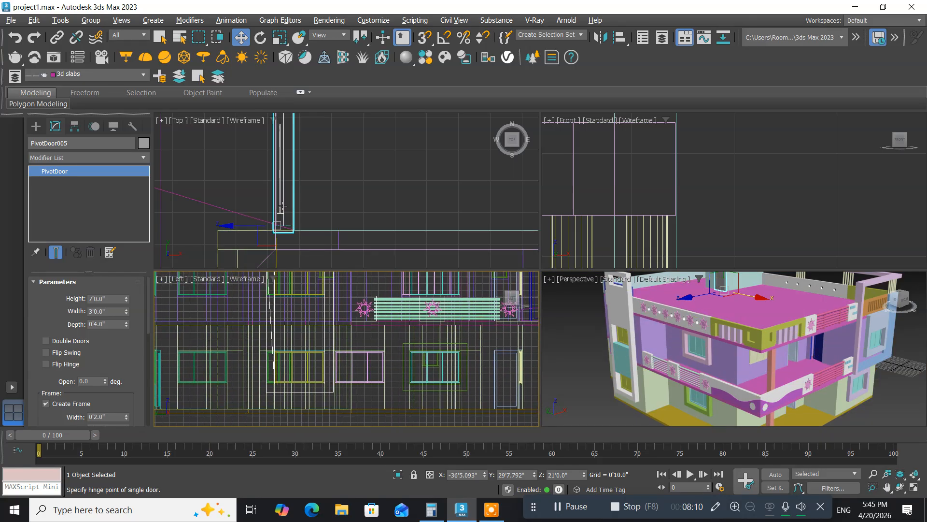
{"action": "scroll", "coordinate": [283, 209], "scroll_direction": "down", "scroll_amount": 3}
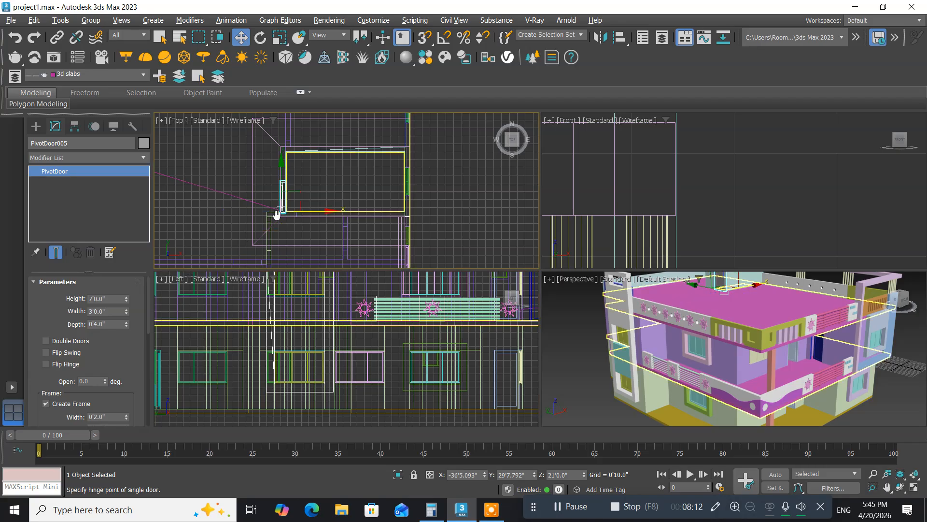
{"action": "middle_click_drag", "start_coordinate": [243, 250], "coordinate": [374, 188]}
{"action": "scroll", "coordinate": [283, 209], "scroll_direction": "down", "scroll_amount": 4}
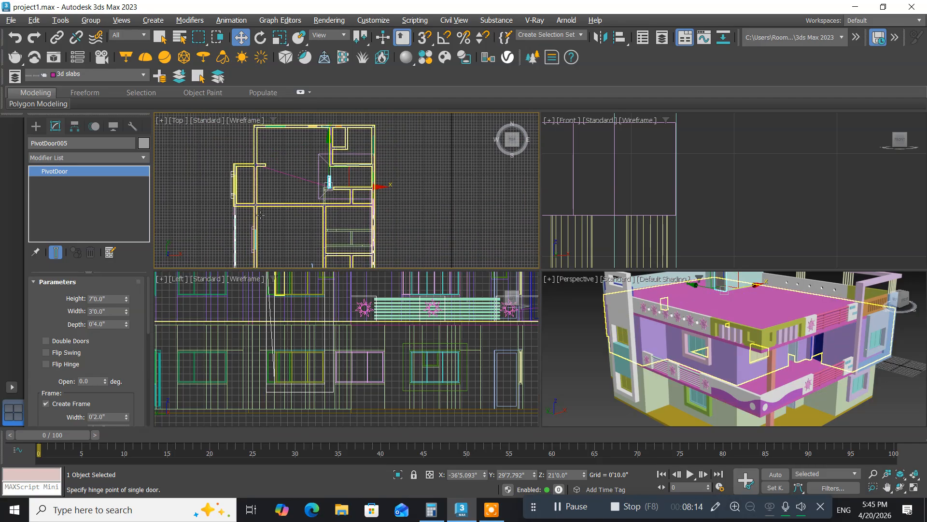
{"action": "scroll", "coordinate": [261, 215], "scroll_direction": "up", "scroll_amount": 2}
{"action": "scroll", "coordinate": [241, 214], "scroll_direction": "up", "scroll_amount": 5}
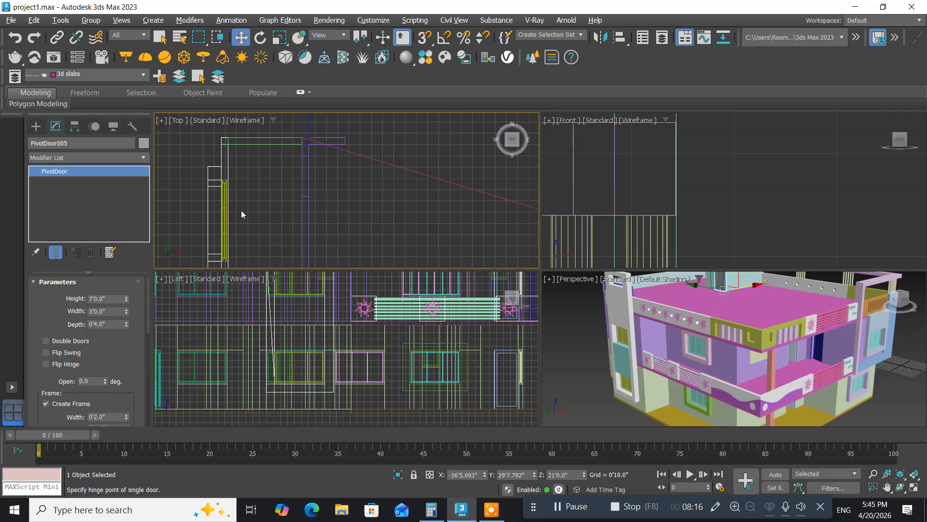
{"action": "middle_click_drag", "start_coordinate": [241, 214], "coordinate": [279, 225]}
{"action": "scroll", "coordinate": [303, 181], "scroll_direction": "up", "scroll_amount": 3}
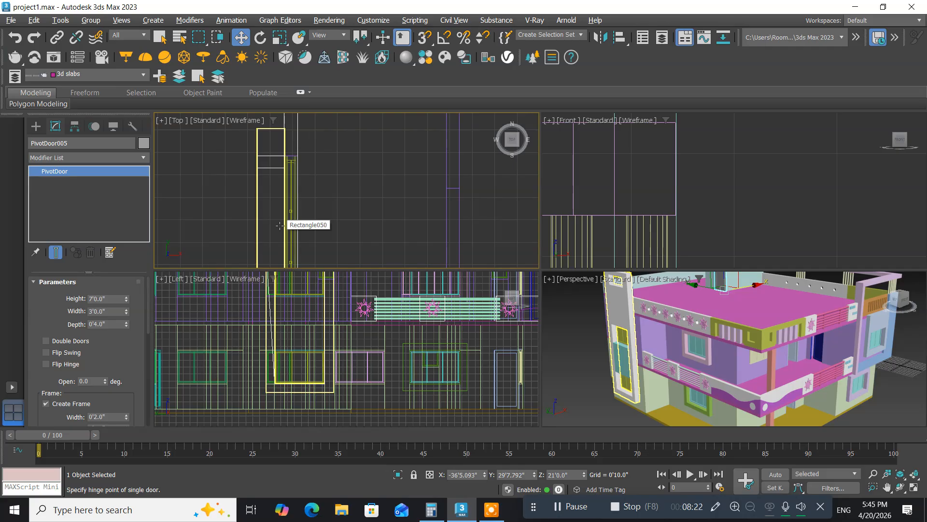
{"action": "middle_click_drag", "start_coordinate": [270, 223], "coordinate": [310, 202]}
{"action": "key", "text": "alt+w"}
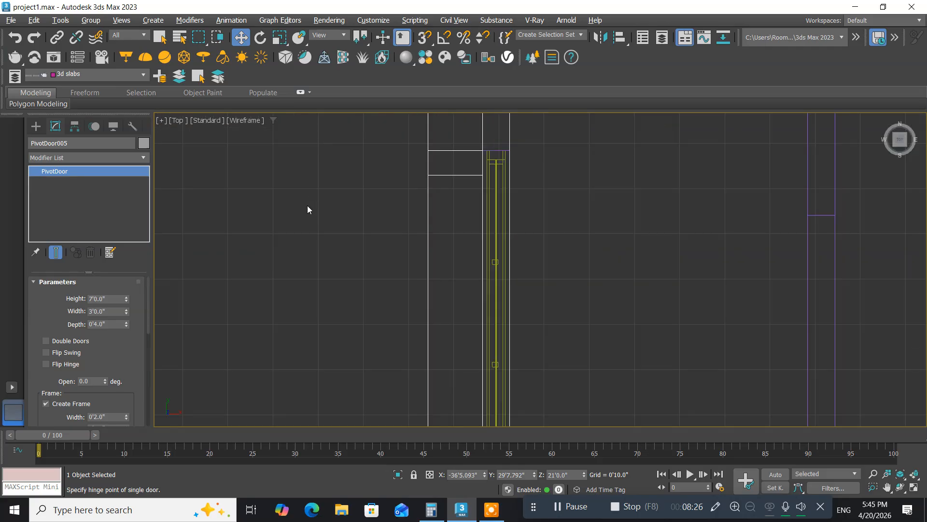
{"action": "middle_click_drag", "start_coordinate": [407, 273], "coordinate": [255, 218]}
{"action": "scroll", "coordinate": [256, 221], "scroll_direction": "down", "scroll_amount": 2}
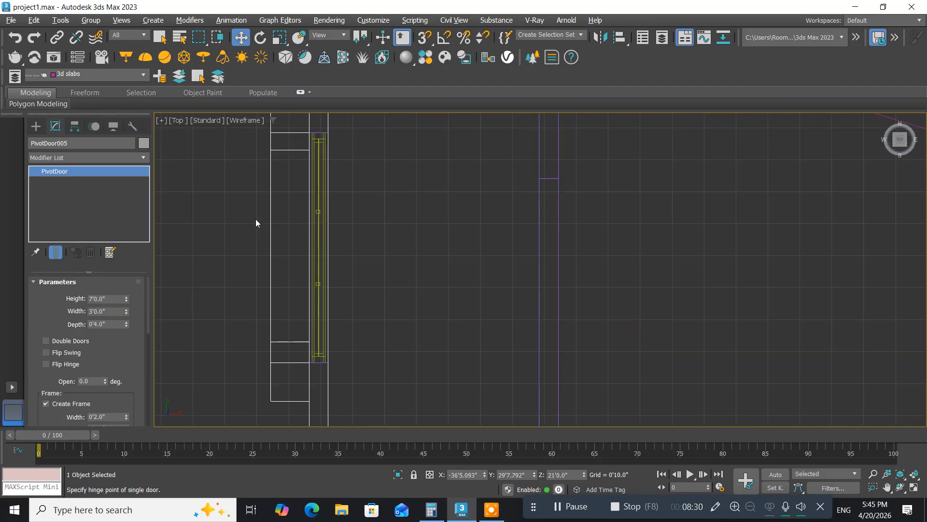
{"action": "middle_click_drag", "start_coordinate": [256, 223], "coordinate": [250, 226]}
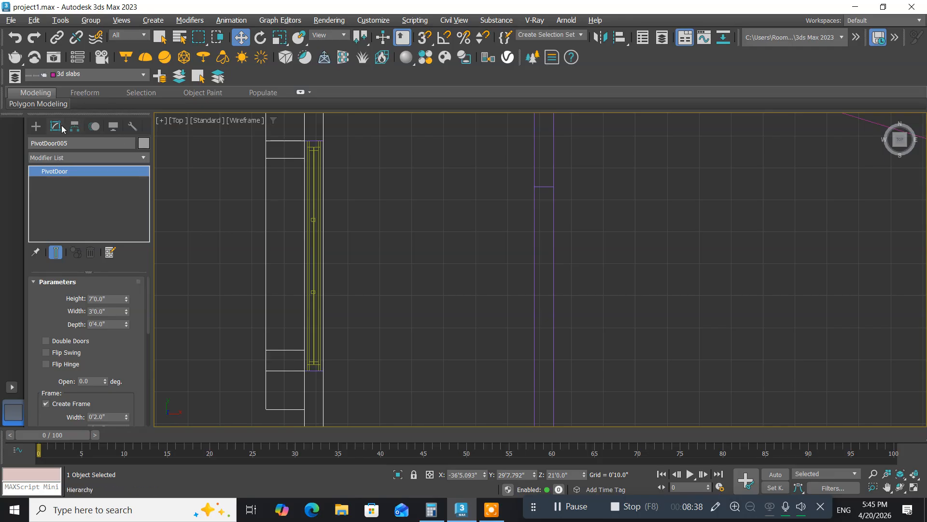
With 3D snapping on, create a 6' by 1' box over the tall side frame alongside the window in the Top view.
{"action": "left_click", "coordinate": [36, 126]}
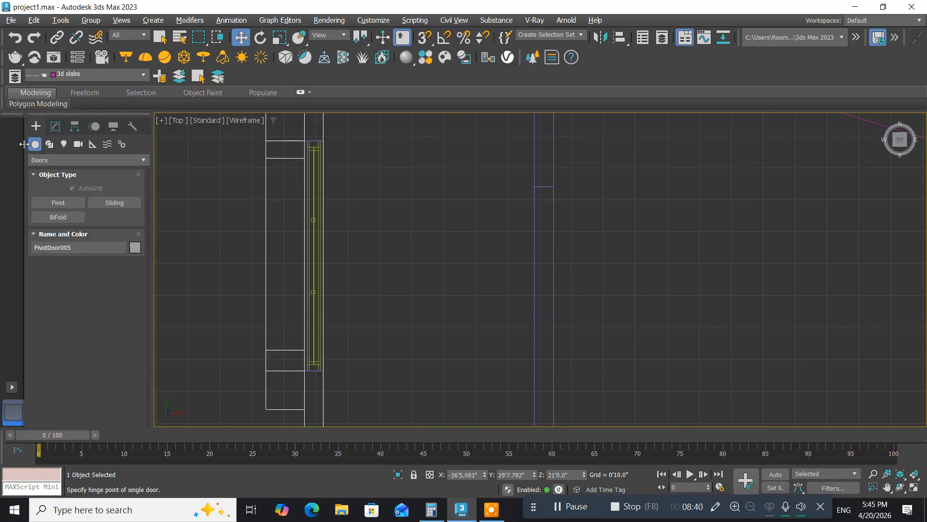
{"action": "left_click", "coordinate": [38, 160]}
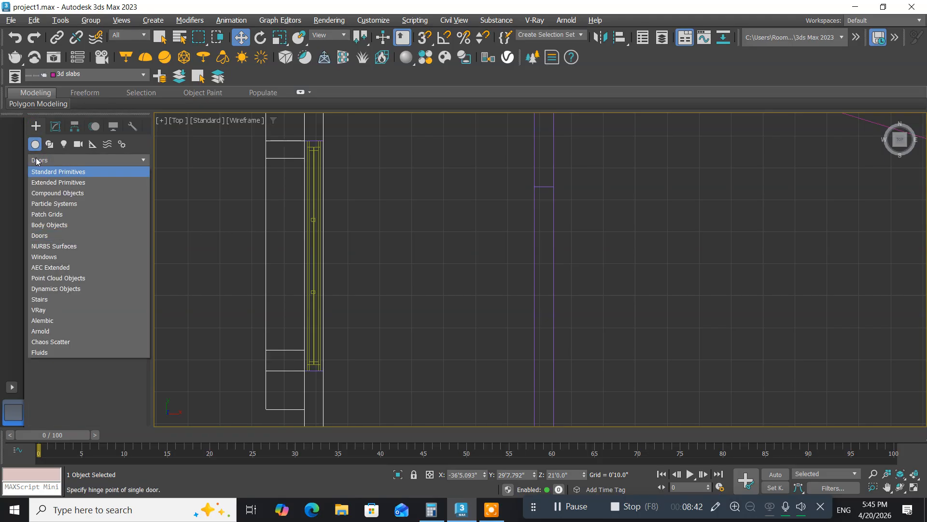
{"action": "left_click", "coordinate": [37, 171]}
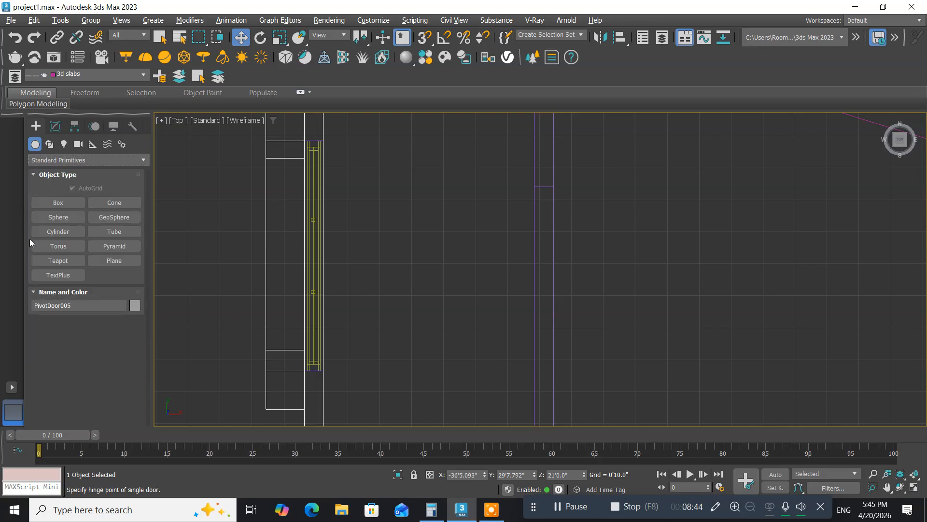
{"action": "left_click", "coordinate": [56, 203]}
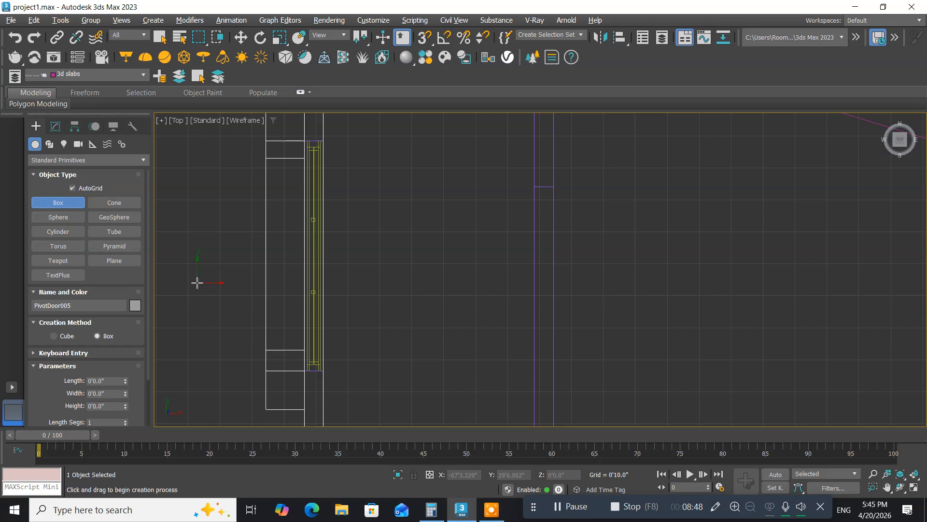
{"action": "left_click", "coordinate": [424, 38]}
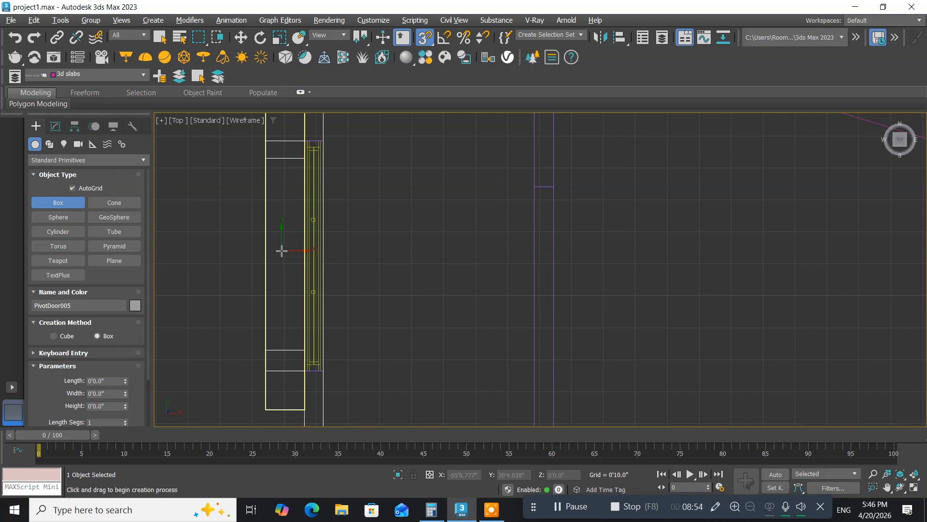
{"action": "middle_click_drag", "start_coordinate": [281, 251], "coordinate": [310, 249]}
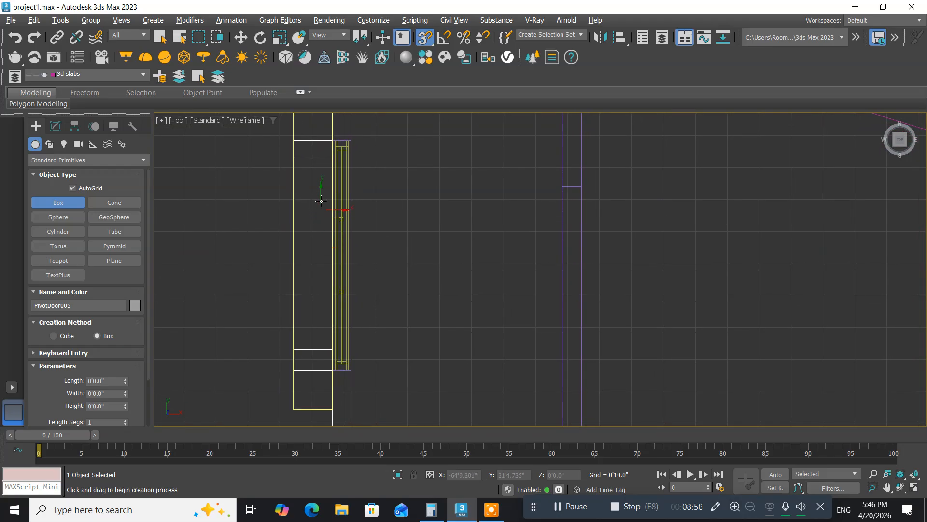
{"action": "left_click", "coordinate": [297, 141]}
{"action": "left_click_drag", "start_coordinate": [297, 141], "coordinate": [335, 370]}
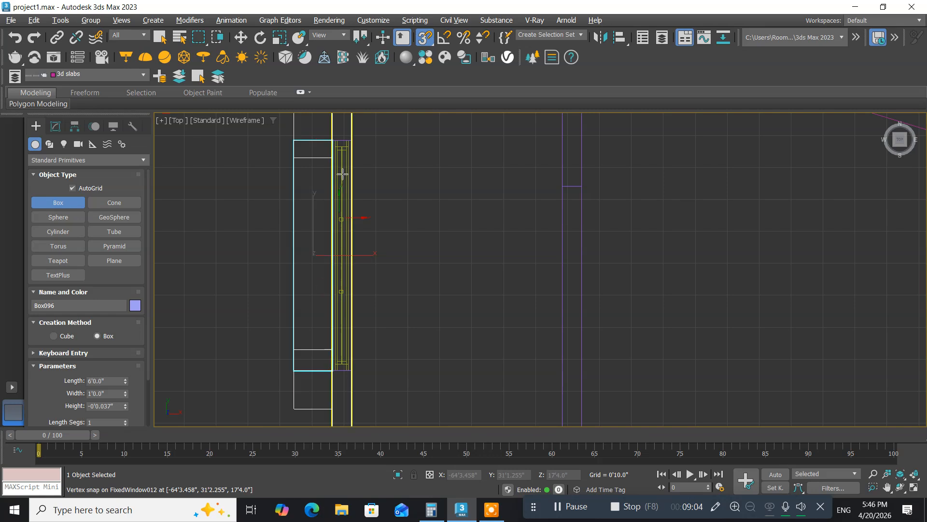
Turn off 3D snapping and move the box about 1' outward along X, outside the tall side frame in the Top view.
{"action": "left_click", "coordinate": [240, 37]}
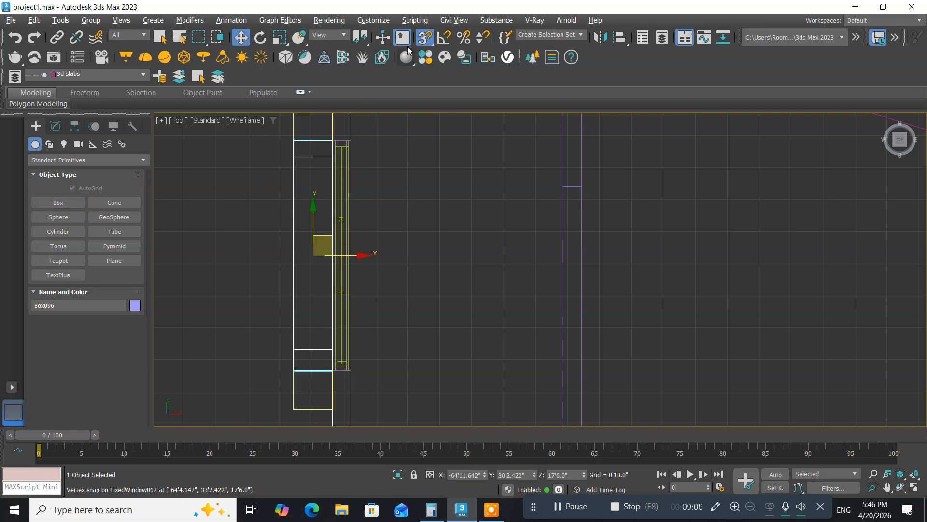
{"action": "left_click", "coordinate": [425, 38]}
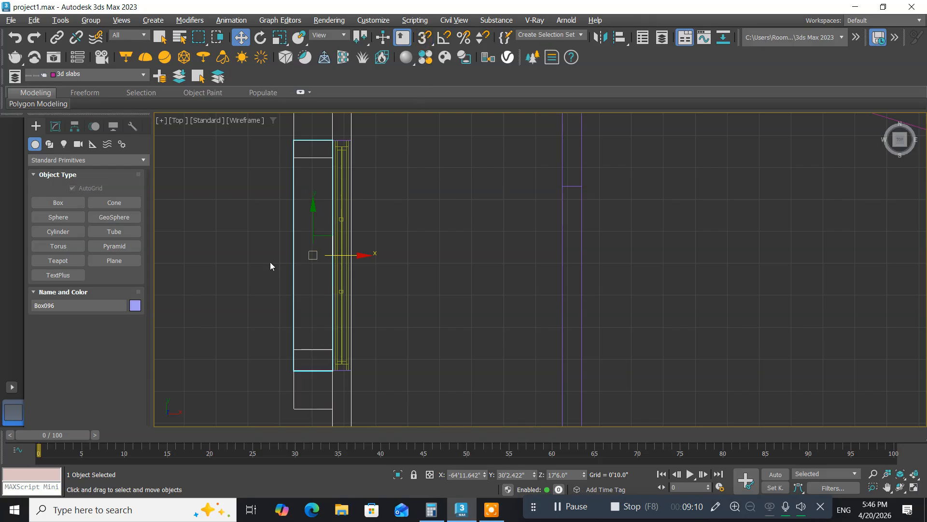
{"action": "middle_click_drag", "start_coordinate": [270, 263], "coordinate": [277, 264]}
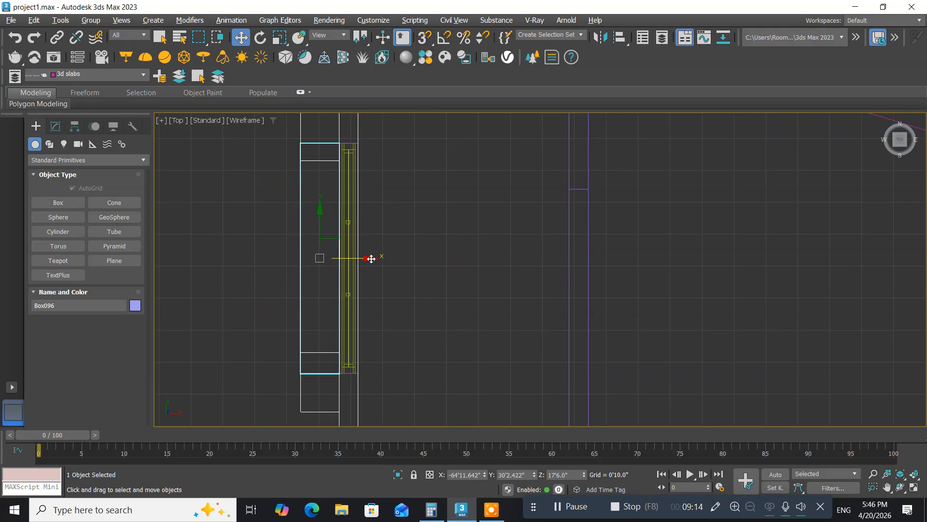
{"action": "left_click_drag", "start_coordinate": [371, 259], "coordinate": [334, 263]}
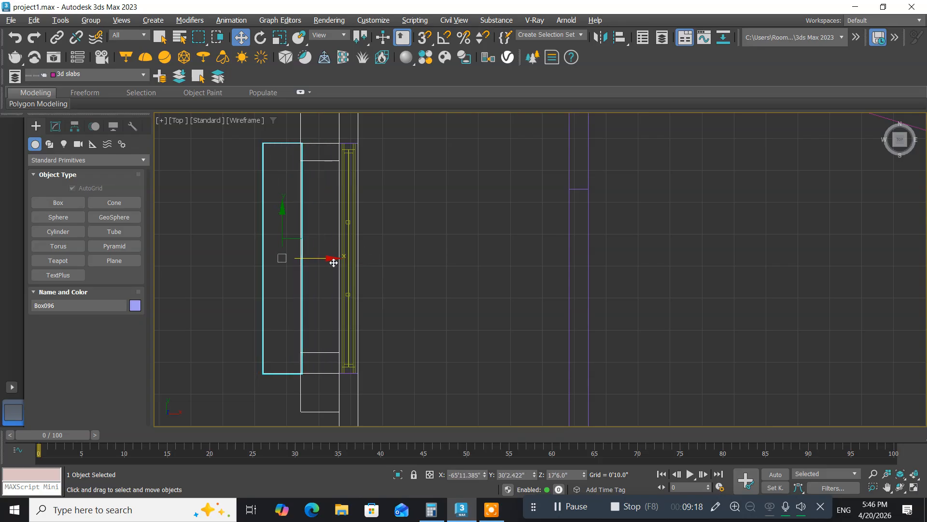
Lower the box to a Z position of about 6'8.5", near the ground-floor window head, in the Front view.
{"action": "key", "text": "alt+w"}
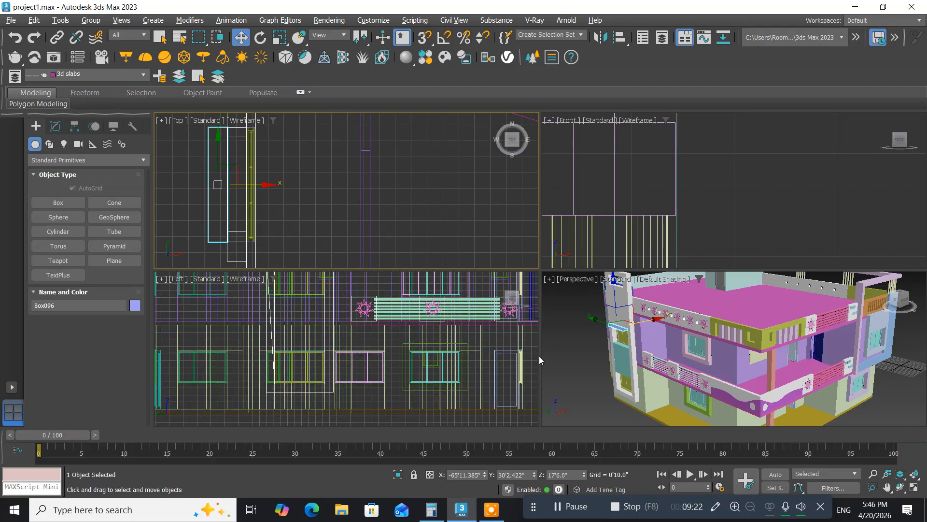
{"action": "middle_click_drag", "start_coordinate": [589, 222], "coordinate": [734, 198]}
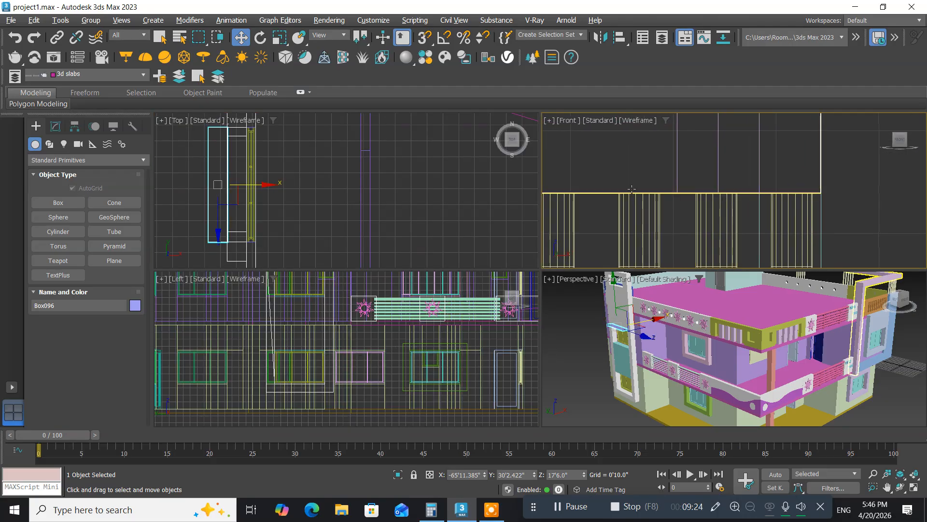
{"action": "scroll", "coordinate": [621, 191], "scroll_direction": "down", "scroll_amount": 4}
{"action": "scroll", "coordinate": [620, 191], "scroll_direction": "down", "scroll_amount": 3}
{"action": "middle_click_drag", "start_coordinate": [602, 195], "coordinate": [815, 183]}
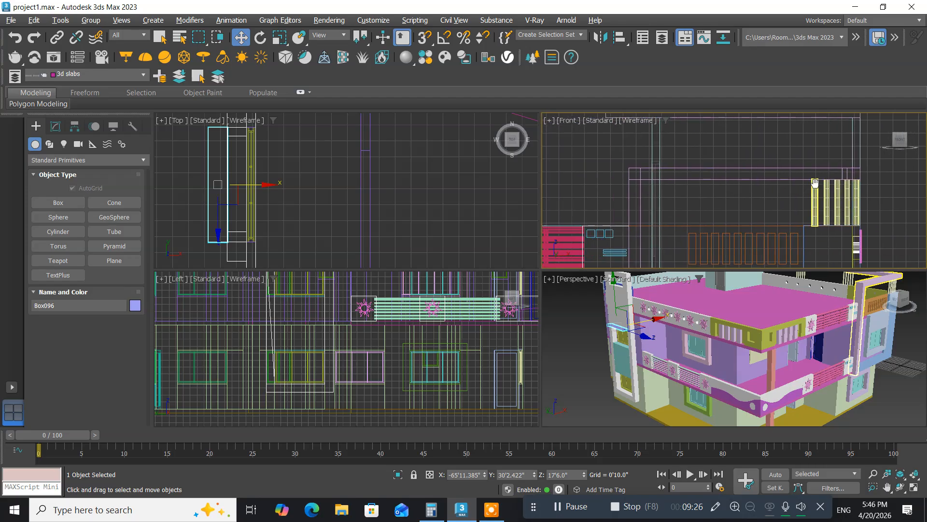
{"action": "scroll", "coordinate": [601, 191], "scroll_direction": "down", "scroll_amount": 6}
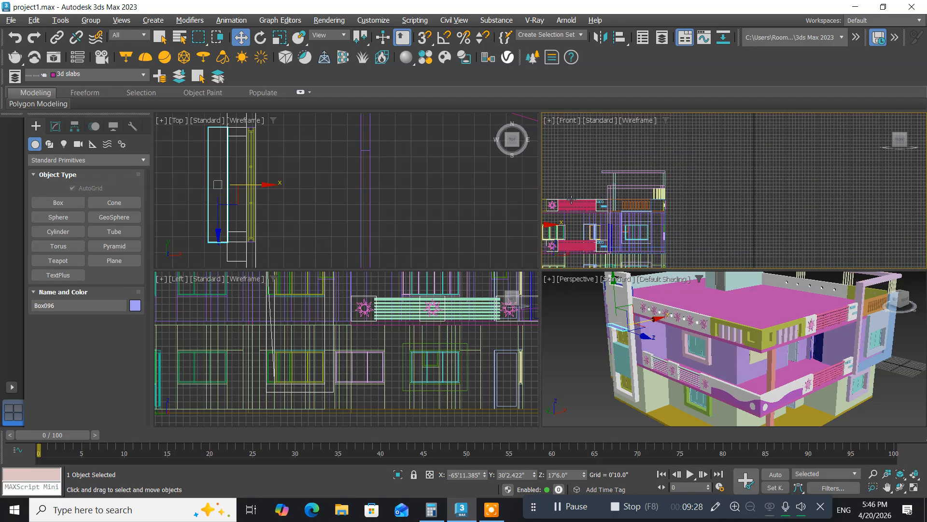
{"action": "middle_click_drag", "start_coordinate": [572, 199], "coordinate": [687, 174]}
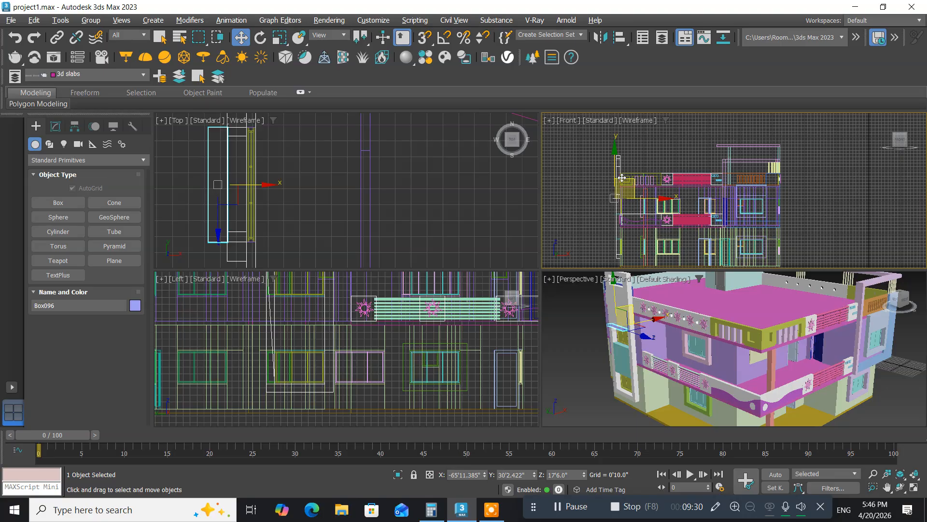
{"action": "scroll", "coordinate": [622, 178], "scroll_direction": "up", "scroll_amount": 3}
{"action": "middle_click_drag", "start_coordinate": [622, 178], "coordinate": [615, 150]}
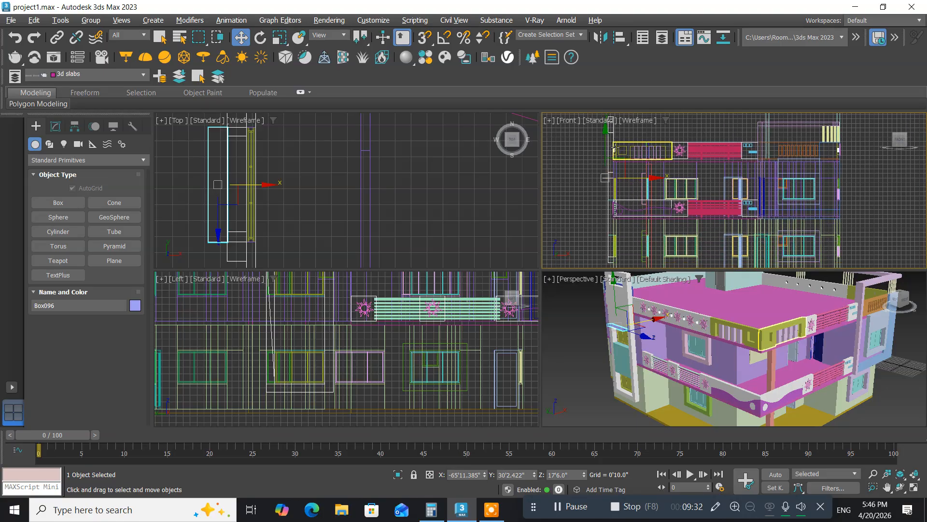
{"action": "key", "text": "alt+w"}
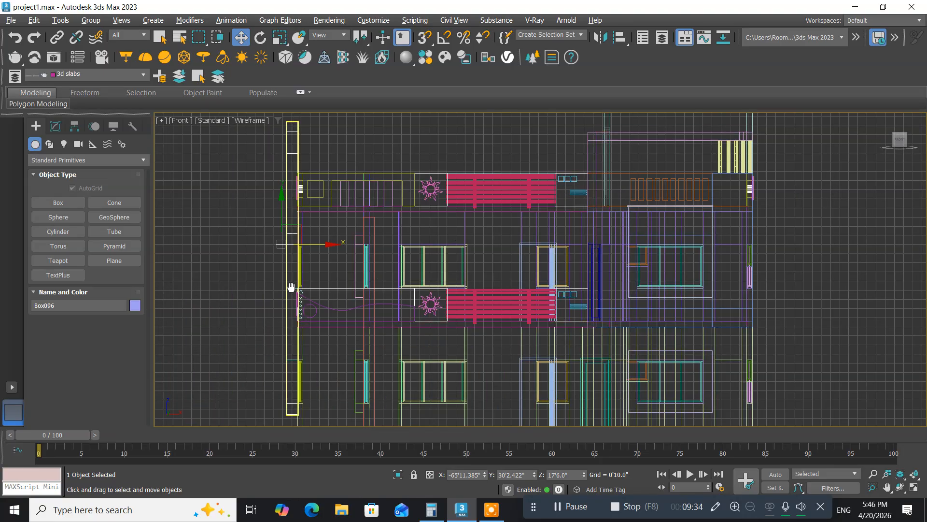
{"action": "middle_click_drag", "start_coordinate": [291, 287], "coordinate": [347, 262]}
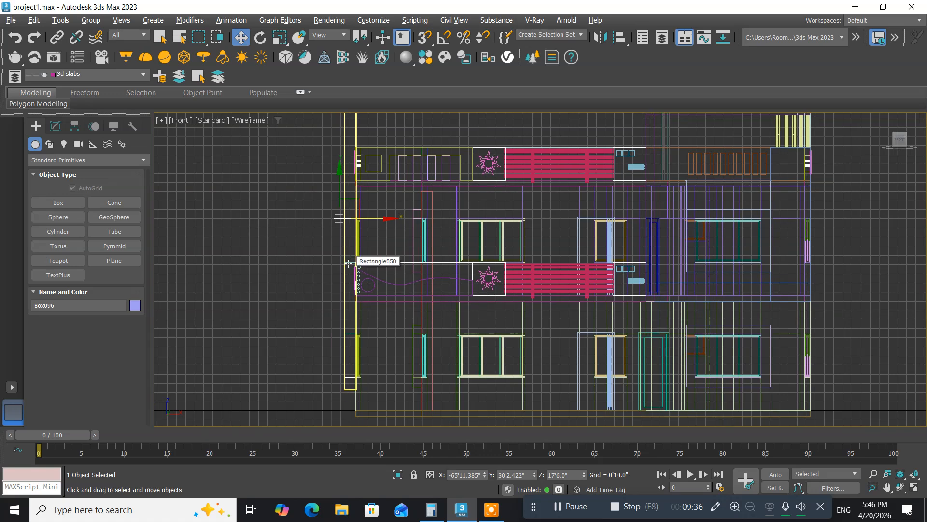
{"action": "mouse_move", "coordinate": [322, 292]}
{"action": "middle_mouse_down"}
{"action": "mouse_move", "coordinate": [334, 260]}
{"action": "mouse_move", "coordinate": [328, 276]}
{"action": "middle_mouse_up"}
{"action": "scroll", "coordinate": [337, 221], "scroll_direction": "up", "scroll_amount": 2}
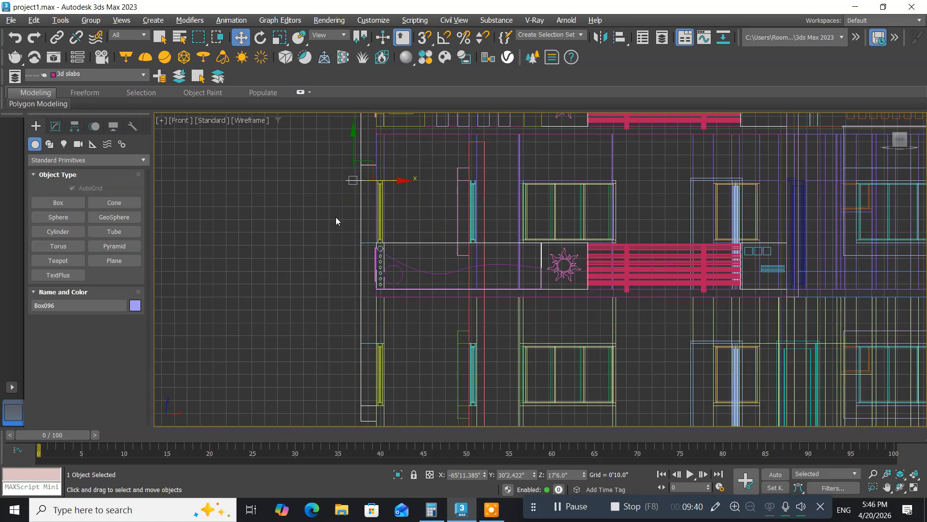
{"action": "left_click_drag", "start_coordinate": [353, 139], "coordinate": [350, 303]}
Set the box's height to 4".
{"action": "scroll", "coordinate": [339, 343], "scroll_direction": "up", "scroll_amount": 2}
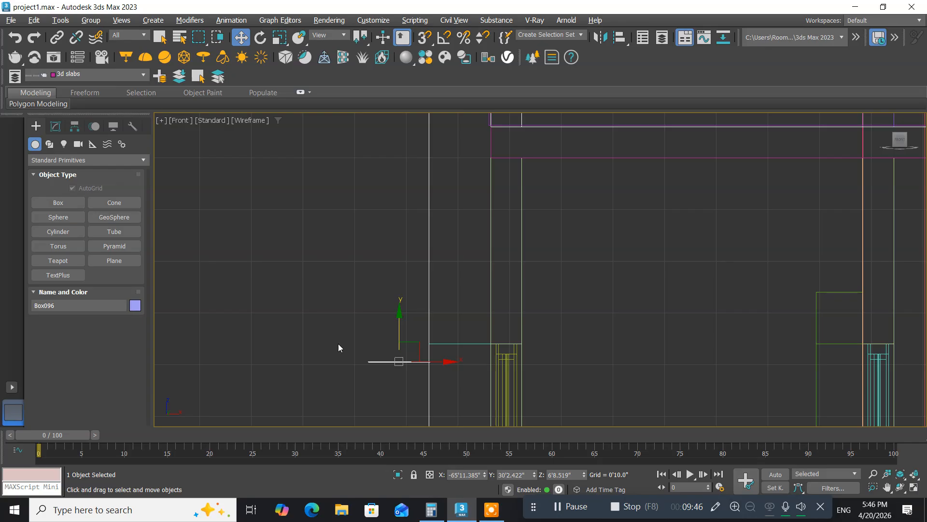
{"action": "middle_click_drag", "start_coordinate": [338, 344], "coordinate": [291, 227]}
{"action": "scroll", "coordinate": [331, 253], "scroll_direction": "up", "scroll_amount": 4}
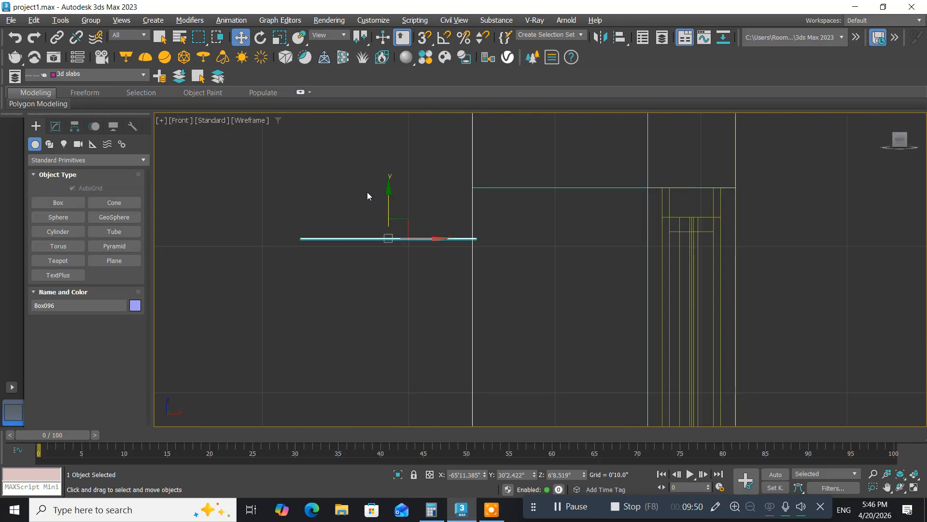
{"action": "left_click", "coordinate": [56, 127]}
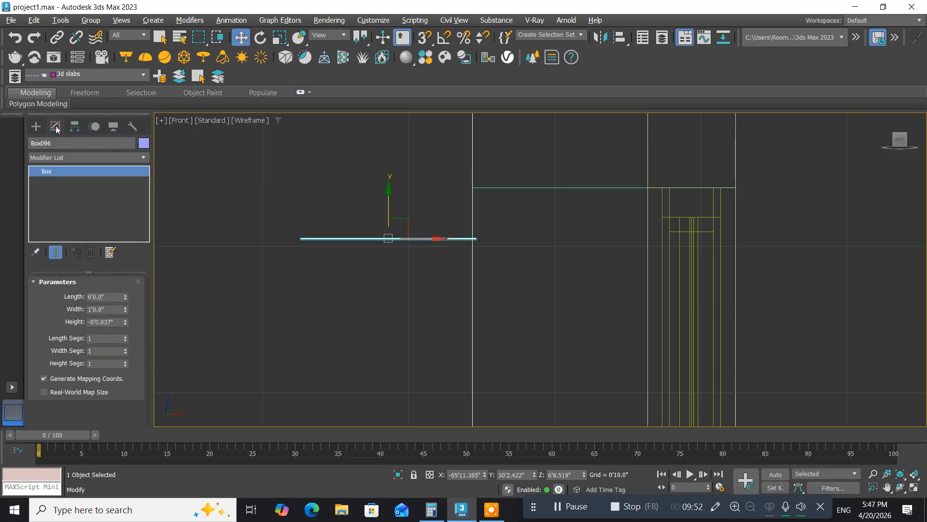
{"action": "double_click", "coordinate": [115, 320]}
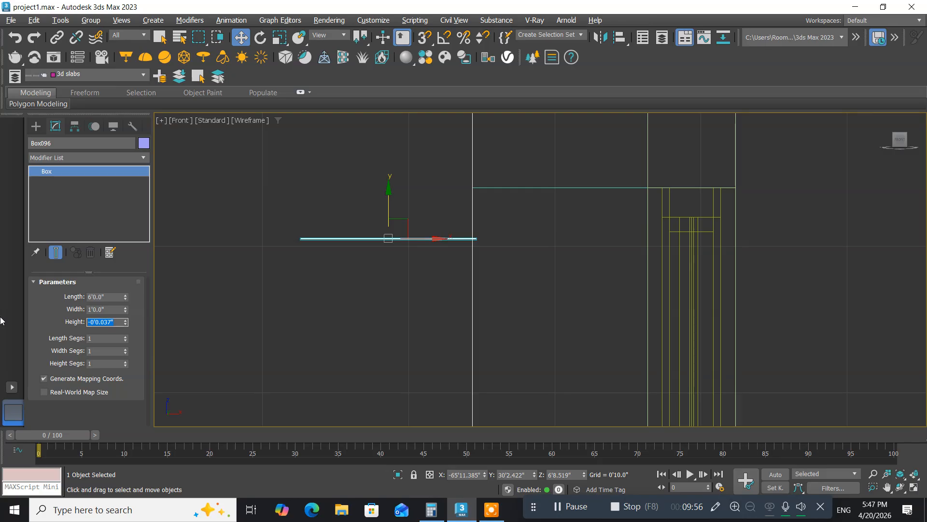
{"action": "type", "text": "6"}
{"action": "key", "text": "Return"}
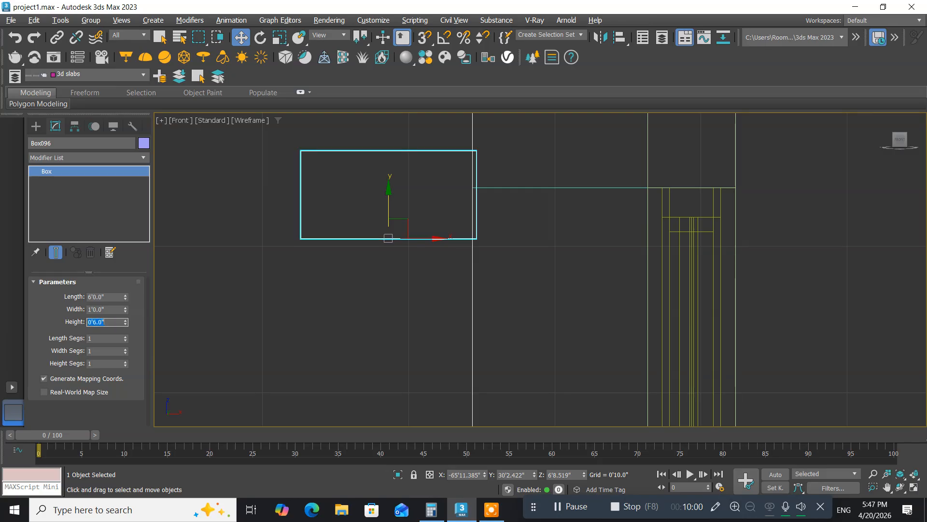
{"action": "type", "text": "4"}
{"action": "key", "text": "Return"}
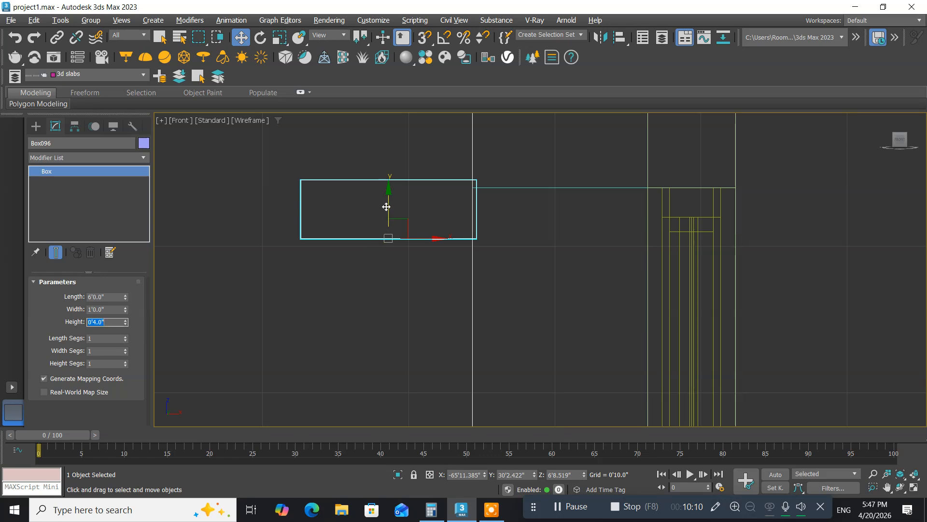
Align the box's top with the ground-floor window head and its inner side with the frame's outer face, then check it in Perspective.
{"action": "mouse_move", "coordinate": [387, 198]}
{"action": "left_mouse_down"}
{"action": "mouse_move", "coordinate": [385, 215]}
{"action": "mouse_move", "coordinate": [384, 207]}
{"action": "left_mouse_up"}
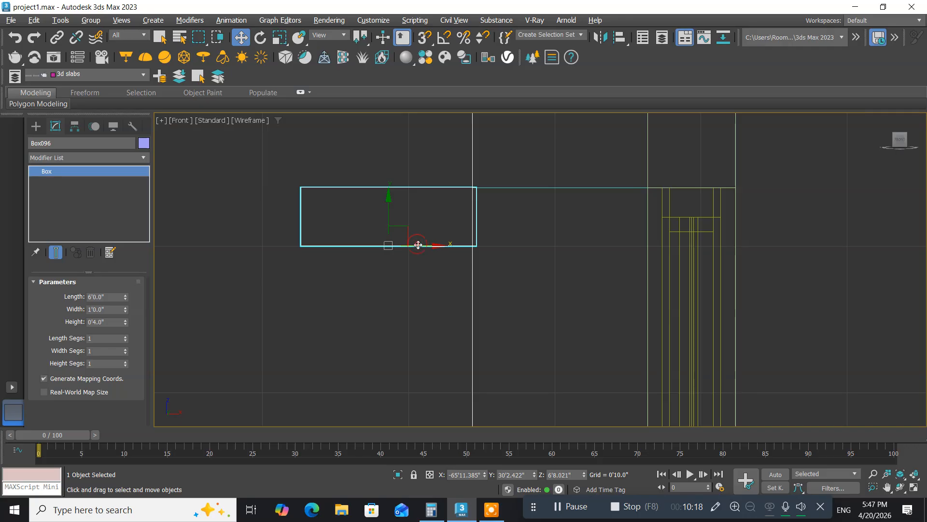
{"action": "left_click_drag", "start_coordinate": [418, 245], "coordinate": [413, 246]}
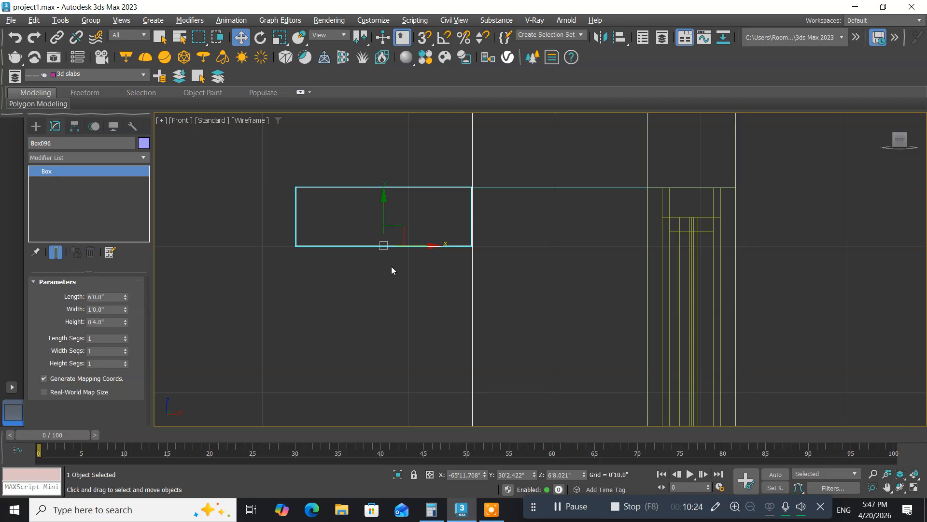
{"action": "scroll", "coordinate": [450, 211], "scroll_direction": "up", "scroll_amount": 6}
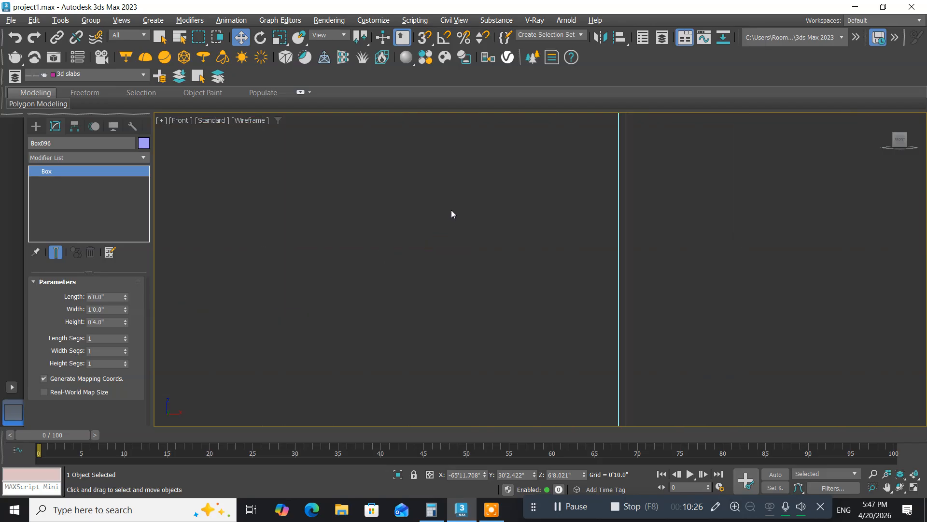
{"action": "scroll", "coordinate": [452, 213], "scroll_direction": "down", "scroll_amount": 5}
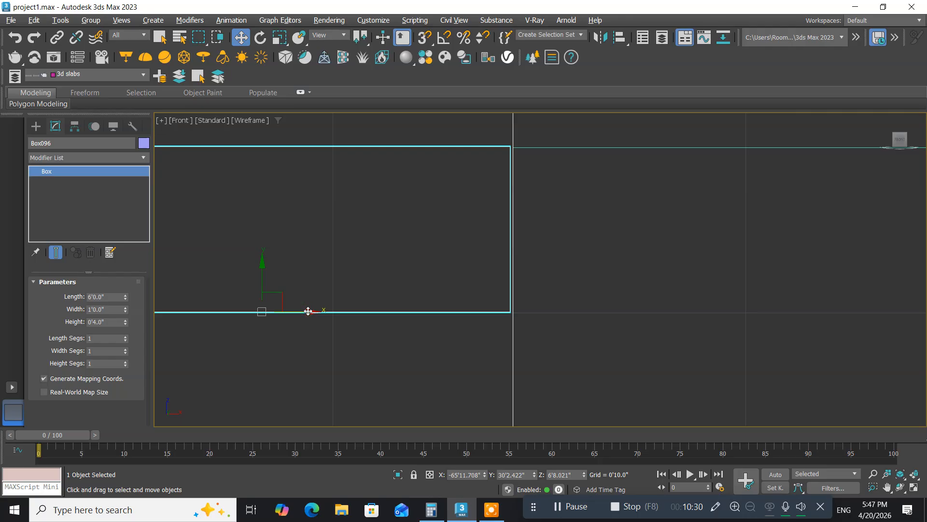
{"action": "left_click_drag", "start_coordinate": [308, 311], "coordinate": [310, 311]}
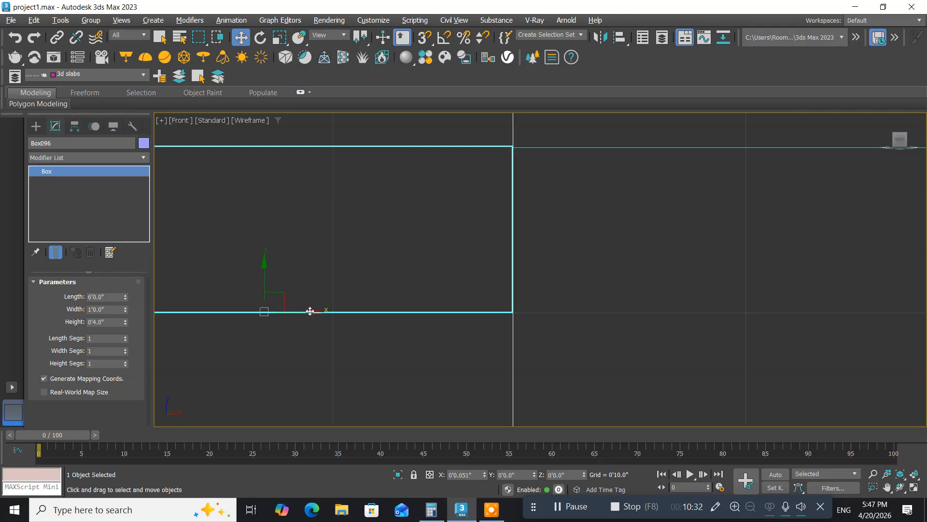
{"action": "scroll", "coordinate": [355, 263], "scroll_direction": "down", "scroll_amount": 10}
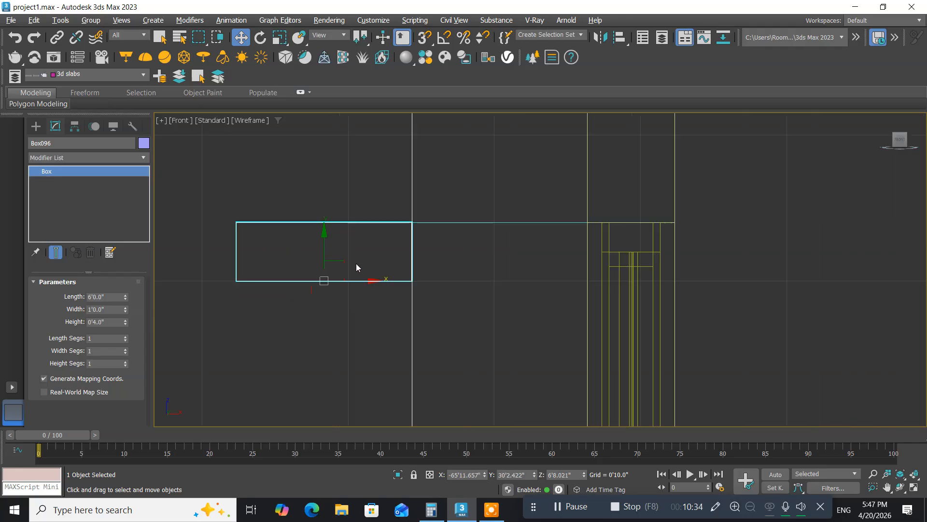
{"action": "middle_click_drag", "start_coordinate": [308, 234], "coordinate": [330, 277]}
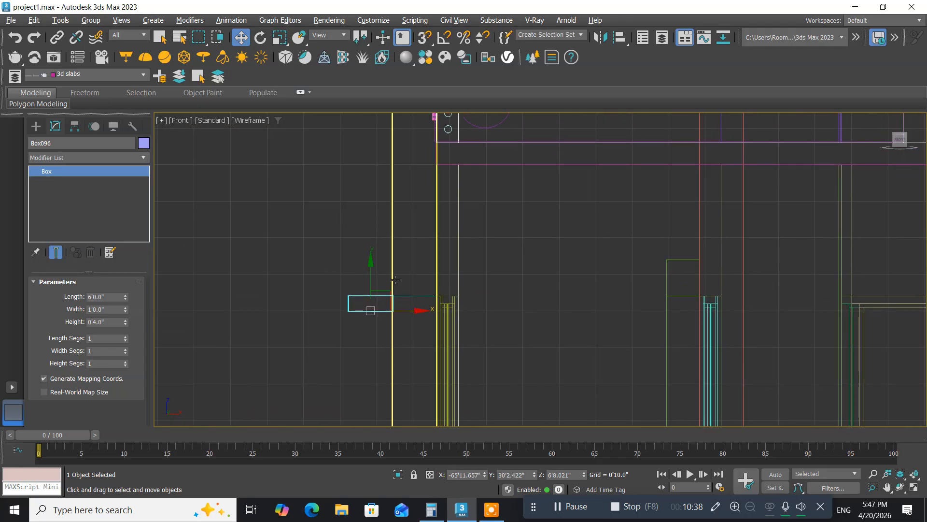
{"action": "key", "text": "alt+w"}
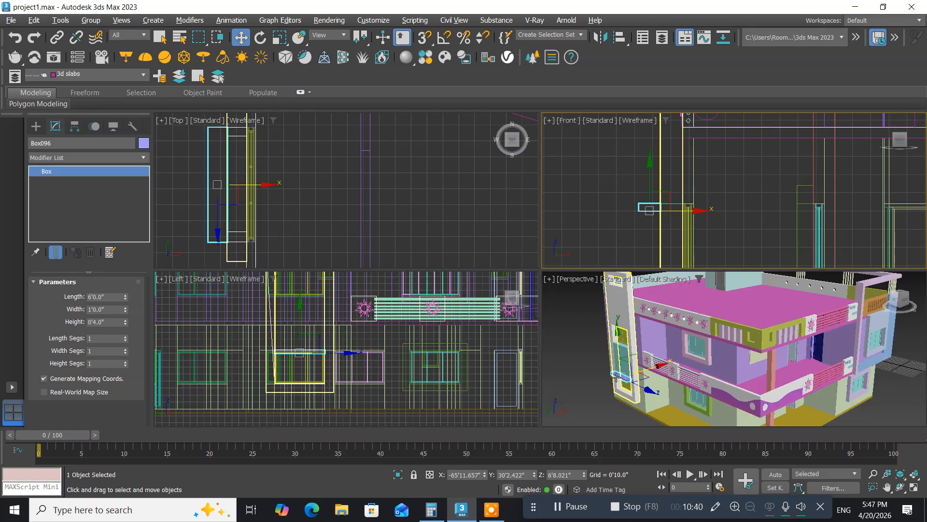
{"action": "middle_click_drag", "start_coordinate": [614, 375], "coordinate": [589, 337]}
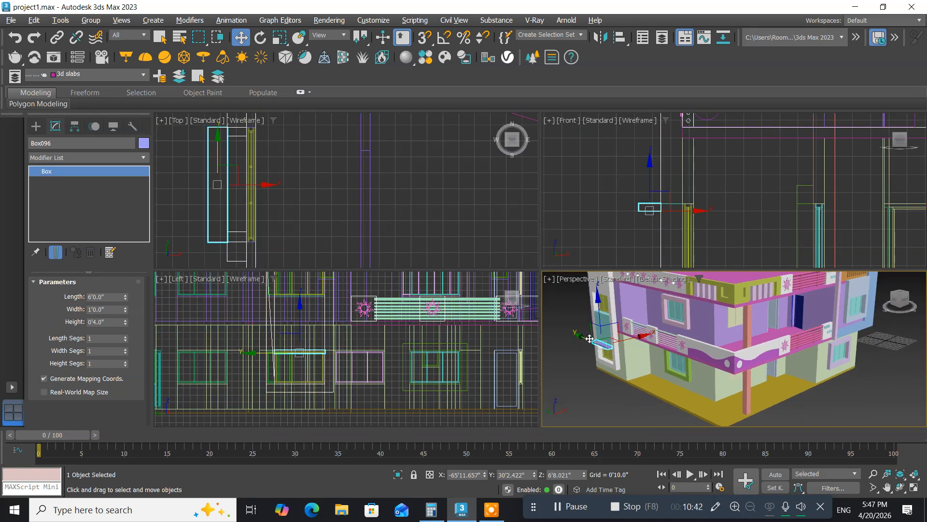
Examine the new side slab and the whole house exterior in an enlarged Perspective view, from close up and from a distance.
{"action": "key", "text": "alt+w"}
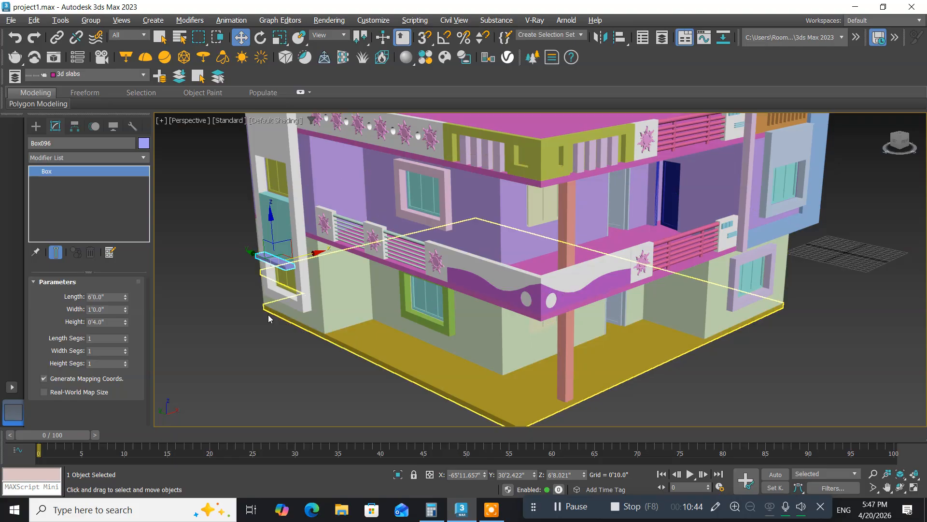
{"action": "middle_click_drag", "start_coordinate": [266, 322], "coordinate": [280, 337], "text": "alt"}
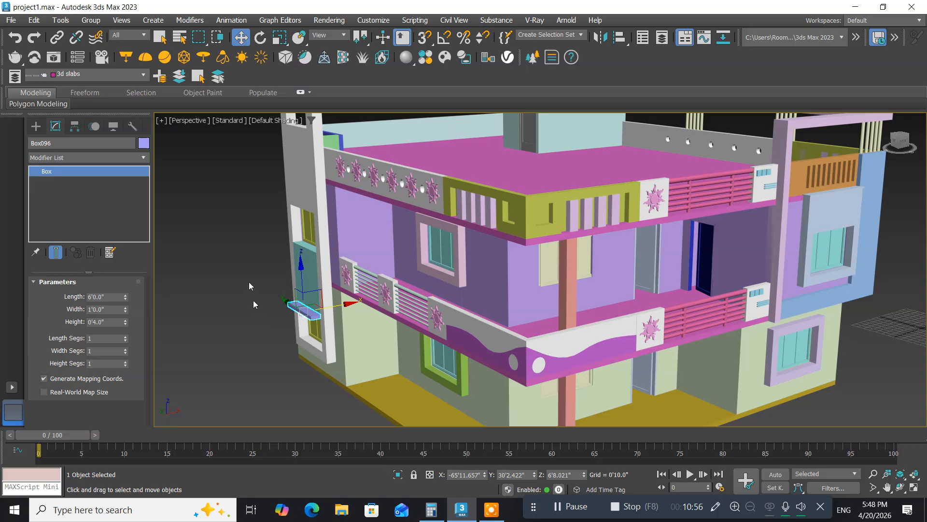
{"action": "middle_click_drag", "start_coordinate": [248, 239], "coordinate": [237, 281]}
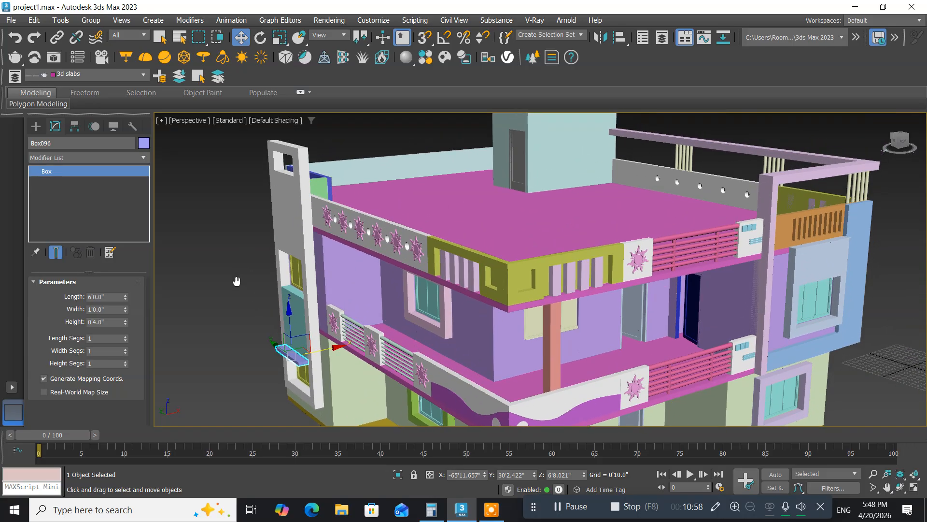
{"action": "middle_click_drag", "start_coordinate": [301, 387], "coordinate": [277, 274]}
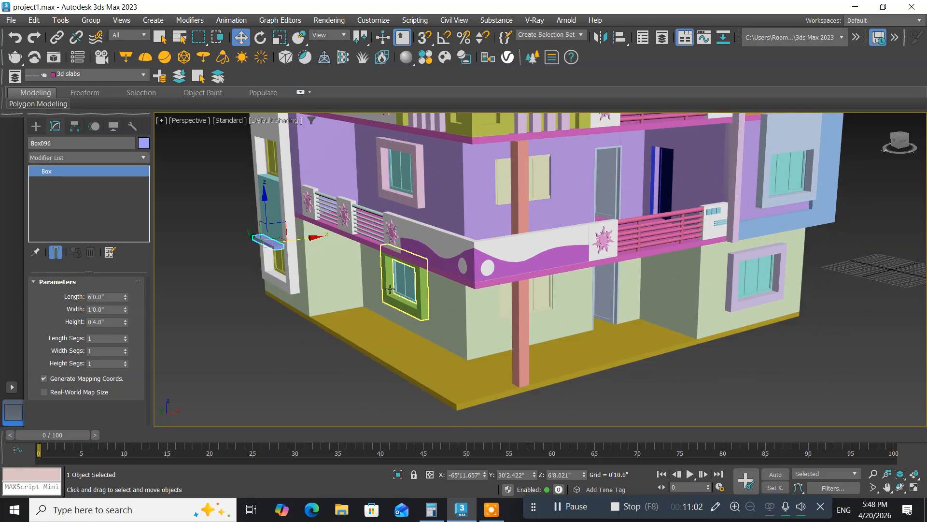
{"action": "middle_click_drag", "start_coordinate": [387, 290], "coordinate": [386, 293]}
{"action": "scroll", "coordinate": [375, 314], "scroll_direction": "down", "scroll_amount": 3}
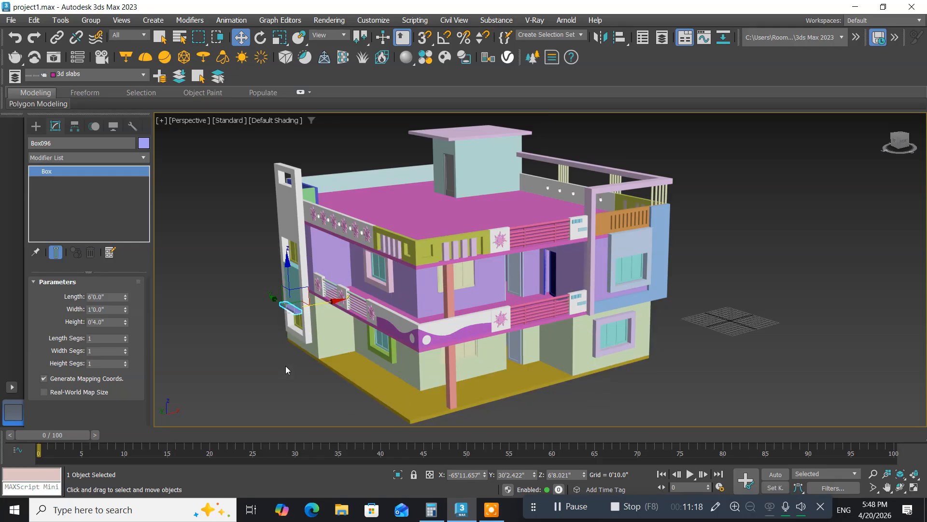
{"action": "middle_click_drag", "start_coordinate": [285, 366], "coordinate": [275, 316]}
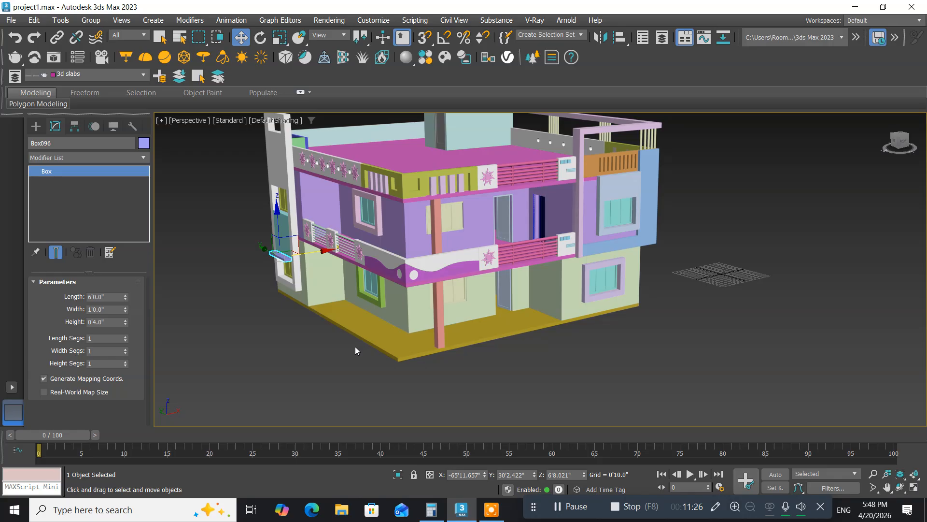
{"action": "scroll", "coordinate": [355, 346], "scroll_direction": "up", "scroll_amount": 3}
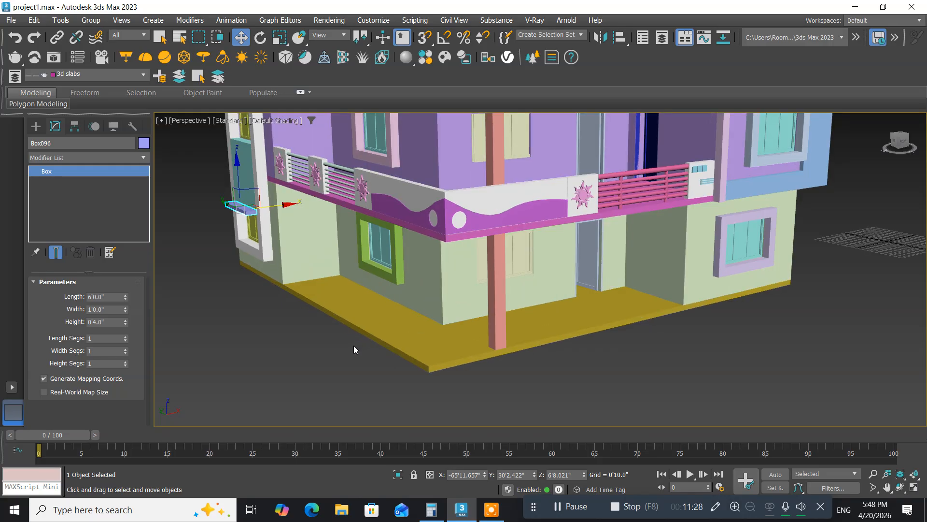
{"action": "scroll", "coordinate": [353, 344], "scroll_direction": "down", "scroll_amount": 4}
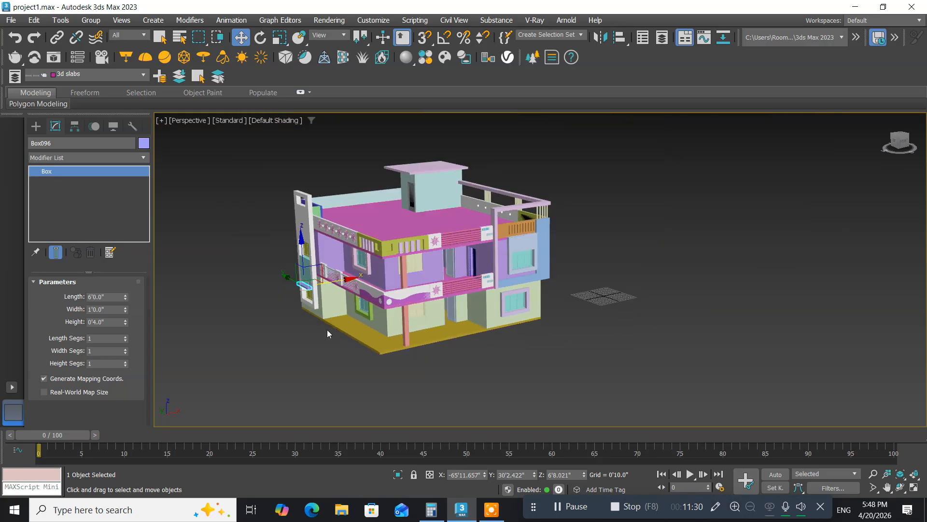
{"action": "middle_click_drag", "start_coordinate": [327, 331], "coordinate": [339, 360]}
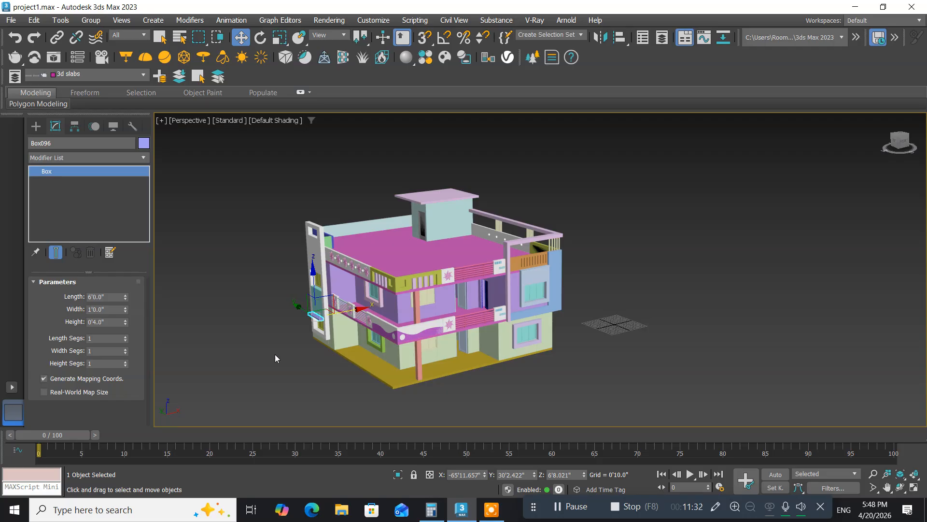
With AutoGrid off, draw a rectangle spline about 68'10" long and 100'7" wide around the whole house plan in the Top view.
{"action": "key", "text": "alt+w"}
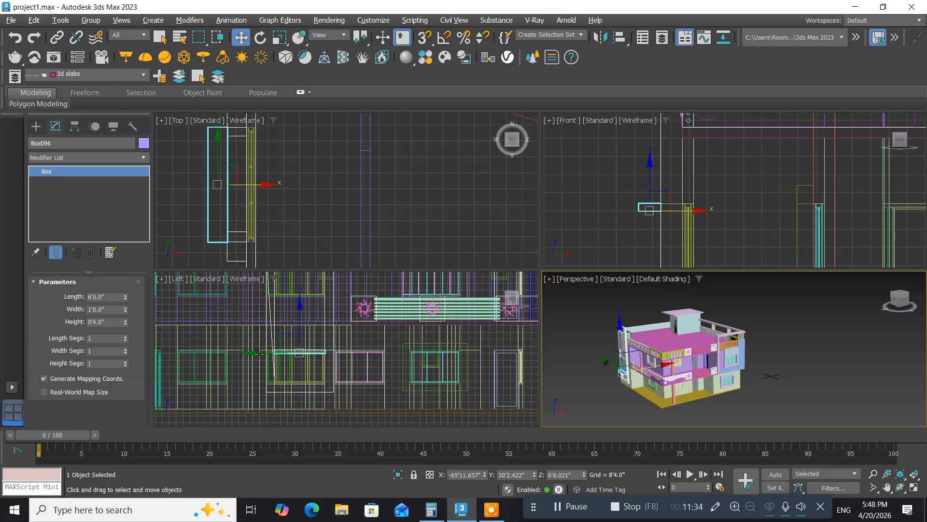
{"action": "middle_click_drag", "start_coordinate": [355, 207], "coordinate": [391, 207]}
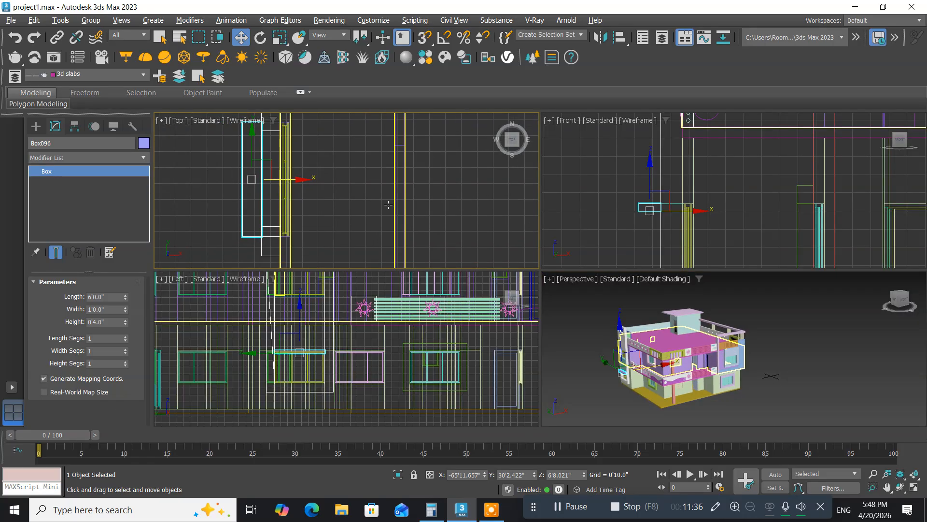
{"action": "scroll", "coordinate": [391, 207], "scroll_direction": "down", "scroll_amount": 6}
{"action": "scroll", "coordinate": [389, 205], "scroll_direction": "down", "scroll_amount": 2}
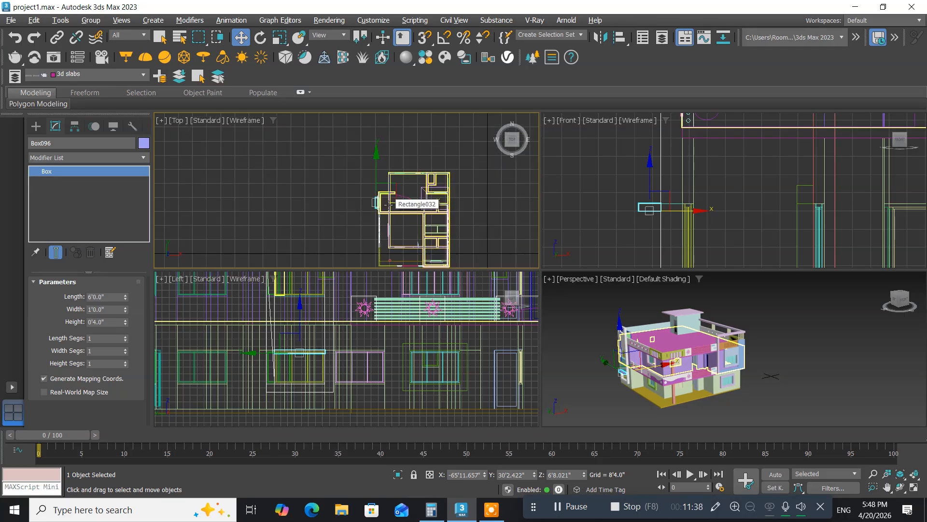
{"action": "middle_click_drag", "start_coordinate": [389, 204], "coordinate": [273, 179]}
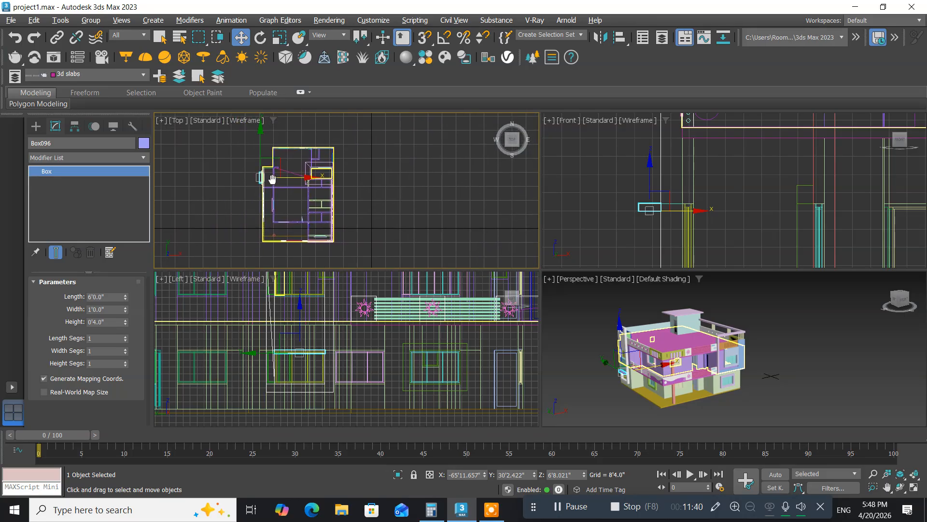
{"action": "key", "text": "alt+w"}
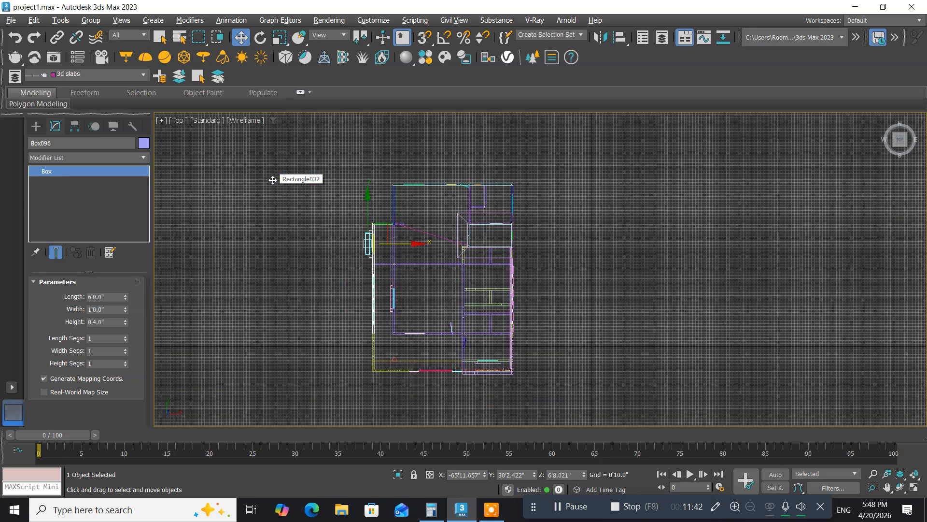
{"action": "middle_click_drag", "start_coordinate": [317, 268], "coordinate": [292, 262]}
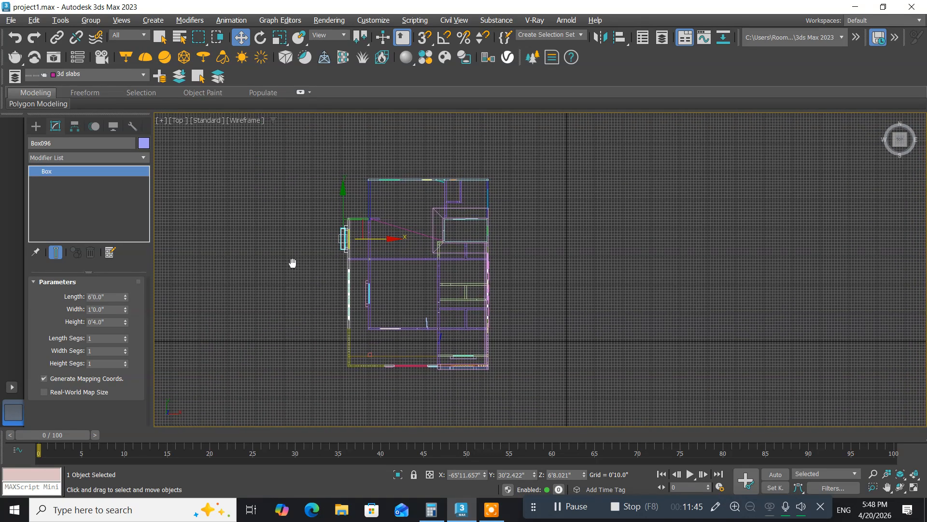
{"action": "left_click", "coordinate": [35, 126]}
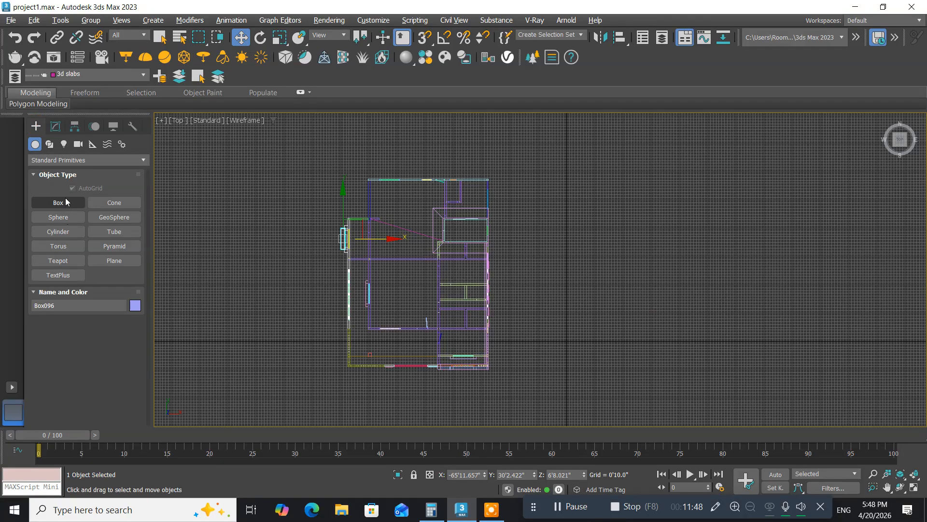
{"action": "left_click", "coordinate": [50, 145]}
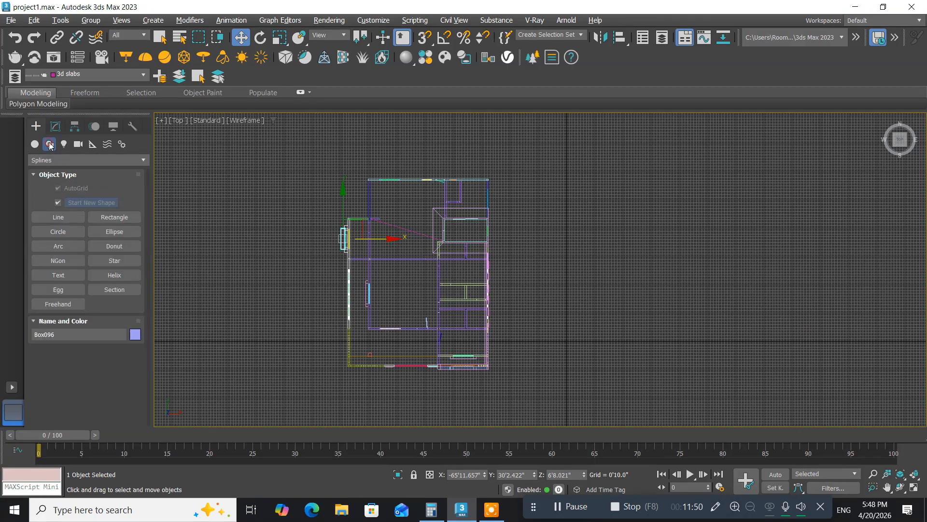
{"action": "left_click", "coordinate": [114, 219]}
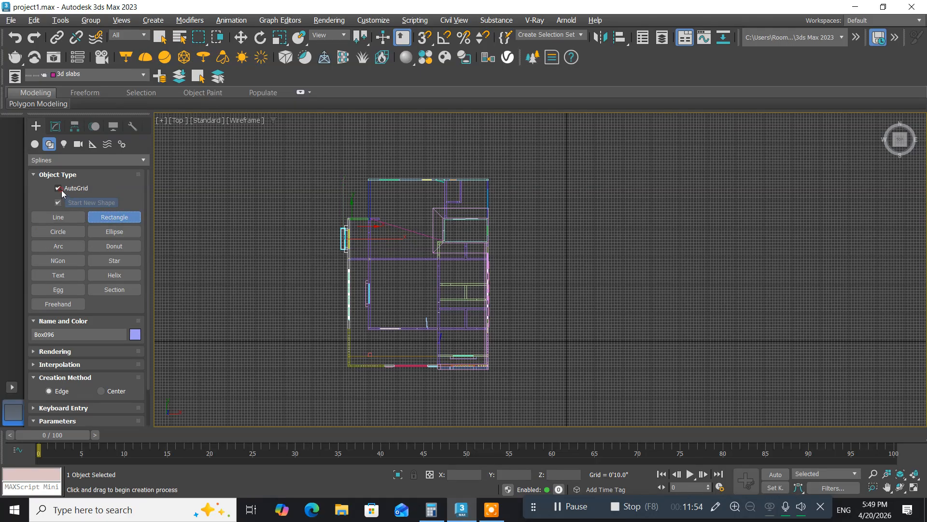
{"action": "left_click", "coordinate": [58, 188]}
{"action": "left_click_drag", "start_coordinate": [296, 162], "coordinate": [638, 395]}
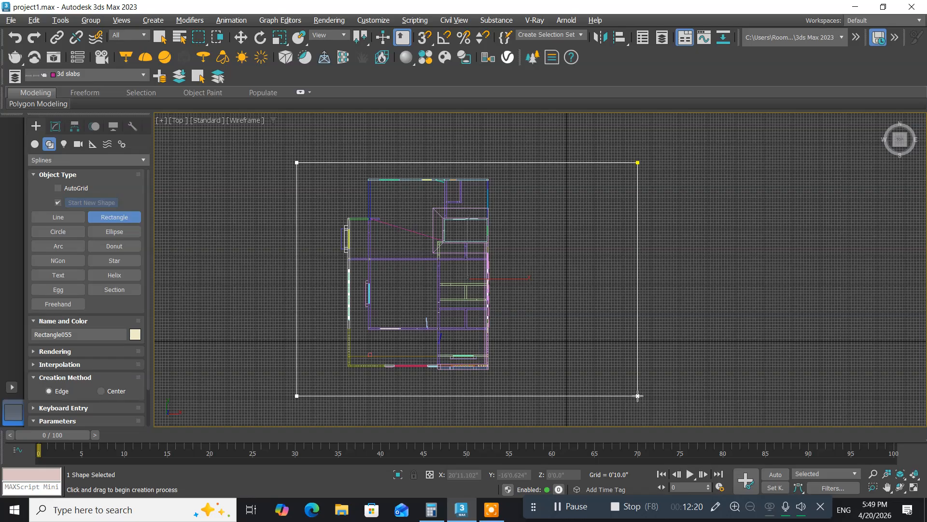
{"action": "left_click_drag", "start_coordinate": [638, 395], "coordinate": [637, 395]}
Set the surrounding rectangle's length to 70' and its width to 120'.
{"action": "left_click", "coordinate": [244, 38]}
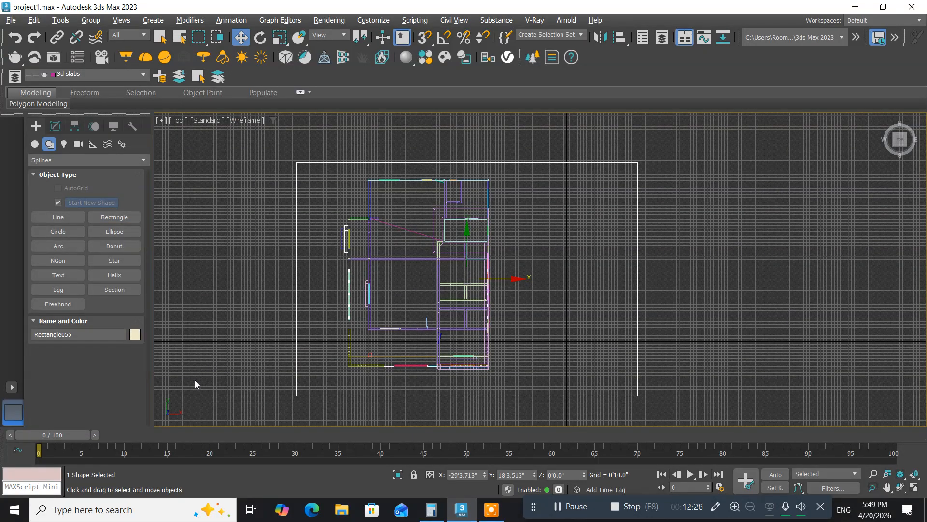
{"action": "right_click", "coordinate": [315, 164]}
{"action": "left_click", "coordinate": [261, 162]}
{"action": "left_click", "coordinate": [55, 126]}
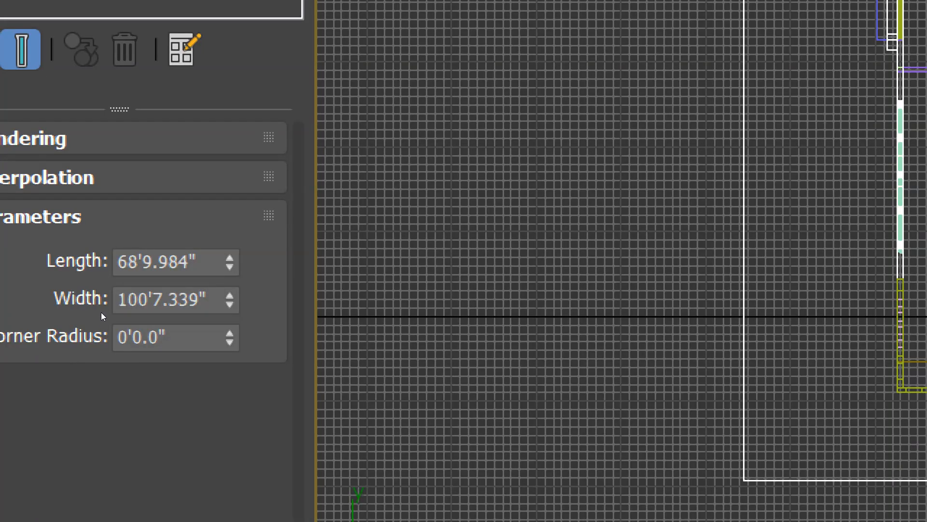
{"action": "double_click", "coordinate": [175, 262]}
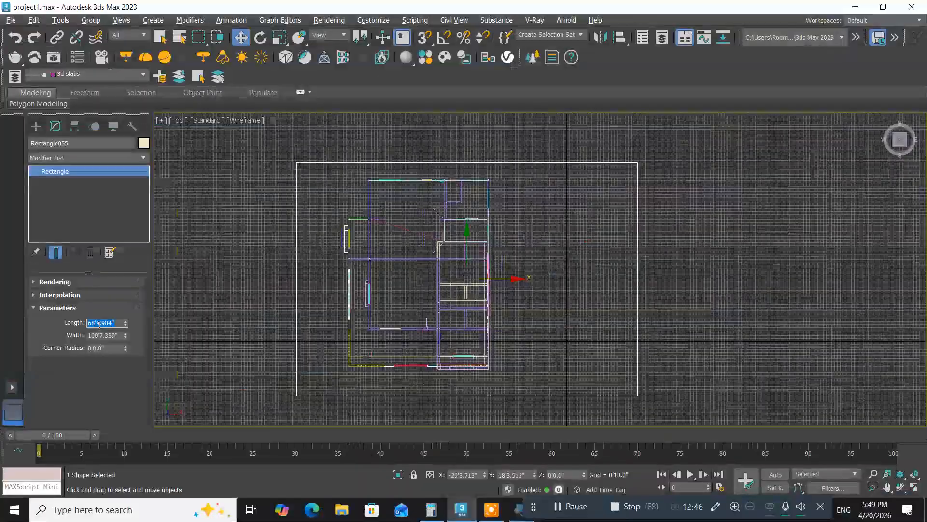
{"action": "type", "text": "70"}
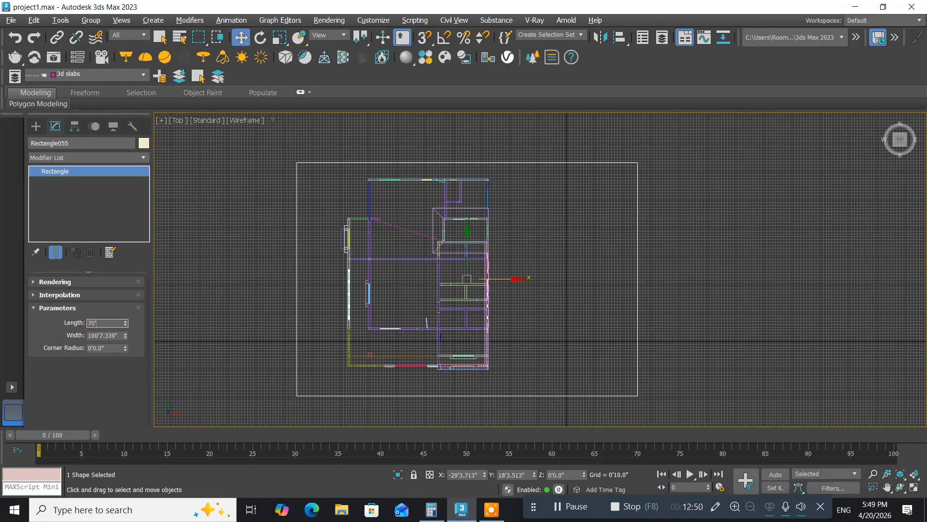
{"action": "key", "text": "Return"}
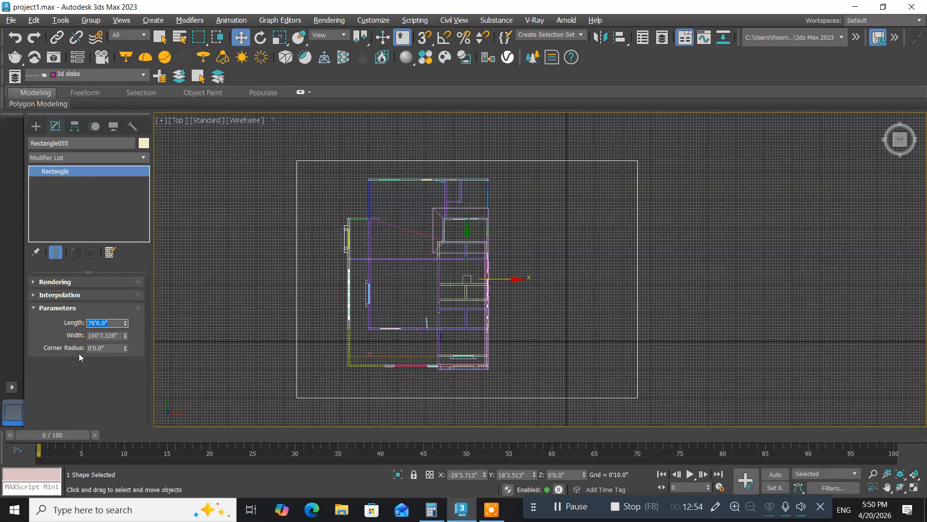
{"action": "left_click", "coordinate": [96, 336]}
{"action": "type", "text": "120'"}
{"action": "key", "text": "Return"}
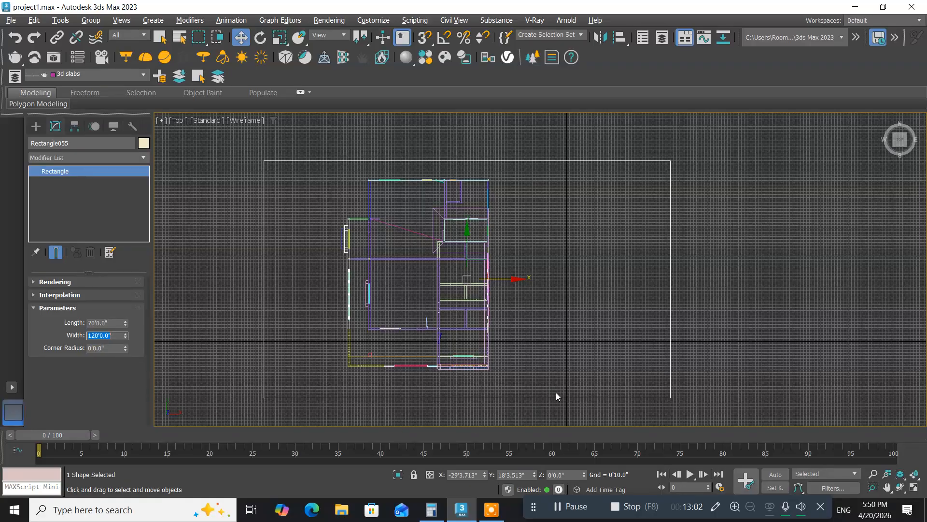
Move the rectangle about 8'10" in the positive X direction in the Top view.
{"action": "left_click", "coordinate": [510, 280]}
{"action": "left_click_drag", "start_coordinate": [510, 280], "coordinate": [540, 280]}
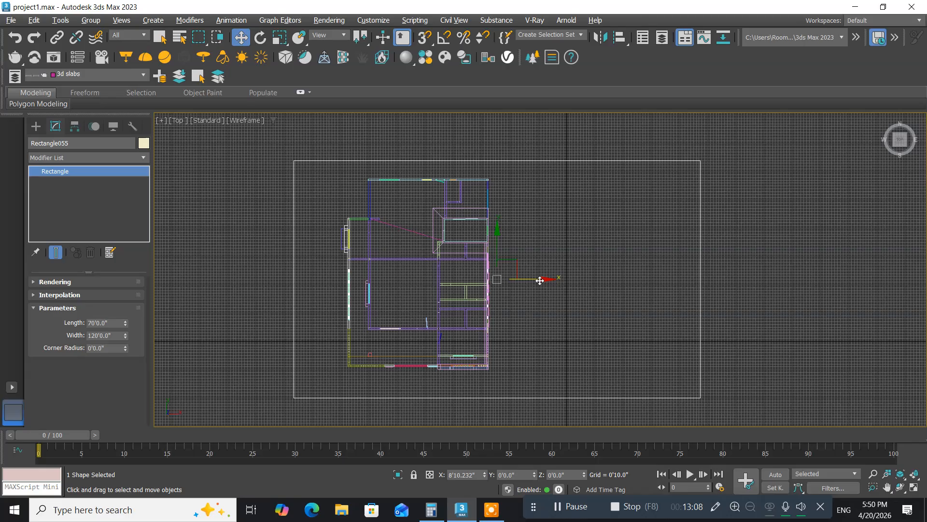
{"action": "left_click_drag", "start_coordinate": [540, 280], "coordinate": [540, 280]}
Convert the surrounding rectangle to an Editable Spline.
{"action": "right_click", "coordinate": [311, 164]}
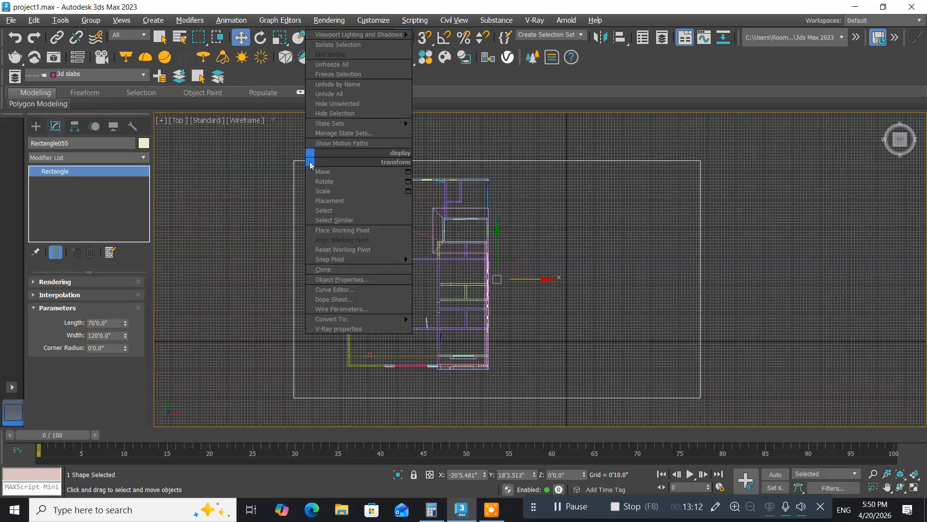
{"action": "mouse_move", "coordinate": [356, 320]}
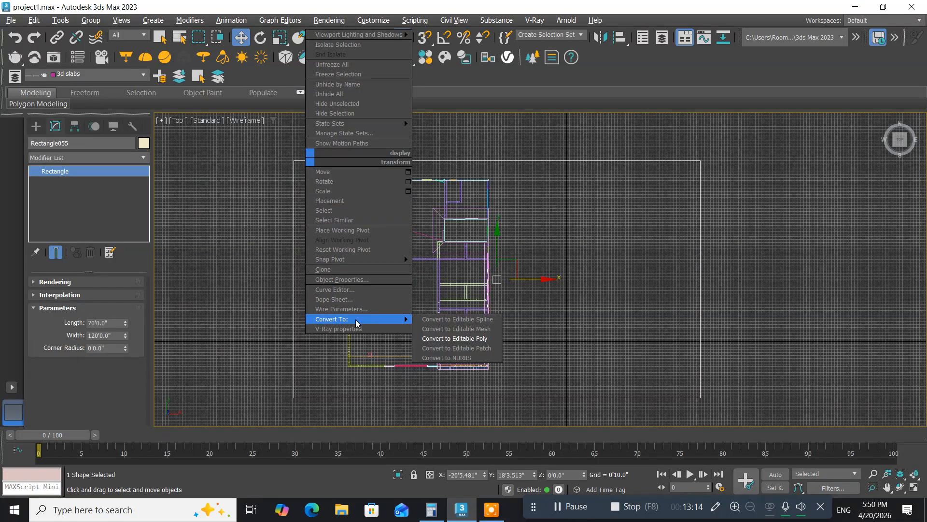
{"action": "left_click", "coordinate": [459, 320]}
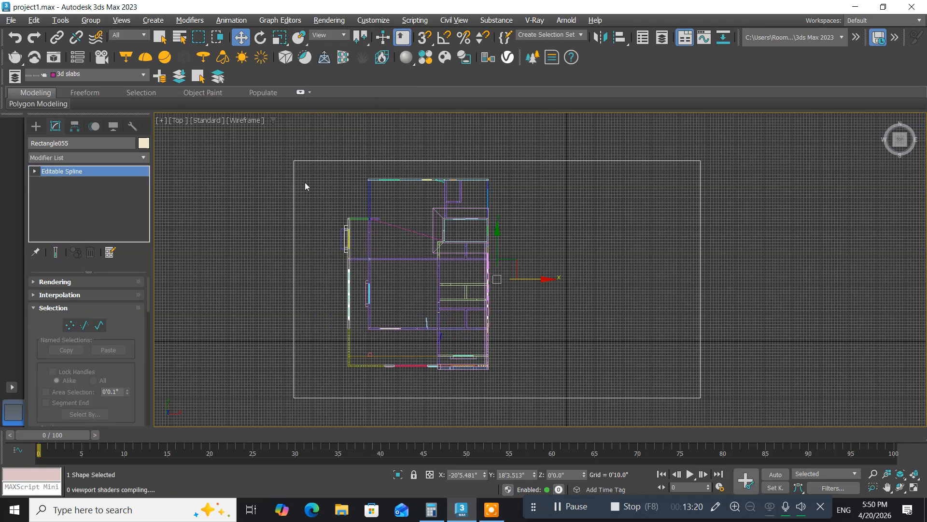
{"action": "left_click", "coordinate": [103, 326]}
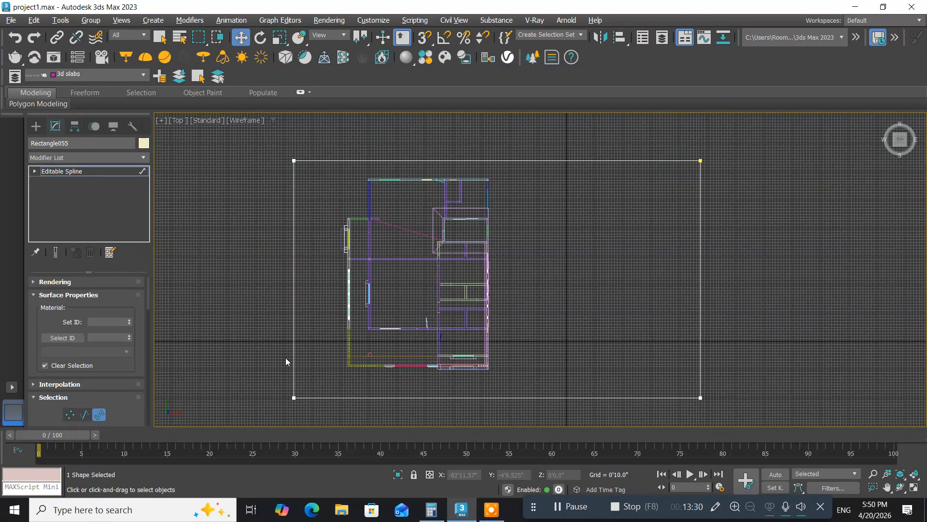
{"action": "middle_click_drag", "start_coordinate": [286, 357], "coordinate": [238, 323]}
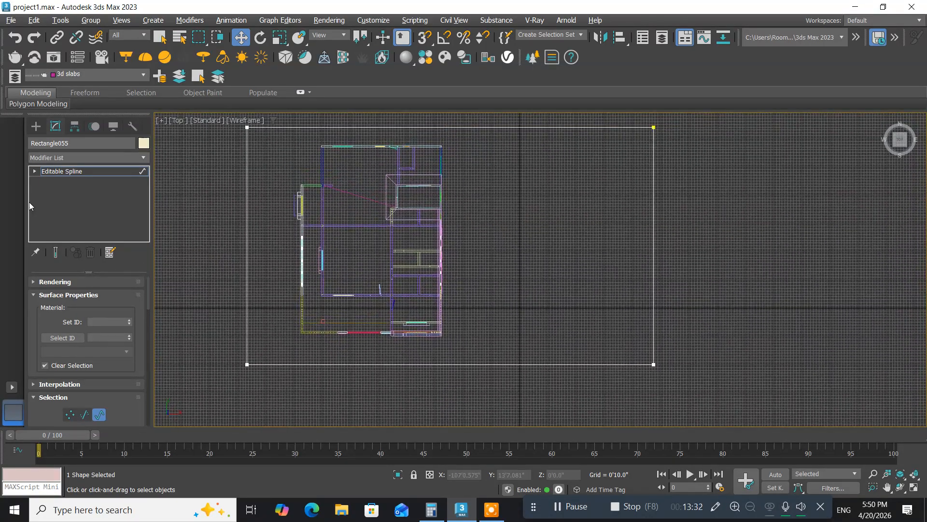
{"action": "left_click", "coordinate": [34, 172]}
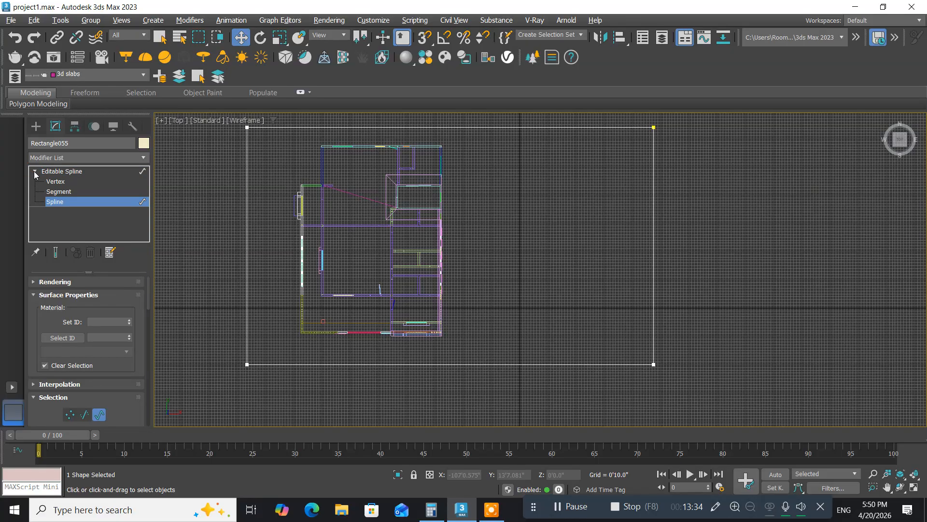
{"action": "left_click", "coordinate": [59, 184]}
{"action": "left_click", "coordinate": [59, 184]}
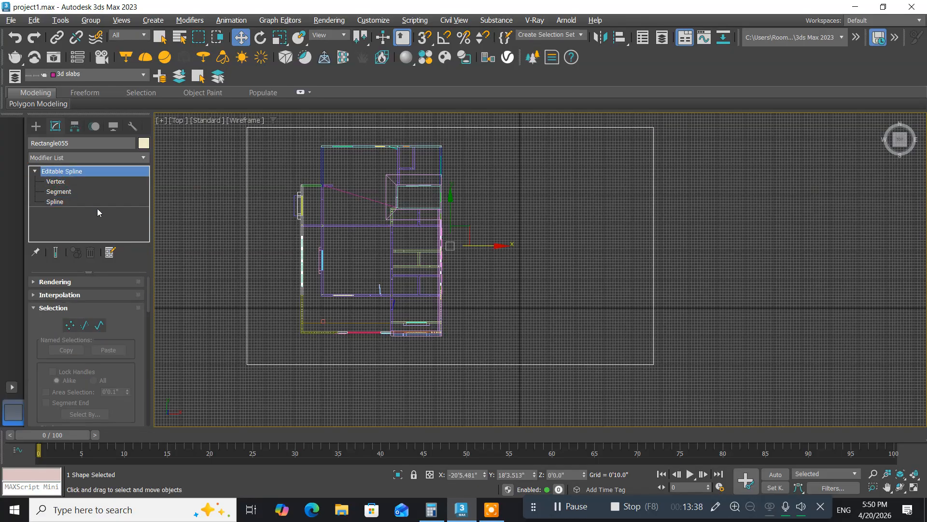
{"action": "middle_click_drag", "start_coordinate": [290, 387], "coordinate": [291, 343]}
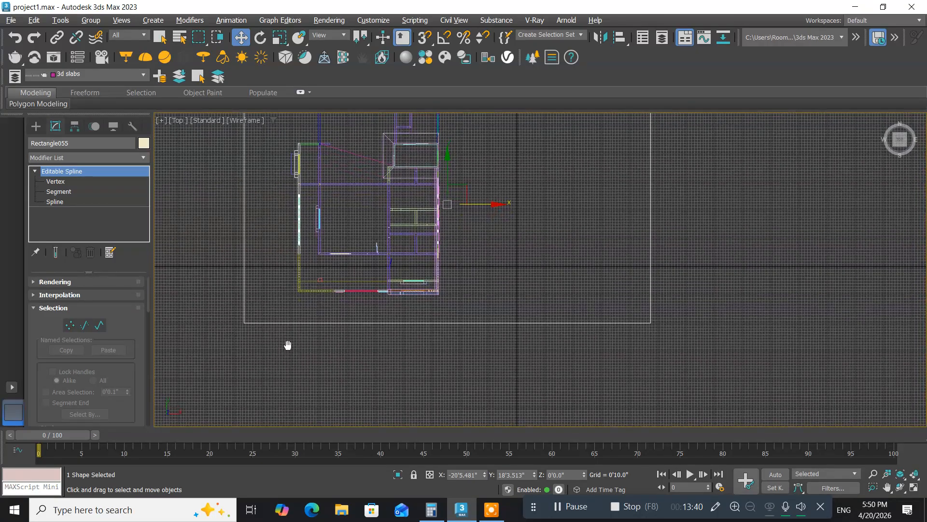
{"action": "scroll", "coordinate": [338, 338], "scroll_direction": "up", "scroll_amount": 5}
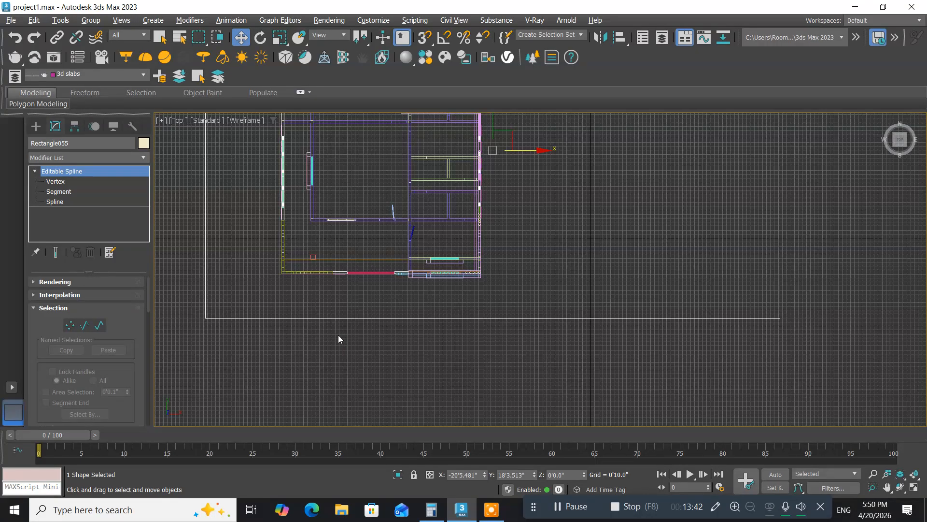
Draw a rectangle spline about 5'8" long and 30'4" wide across the plot outline's lower edge in the Top view.
{"action": "middle_click_drag", "start_coordinate": [337, 333], "coordinate": [410, 359]}
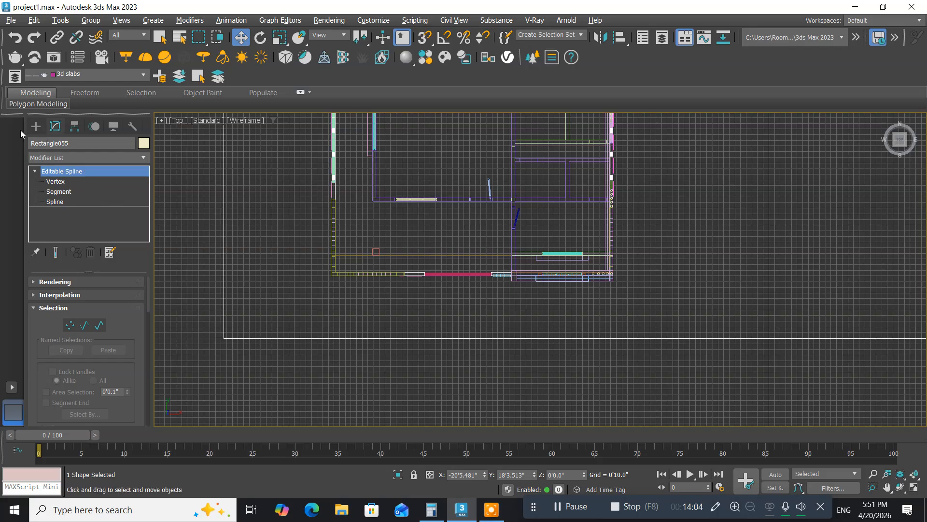
{"action": "left_click", "coordinate": [36, 126]}
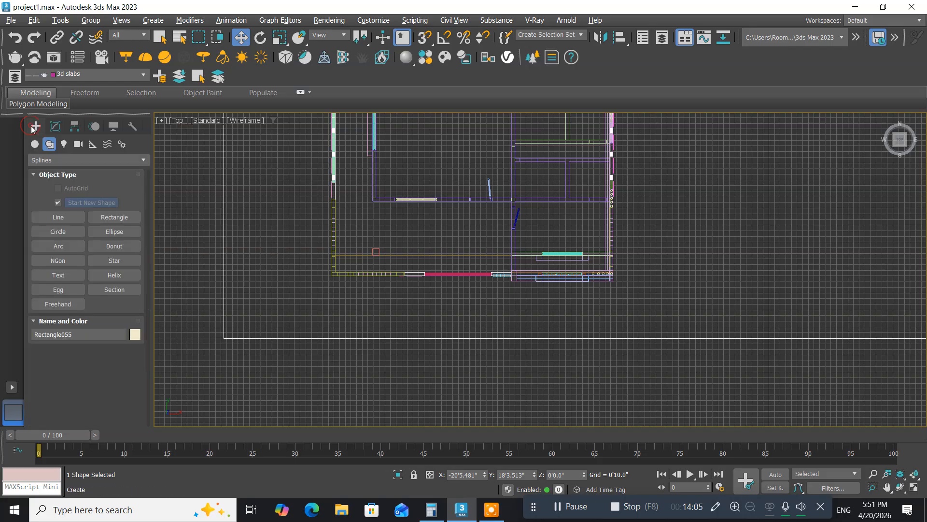
{"action": "left_click", "coordinate": [109, 217]}
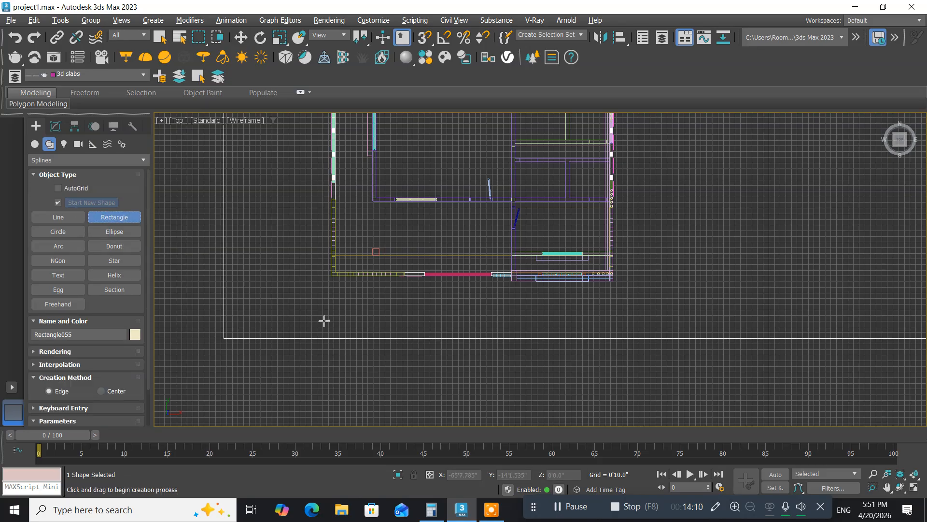
{"action": "mouse_move", "coordinate": [324, 321]}
{"action": "left_mouse_down"}
{"action": "mouse_move", "coordinate": [356, 341]}
{"action": "mouse_move", "coordinate": [459, 362]}
{"action": "mouse_move", "coordinate": [572, 359]}
{"action": "mouse_move", "coordinate": [531, 359]}
{"action": "left_mouse_up"}
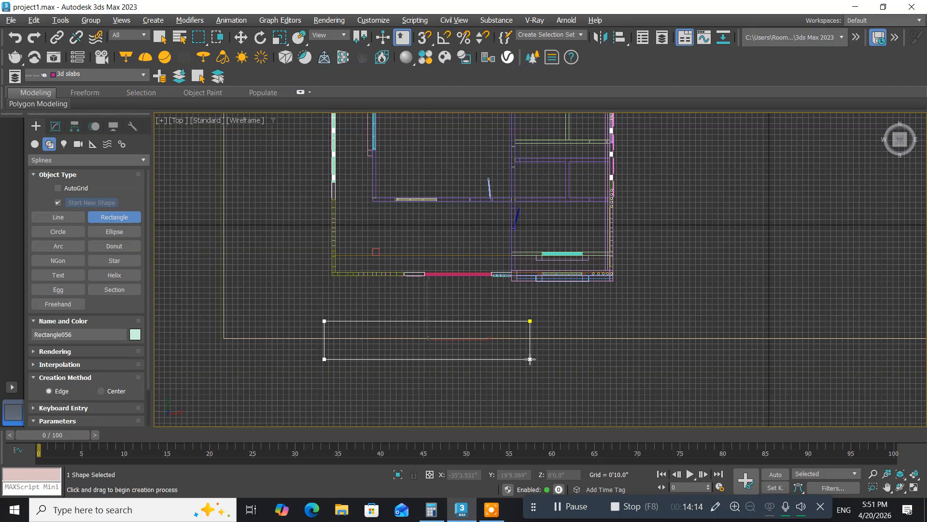
{"action": "left_click", "coordinate": [55, 127]}
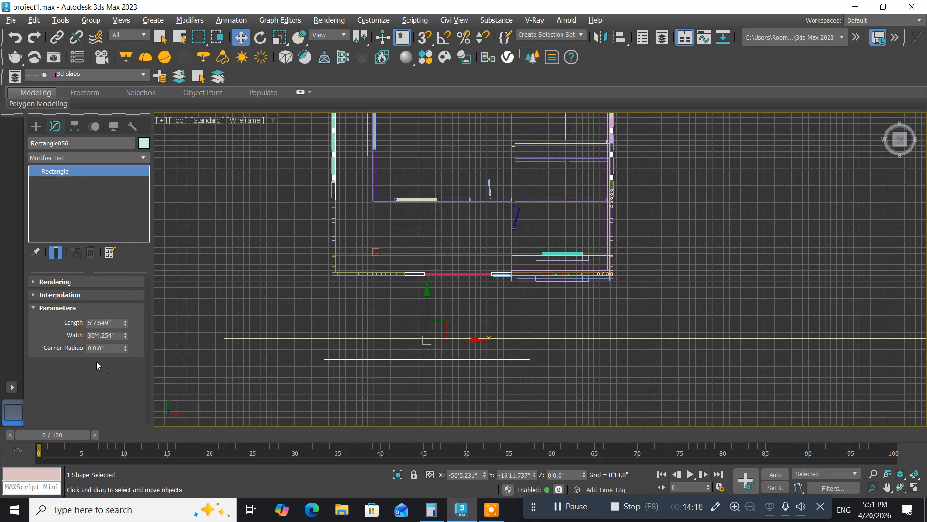
Try widths of 8' and 10' for the small rectangle on the plot edge.
{"action": "left_click", "coordinate": [99, 336]}
{"action": "type", "text": "8"}
{"action": "key", "text": "Return"}
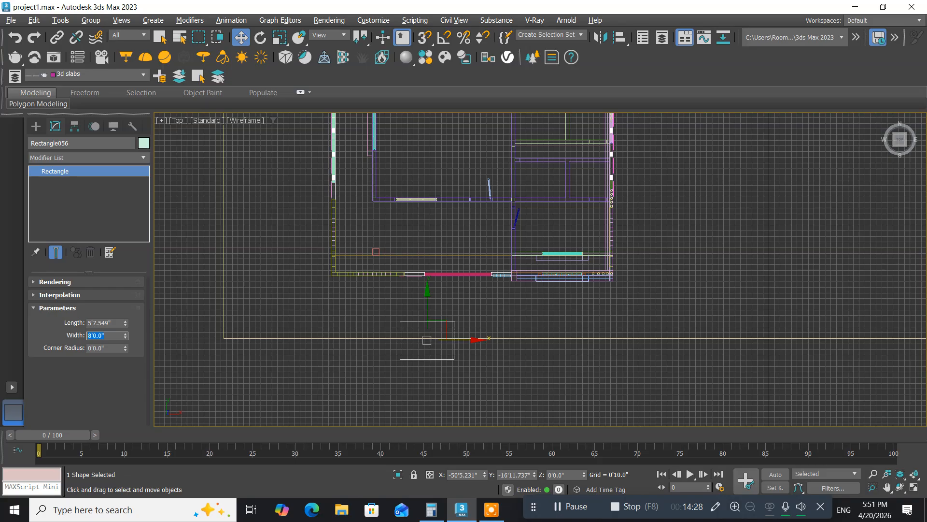
{"action": "type", "text": "10"}
{"action": "key", "text": "Return"}
{"action": "scroll", "coordinate": [366, 336], "scroll_direction": "up", "scroll_amount": 2}
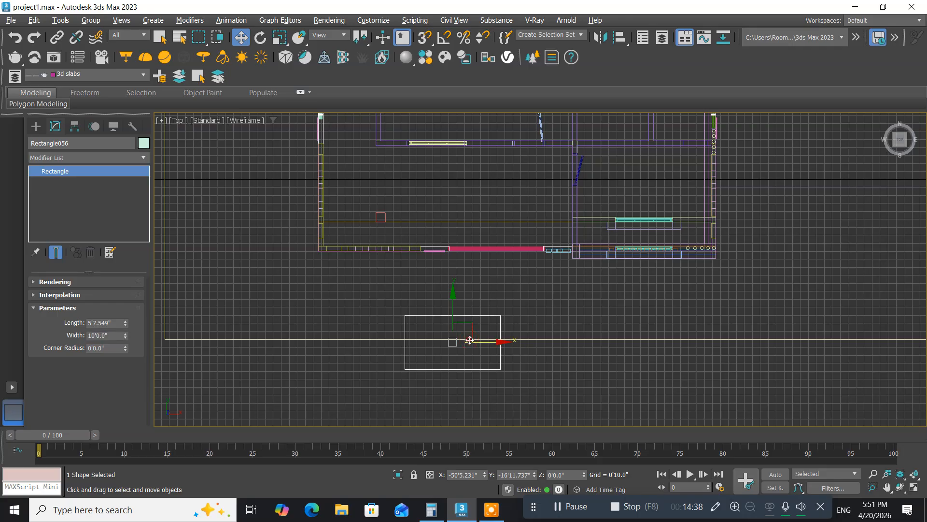
Set the small rectangle's width to 20' and move it along X so its left end lines up with the house's left outer wall.
{"action": "left_click_drag", "start_coordinate": [469, 340], "coordinate": [424, 339]}
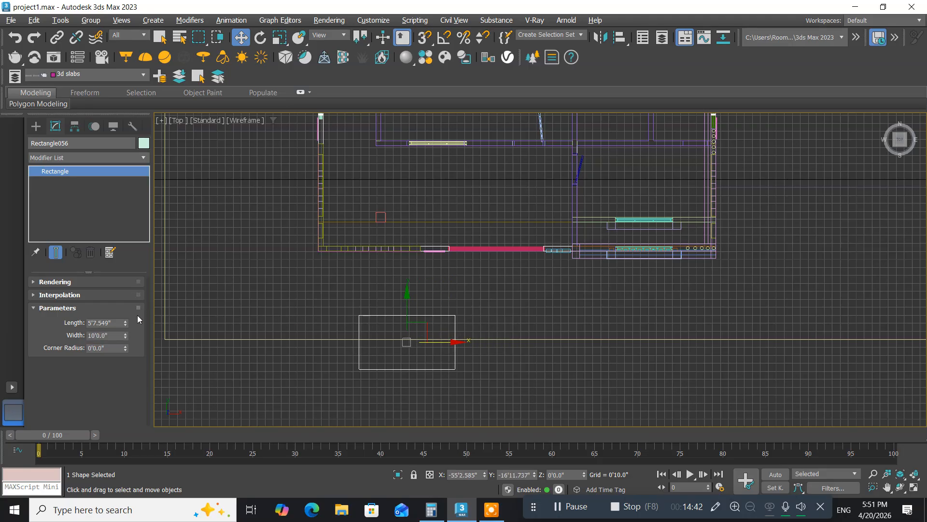
{"action": "left_click", "coordinate": [109, 336]}
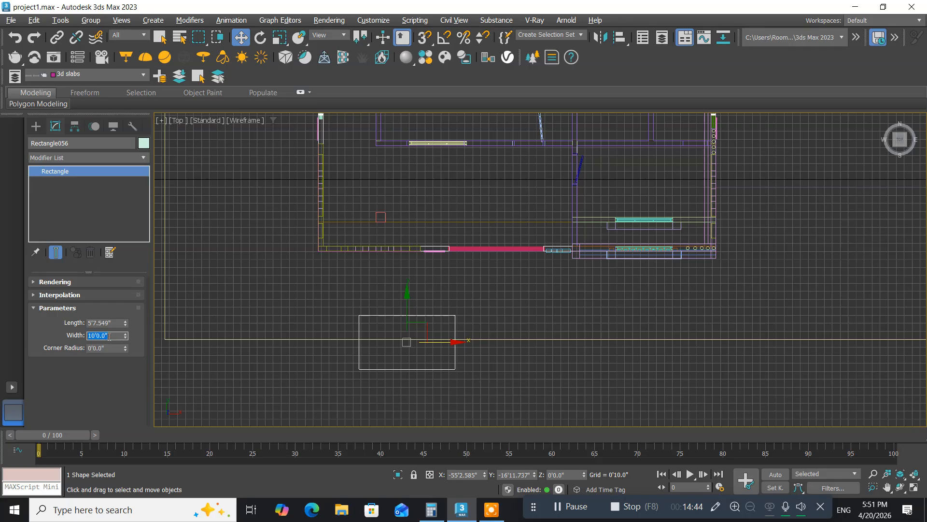
{"action": "key", "text": "BackSpace"}
{"action": "type", "text": "20'"}
{"action": "key", "text": "Return"}
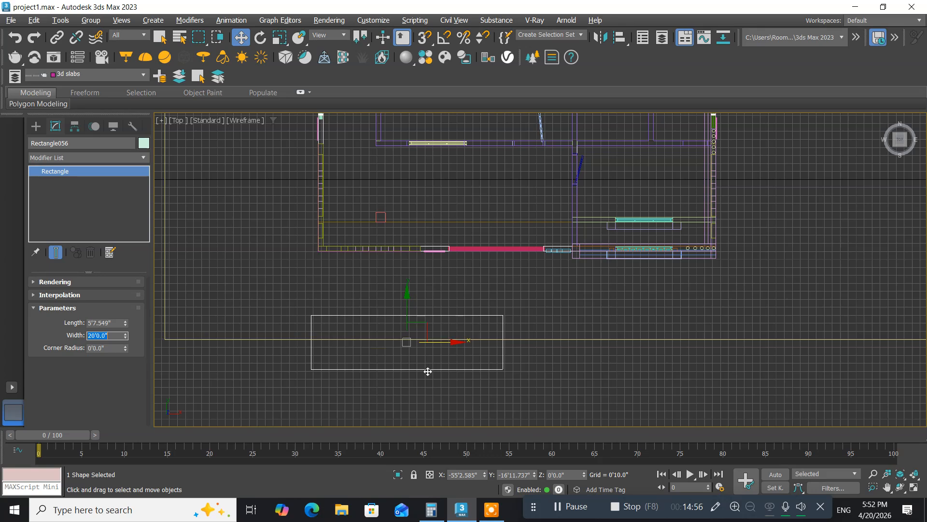
{"action": "mouse_move", "coordinate": [452, 342]}
{"action": "left_mouse_down"}
{"action": "mouse_move", "coordinate": [470, 339]}
{"action": "mouse_move", "coordinate": [460, 335]}
{"action": "left_mouse_up"}
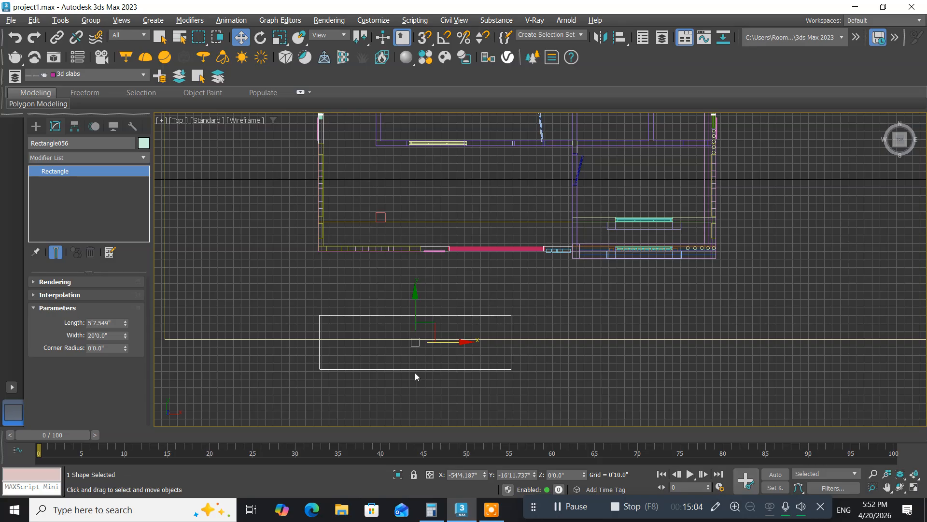
{"action": "middle_click_drag", "start_coordinate": [386, 361], "coordinate": [379, 341]}
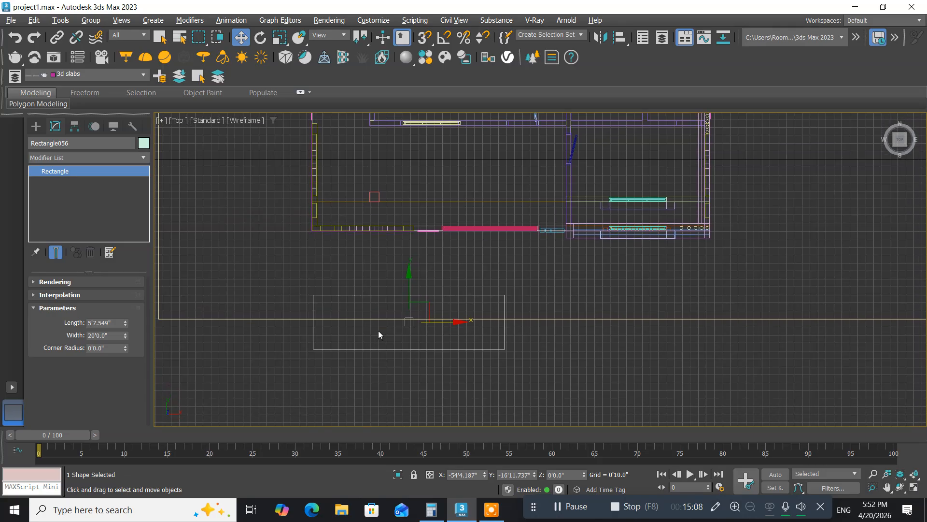
{"action": "scroll", "coordinate": [391, 333], "scroll_direction": "down", "scroll_amount": 3}
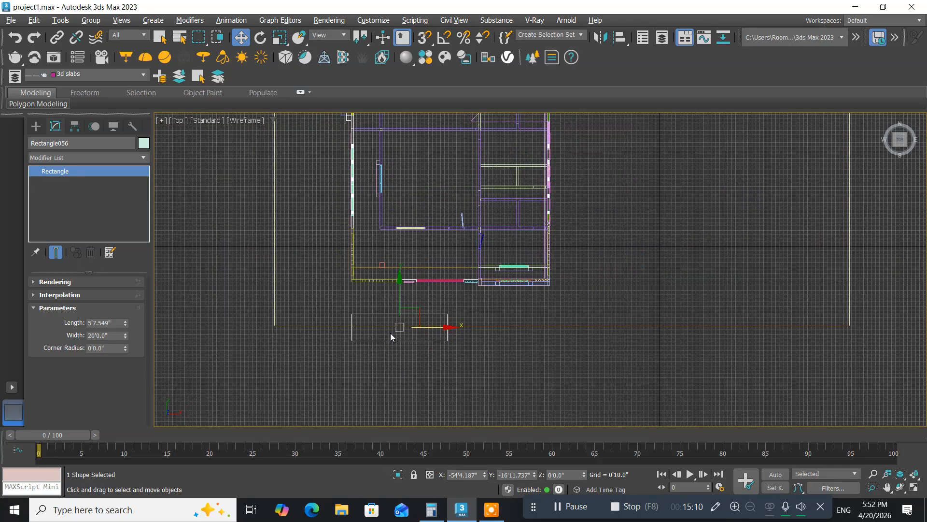
{"action": "scroll", "coordinate": [391, 333], "scroll_direction": "up", "scroll_amount": 3}
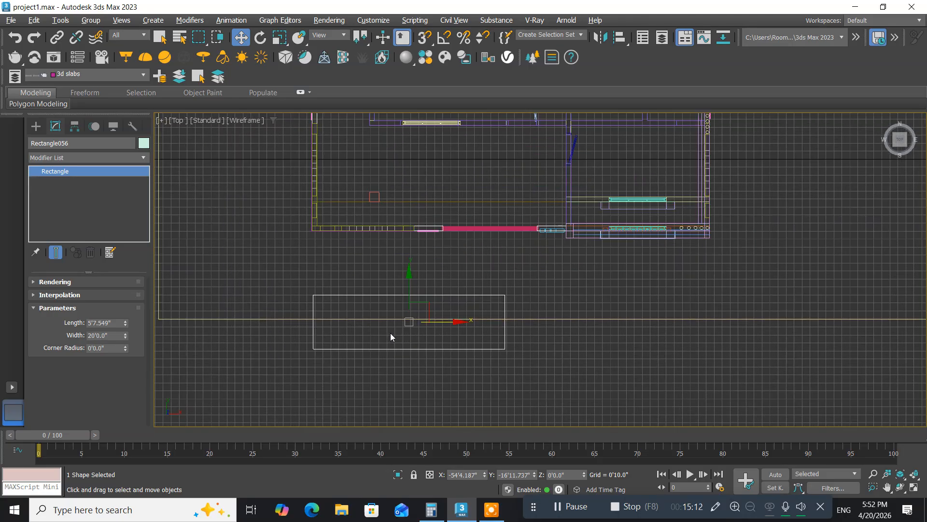
Attach the small rectangle to the plot outline spline, switch to the Spline sub-object level and end Attach.
{"action": "left_click", "coordinate": [259, 319]}
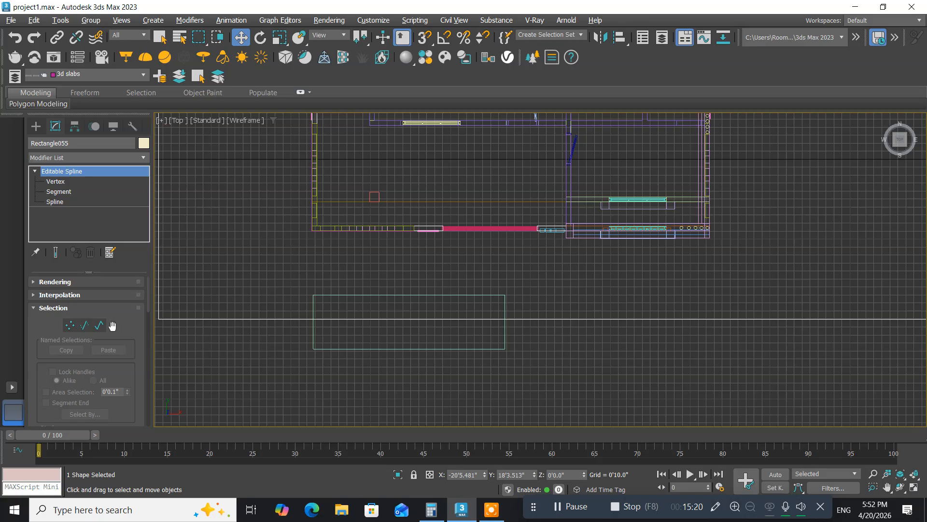
{"action": "left_click_drag", "start_coordinate": [116, 327], "coordinate": [124, 131]}
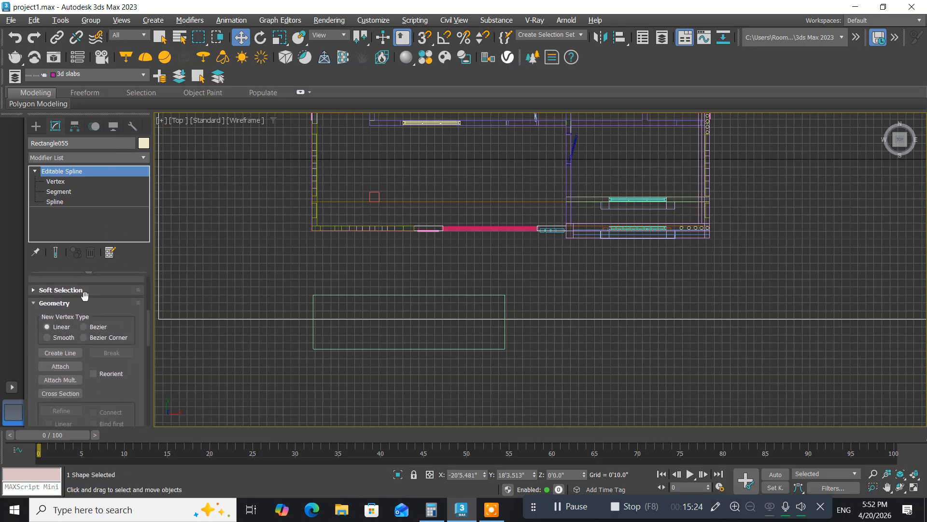
{"action": "left_click", "coordinate": [69, 366]}
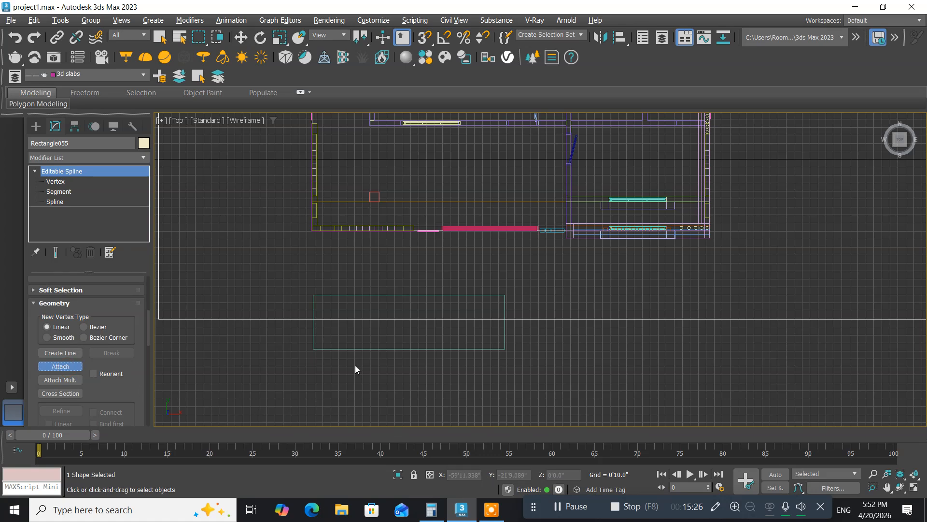
{"action": "left_click", "coordinate": [354, 350]}
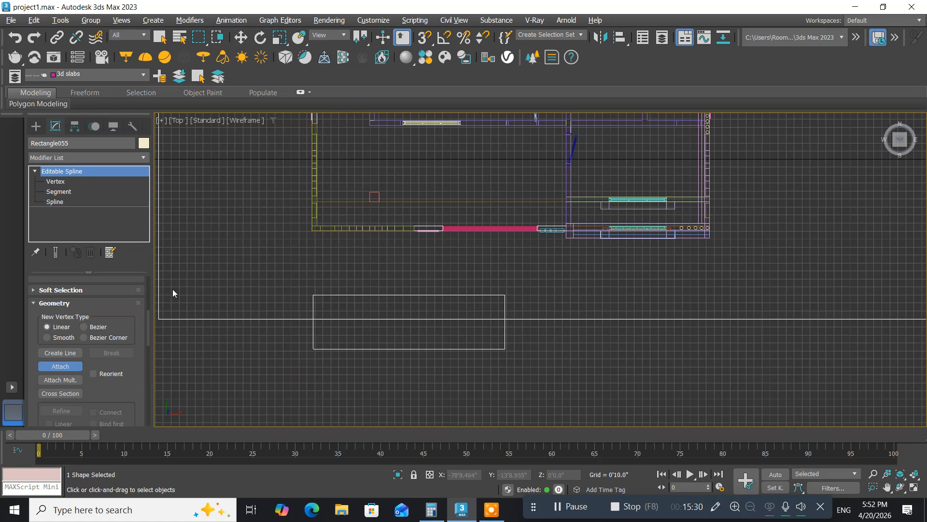
{"action": "left_click", "coordinate": [54, 202]}
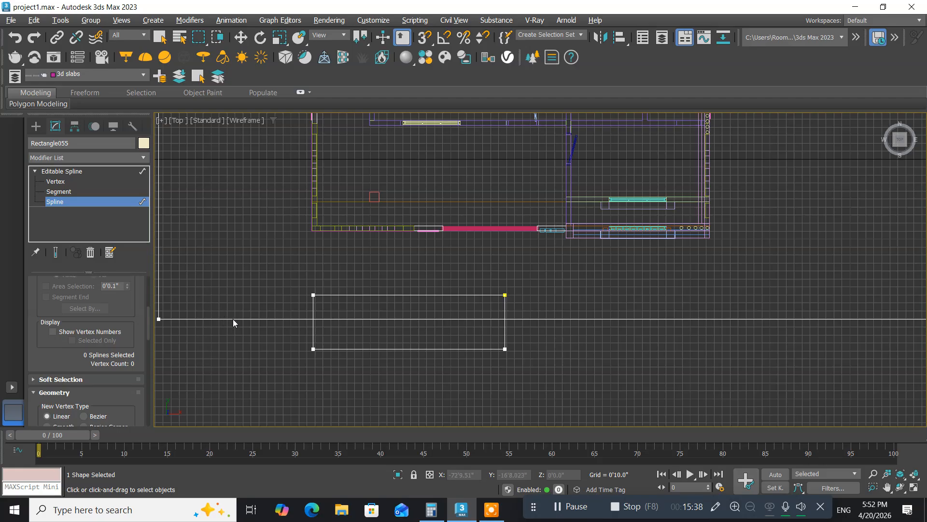
{"action": "left_click", "coordinate": [57, 201]}
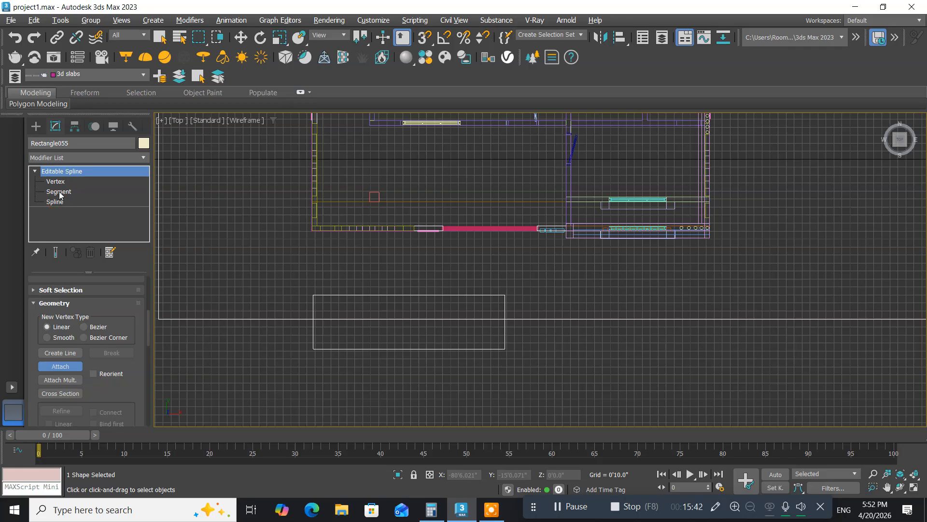
{"action": "left_click", "coordinate": [57, 201]}
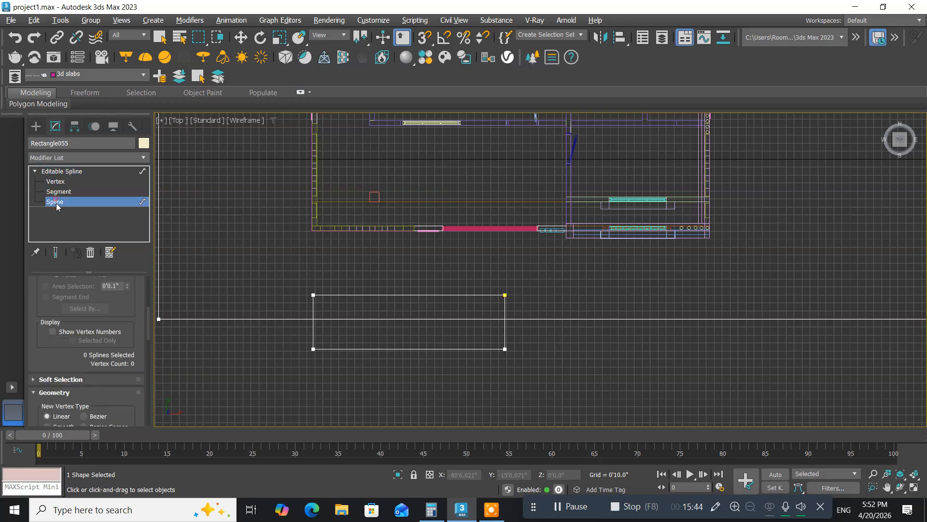
{"action": "left_click", "coordinate": [228, 317]}
{"action": "scroll", "coordinate": [257, 347], "scroll_direction": "down", "scroll_amount": 2}
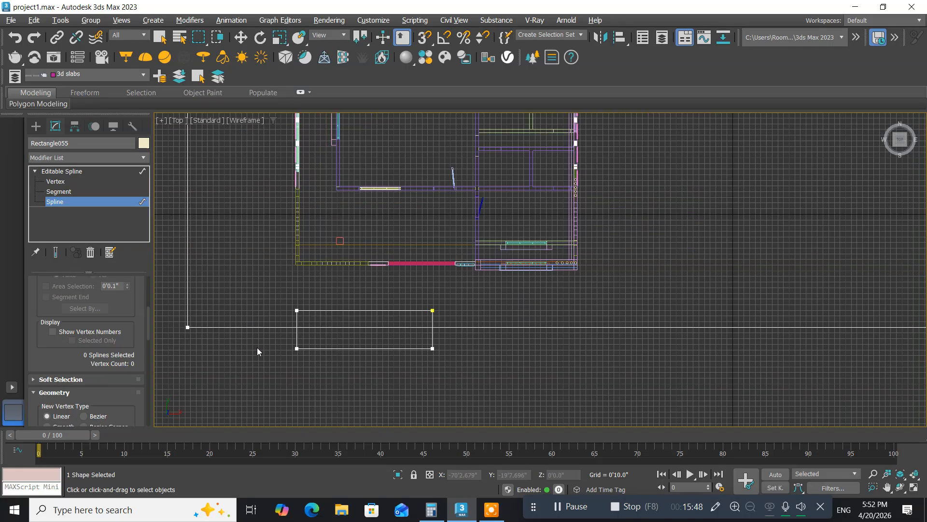
{"action": "scroll", "coordinate": [73, 369], "scroll_direction": "down", "scroll_amount": 4}
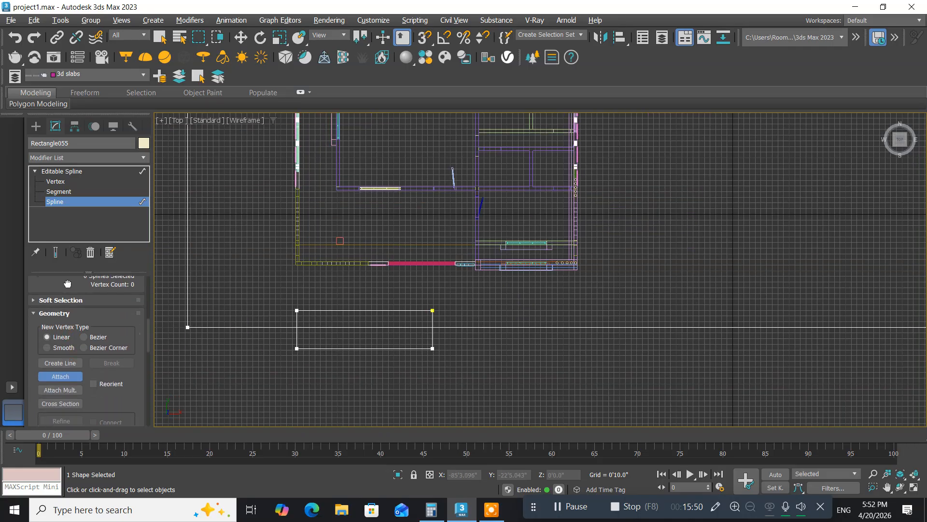
{"action": "left_click", "coordinate": [62, 353]}
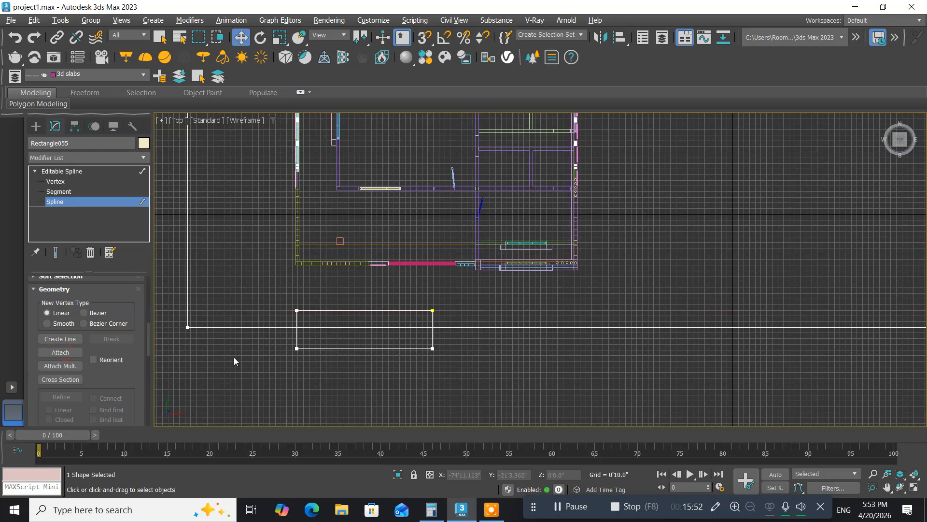
Subtract the small rectangle from the plot outline with the spline Boolean Subtraction, then leave the Spline level.
{"action": "left_click", "coordinate": [225, 327]}
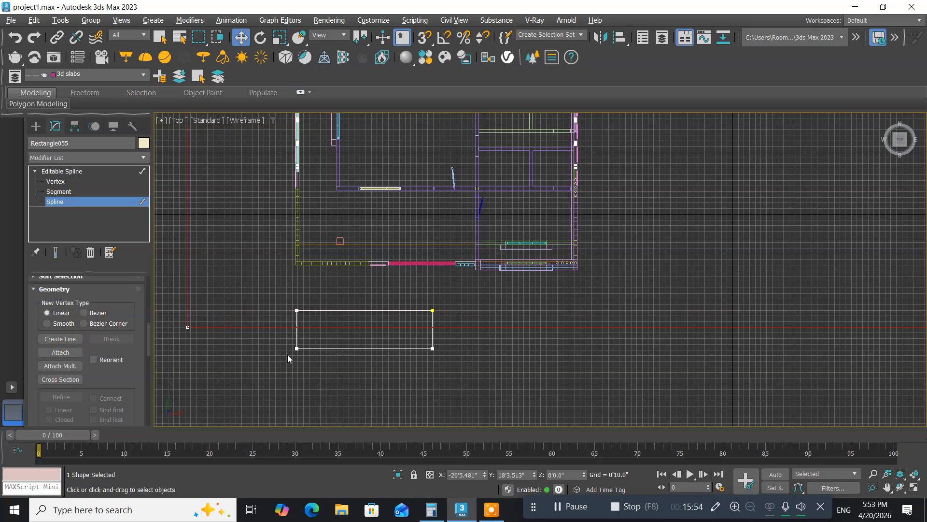
{"action": "middle_click_drag", "start_coordinate": [347, 390], "coordinate": [350, 362]}
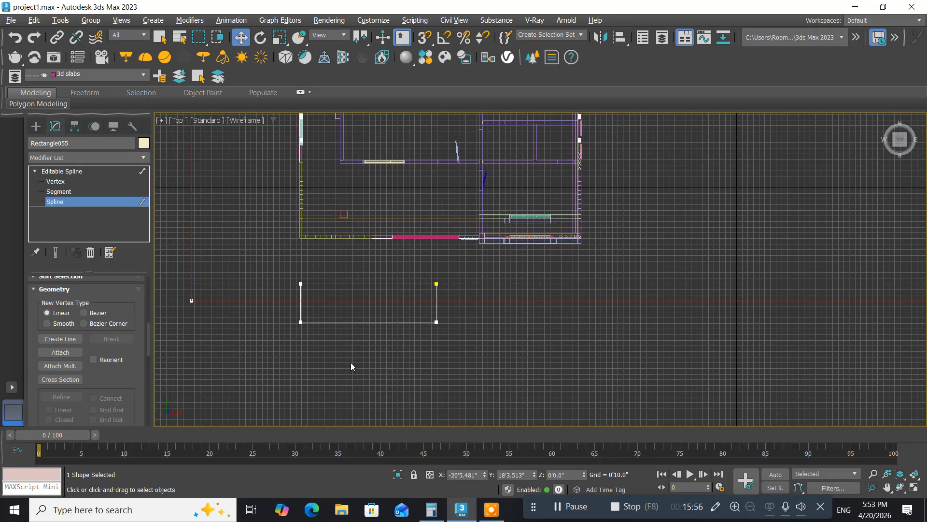
{"action": "scroll", "coordinate": [297, 334], "scroll_direction": "up", "scroll_amount": 2}
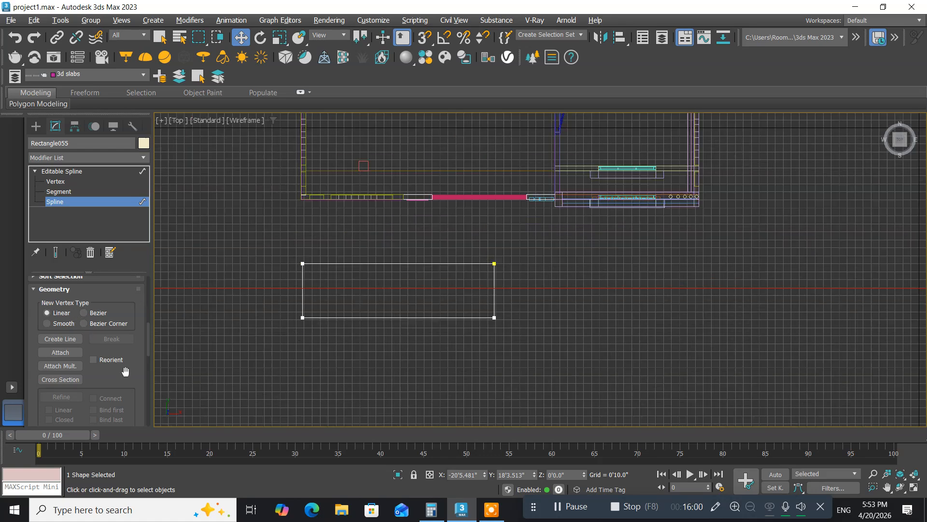
{"action": "left_click_drag", "start_coordinate": [127, 376], "coordinate": [133, 107]}
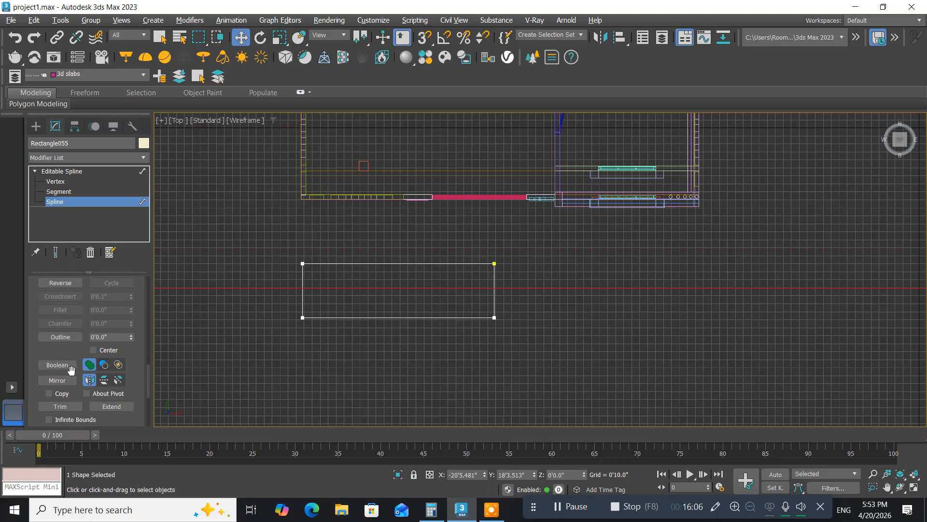
{"action": "left_click", "coordinate": [105, 366]}
{"action": "left_click", "coordinate": [48, 367]}
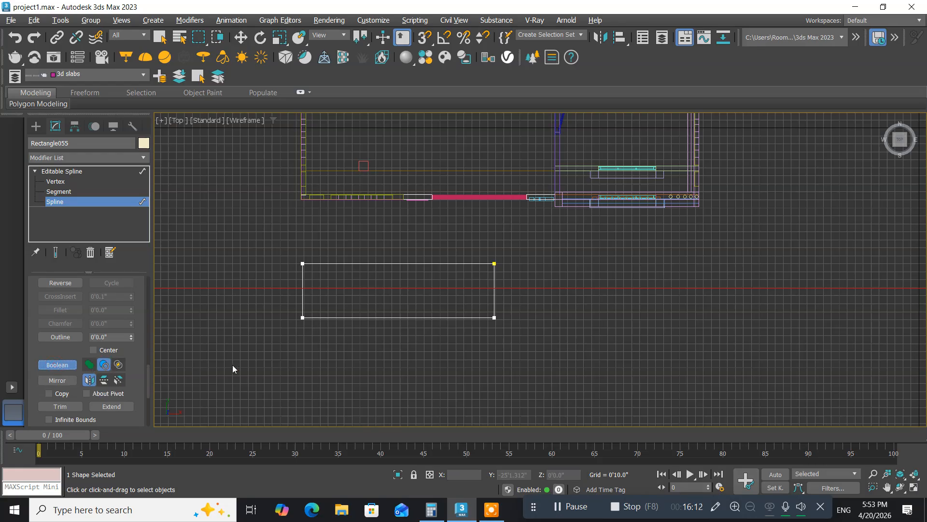
{"action": "left_click", "coordinate": [365, 318]}
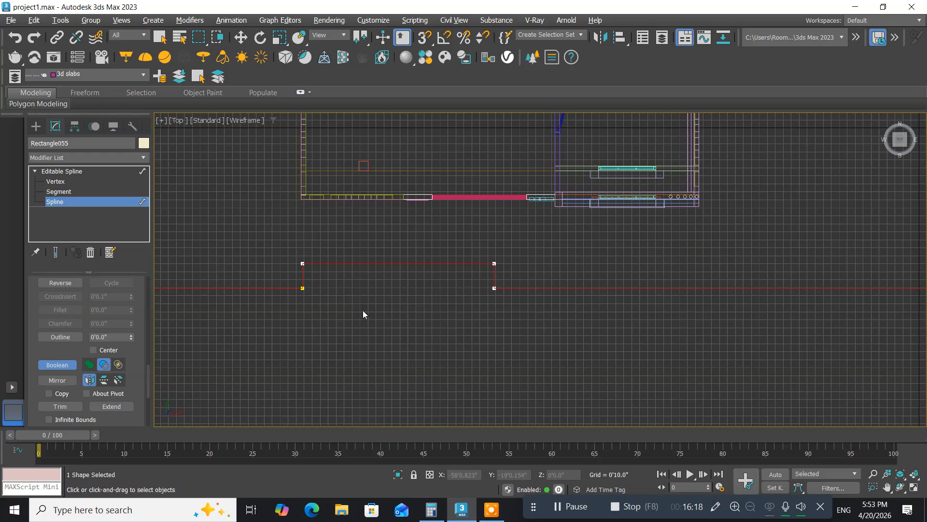
{"action": "middle_click_drag", "start_coordinate": [363, 314], "coordinate": [356, 350]}
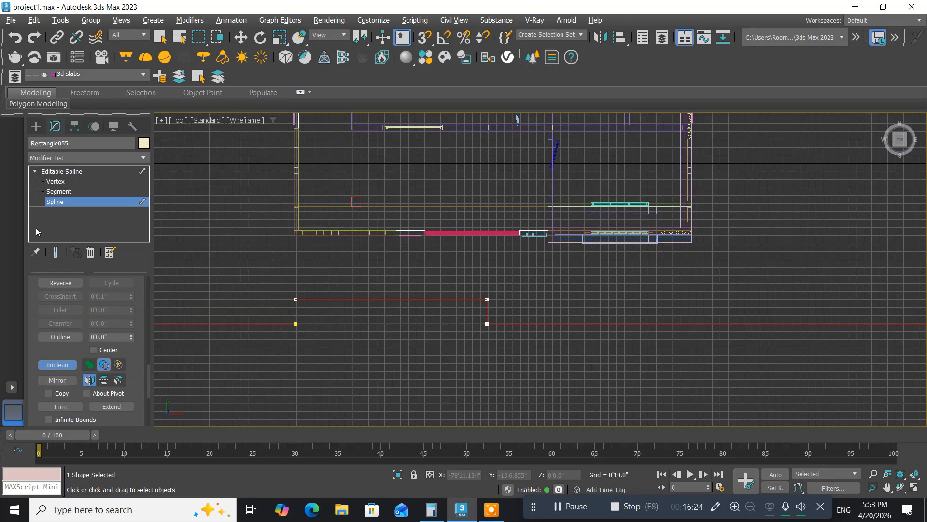
{"action": "left_click", "coordinate": [57, 364]}
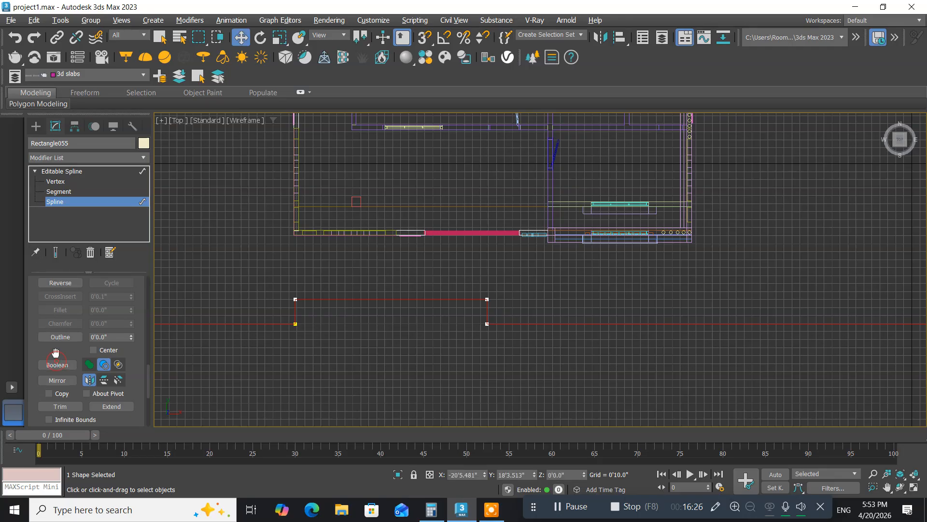
{"action": "left_click", "coordinate": [55, 201]}
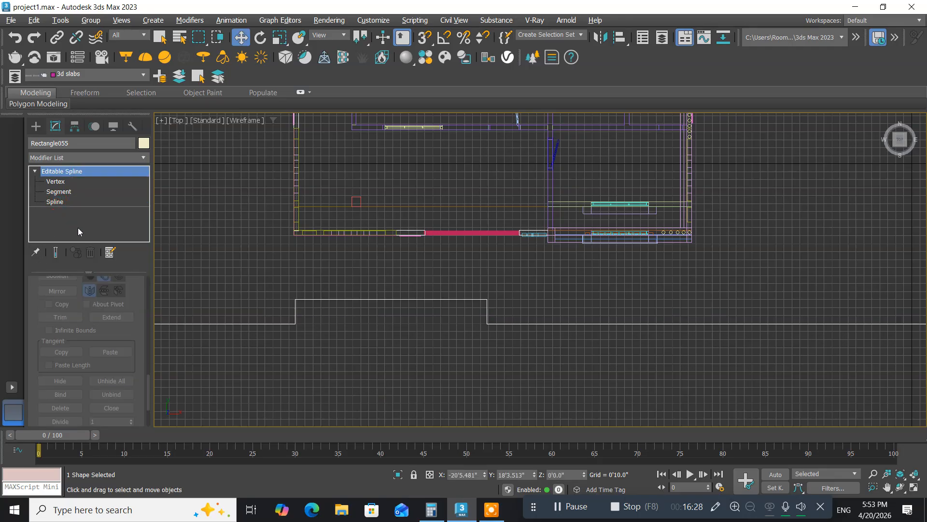
Delete the notch's long horizontal segment at the Segment level to open a gap in the plot outline.
{"action": "left_click", "coordinate": [56, 193]}
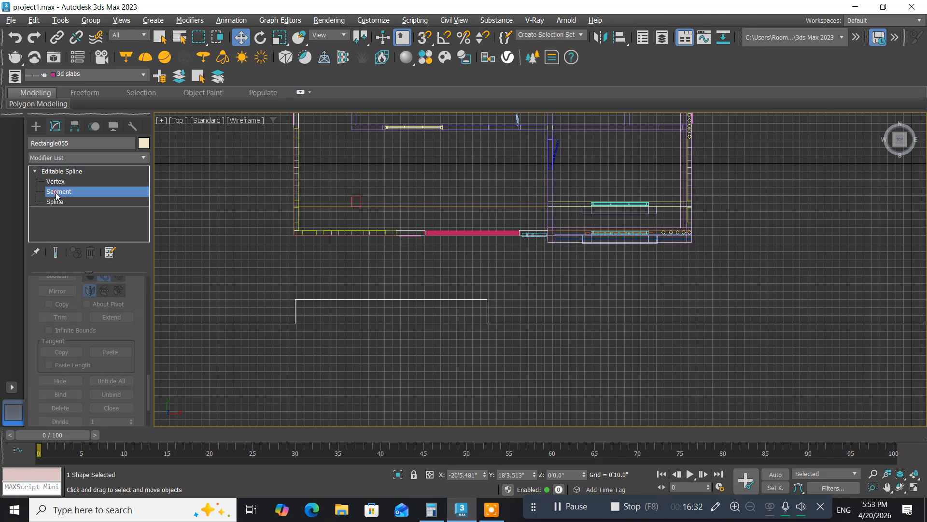
{"action": "left_click", "coordinate": [370, 300]}
{"action": "key", "text": "Delete"}
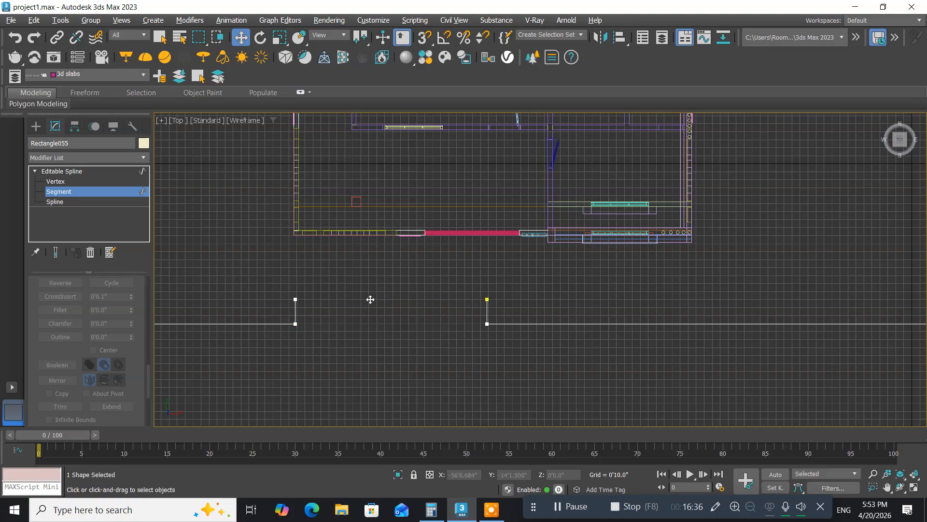
Delete the notch's two short side segments at the gate opening and leave the Segment level.
{"action": "left_click", "coordinate": [296, 312]}
{"action": "key", "text": "Delete"}
{"action": "left_click", "coordinate": [487, 312]}
{"action": "key", "text": "Delete"}
{"action": "left_click", "coordinate": [60, 192]}
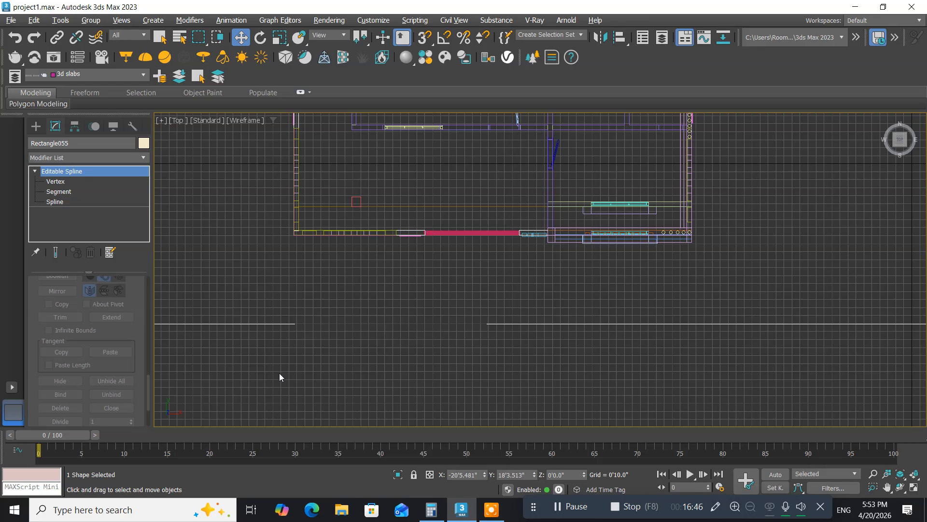
Outline the plot boundary spline by -4" at the Spline level to give the wall thickness, and leave the Spline level.
{"action": "middle_click_drag", "start_coordinate": [279, 373], "coordinate": [417, 372]}
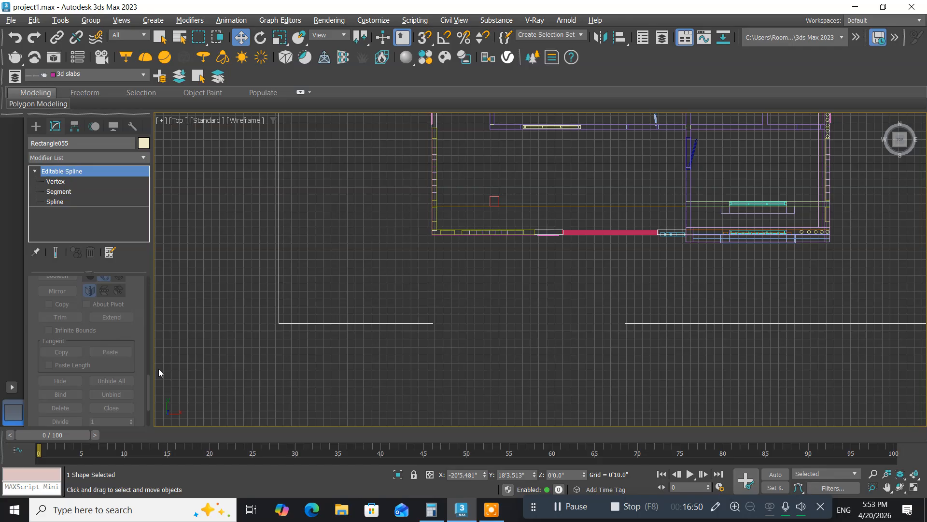
{"action": "left_click", "coordinate": [54, 201]}
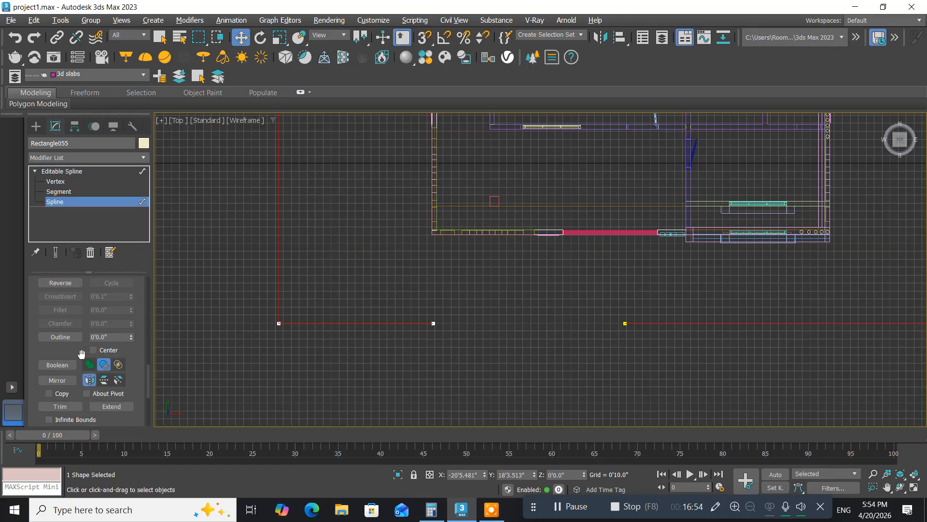
{"action": "left_click", "coordinate": [119, 336]}
{"action": "type", "text": "-4"}
{"action": "key", "text": "Return"}
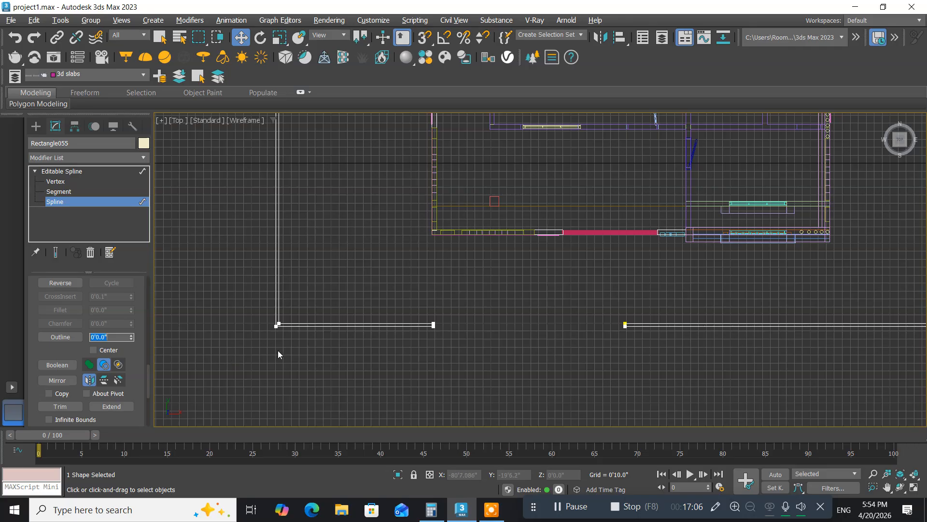
{"action": "scroll", "coordinate": [296, 333], "scroll_direction": "up", "scroll_amount": 5}
{"action": "scroll", "coordinate": [296, 333], "scroll_direction": "down", "scroll_amount": 5}
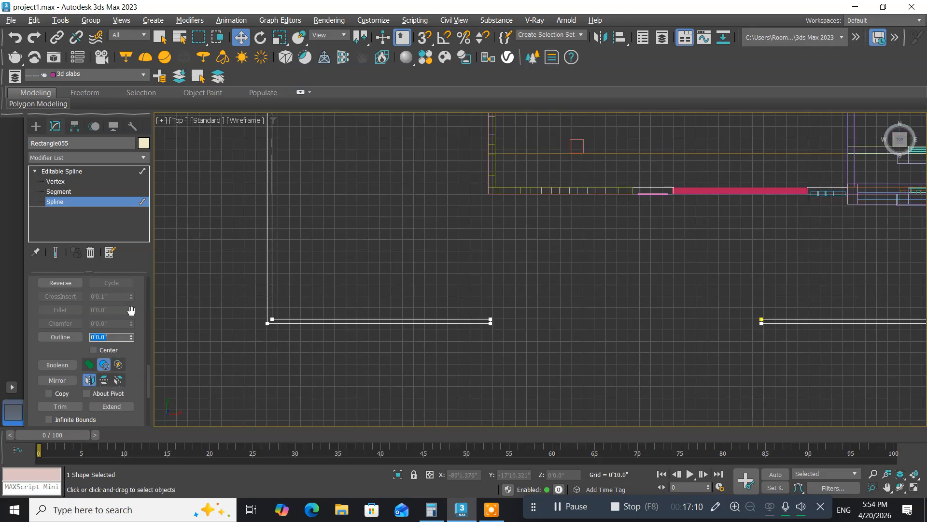
{"action": "left_click", "coordinate": [64, 202]}
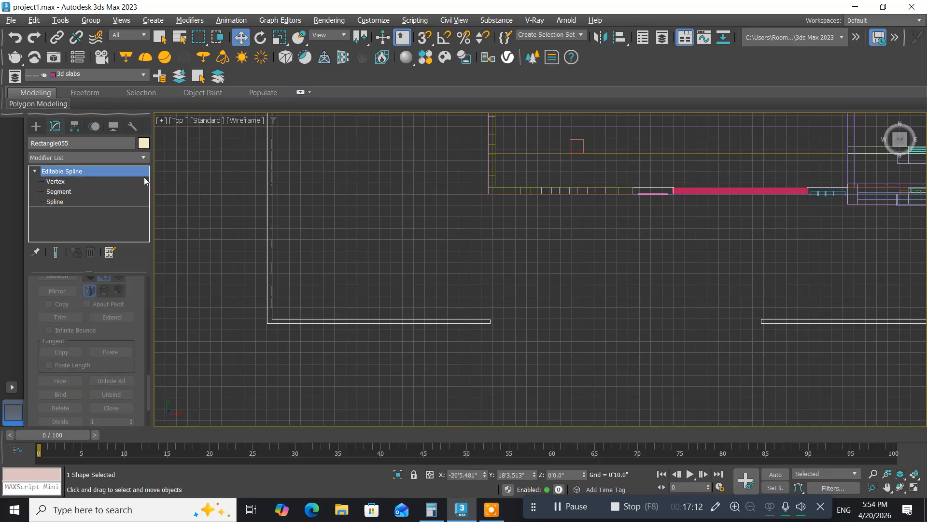
Apply an Extrude modifier to the outlined boundary spline with an amount of 4'.
{"action": "left_click", "coordinate": [143, 160]}
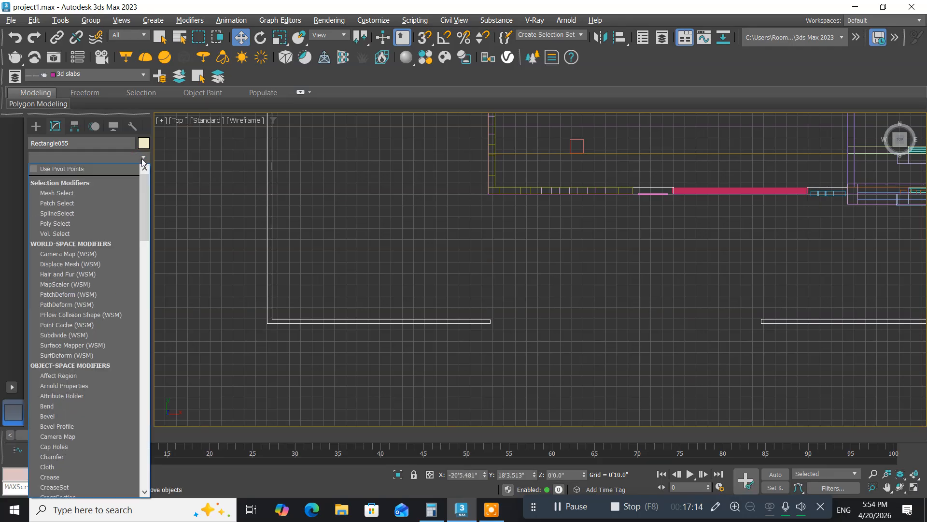
{"action": "scroll", "coordinate": [93, 242], "scroll_direction": "down", "scroll_amount": 1}
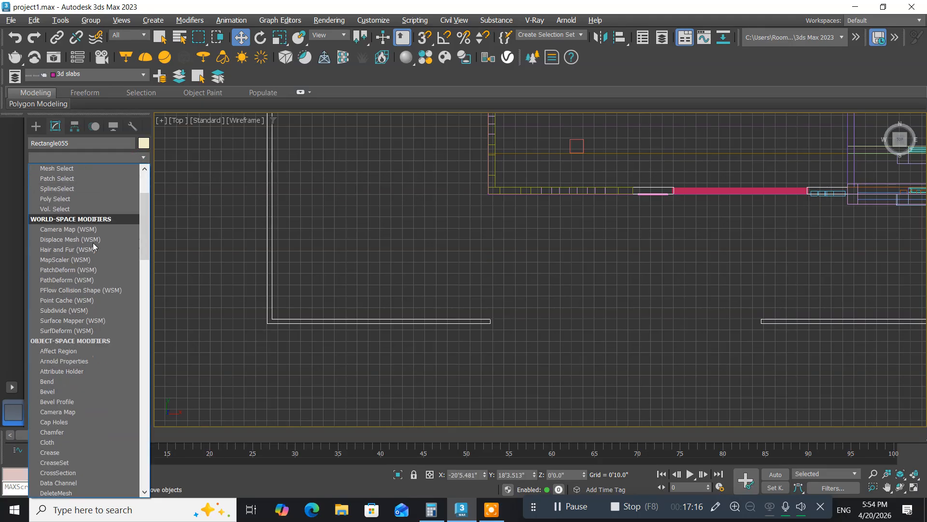
{"action": "key", "text": "e"}
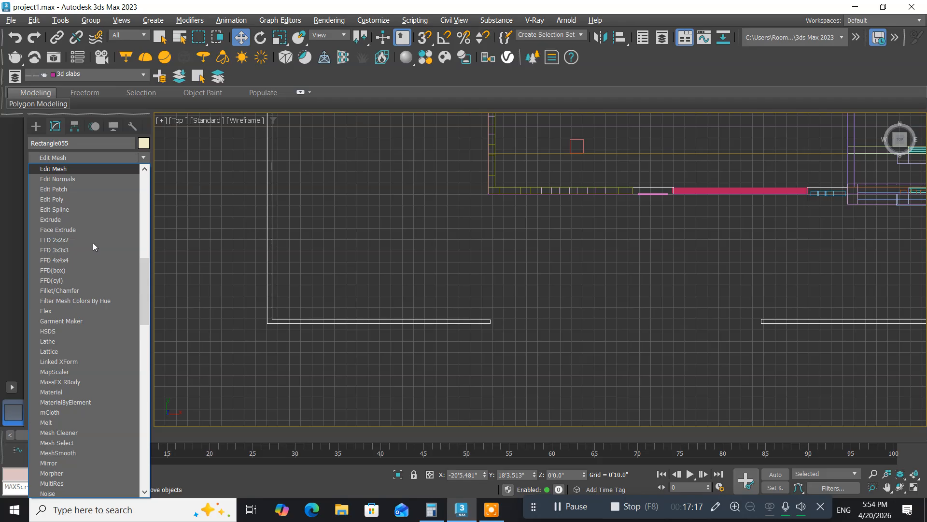
{"action": "left_click", "coordinate": [59, 220]}
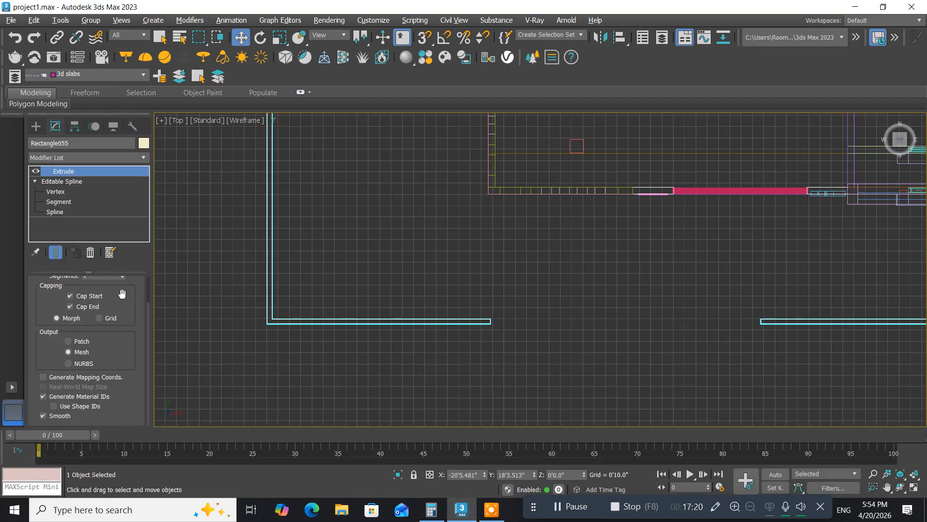
{"action": "scroll", "coordinate": [120, 296], "scroll_direction": "up", "scroll_amount": 2}
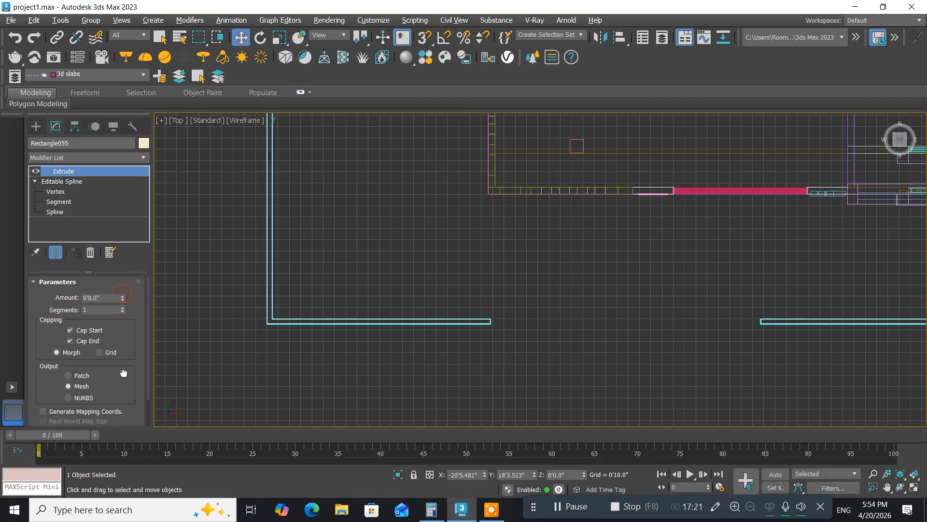
{"action": "left_click", "coordinate": [108, 298]}
{"action": "type", "text": "4"}
{"action": "key", "text": "Return"}
{"action": "middle_click_drag", "start_coordinate": [348, 325], "coordinate": [360, 335]}
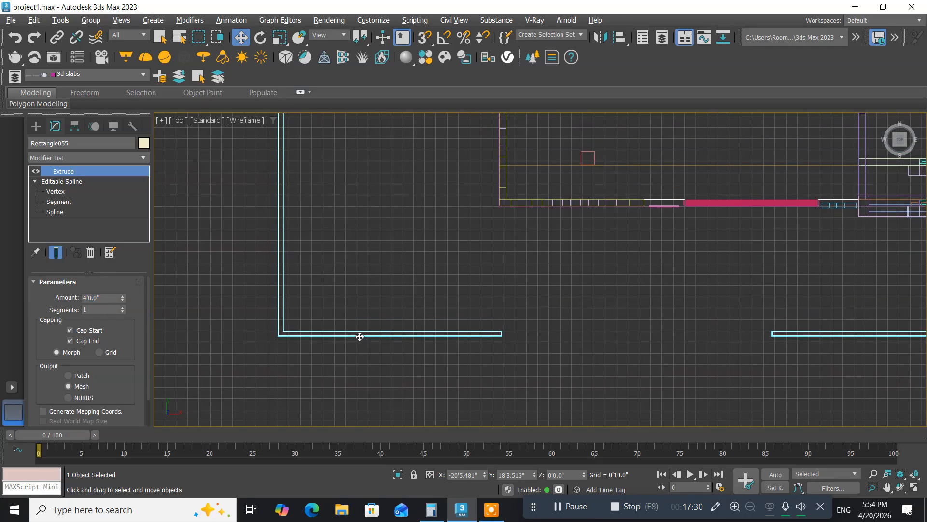
Inspect the extruded boundary wall around the house in the Perspective view, especially its front corner and gate opening.
{"action": "key", "text": "alt+w"}
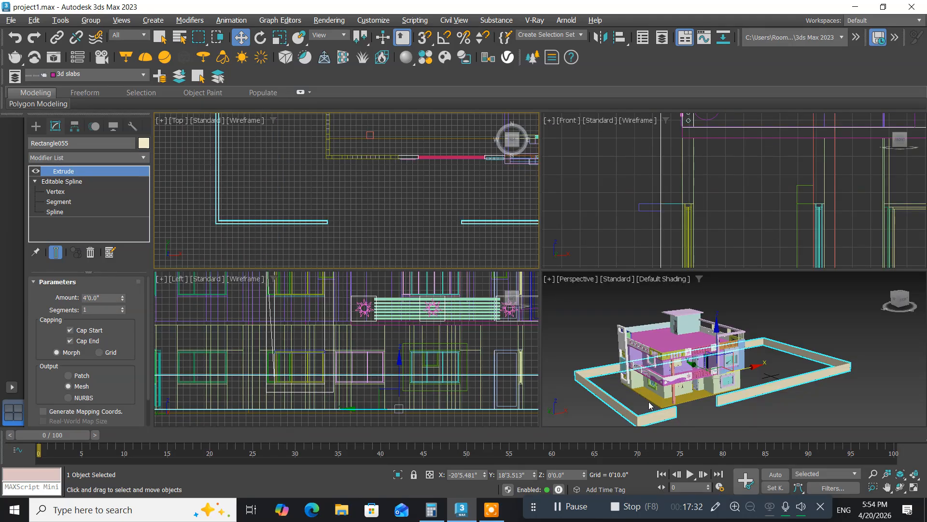
{"action": "middle_click_drag", "start_coordinate": [649, 407], "coordinate": [629, 390]}
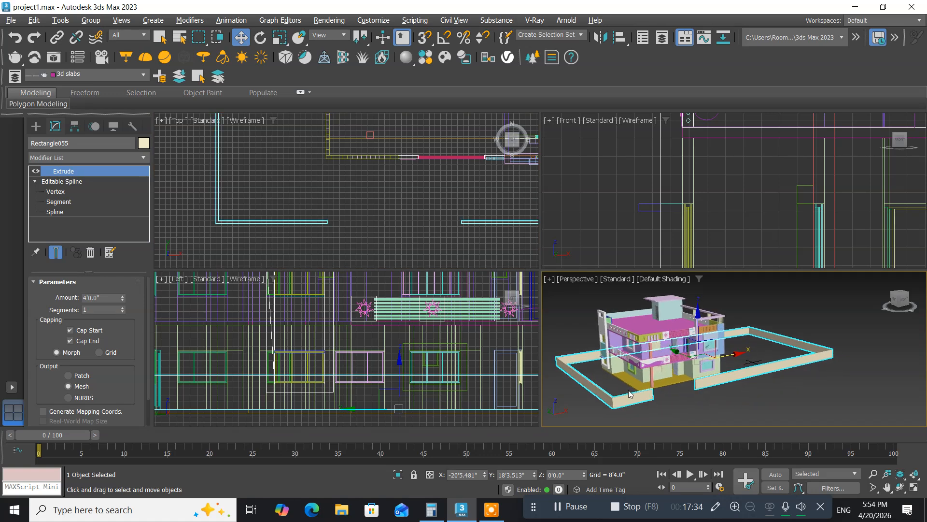
{"action": "key", "text": "alt+w"}
{"action": "scroll", "coordinate": [375, 388], "scroll_direction": "up", "scroll_amount": 5}
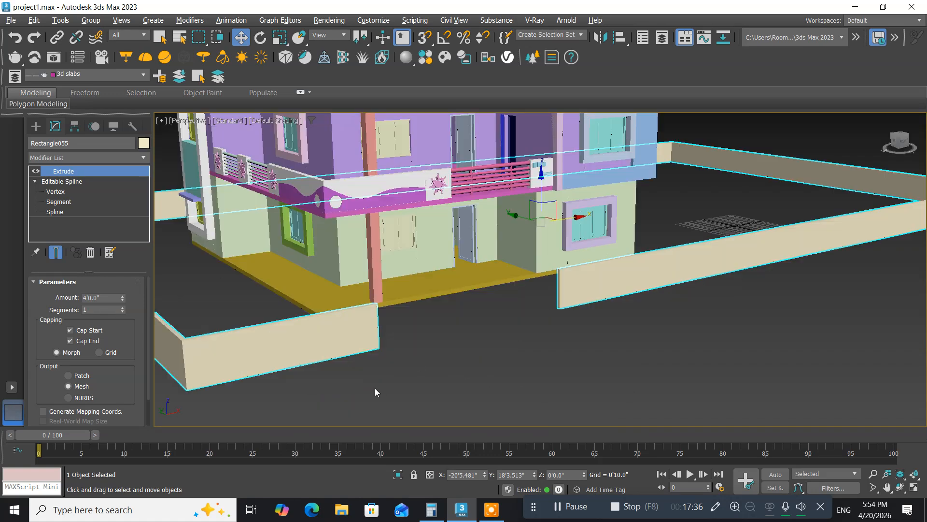
{"action": "scroll", "coordinate": [375, 387], "scroll_direction": "down", "scroll_amount": 5}
{"action": "scroll", "coordinate": [367, 381], "scroll_direction": "up", "scroll_amount": 2}
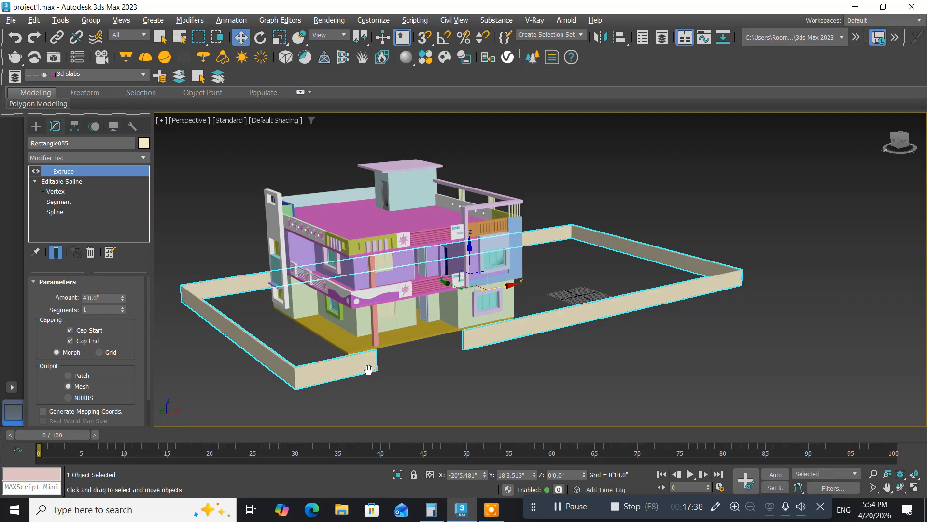
{"action": "scroll", "coordinate": [384, 360], "scroll_direction": "up", "scroll_amount": 3}
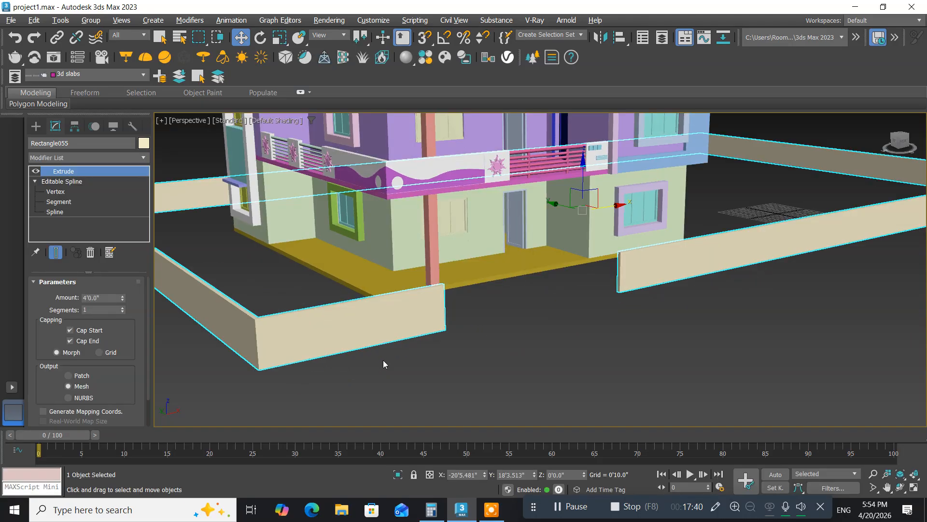
{"action": "scroll", "coordinate": [384, 360], "scroll_direction": "down", "scroll_amount": 5}
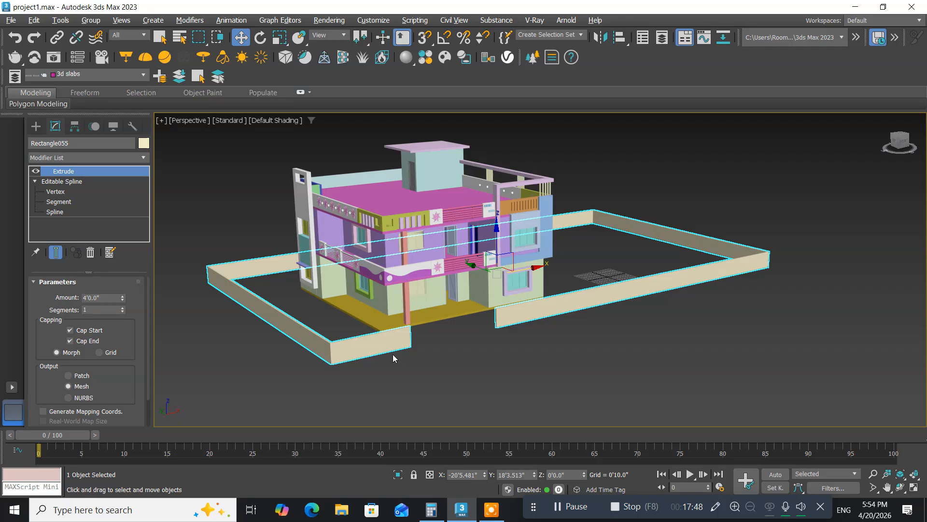
{"action": "scroll", "coordinate": [394, 358], "scroll_direction": "up", "scroll_amount": 3}
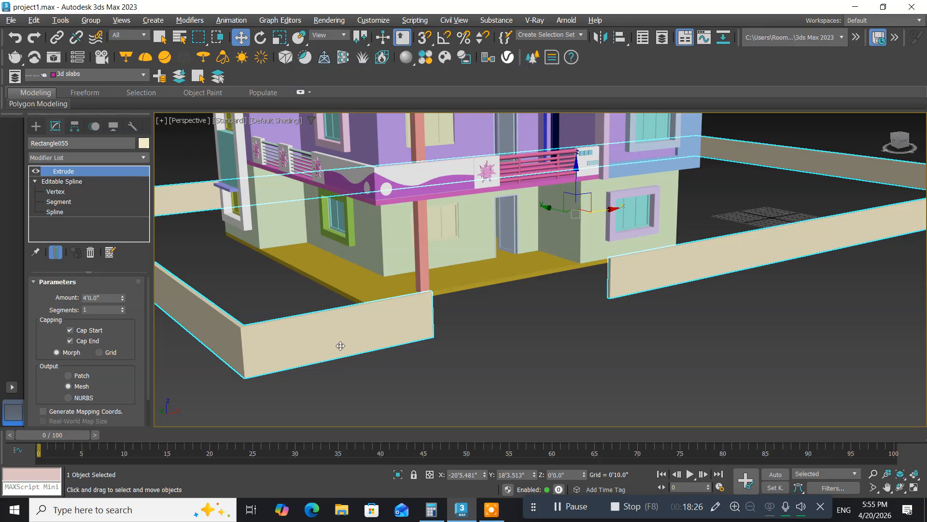
{"action": "middle_click_drag", "start_coordinate": [312, 384], "coordinate": [332, 374]}
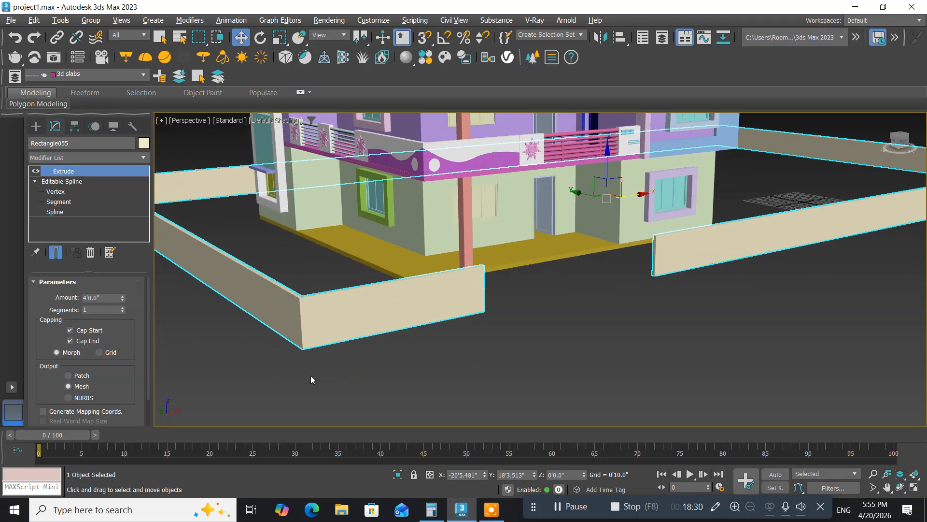
{"action": "middle_click_drag", "start_coordinate": [251, 342], "coordinate": [265, 326]}
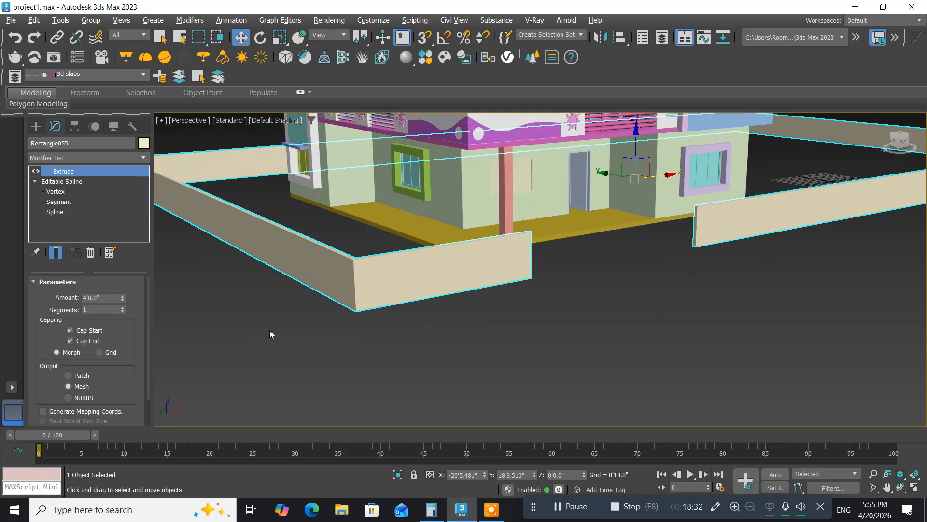
Create a standard box about 1'1" by 1'1" and 4.5" high in the Top view, just outside the boundary wall's lower-left corner.
{"action": "key", "text": "alt+w"}
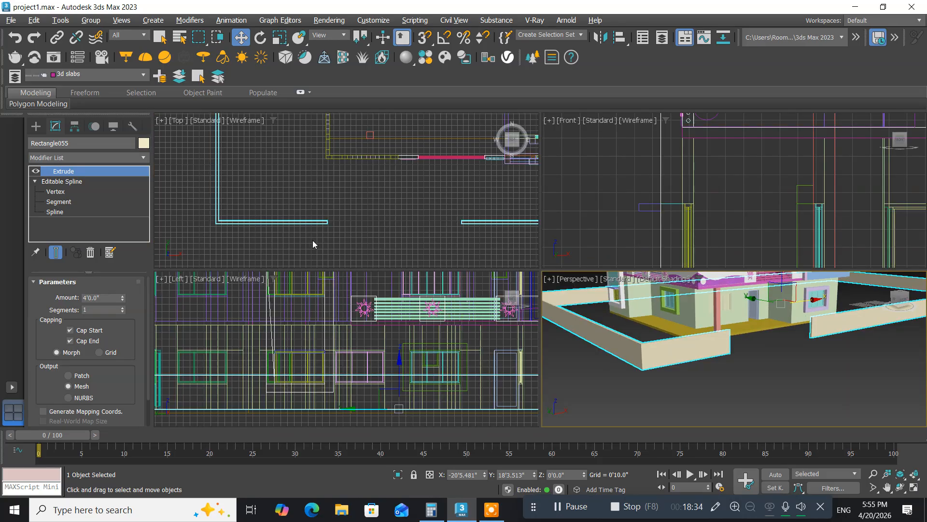
{"action": "middle_click_drag", "start_coordinate": [312, 240], "coordinate": [314, 218]}
{"action": "key", "text": "alt+w"}
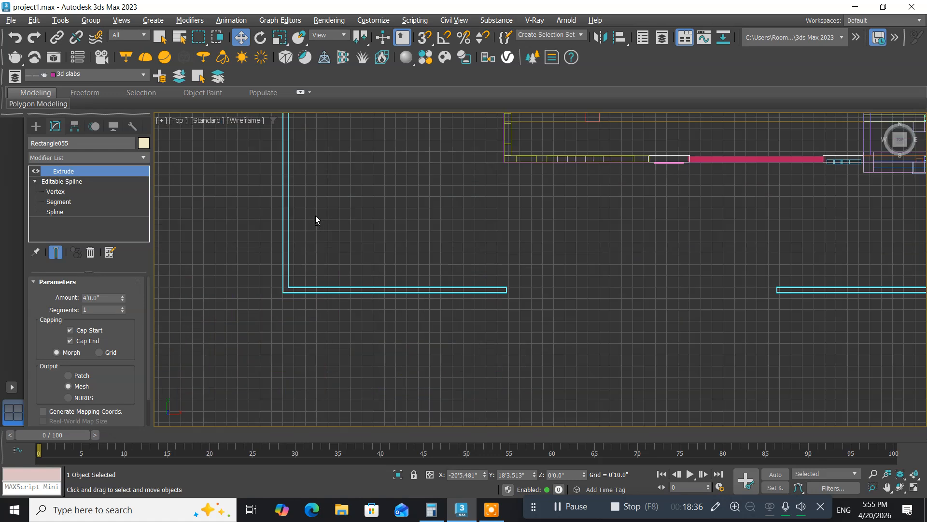
{"action": "scroll", "coordinate": [345, 337], "scroll_direction": "up", "scroll_amount": 5}
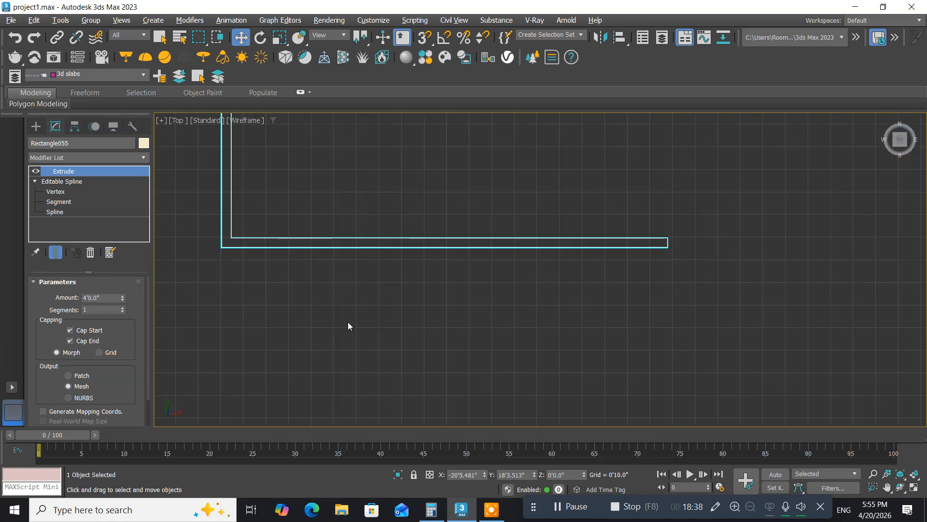
{"action": "middle_click_drag", "start_coordinate": [347, 325], "coordinate": [335, 279]}
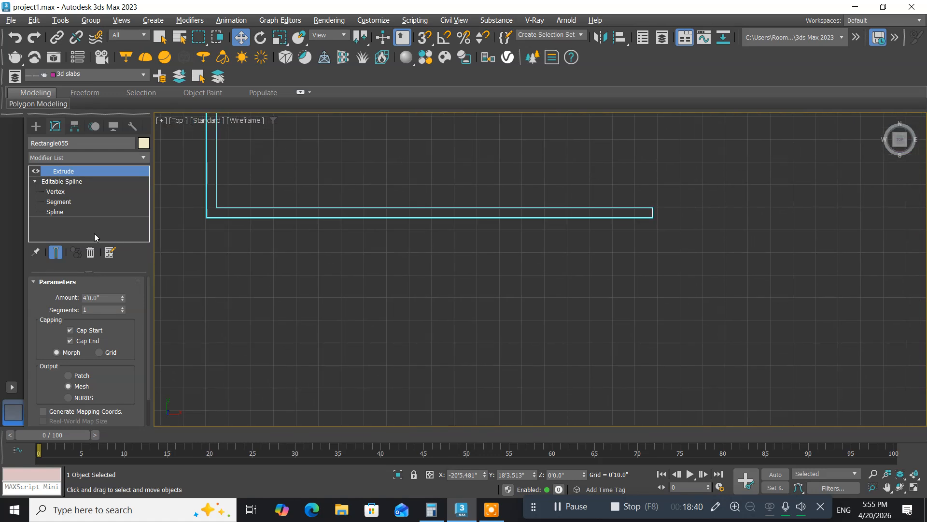
{"action": "left_click", "coordinate": [35, 127]}
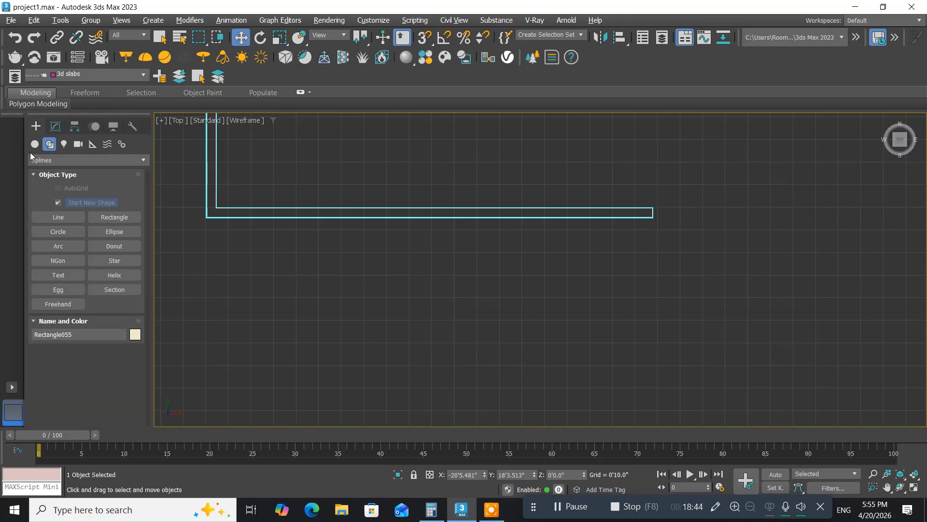
{"action": "left_click", "coordinate": [35, 145]}
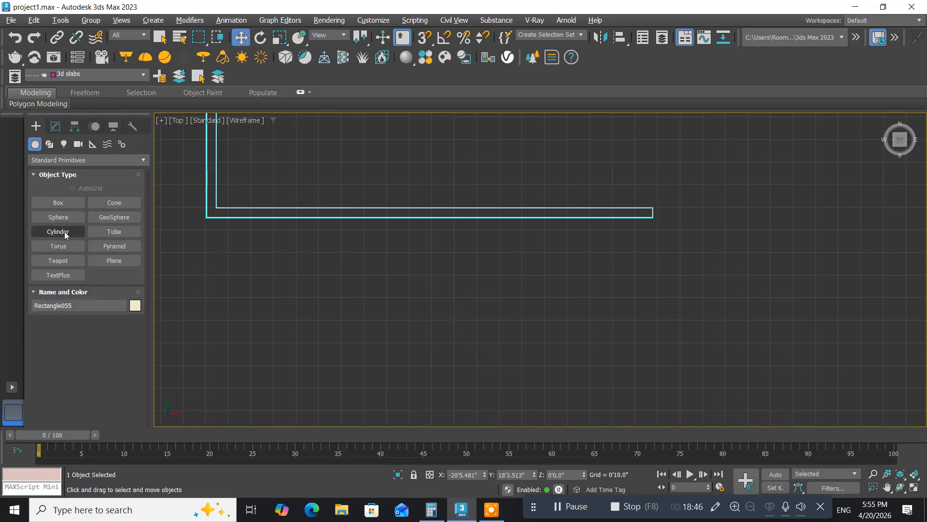
{"action": "left_click", "coordinate": [58, 203]}
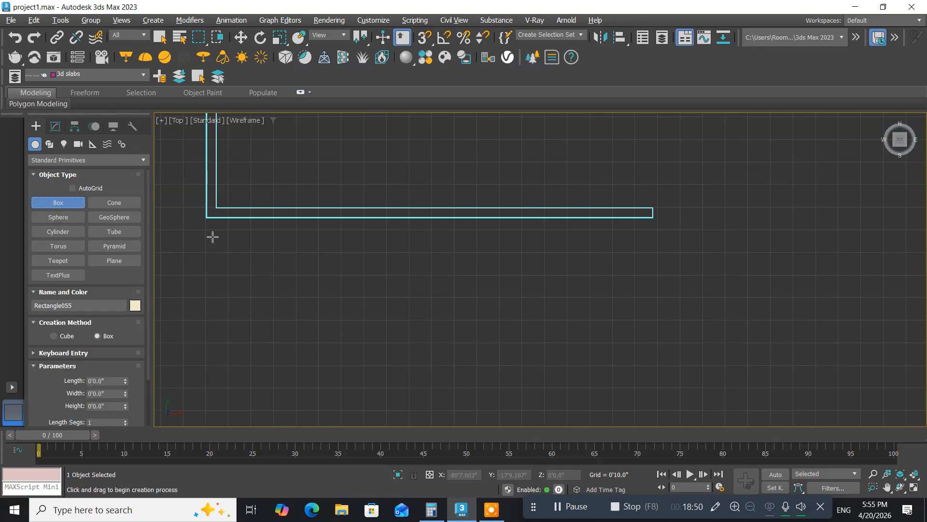
{"action": "left_click_drag", "start_coordinate": [212, 237], "coordinate": [242, 267]}
{"action": "left_click", "coordinate": [238, 253]}
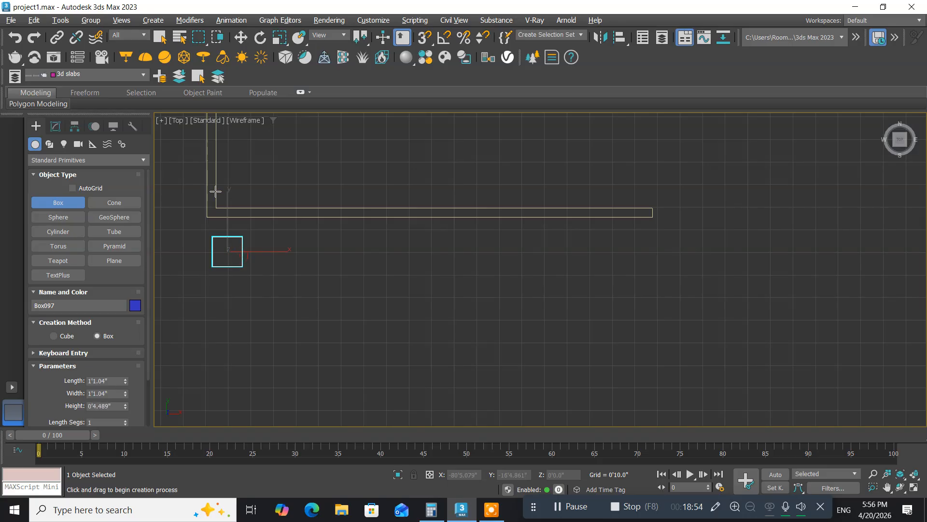
{"action": "left_click", "coordinate": [232, 38]}
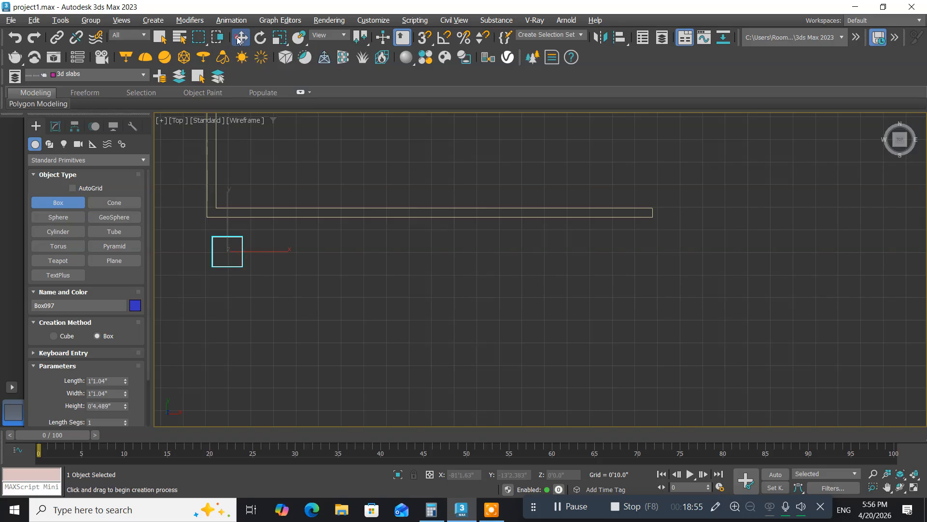
Set the new box's length and width to 9" and its height to 6'.
{"action": "left_click", "coordinate": [55, 127]}
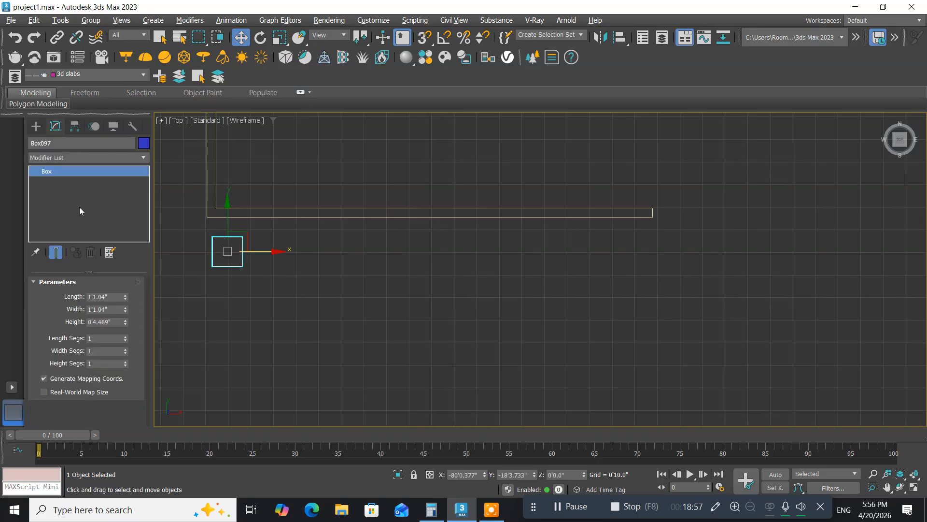
{"action": "double_click", "coordinate": [112, 296]}
{"action": "type", "text": "9"}
{"action": "key", "text": "Return"}
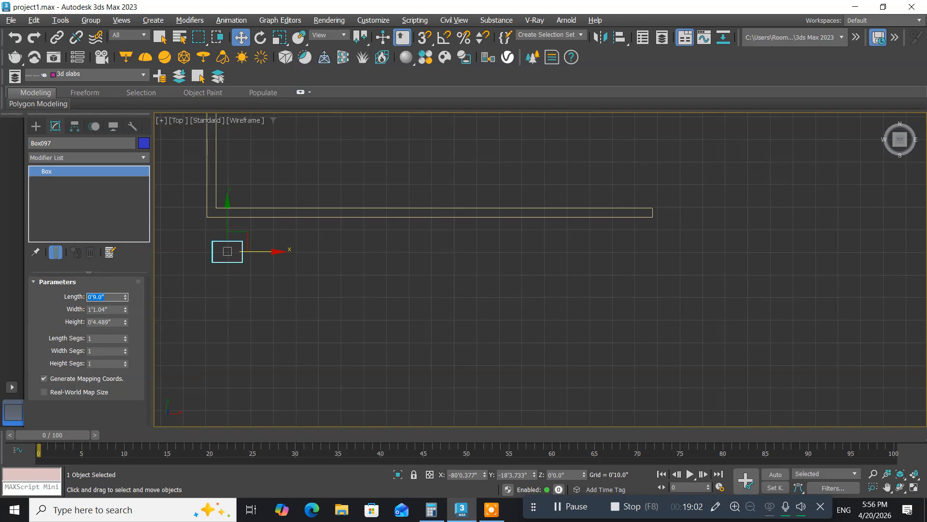
{"action": "left_click", "coordinate": [99, 309]}
{"action": "type", "text": "9"}
{"action": "key", "text": "Return"}
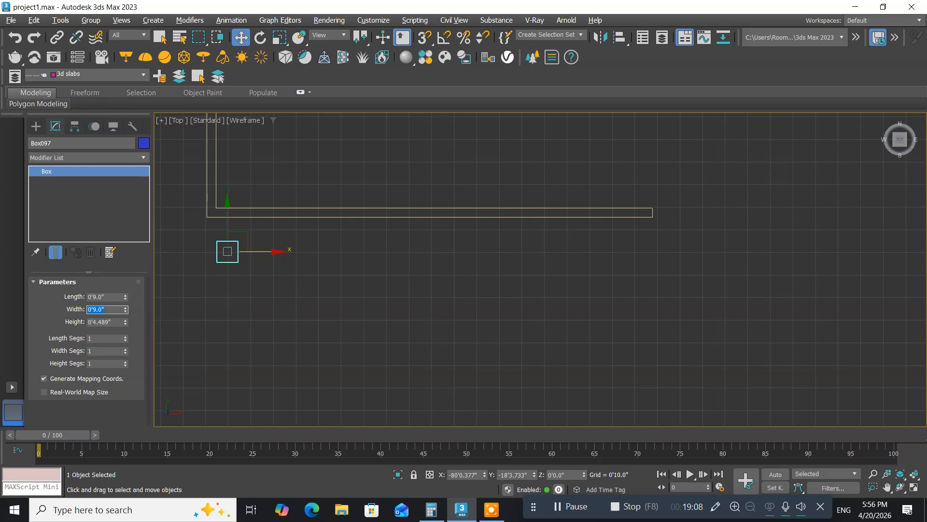
{"action": "left_click", "coordinate": [111, 323]}
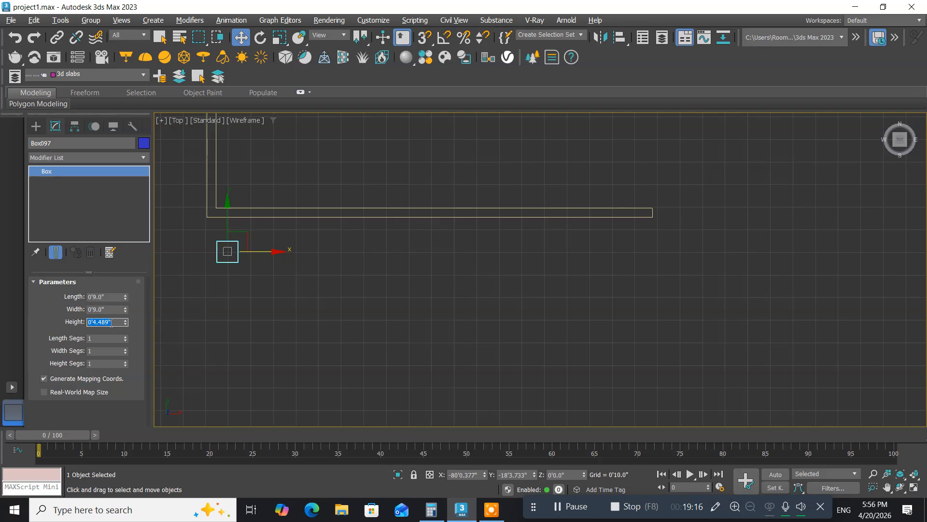
{"action": "type", "text": "6'"}
{"action": "key", "text": "Return"}
{"action": "left_click", "coordinate": [570, 474]}
{"action": "middle_click_drag", "start_coordinate": [218, 287], "coordinate": [240, 307]}
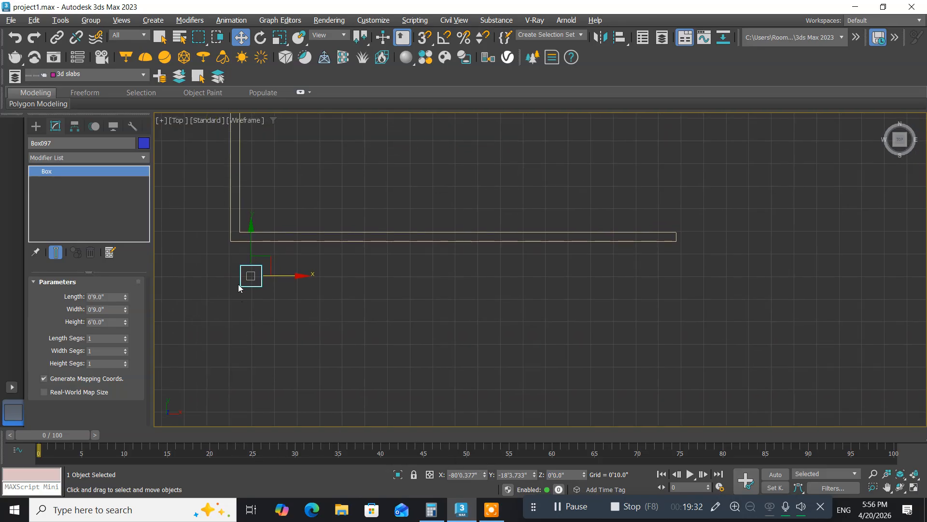
Move the pillar box with 3D vertex snapping so its upper-left corner meets the boundary wall's outer lower-left corner.
{"action": "scroll", "coordinate": [238, 288], "scroll_direction": "up", "scroll_amount": 6}
{"action": "middle_click_drag", "start_coordinate": [201, 205], "coordinate": [234, 284]}
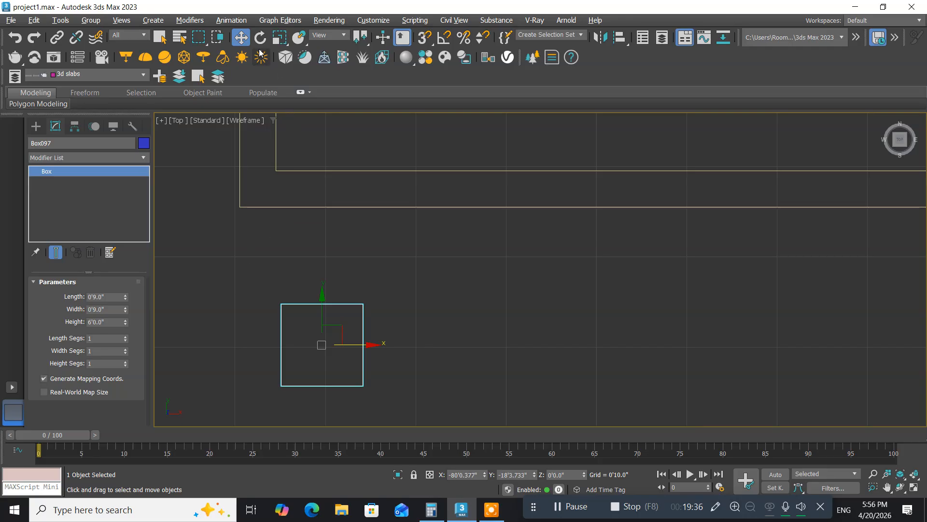
{"action": "left_click", "coordinate": [423, 38]}
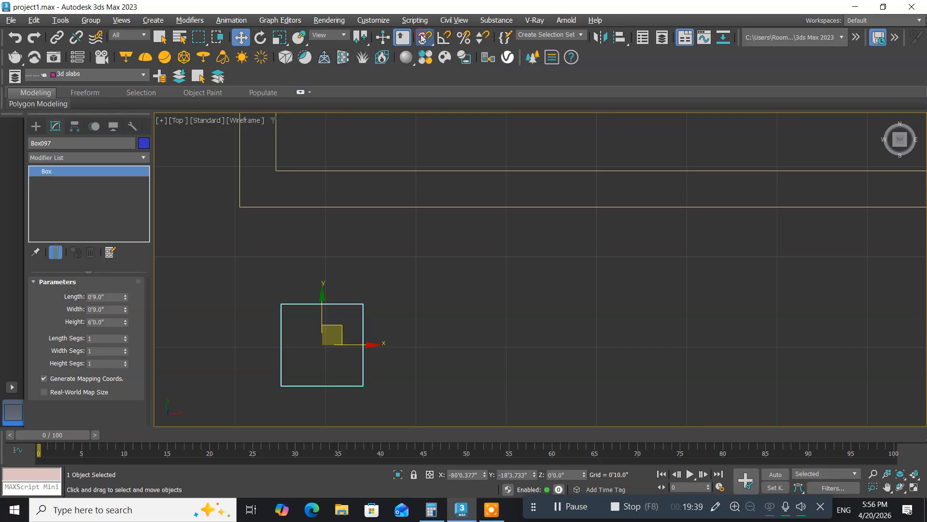
{"action": "left_click", "coordinate": [281, 304]}
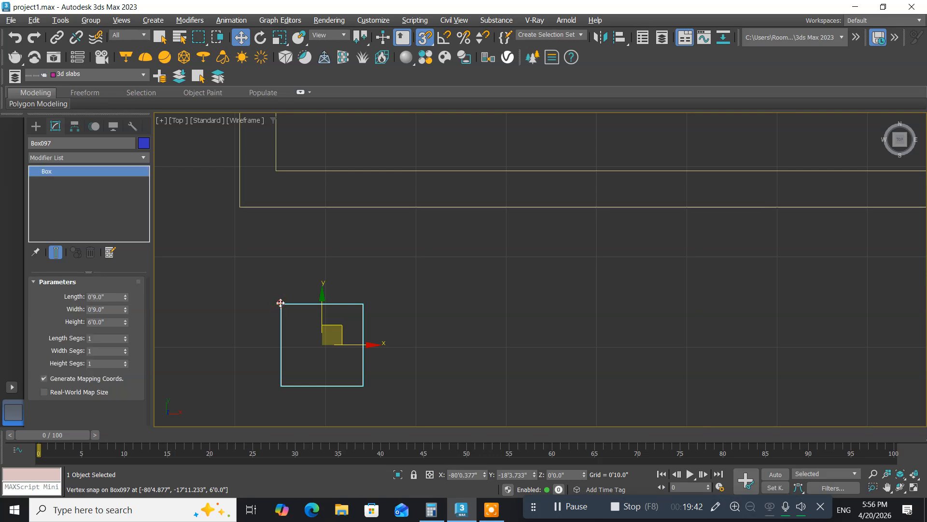
{"action": "left_click_drag", "start_coordinate": [280, 304], "coordinate": [239, 207]}
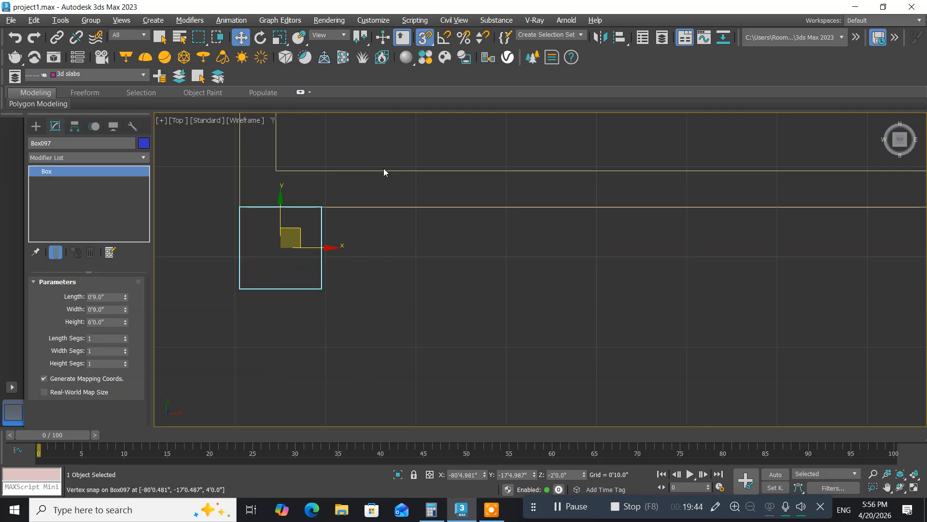
{"action": "left_click", "coordinate": [432, 39]}
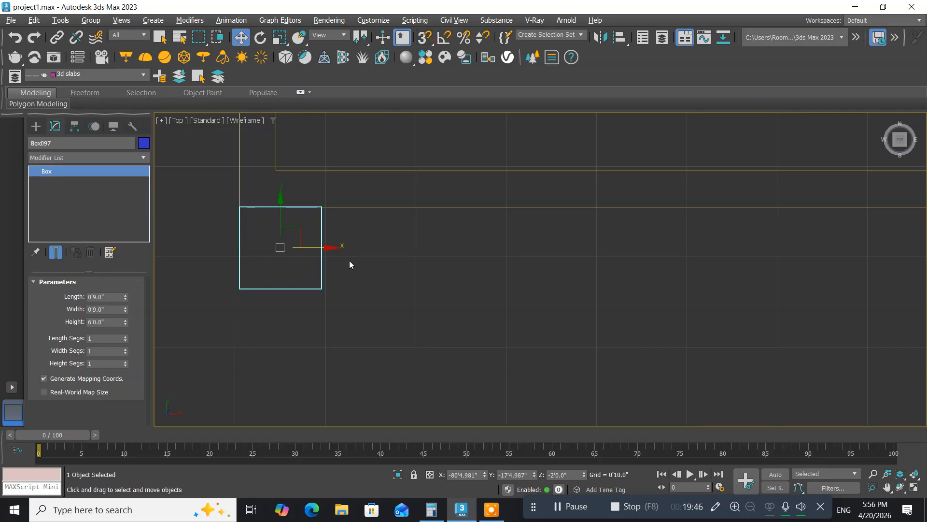
Set the corner pillar's Z position to 0.
{"action": "double_click", "coordinate": [568, 474]}
{"action": "type", "text": "0"}
{"action": "key", "text": "Return"}
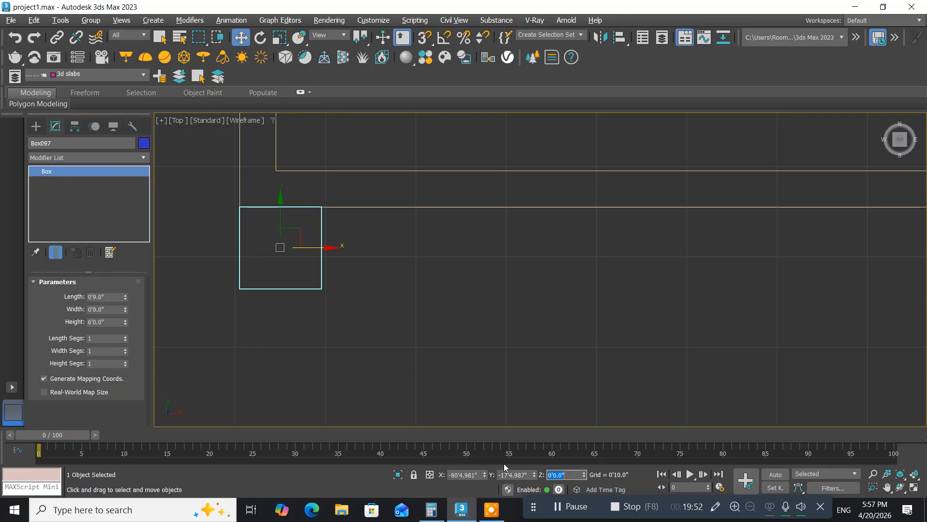
{"action": "middle_click_drag", "start_coordinate": [314, 317], "coordinate": [300, 316]}
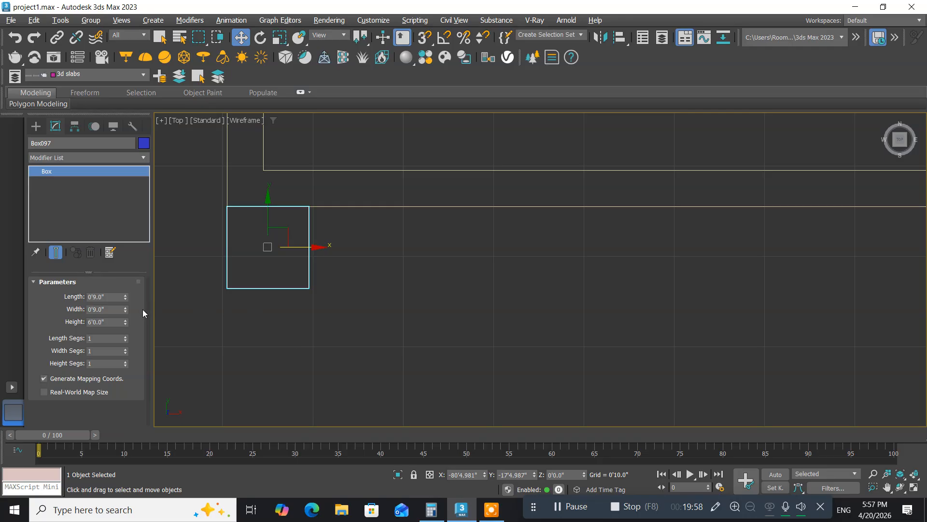
{"action": "left_click", "coordinate": [108, 296]}
{"action": "left_click", "coordinate": [193, 319]}
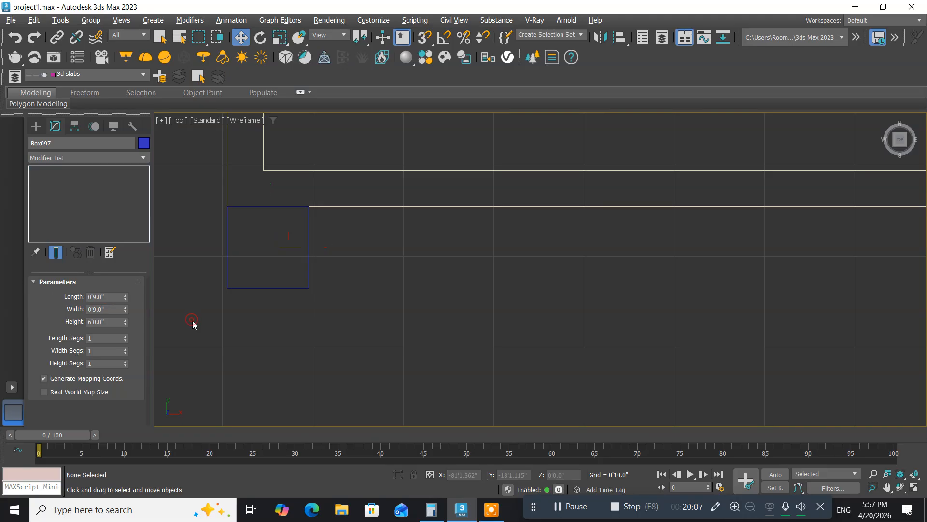
{"action": "left_click", "coordinate": [249, 288]}
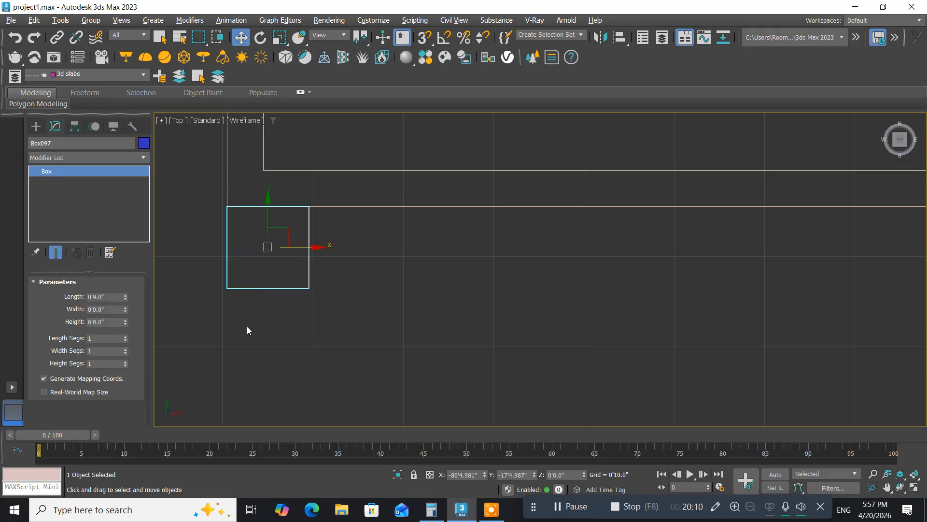
Copy the corner pillar along the X axis in the Top view to near the gate end of the front wall segment.
{"action": "key", "text": "alt+w"}
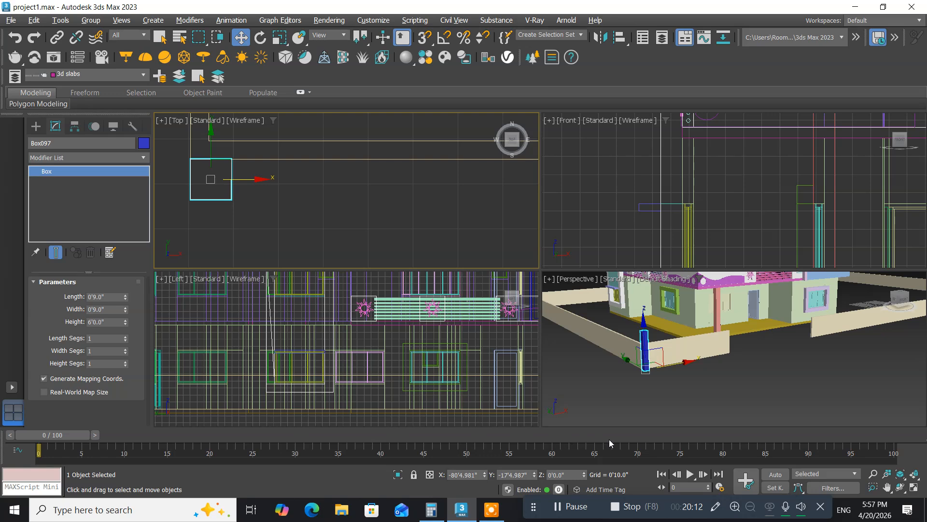
{"action": "middle_click_drag", "start_coordinate": [620, 406], "coordinate": [604, 408]}
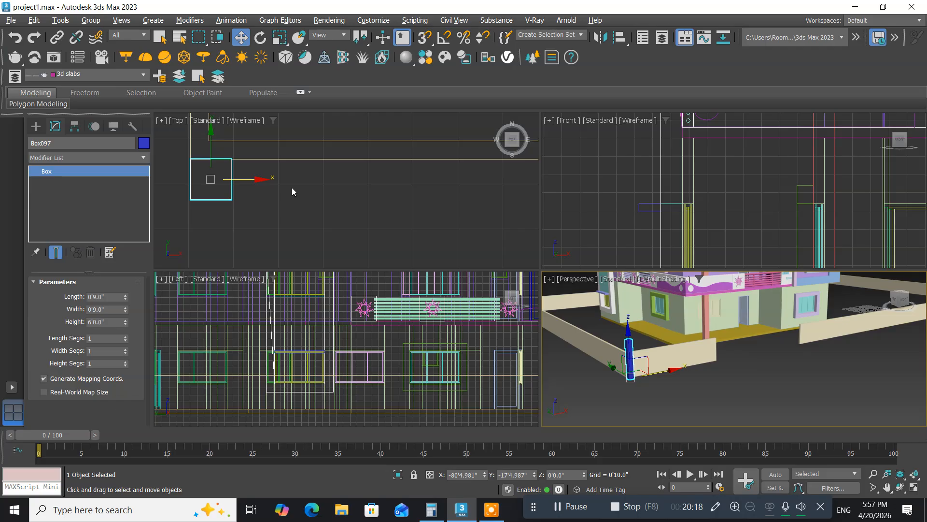
{"action": "key", "text": "alt+w"}
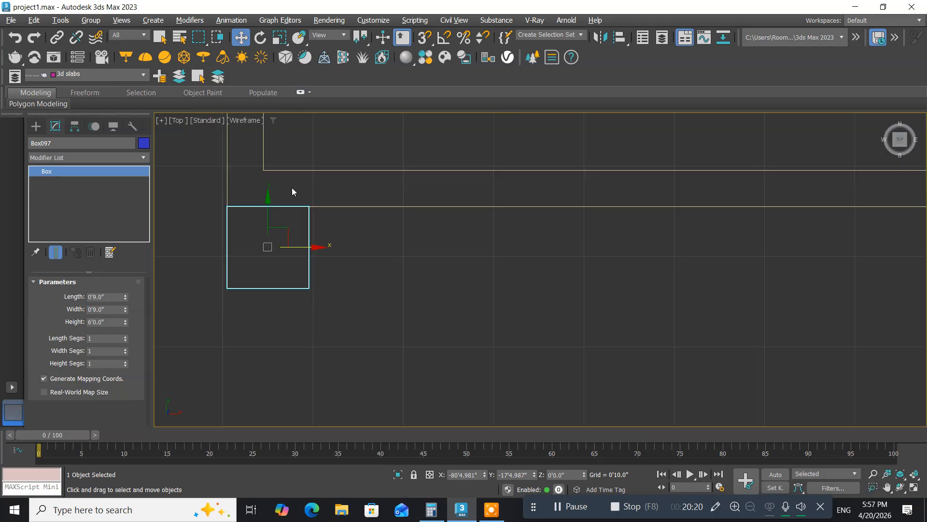
{"action": "middle_click_drag", "start_coordinate": [409, 302], "coordinate": [284, 294]}
{"action": "scroll", "coordinate": [338, 305], "scroll_direction": "down", "scroll_amount": 5}
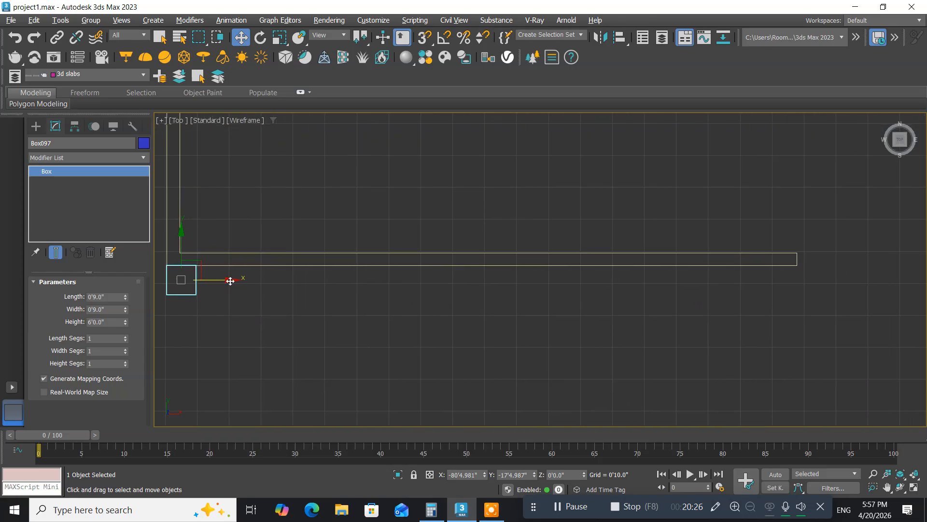
{"action": "mouse_move", "coordinate": [230, 281]}
{"action": "left_mouse_down", "text": "shift"}
{"action": "mouse_move", "coordinate": [725, 292]}
{"action": "mouse_move", "coordinate": [493, 292]}
{"action": "left_mouse_up", "text": "shift"}
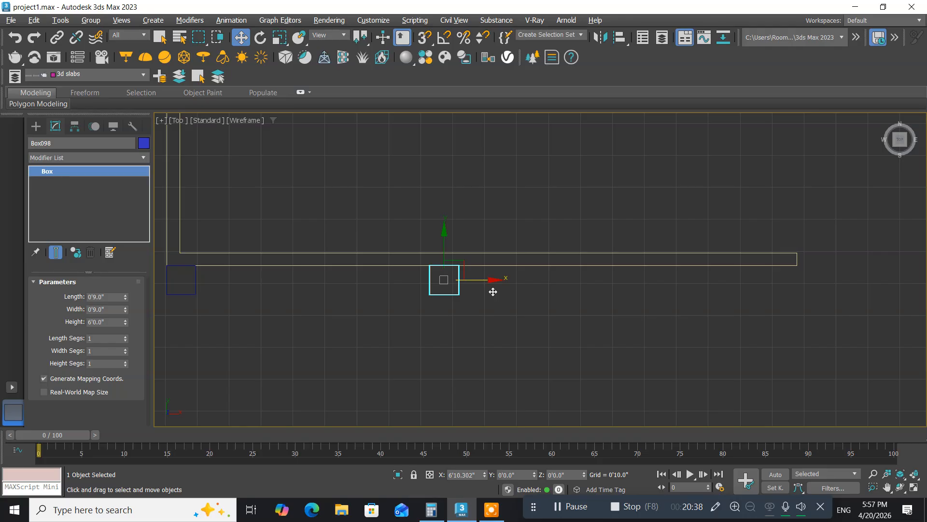
{"action": "mouse_move", "coordinate": [493, 291]}
{"action": "left_mouse_down", "text": "shift"}
{"action": "mouse_move", "coordinate": [598, 285]}
{"action": "mouse_move", "coordinate": [823, 296]}
{"action": "mouse_move", "coordinate": [800, 303]}
{"action": "left_mouse_up", "text": "shift"}
{"action": "left_click", "coordinate": [453, 306]}
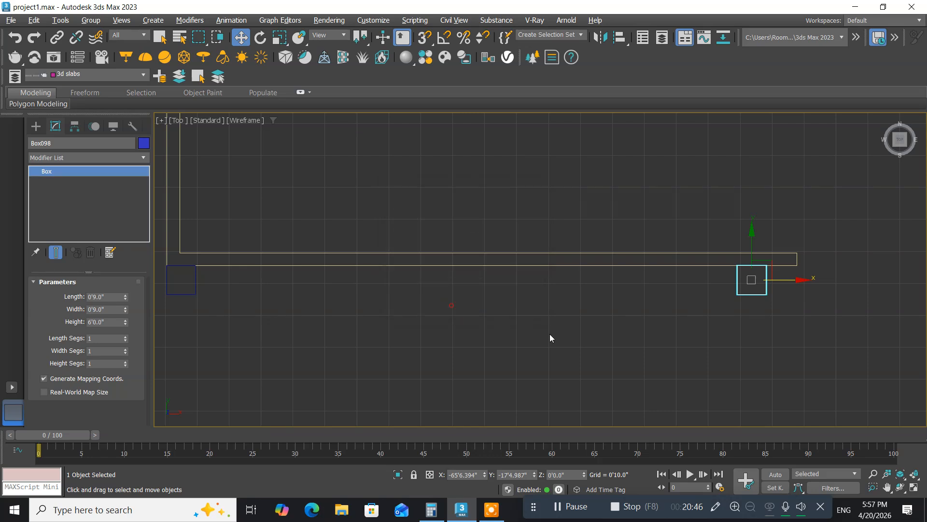
Snap the copied pillar's upper-right corner to the outer corner of the front wall segment at the gate opening.
{"action": "middle_click_drag", "start_coordinate": [658, 348], "coordinate": [323, 329]}
{"action": "scroll", "coordinate": [424, 302], "scroll_direction": "up", "scroll_amount": 5}
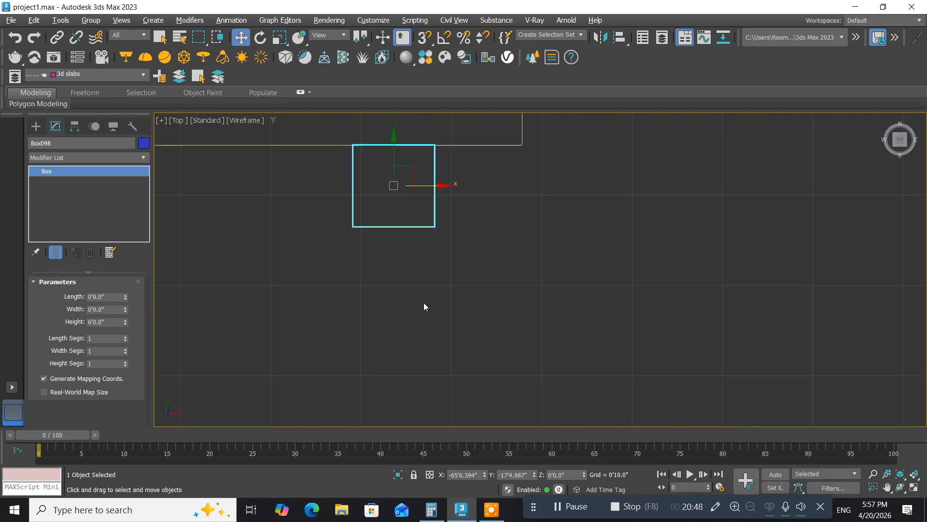
{"action": "middle_click_drag", "start_coordinate": [427, 283], "coordinate": [373, 404]}
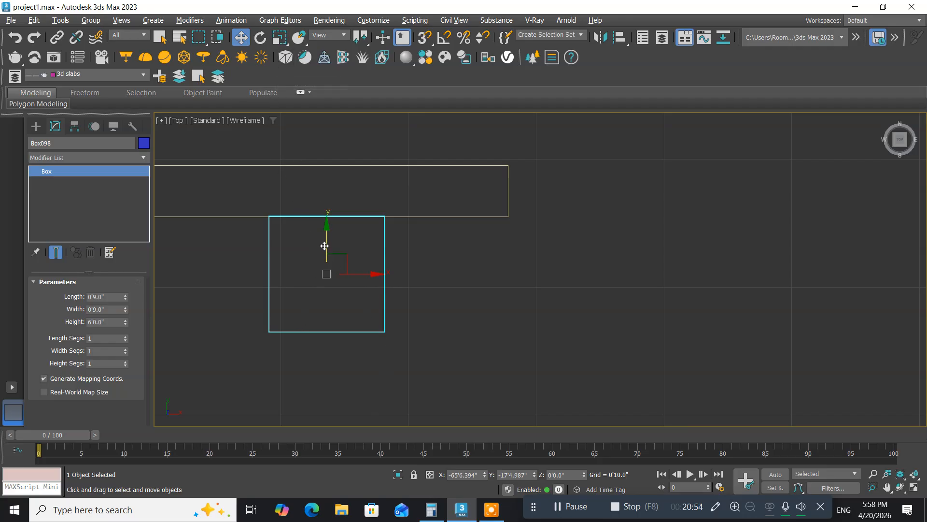
{"action": "left_click_drag", "start_coordinate": [325, 233], "coordinate": [326, 247]}
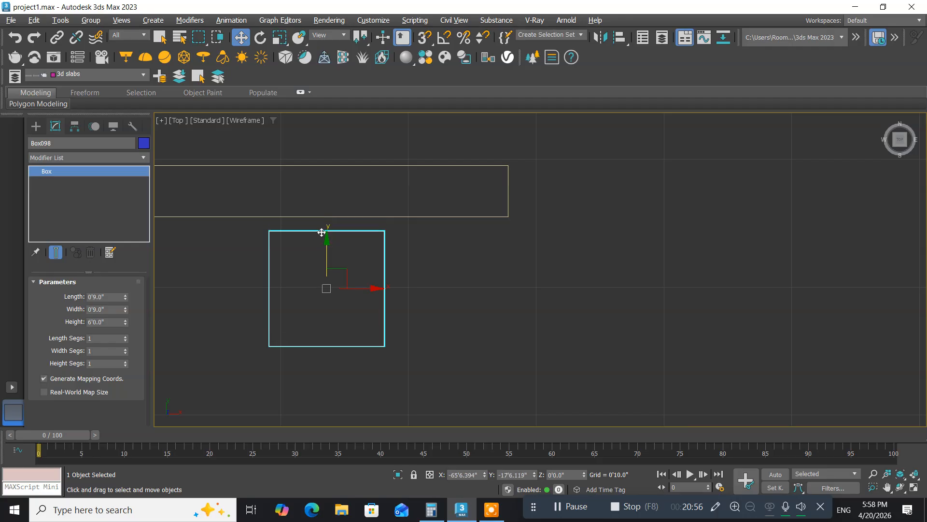
{"action": "left_click", "coordinate": [423, 38]}
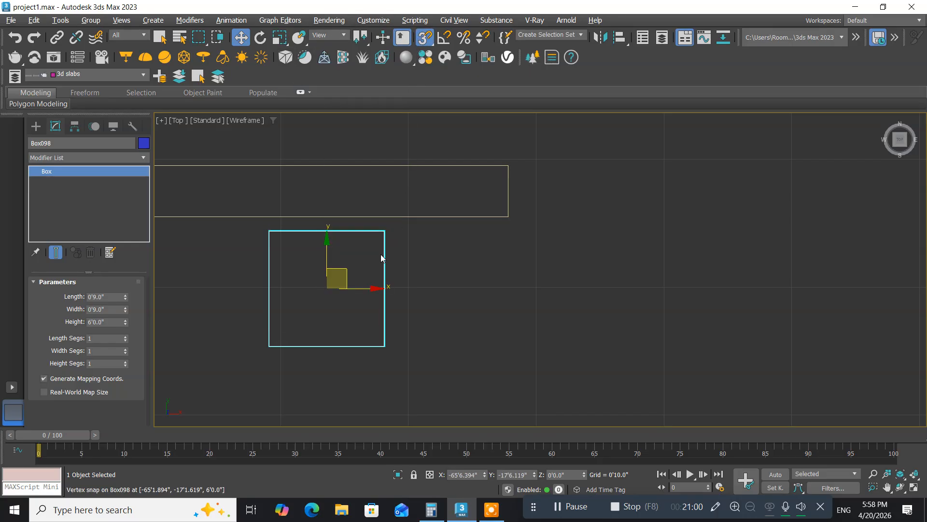
{"action": "left_click_drag", "start_coordinate": [382, 230], "coordinate": [502, 218]}
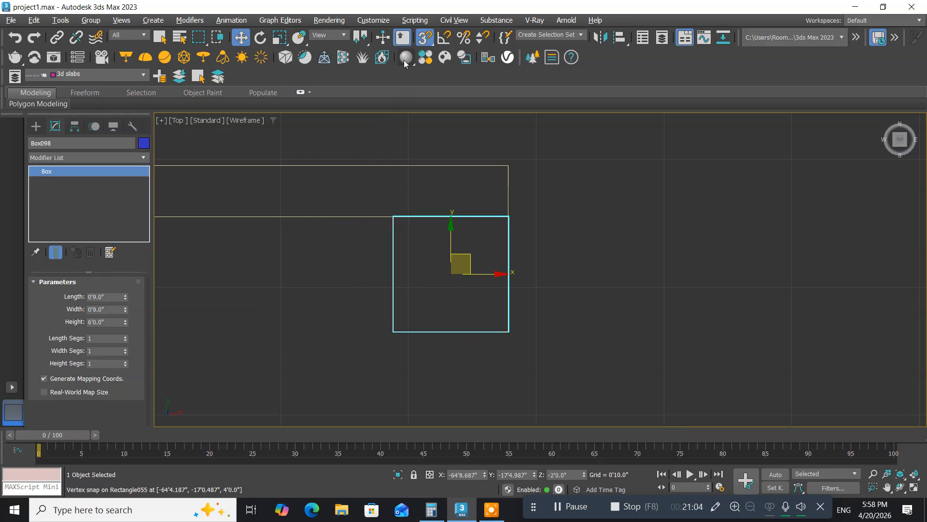
{"action": "left_click", "coordinate": [425, 39]}
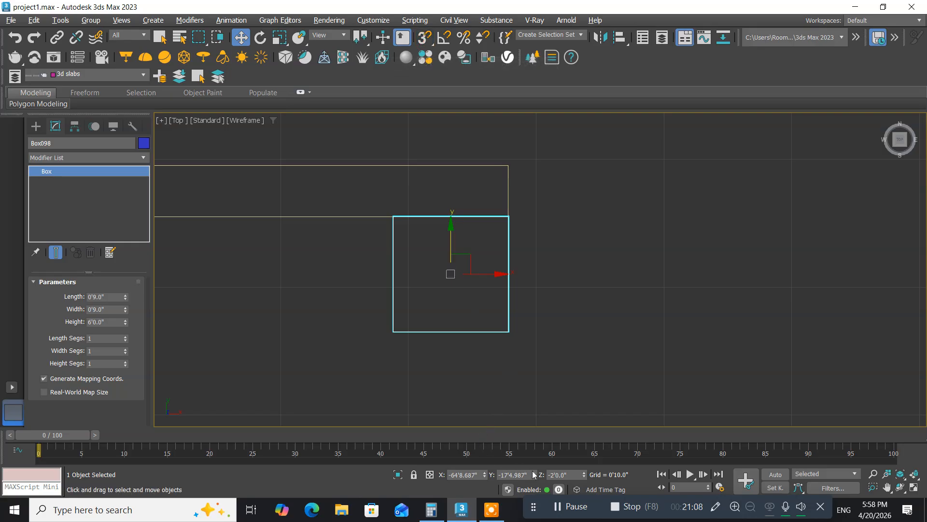
Set the gate-side pillar's Z position to 0.
{"action": "left_click", "coordinate": [575, 474]}
{"action": "type", "text": "0"}
{"action": "key", "text": "Return"}
Change the object color of both the corner pillar and the gate-side pillar to white.
{"action": "middle_click_drag", "start_coordinate": [265, 310], "coordinate": [489, 303]}
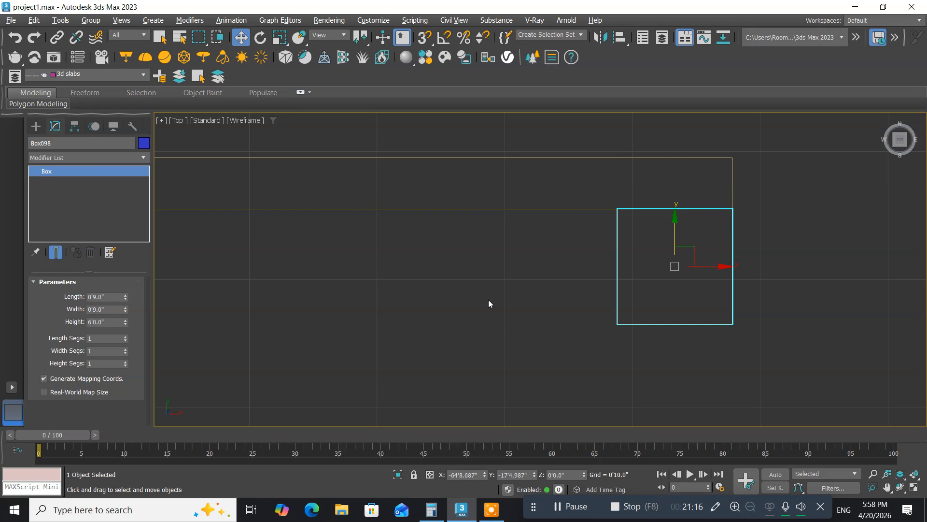
{"action": "scroll", "coordinate": [489, 300], "scroll_direction": "down", "scroll_amount": 8}
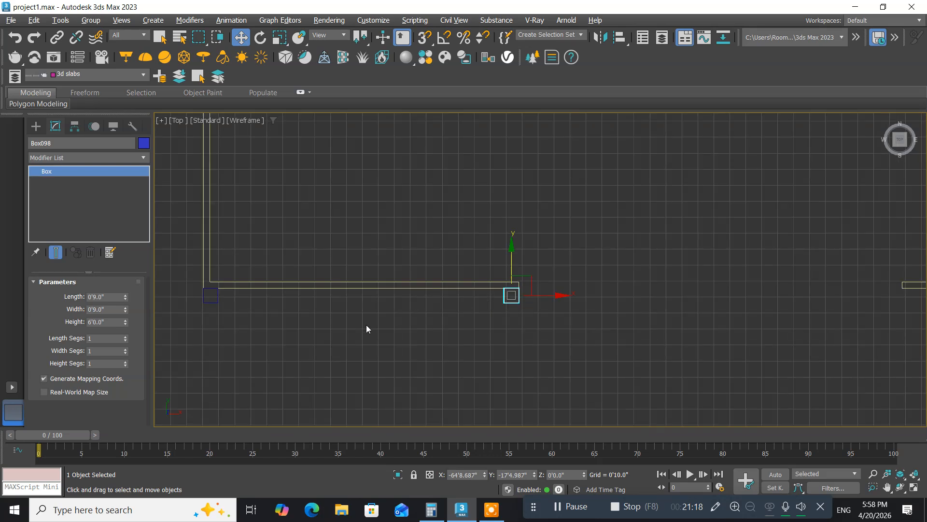
{"action": "mouse_move", "coordinate": [366, 325]}
{"action": "middle_mouse_down"}
{"action": "mouse_move", "coordinate": [393, 321]}
{"action": "mouse_move", "coordinate": [360, 321]}
{"action": "middle_mouse_up"}
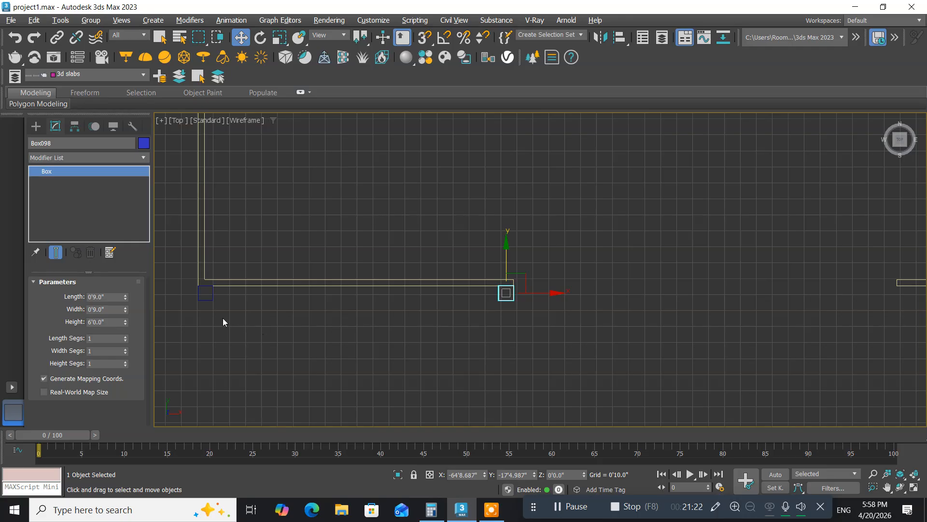
{"action": "scroll", "coordinate": [223, 322], "scroll_direction": "up", "scroll_amount": 4}
{"action": "middle_click_drag", "start_coordinate": [223, 322], "coordinate": [248, 328]}
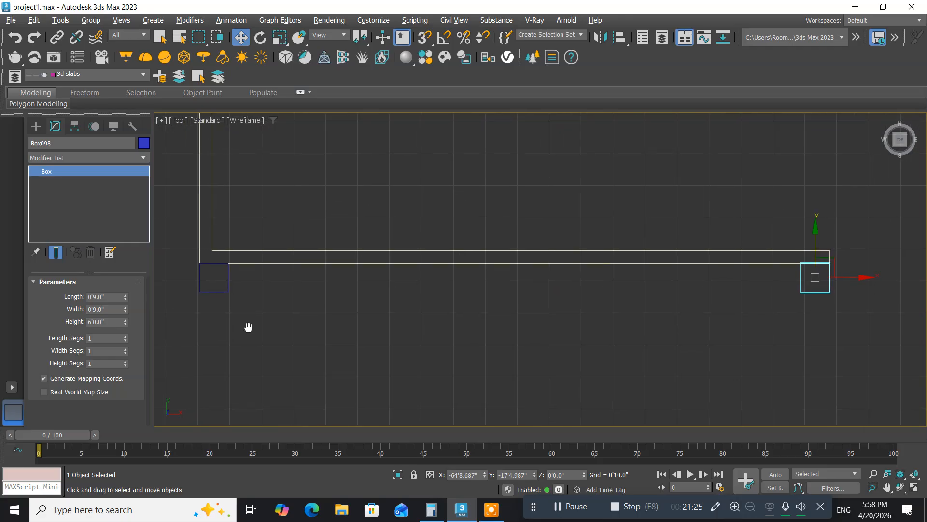
{"action": "left_click", "coordinate": [218, 291]}
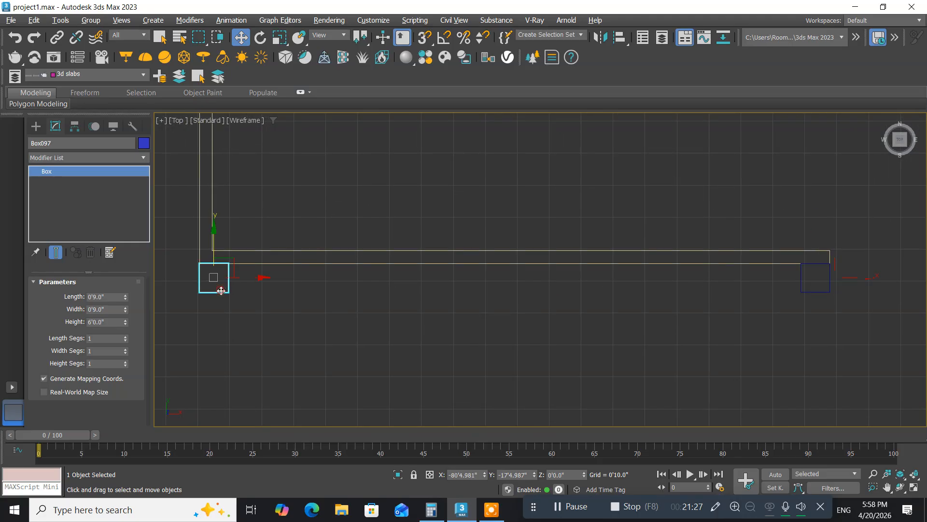
{"action": "left_click", "coordinate": [799, 290], "text": "ctrl"}
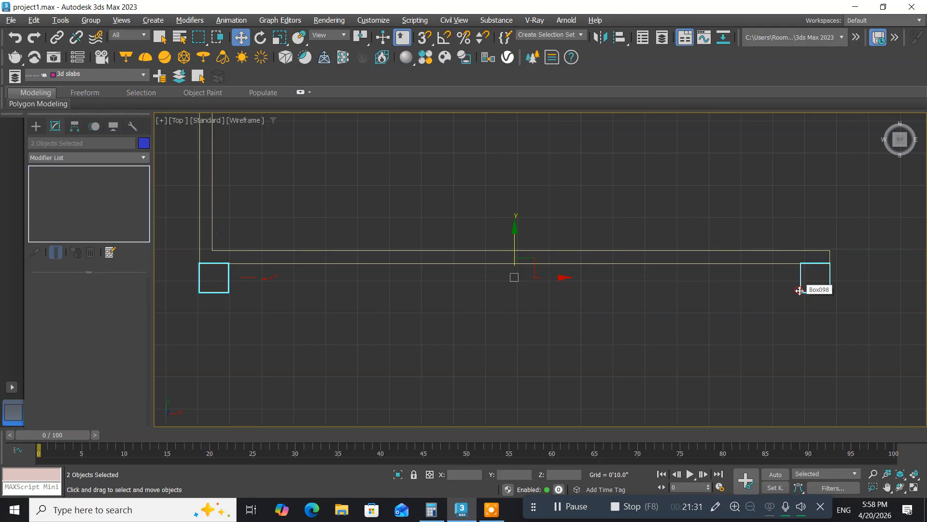
{"action": "left_click", "coordinate": [143, 143]}
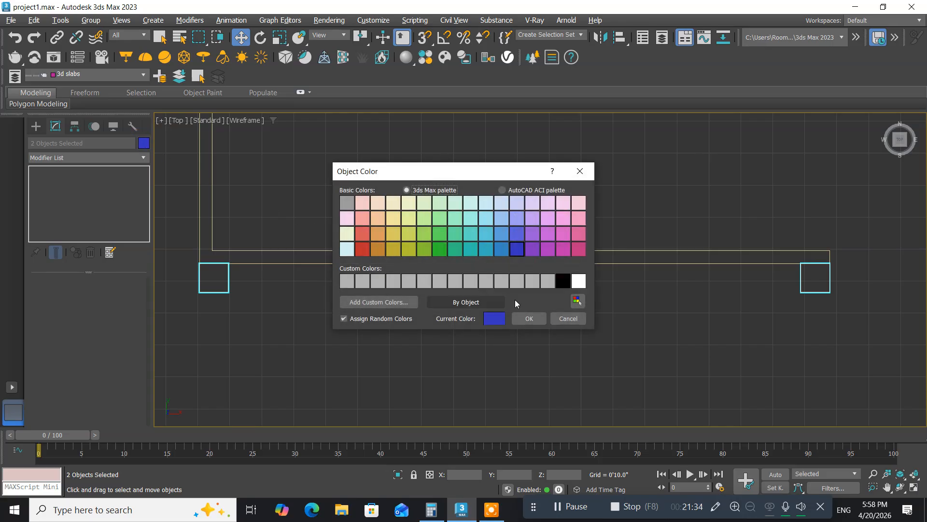
{"action": "left_click", "coordinate": [578, 281]}
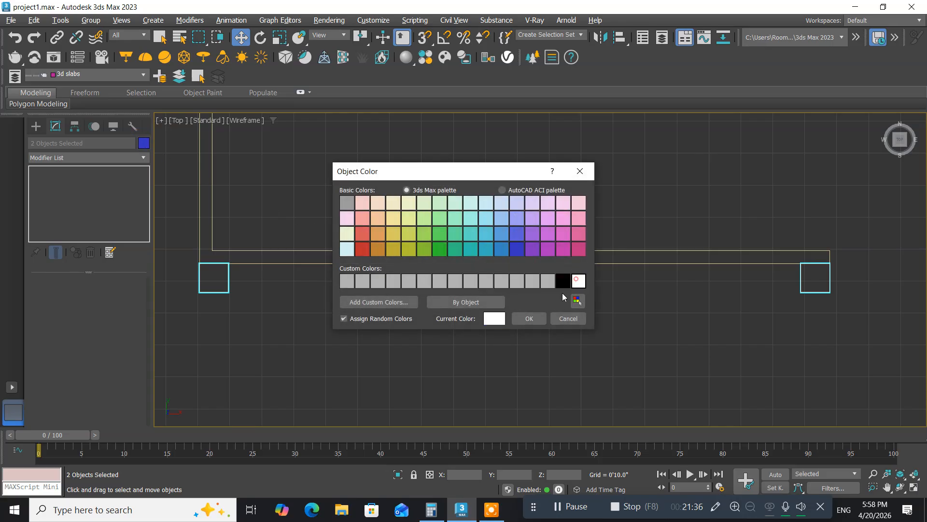
{"action": "left_click", "coordinate": [527, 319]}
{"action": "left_click", "coordinate": [393, 350]}
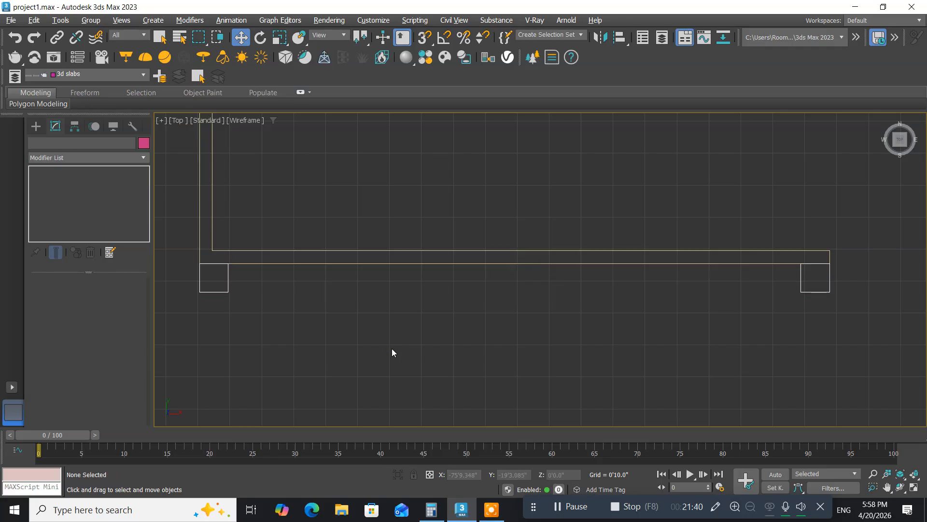
Copy the gate-side pillar once along the X axis to about midway between the two front wall pillars.
{"action": "middle_click_drag", "start_coordinate": [343, 354], "coordinate": [355, 358]}
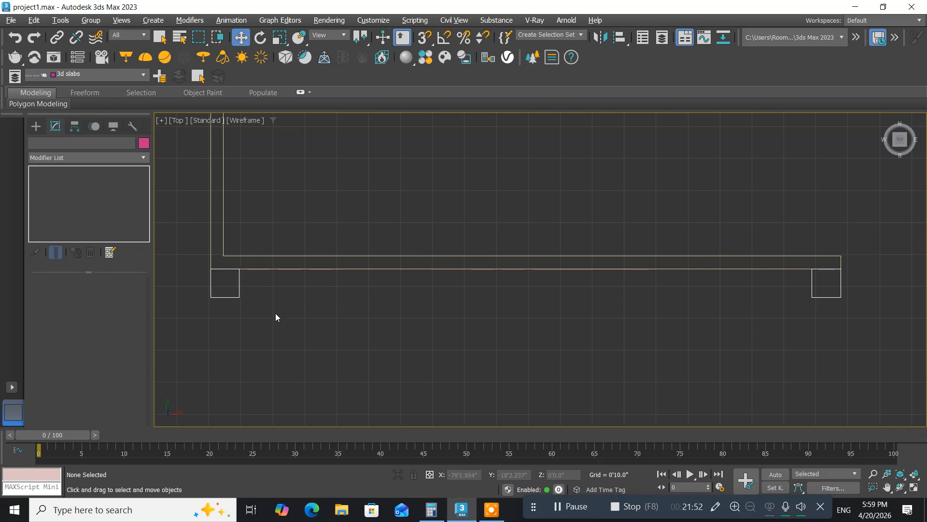
{"action": "middle_click_drag", "start_coordinate": [327, 319], "coordinate": [334, 299]}
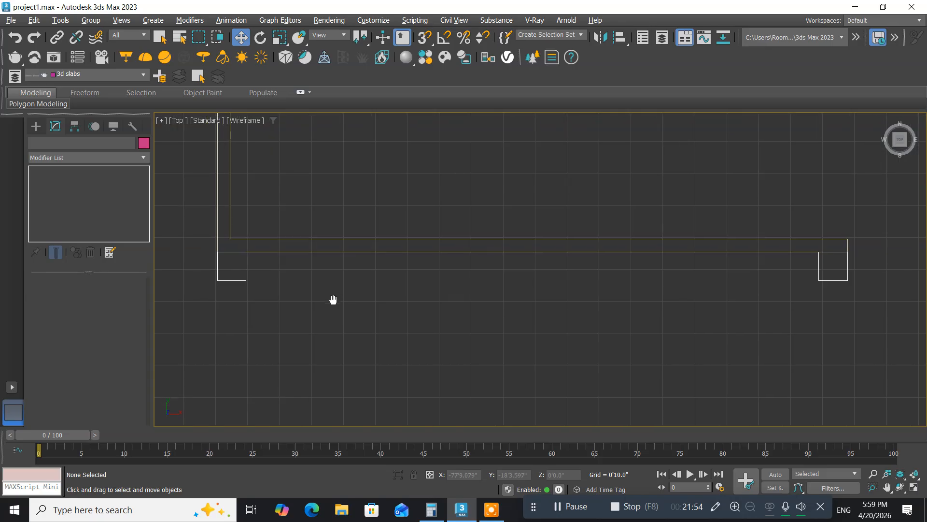
{"action": "left_click", "coordinate": [820, 276]}
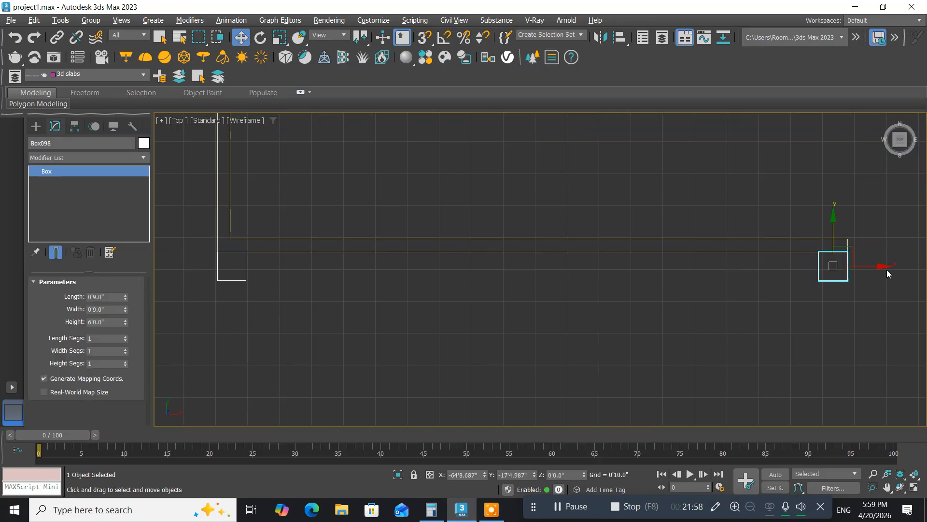
{"action": "mouse_move", "coordinate": [873, 264]}
{"action": "left_mouse_down", "text": "shift"}
{"action": "mouse_move", "coordinate": [560, 261]}
{"action": "mouse_move", "coordinate": [575, 261]}
{"action": "left_mouse_up", "text": "shift"}
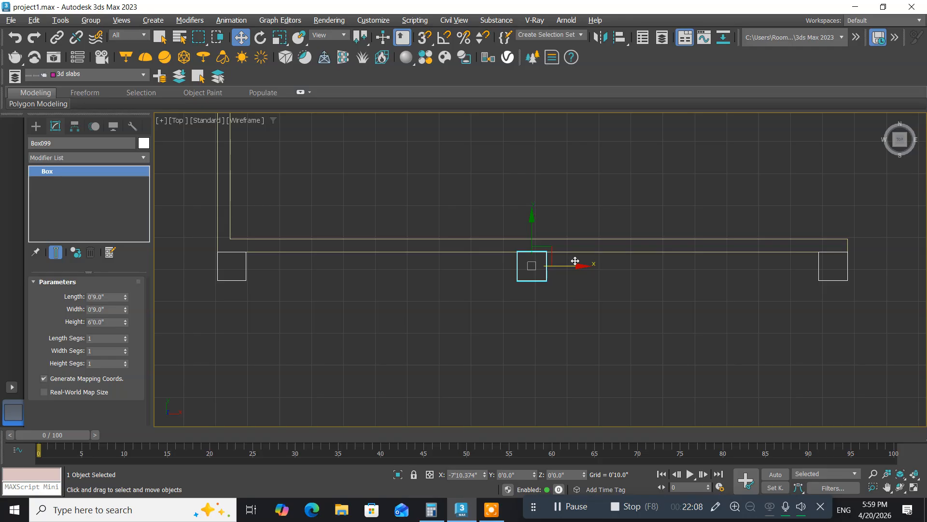
{"action": "left_click_drag", "start_coordinate": [575, 261], "coordinate": [574, 261], "text": "shift"}
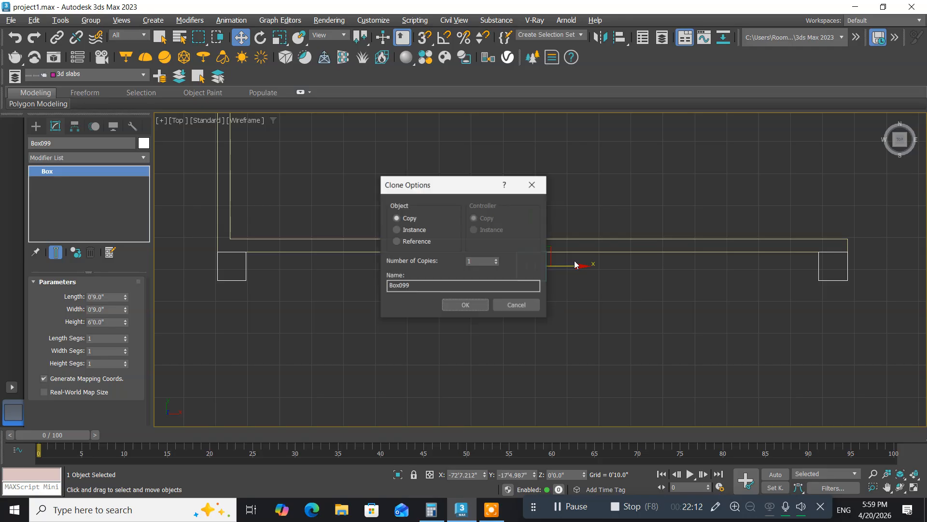
{"action": "left_click", "coordinate": [466, 305]}
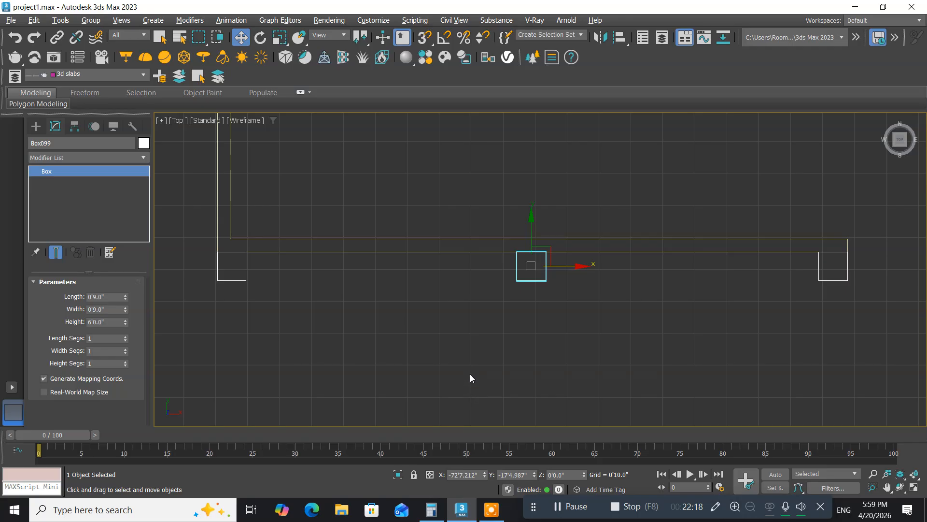
{"action": "left_click", "coordinate": [368, 337]}
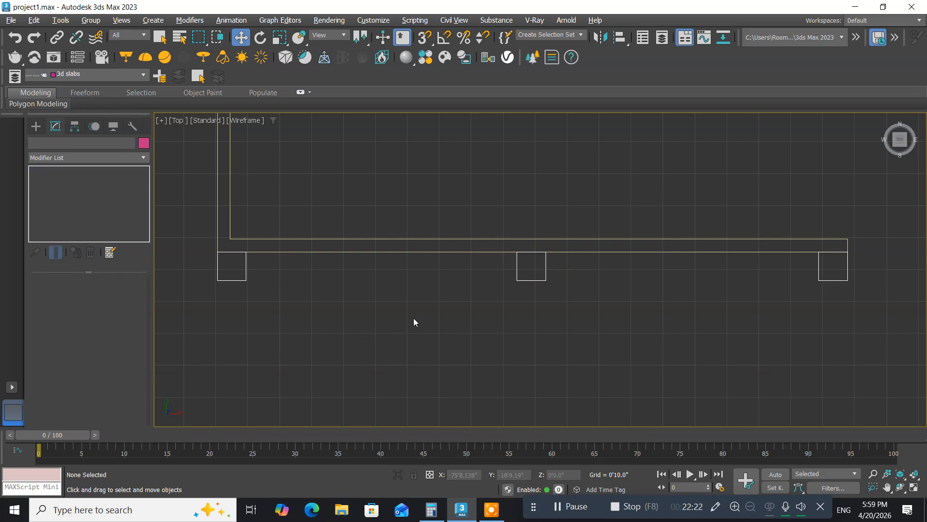
With AutoGrid and 3D snapping enabled, create a box about 16'5" by 9" and 10" high spanning the three front wall pillars.
{"action": "middle_click_drag", "start_coordinate": [414, 319], "coordinate": [400, 341]}
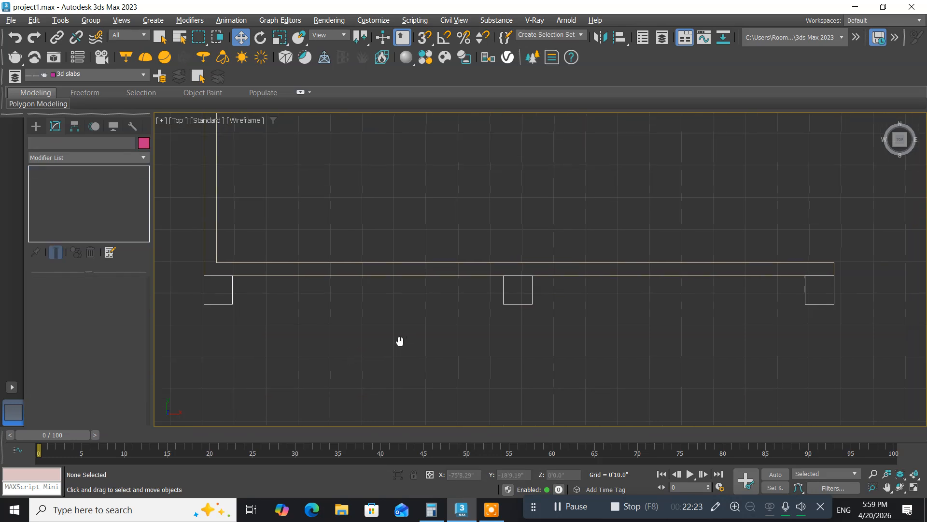
{"action": "left_click", "coordinate": [220, 302]}
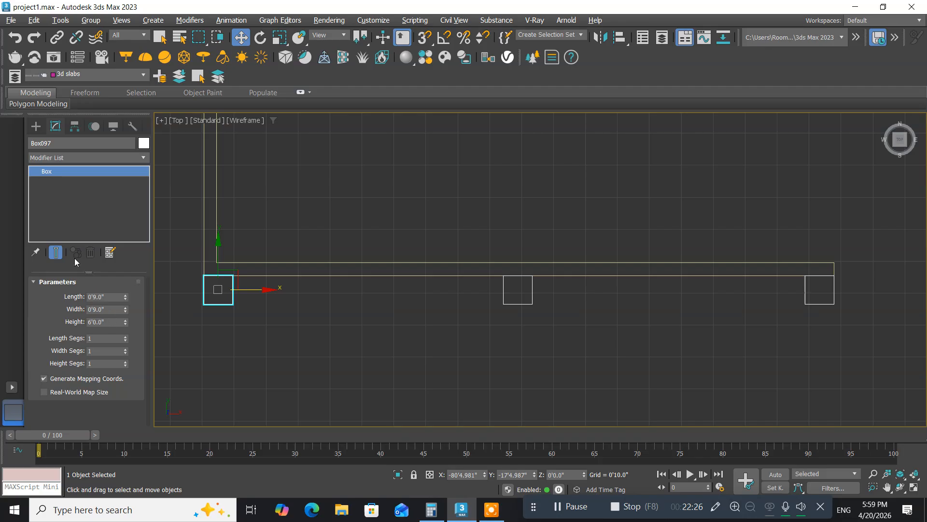
{"action": "left_click", "coordinate": [39, 129]}
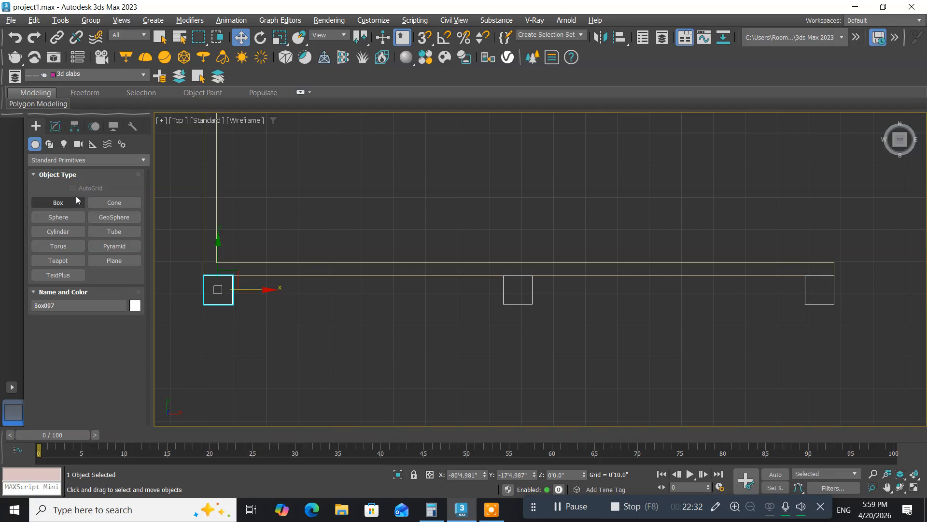
{"action": "left_click", "coordinate": [57, 202]}
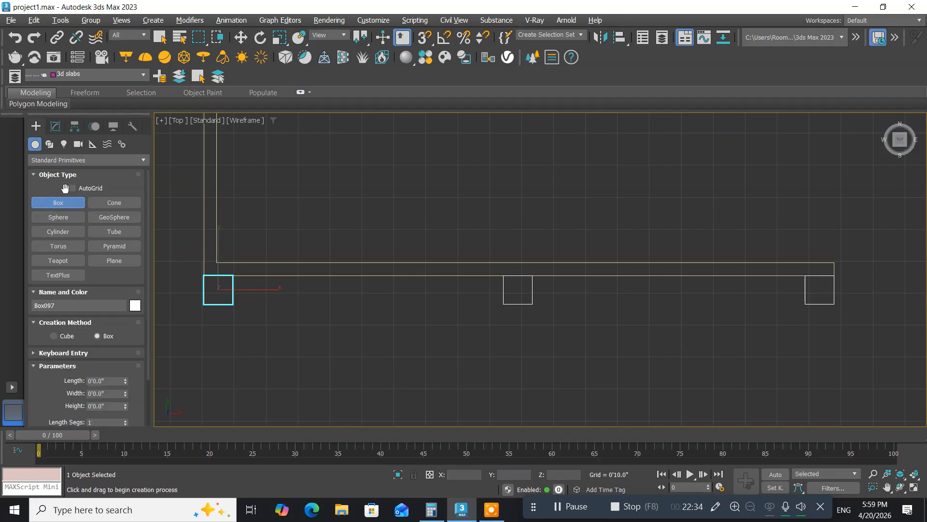
{"action": "left_click", "coordinate": [72, 188]}
{"action": "left_click", "coordinate": [421, 38]}
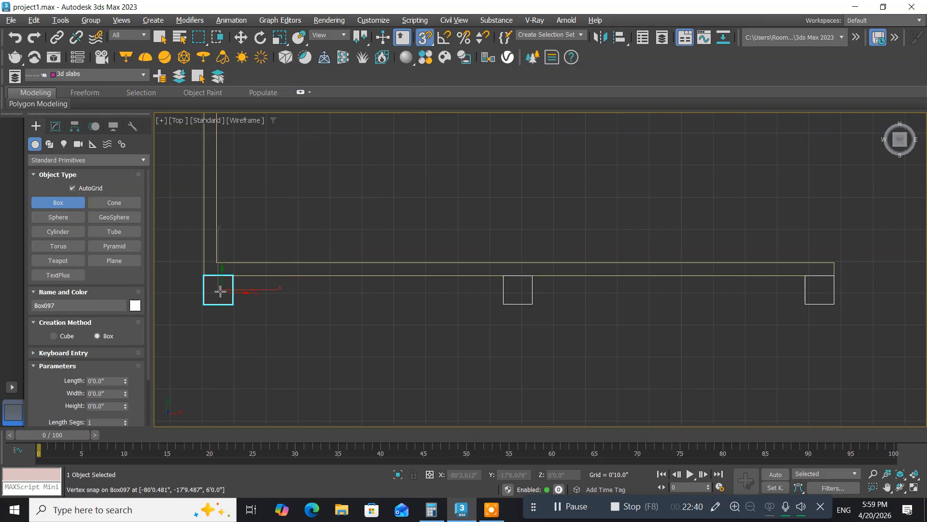
{"action": "left_click_drag", "start_coordinate": [204, 276], "coordinate": [834, 302]}
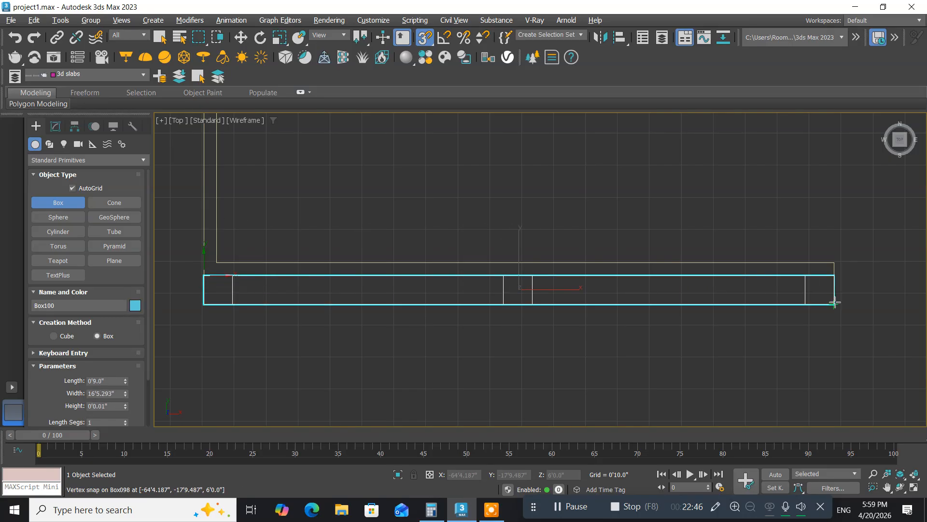
{"action": "left_click_drag", "start_coordinate": [835, 303], "coordinate": [833, 302]}
{"action": "left_click", "coordinate": [778, 279]}
{"action": "left_click", "coordinate": [240, 37]}
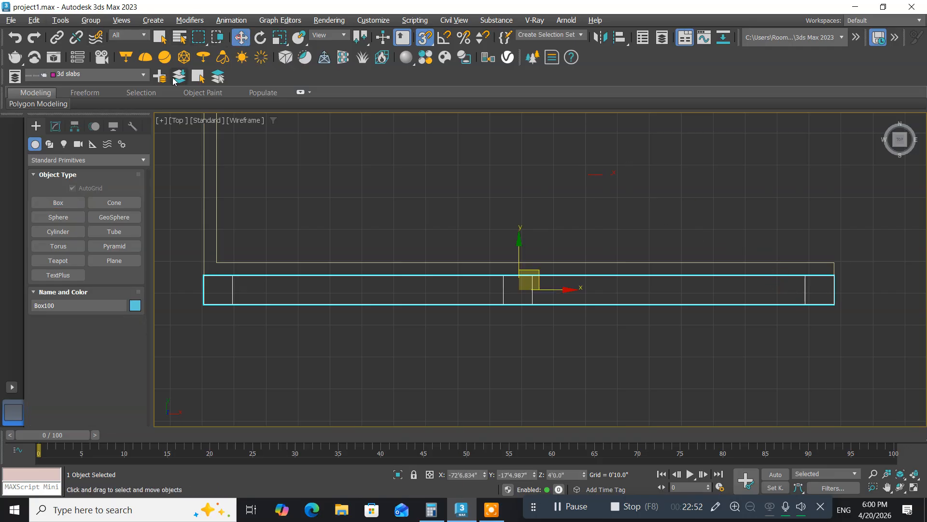
Set the spanning beam's height to 9".
{"action": "left_click", "coordinate": [55, 126]}
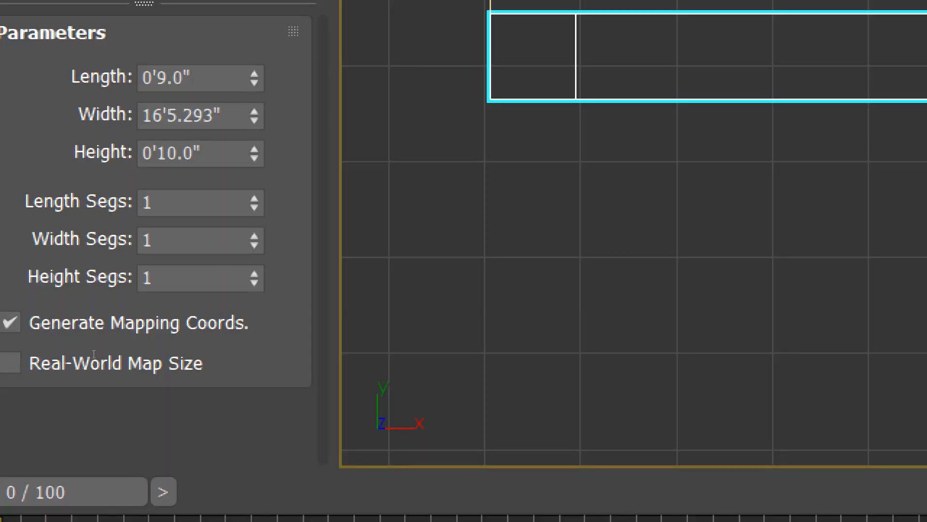
{"action": "left_click_drag", "start_coordinate": [199, 153], "coordinate": [1, 153]}
{"action": "type", "text": "9"}
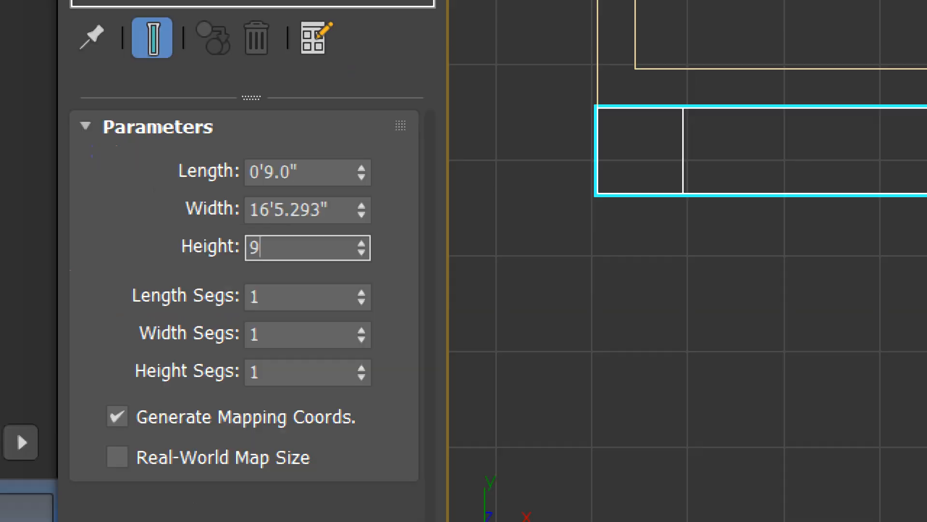
{"action": "key", "text": "Return"}
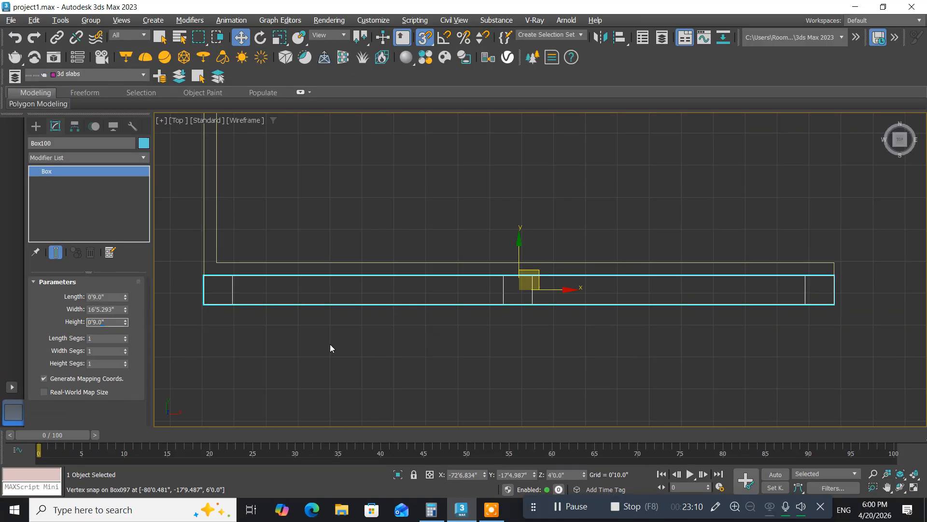
With snapping off, raise the beam in the Front view to just above the pillar tops, at about 6'0.8" in Z.
{"action": "middle_click_drag", "start_coordinate": [329, 344], "coordinate": [372, 338]}
{"action": "key", "text": "alt+w"}
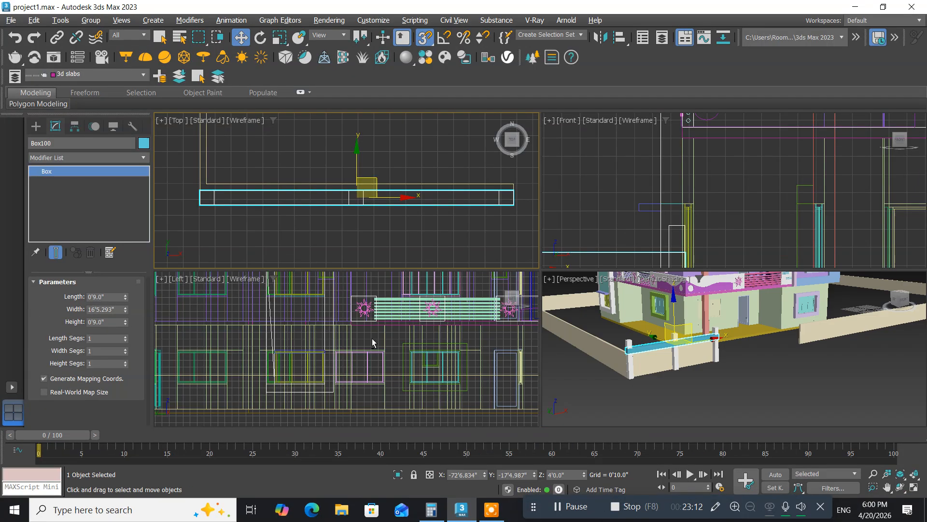
{"action": "middle_click_drag", "start_coordinate": [619, 378], "coordinate": [594, 382]}
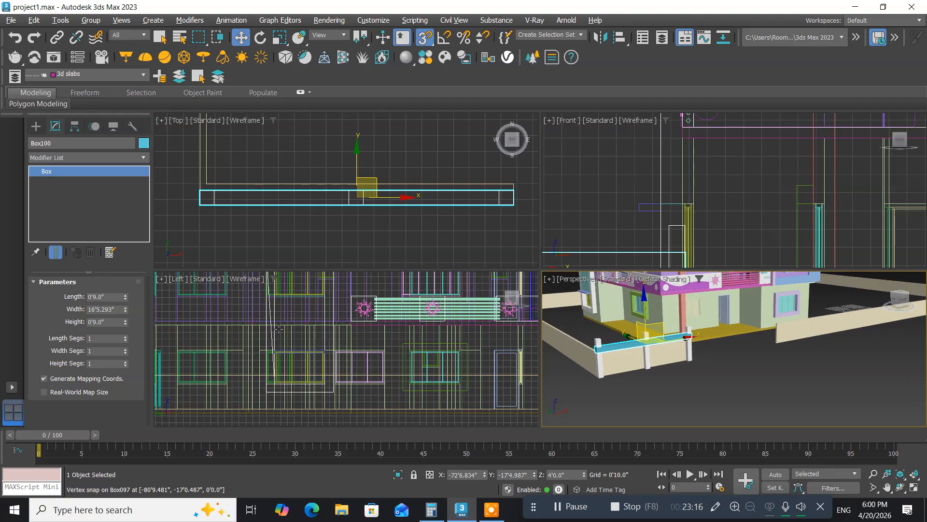
{"action": "middle_click_drag", "start_coordinate": [609, 222], "coordinate": [618, 138]}
{"action": "scroll", "coordinate": [660, 207], "scroll_direction": "down", "scroll_amount": 5}
{"action": "mouse_move", "coordinate": [656, 213]}
{"action": "middle_mouse_down"}
{"action": "mouse_move", "coordinate": [653, 240]}
{"action": "mouse_move", "coordinate": [646, 226]}
{"action": "middle_mouse_up"}
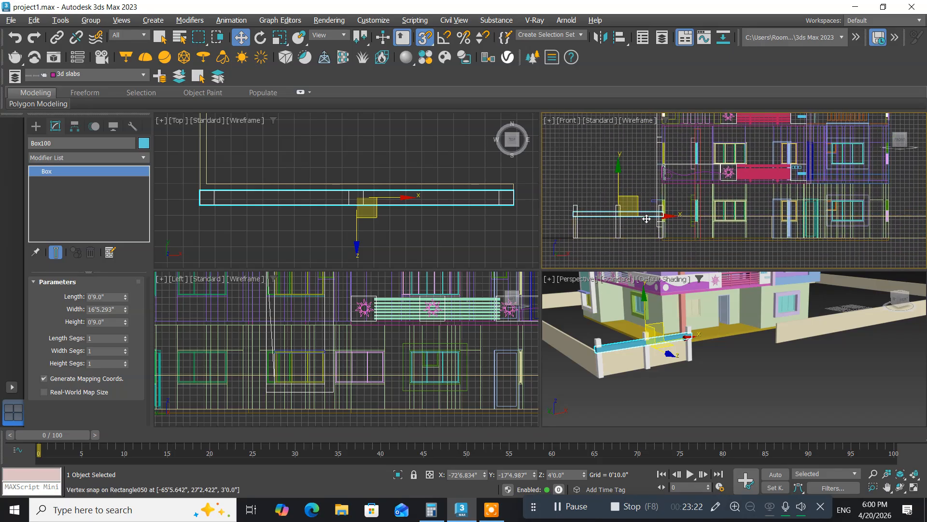
{"action": "key", "text": "alt+w"}
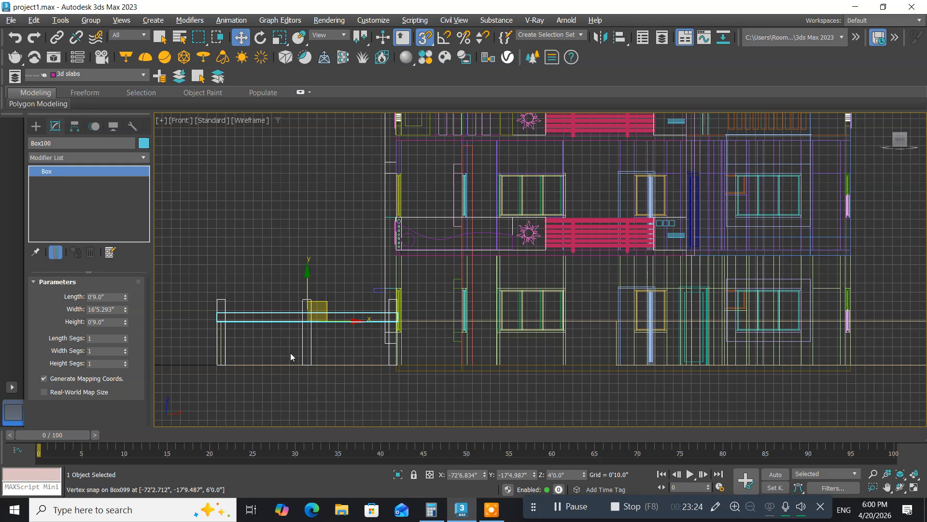
{"action": "scroll", "coordinate": [291, 353], "scroll_direction": "up", "scroll_amount": 3}
{"action": "middle_click_drag", "start_coordinate": [315, 347], "coordinate": [394, 340]}
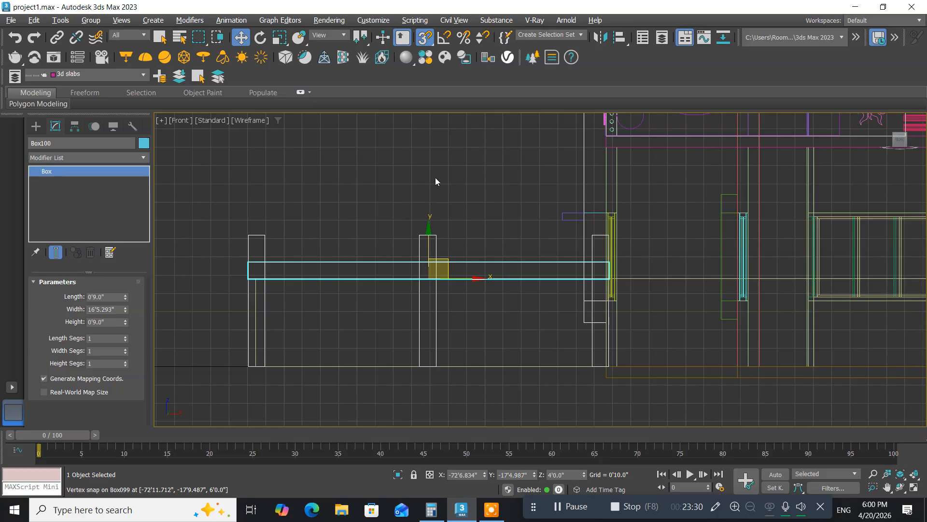
{"action": "left_click", "coordinate": [425, 37]}
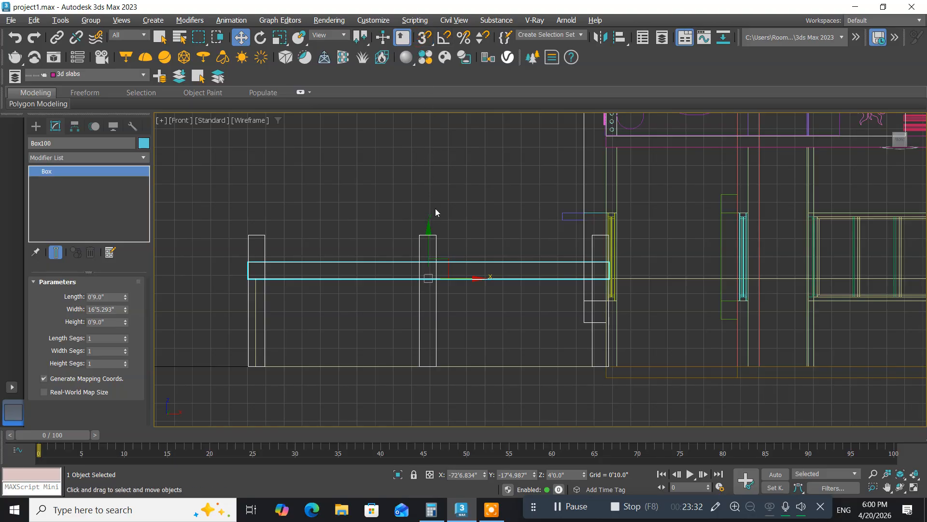
{"action": "left_click_drag", "start_coordinate": [428, 230], "coordinate": [427, 187]}
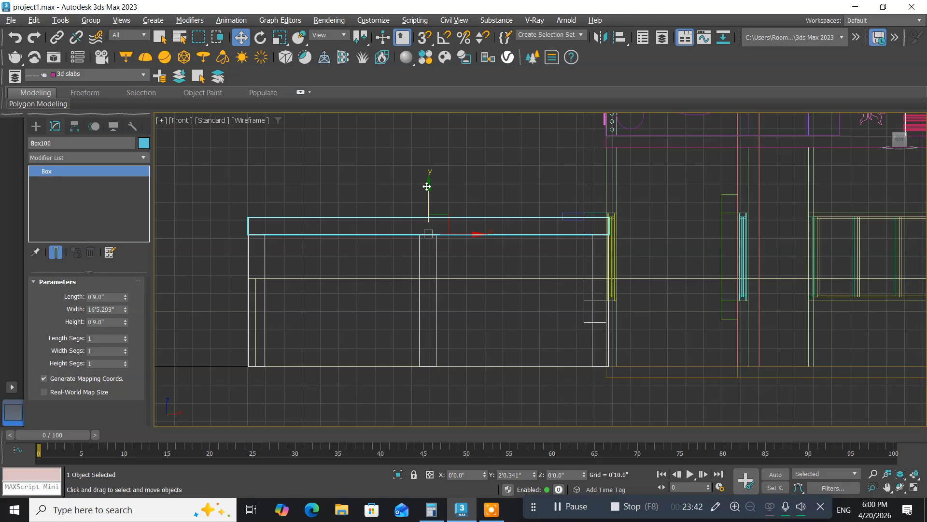
{"action": "left_click_drag", "start_coordinate": [427, 187], "coordinate": [427, 186]}
{"action": "scroll", "coordinate": [300, 252], "scroll_direction": "up", "scroll_amount": 4}
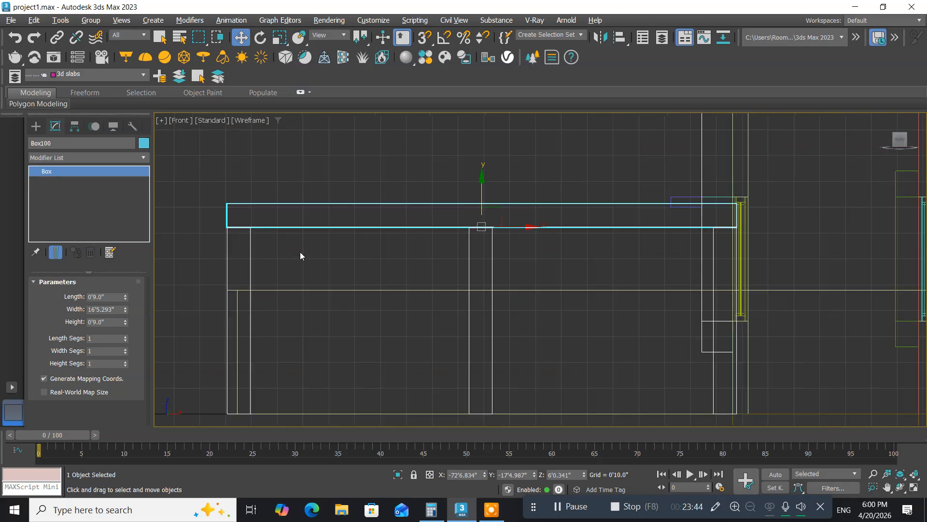
{"action": "middle_click_drag", "start_coordinate": [300, 251], "coordinate": [359, 242]}
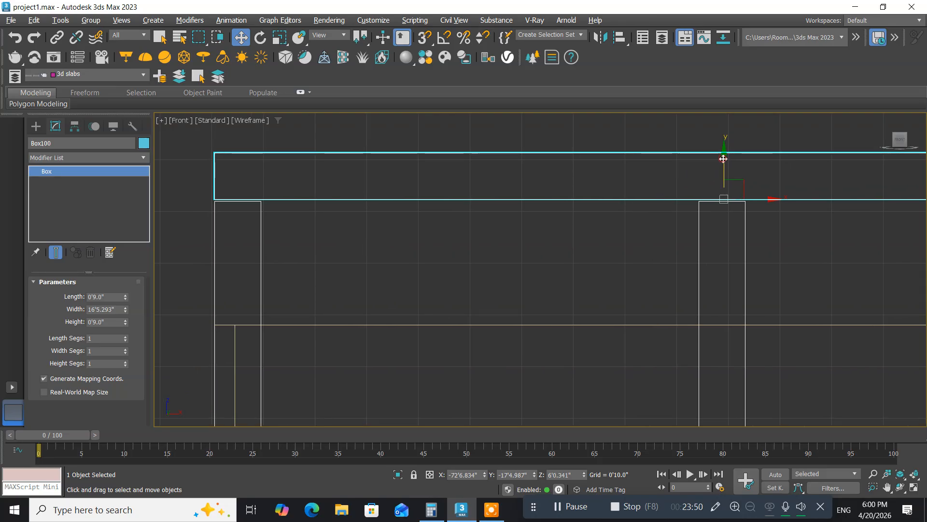
{"action": "left_click_drag", "start_coordinate": [723, 159], "coordinate": [724, 157]}
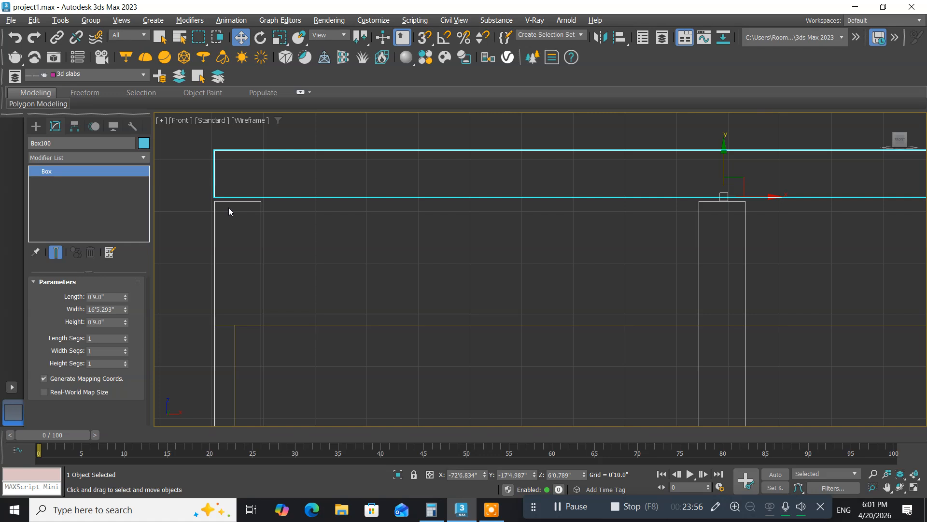
Snap the beam's lower corner to the top corner of the corner pillar in the Front view.
{"action": "scroll", "coordinate": [229, 211], "scroll_direction": "up", "scroll_amount": 5}
{"action": "middle_click_drag", "start_coordinate": [230, 211], "coordinate": [406, 265]}
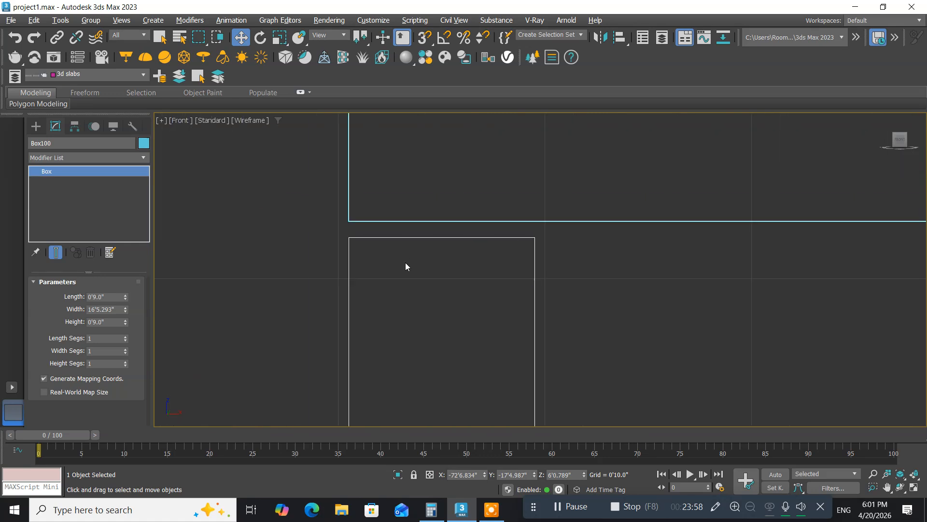
{"action": "left_click", "coordinate": [421, 38]}
{"action": "left_click_drag", "start_coordinate": [349, 219], "coordinate": [348, 237]}
{"action": "scroll", "coordinate": [413, 222], "scroll_direction": "down", "scroll_amount": 6}
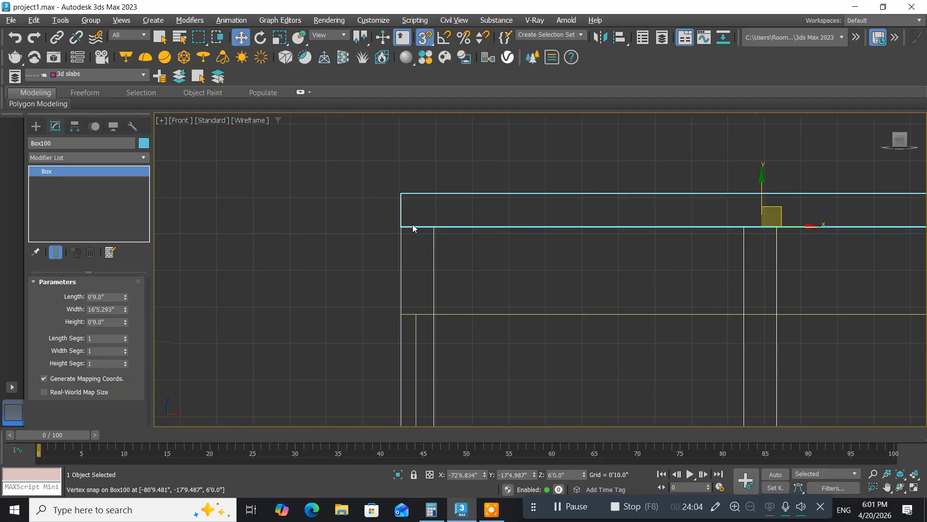
Inspect how the beam sits on the three pillars in the Front view and in the maximized Perspective view.
{"action": "middle_click_drag", "start_coordinate": [569, 272], "coordinate": [348, 242]}
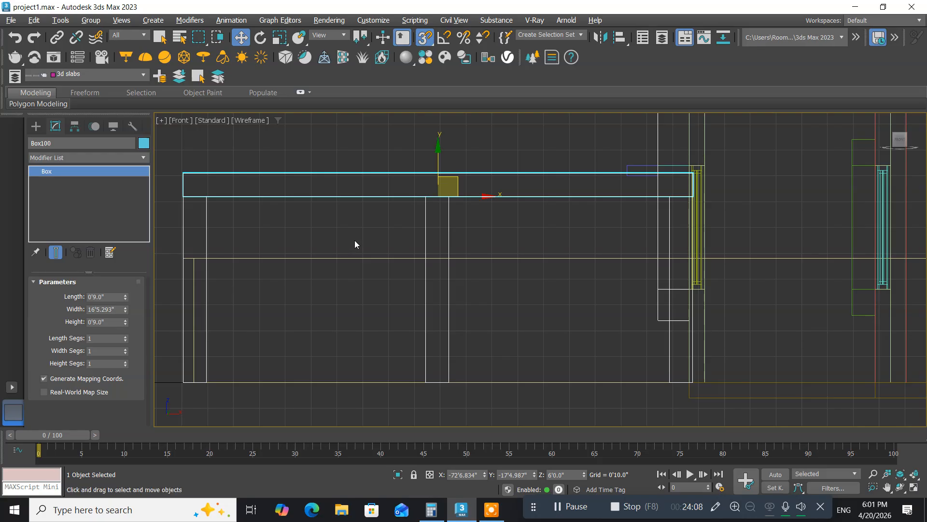
{"action": "middle_click_drag", "start_coordinate": [360, 241], "coordinate": [398, 247]}
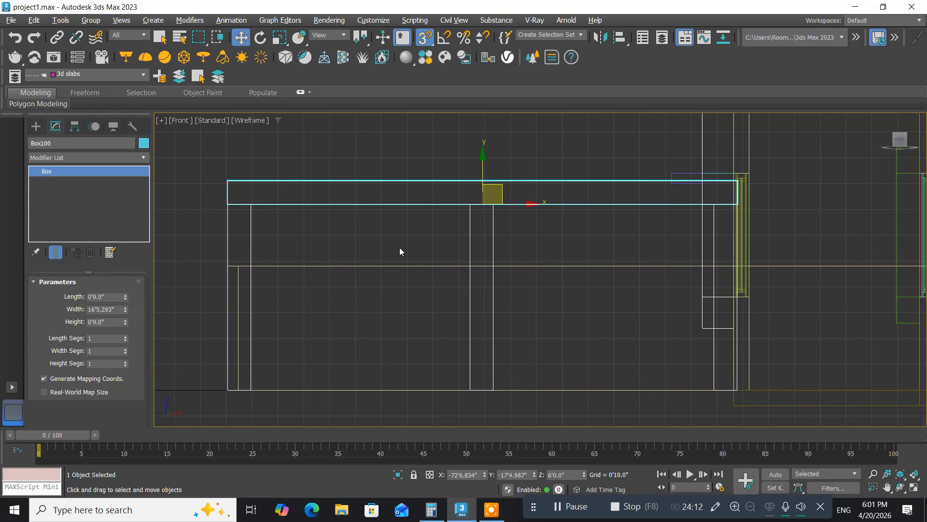
{"action": "key", "text": "alt+w"}
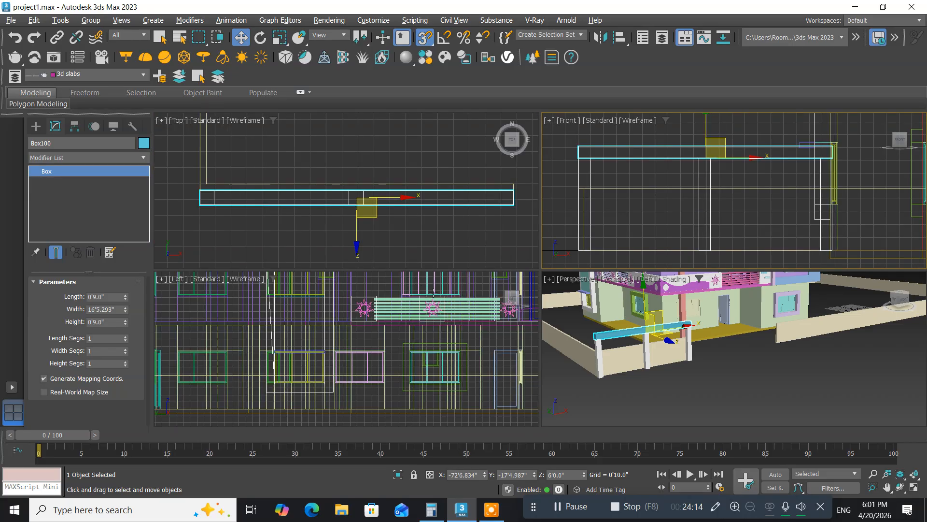
{"action": "scroll", "coordinate": [625, 353], "scroll_direction": "up", "scroll_amount": 5}
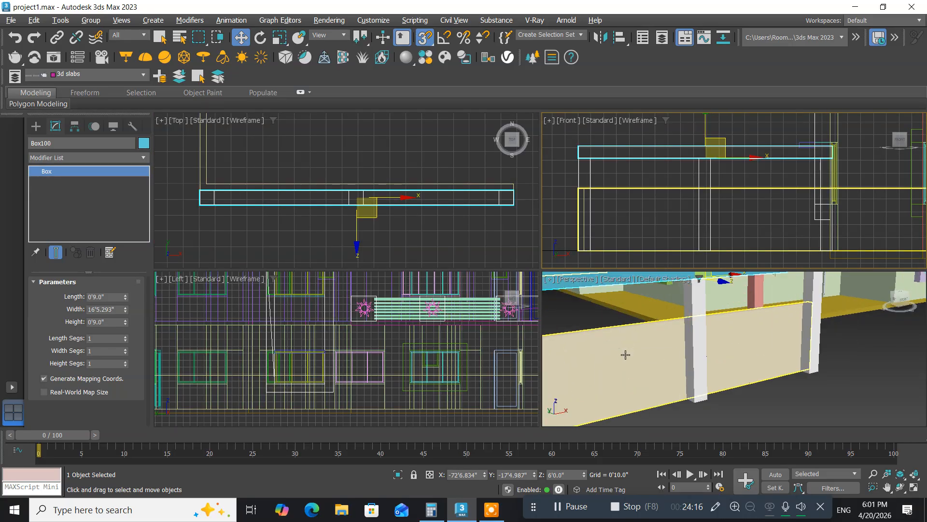
{"action": "scroll", "coordinate": [625, 355], "scroll_direction": "down", "scroll_amount": 5}
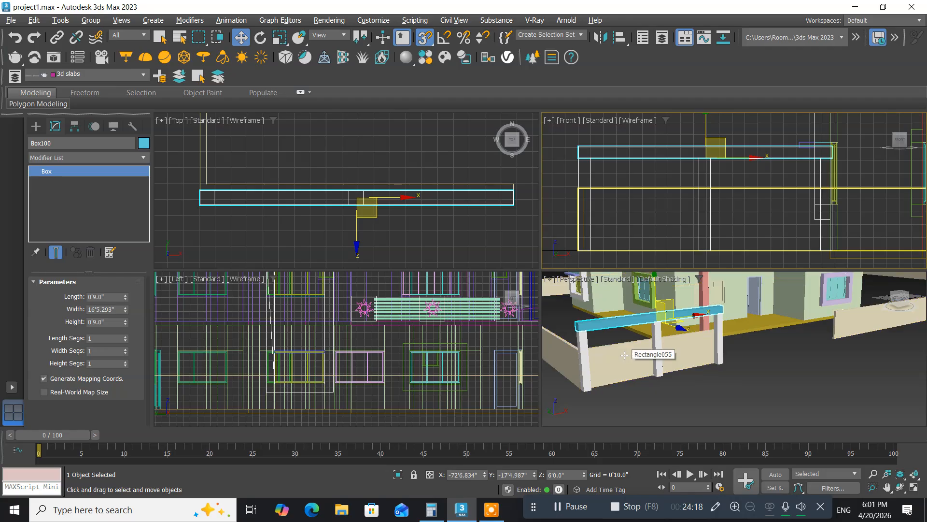
{"action": "key", "text": "alt+w"}
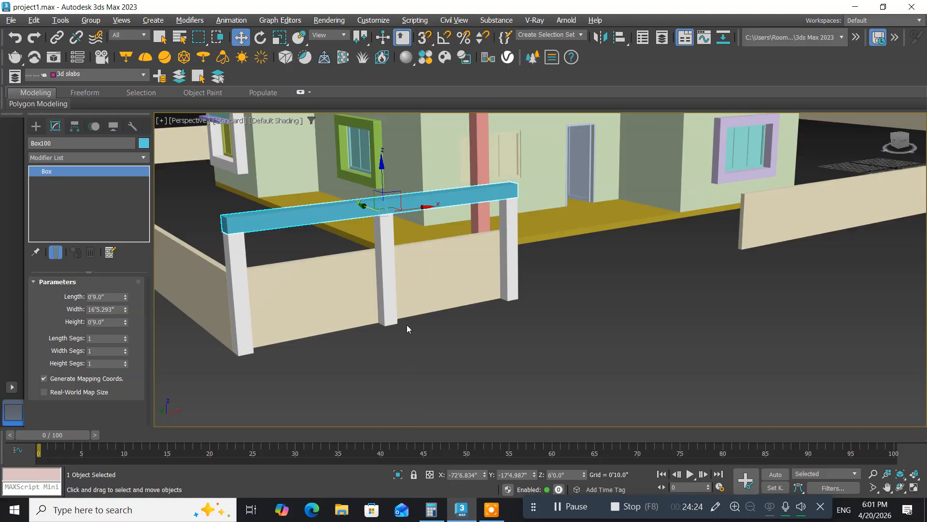
Delete the middle white pillar under the beam, between the two end pillars.
{"action": "left_click", "coordinate": [389, 308]}
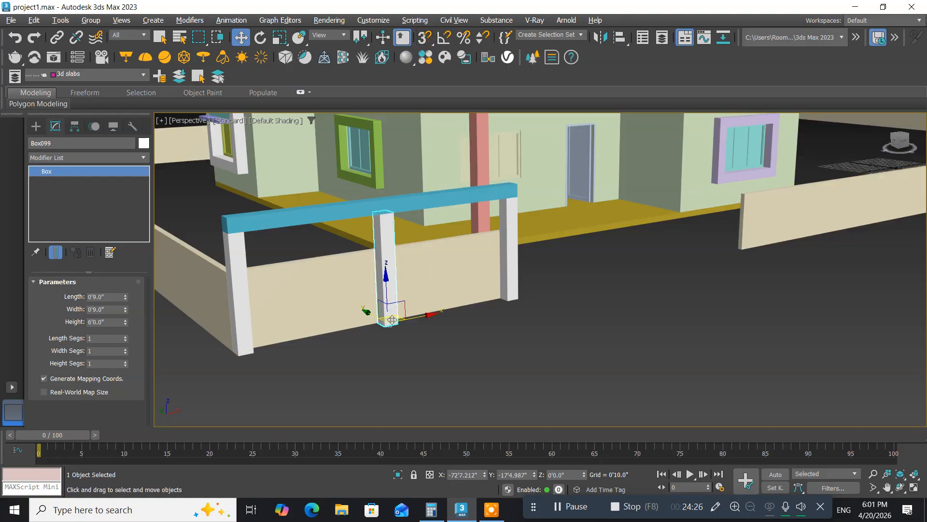
{"action": "key", "text": "Delete"}
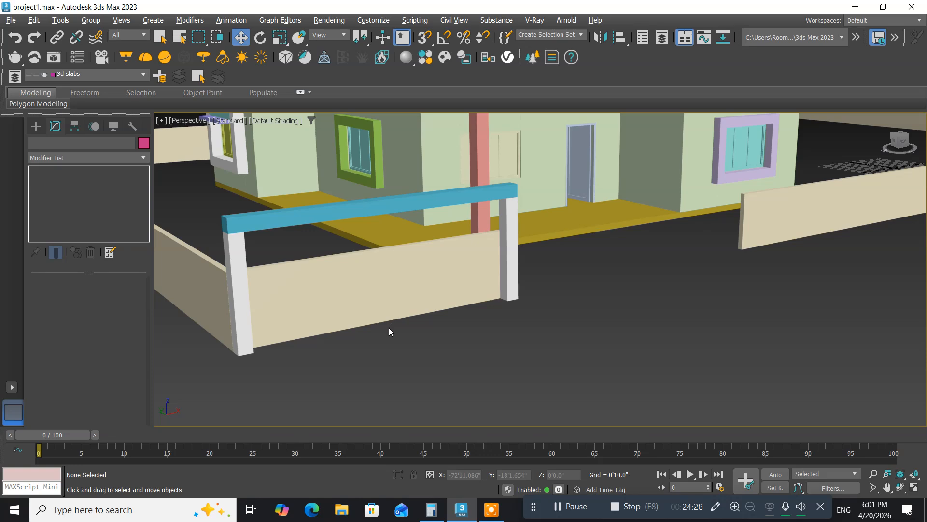
{"action": "mouse_move", "coordinate": [318, 362]}
{"action": "middle_mouse_down"}
{"action": "mouse_move", "coordinate": [325, 381]}
{"action": "mouse_move", "coordinate": [320, 371]}
{"action": "middle_mouse_up"}
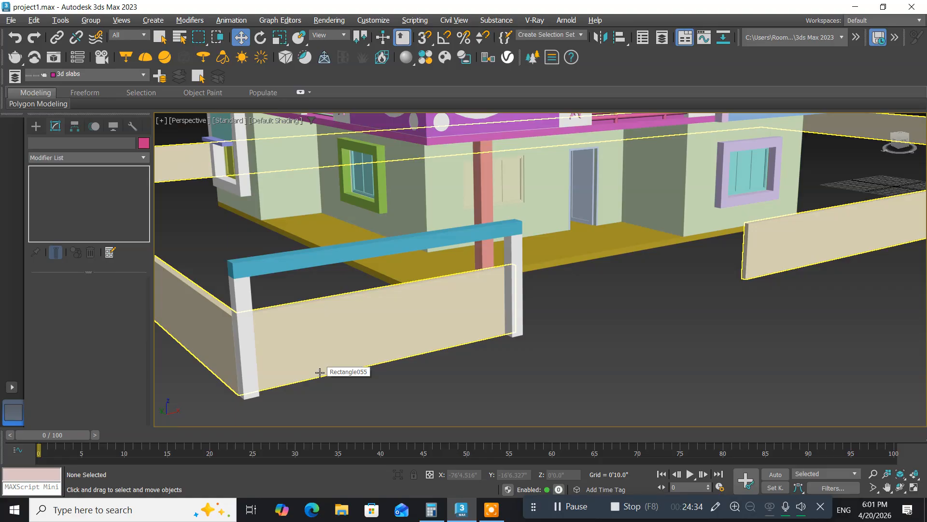
In the Top view, make one Copy clone of the gate-side pillar near mid-span and shift it in Y onto the wall, at about -16'10".
{"action": "key", "text": "alt+w"}
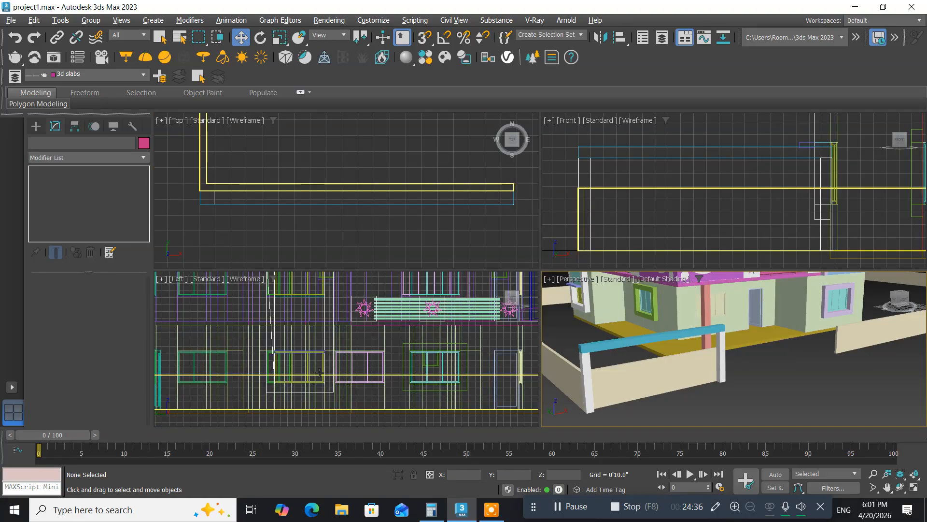
{"action": "middle_click_drag", "start_coordinate": [288, 233], "coordinate": [268, 204]}
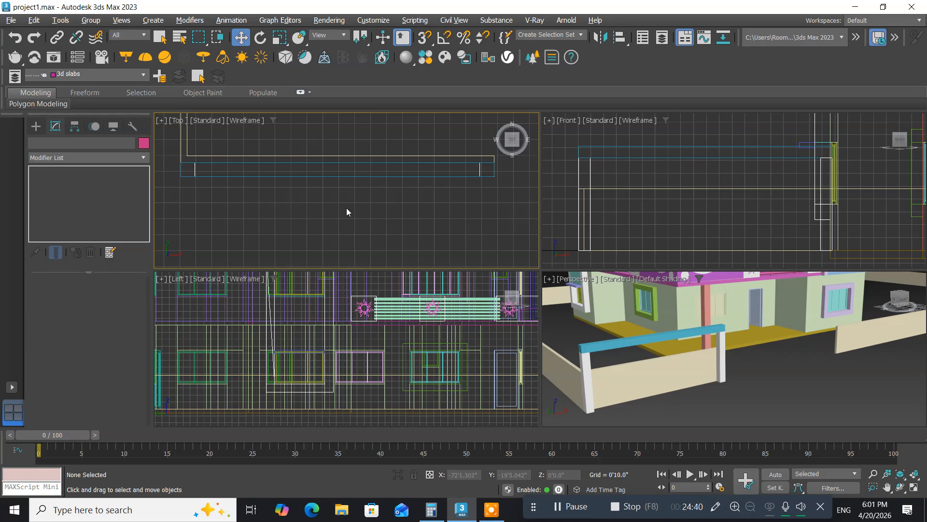
{"action": "middle_click_drag", "start_coordinate": [431, 197], "coordinate": [421, 203]}
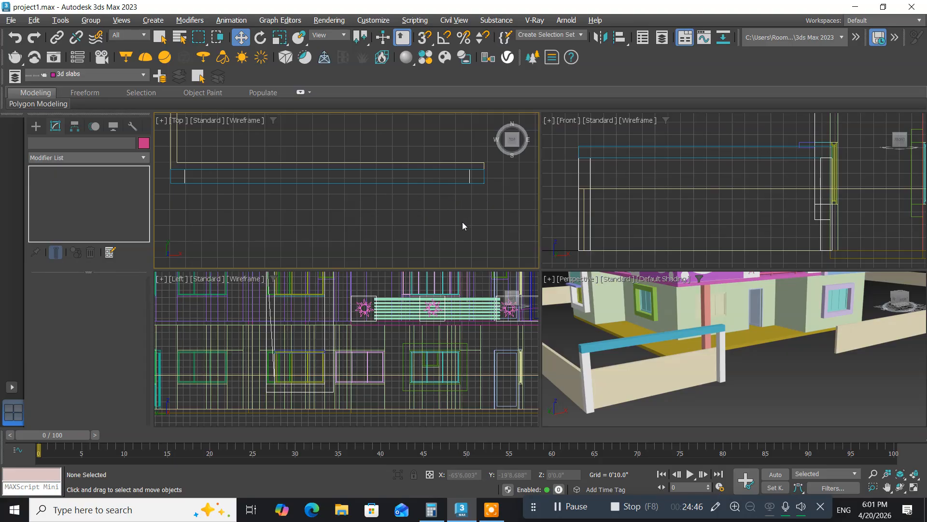
{"action": "left_click", "coordinate": [718, 350]}
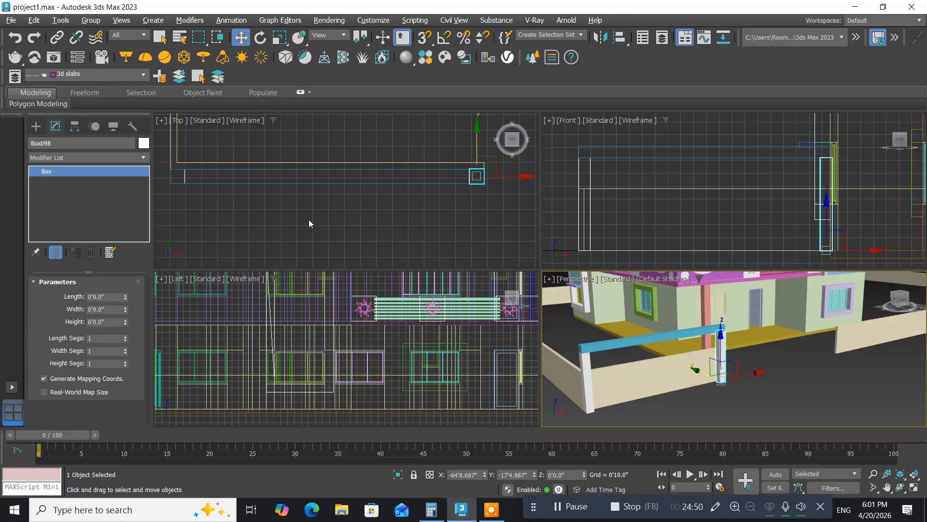
{"action": "key", "text": "alt+w"}
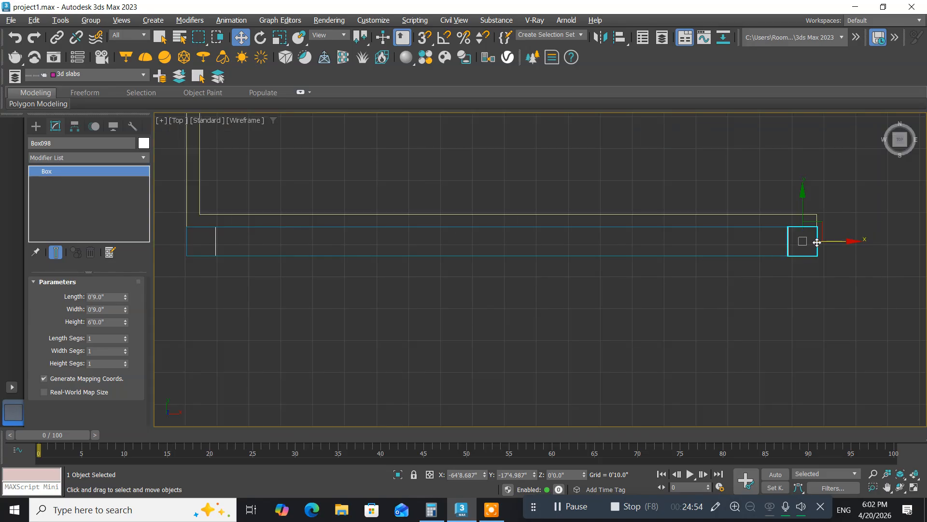
{"action": "left_click_drag", "start_coordinate": [838, 241], "coordinate": [530, 265], "text": "shift"}
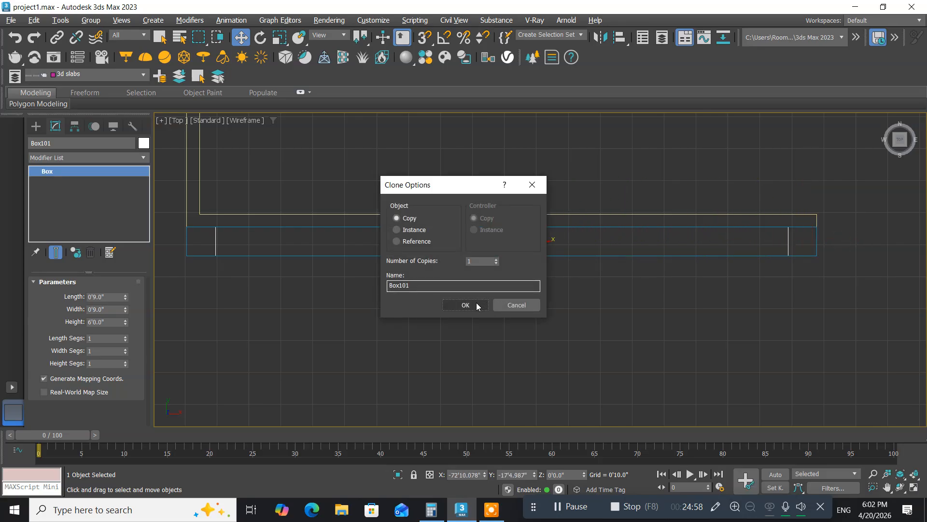
{"action": "left_click", "coordinate": [471, 304]}
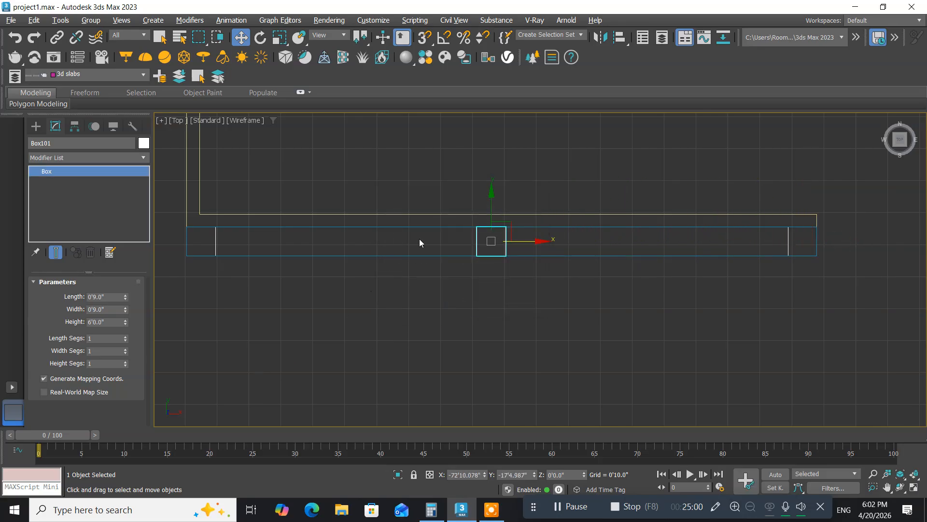
{"action": "left_click_drag", "start_coordinate": [493, 196], "coordinate": [493, 175]}
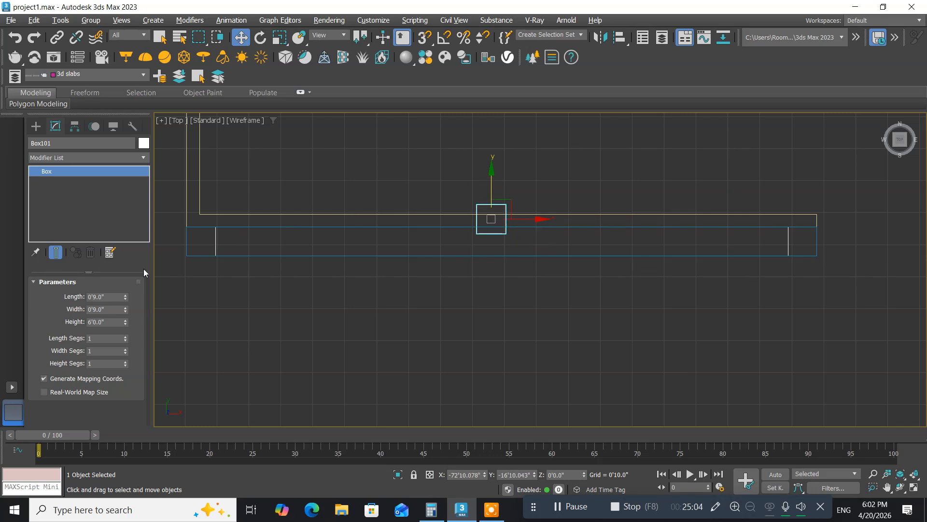
Set the copied box's length and width to 4" each.
{"action": "left_click", "coordinate": [106, 297]}
{"action": "type", "text": "4"}
{"action": "key", "text": "Return"}
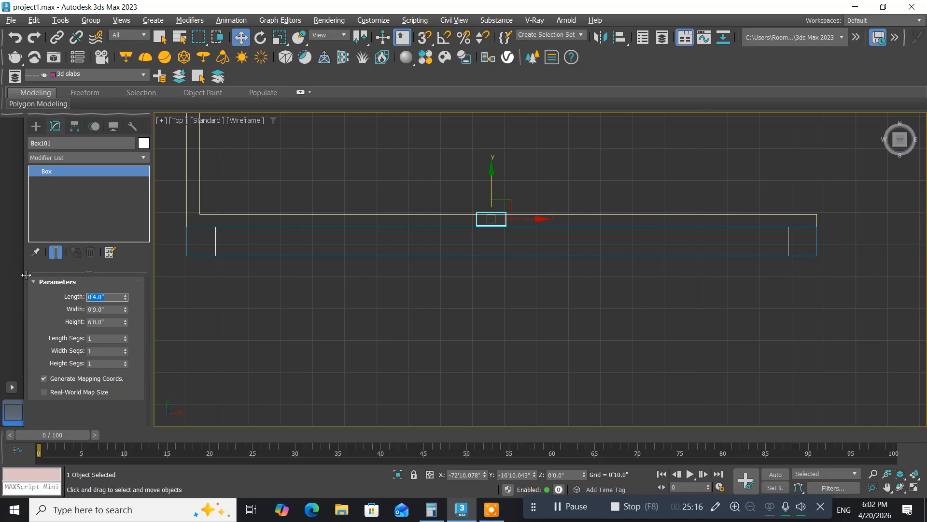
{"action": "left_click", "coordinate": [106, 309]}
{"action": "type", "text": "4"}
{"action": "key", "text": "Return"}
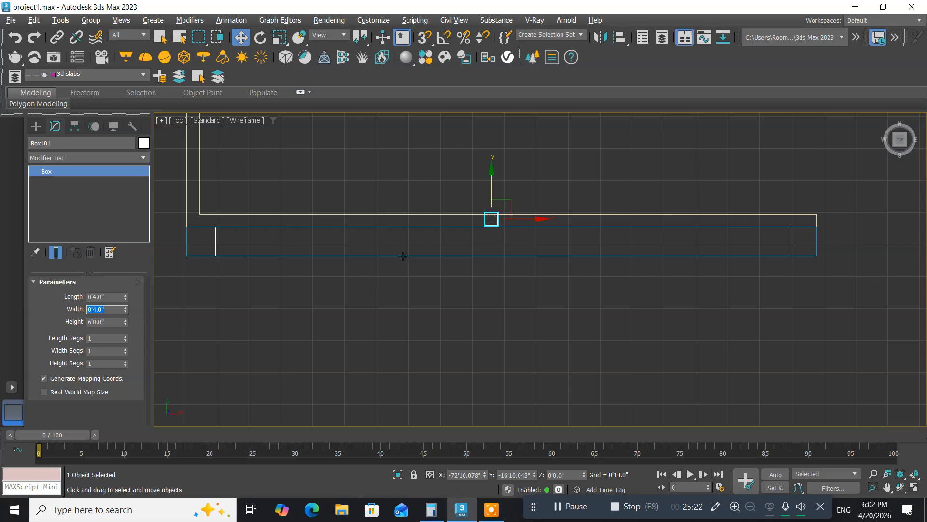
Move the small post in Y to about -17'0.5" so it straddles the beam's wall-side edge in the Top view.
{"action": "scroll", "coordinate": [493, 215], "scroll_direction": "up", "scroll_amount": 4}
{"action": "scroll", "coordinate": [492, 214], "scroll_direction": "up", "scroll_amount": 4}
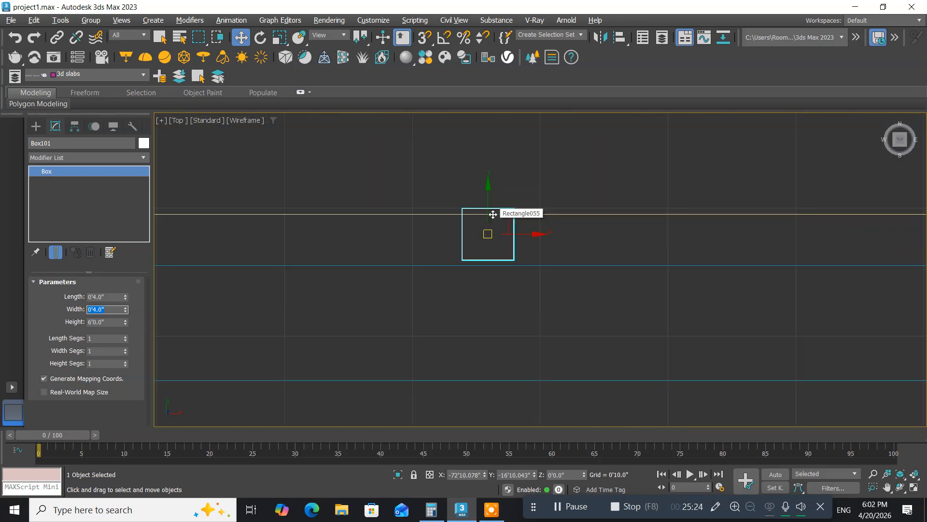
{"action": "left_click_drag", "start_coordinate": [489, 189], "coordinate": [486, 220]}
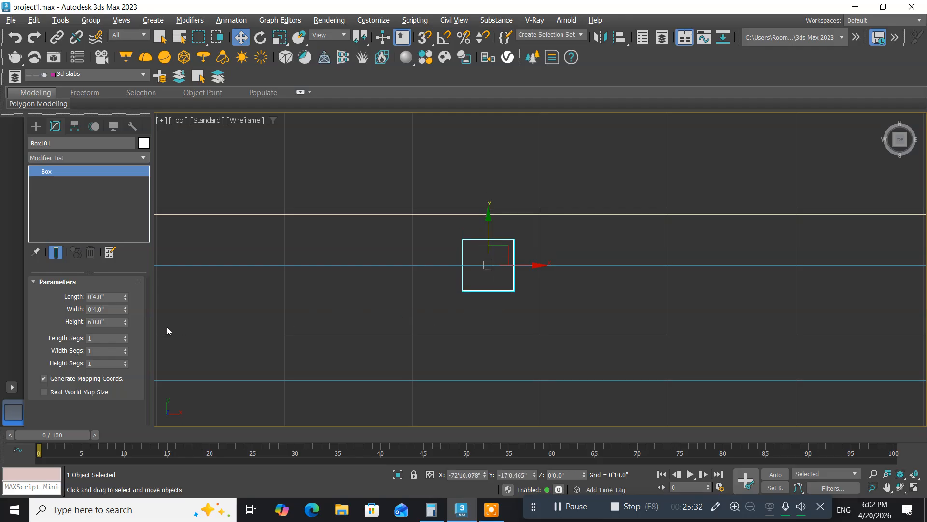
Set the small post's height to 2' and return to the four-viewport layout.
{"action": "left_click", "coordinate": [117, 322]}
{"action": "type", "text": "2"}
{"action": "key", "text": "Return"}
{"action": "left_click", "coordinate": [507, 240]}
{"action": "key", "text": "alt+w"}
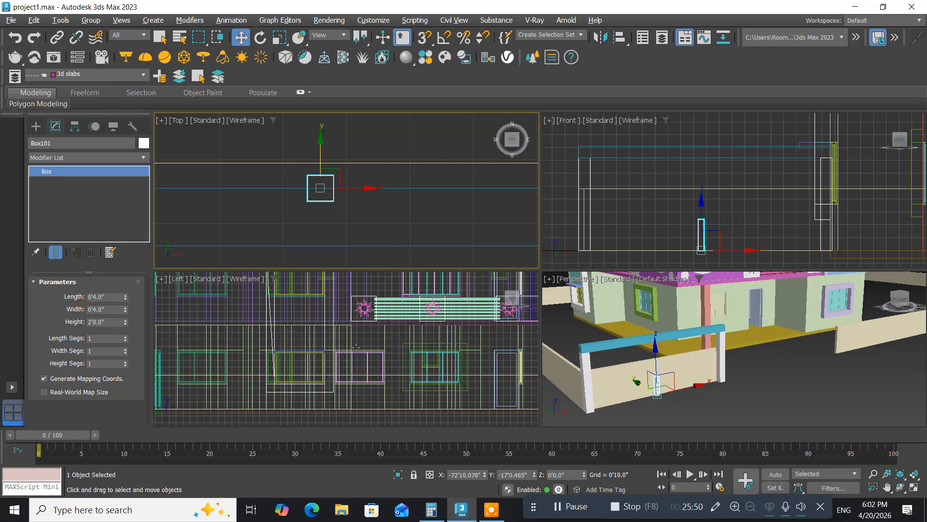
Move the small 4-inch box in the front view up to a height of about 2'9.3" and along X to about -74'7.2".
{"action": "middle_click_drag", "start_coordinate": [712, 227], "coordinate": [700, 218]}
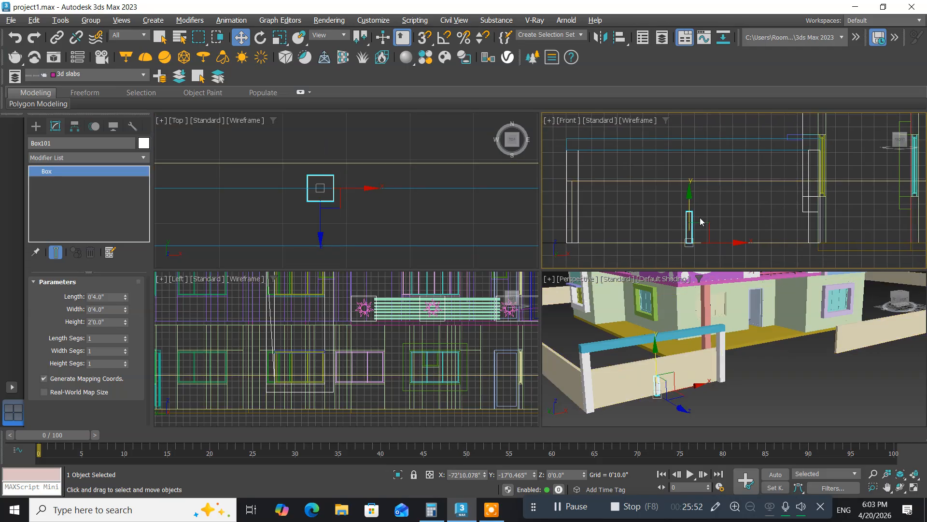
{"action": "key", "text": "alt+w"}
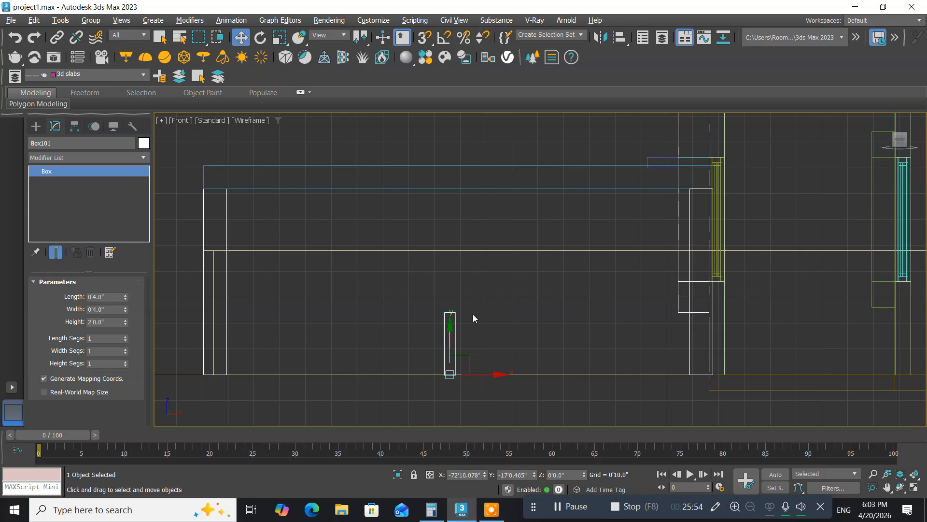
{"action": "left_click", "coordinate": [453, 328]}
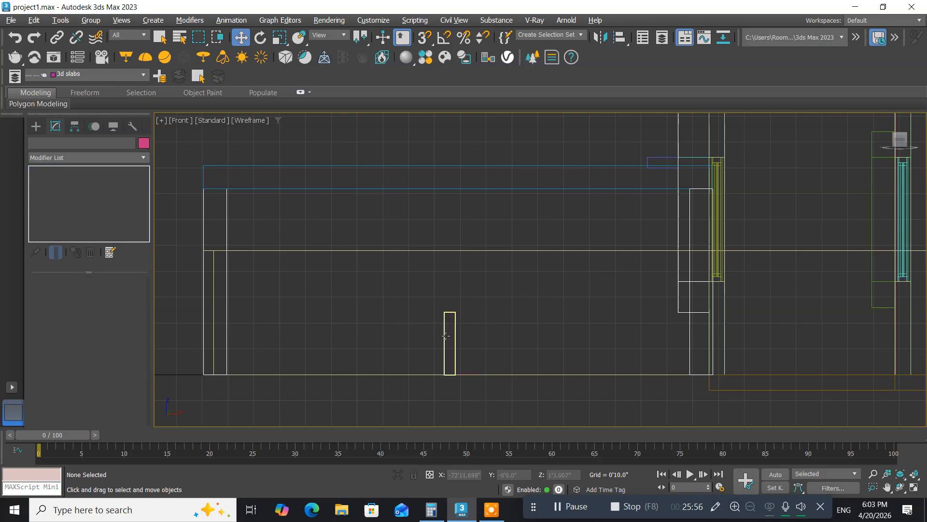
{"action": "left_click", "coordinate": [445, 336]}
{"action": "left_click_drag", "start_coordinate": [449, 320], "coordinate": [453, 238]}
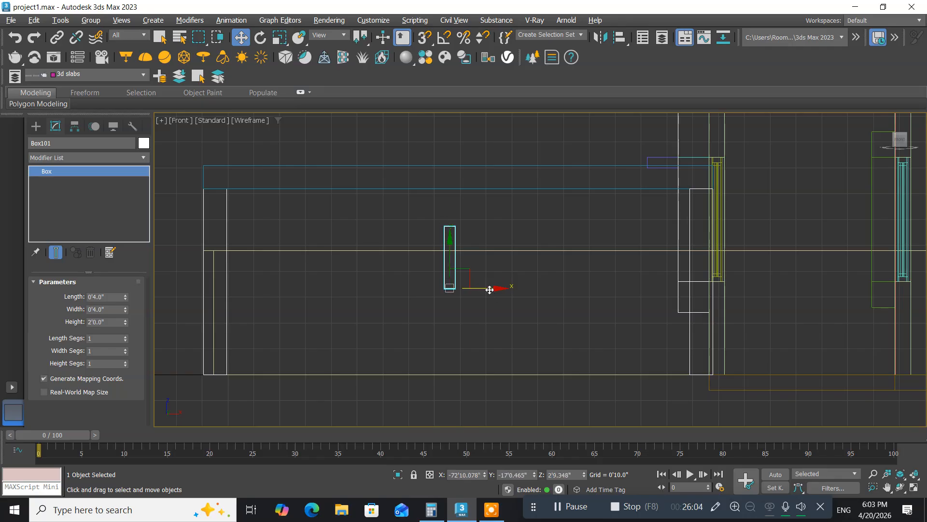
{"action": "left_click_drag", "start_coordinate": [489, 290], "coordinate": [435, 291]}
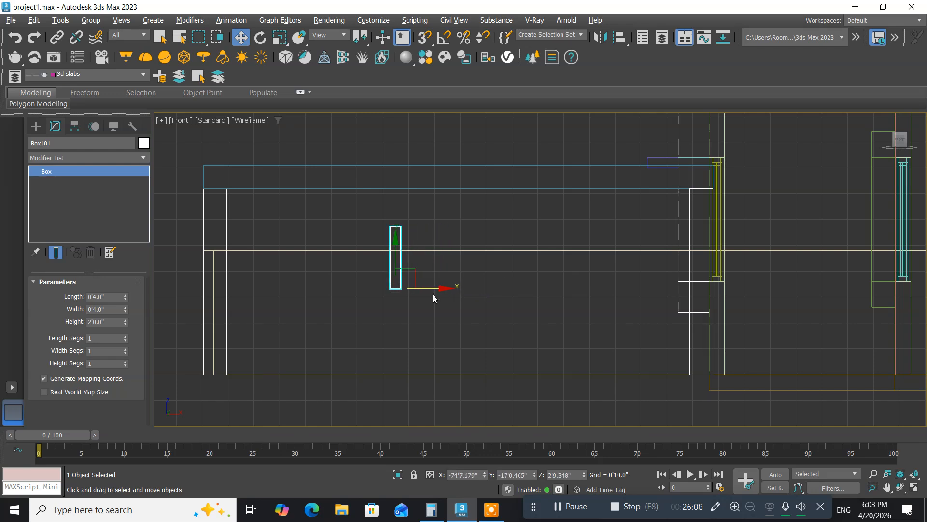
Clone the raised box along X as 4 copies spaced about 6.4 inches apart, using the Copy option.
{"action": "left_click_drag", "start_coordinate": [431, 289], "coordinate": [448, 290], "text": "shift"}
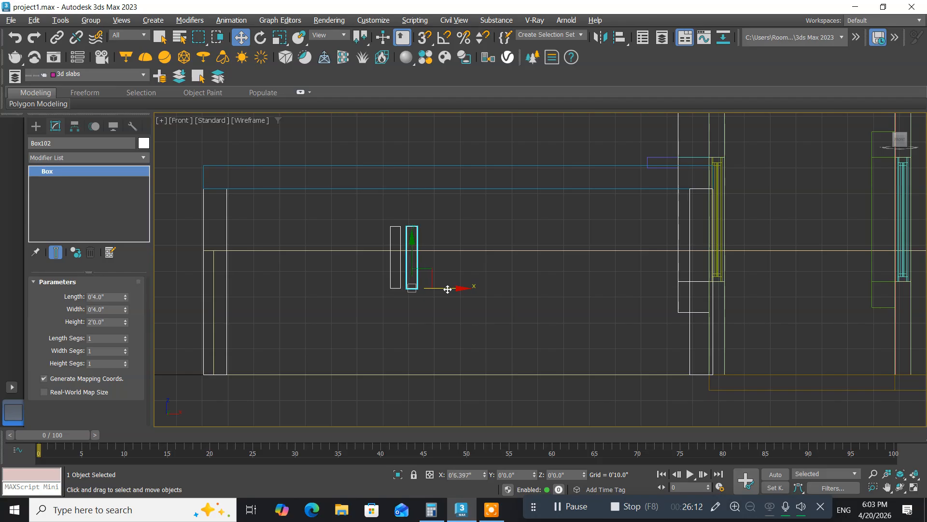
{"action": "left_click_drag", "start_coordinate": [448, 289], "coordinate": [448, 289], "text": "shift"}
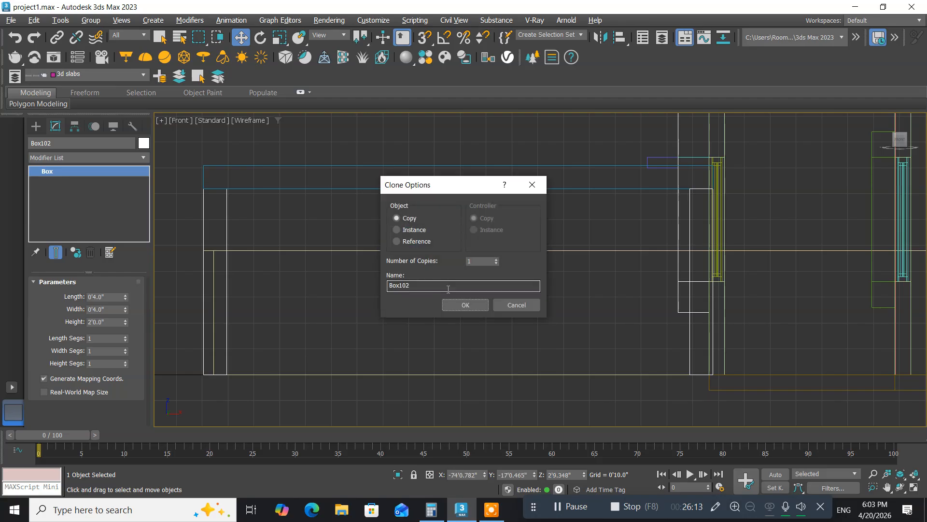
{"action": "double_click", "coordinate": [473, 262]}
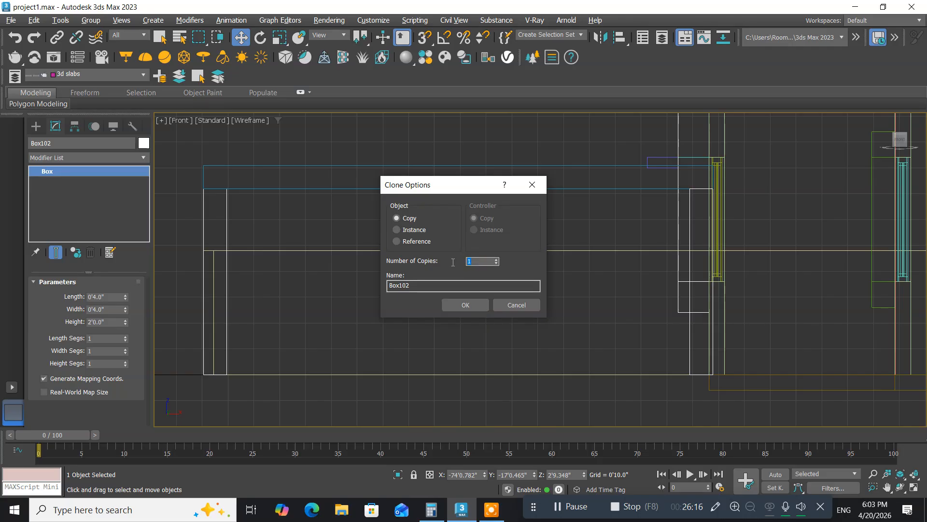
{"action": "type", "text": "4"}
{"action": "left_click", "coordinate": [465, 305]}
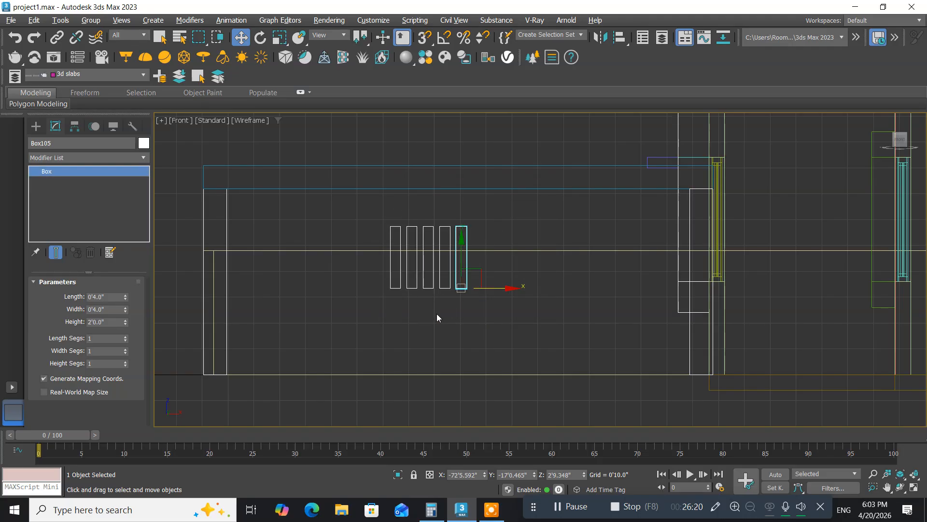
{"action": "left_click", "coordinate": [468, 314]}
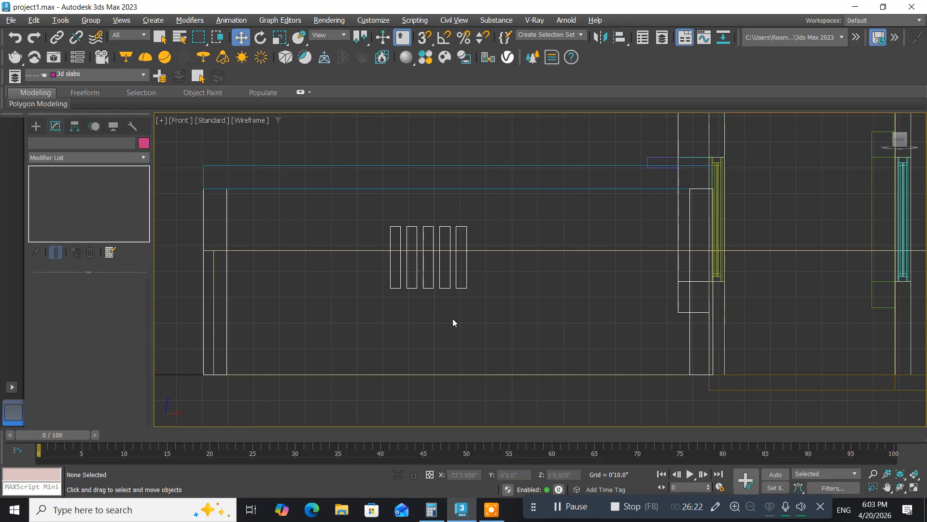
Examine the row of vertical boxes against the low wall, posts and blue beam in the perspective view.
{"action": "middle_click_drag", "start_coordinate": [439, 317], "coordinate": [457, 327]}
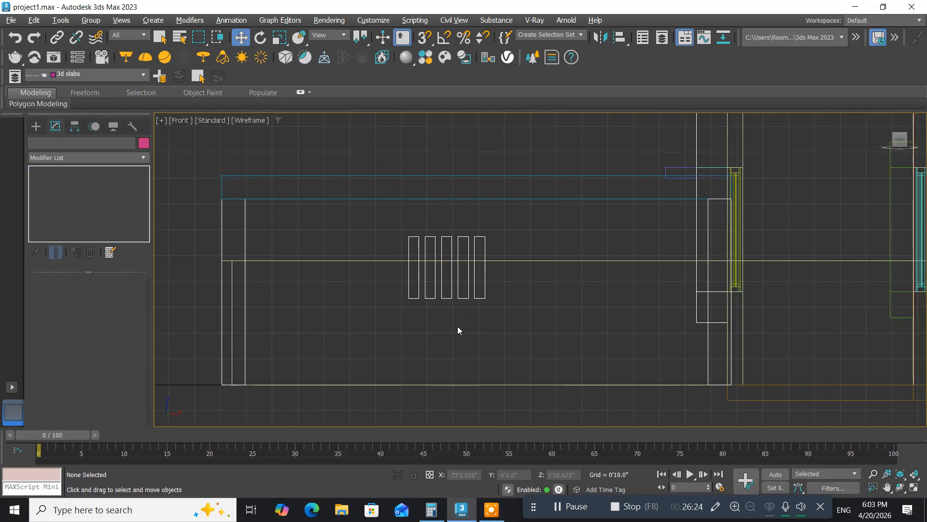
{"action": "key", "text": "alt+w"}
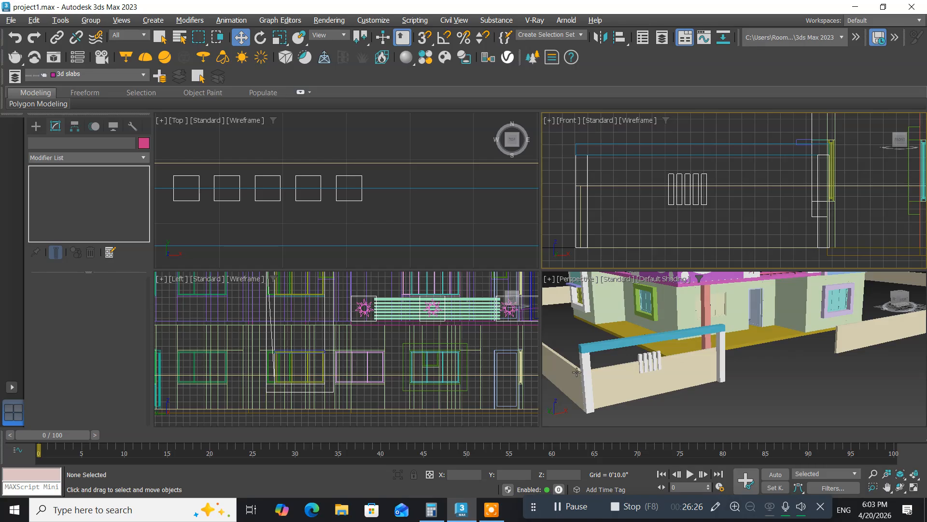
{"action": "middle_click_drag", "start_coordinate": [661, 382], "coordinate": [654, 378]}
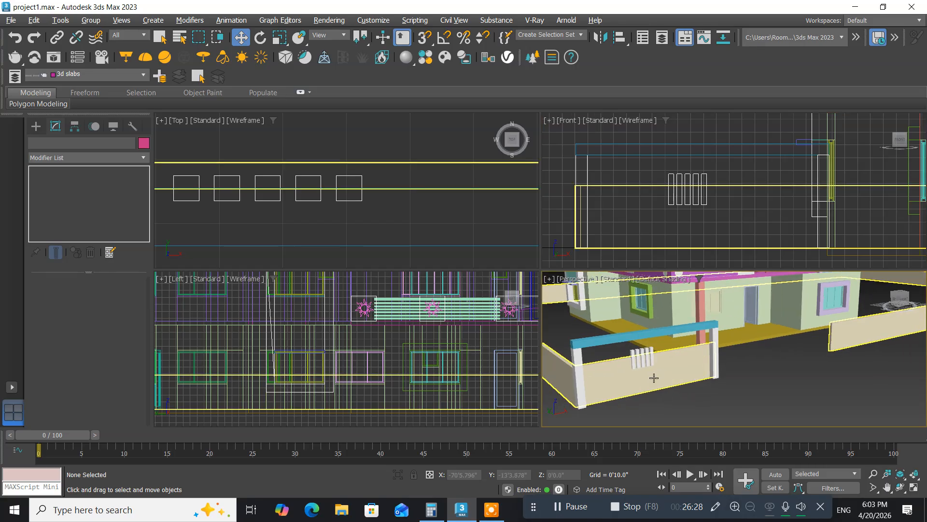
{"action": "key", "text": "alt+w"}
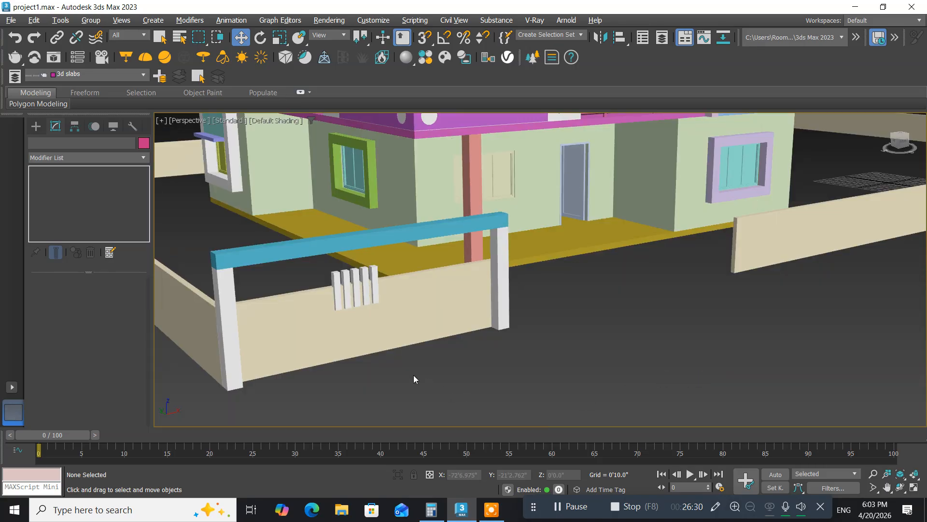
{"action": "middle_click_drag", "start_coordinate": [413, 375], "coordinate": [427, 369]}
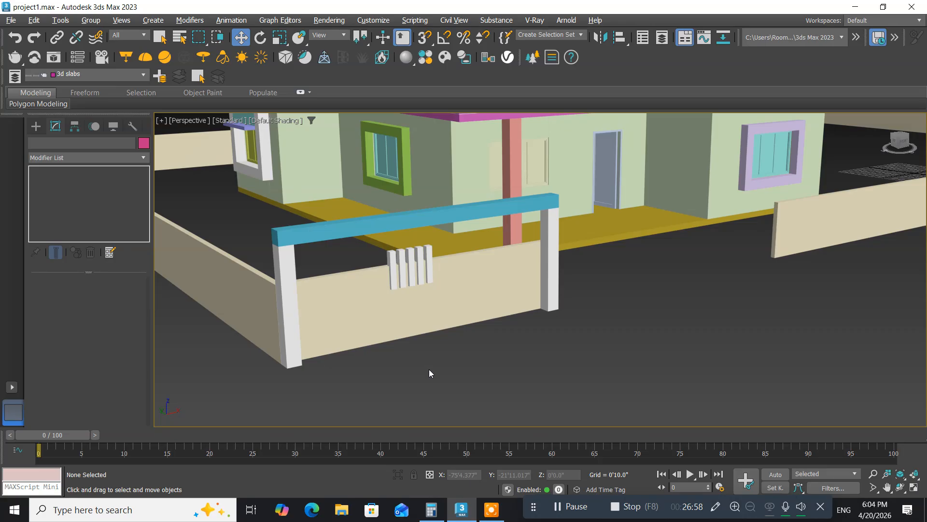
{"action": "mouse_move", "coordinate": [414, 368]}
{"action": "middle_mouse_down"}
{"action": "mouse_move", "coordinate": [496, 367]}
{"action": "mouse_move", "coordinate": [363, 372]}
{"action": "mouse_move", "coordinate": [401, 370]}
{"action": "middle_mouse_up"}
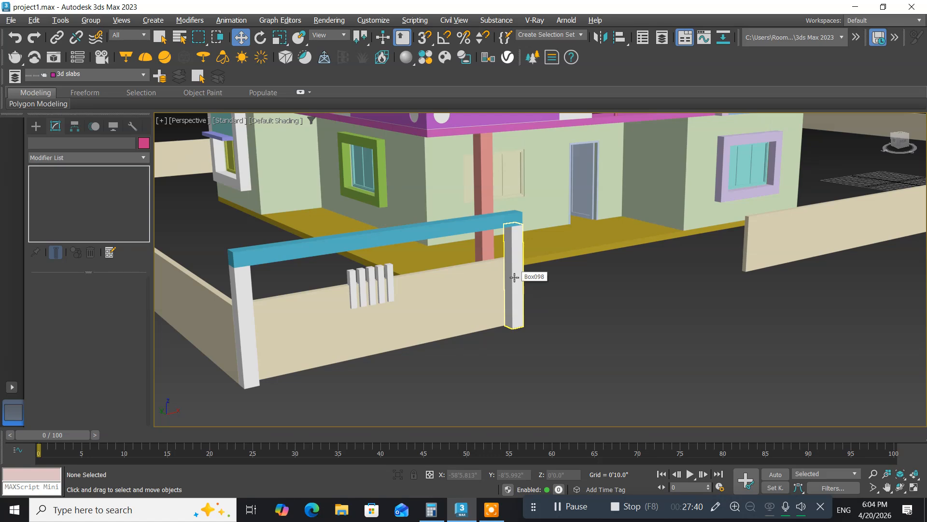
Try to select the posts with the blue top beam and move them along Y toward the boundary wall in the top view.
{"action": "key", "text": "alt+w"}
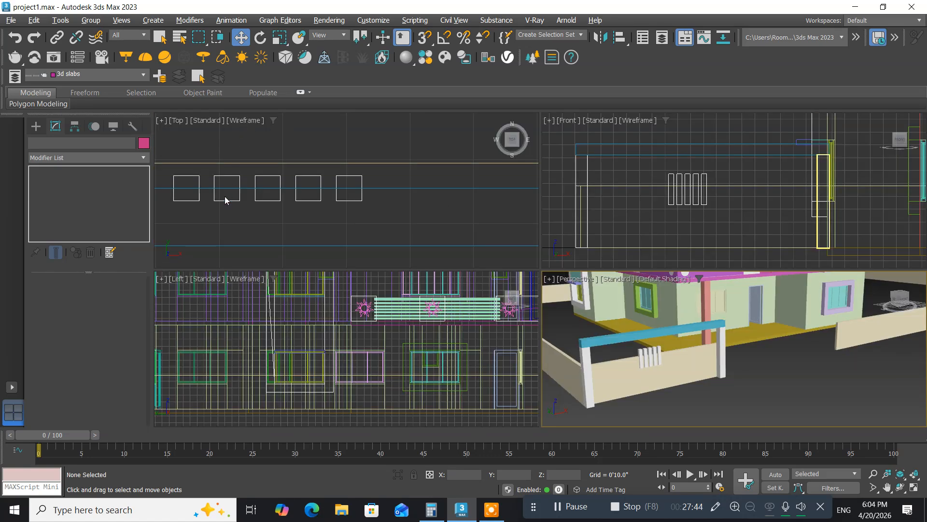
{"action": "middle_click_drag", "start_coordinate": [227, 201], "coordinate": [385, 200]}
{"action": "scroll", "coordinate": [385, 200], "scroll_direction": "down", "scroll_amount": 5}
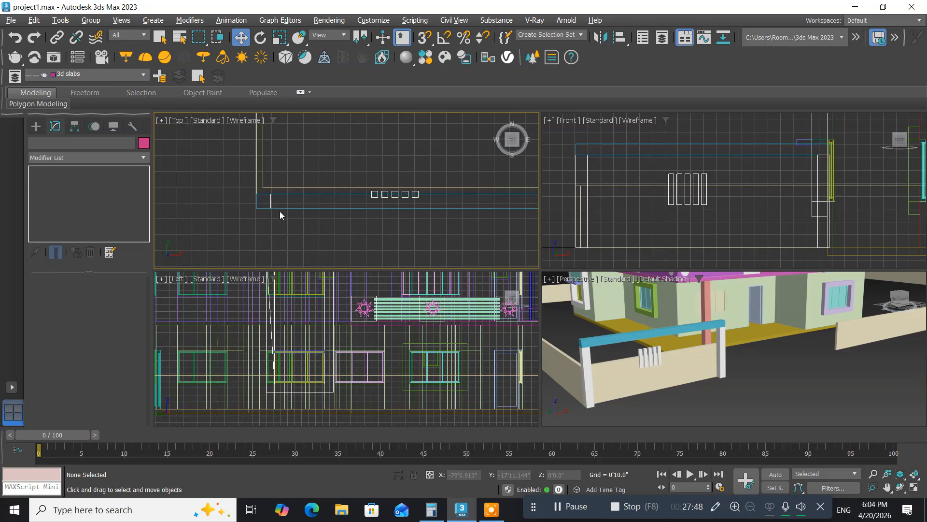
{"action": "scroll", "coordinate": [277, 228], "scroll_direction": "up", "scroll_amount": 4}
{"action": "left_click", "coordinate": [265, 185]}
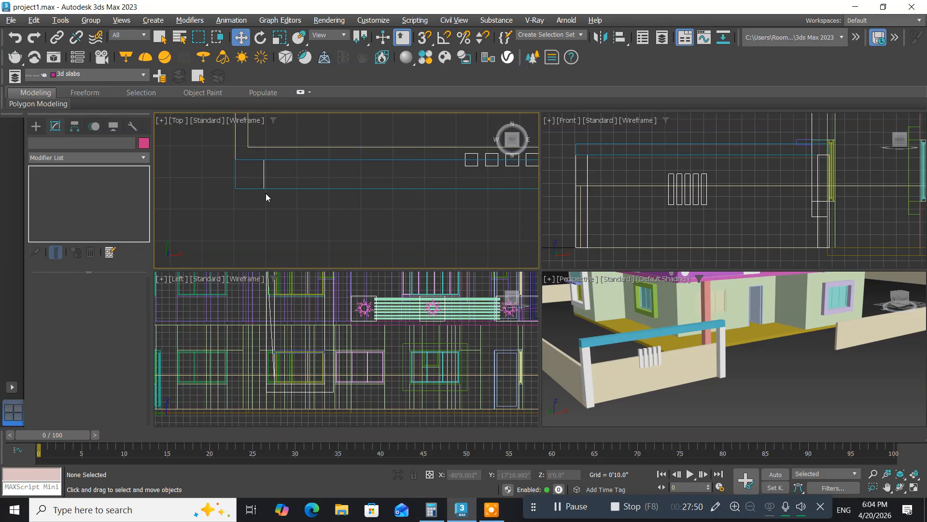
{"action": "left_click", "coordinate": [266, 178]}
{"action": "left_click", "coordinate": [267, 177]}
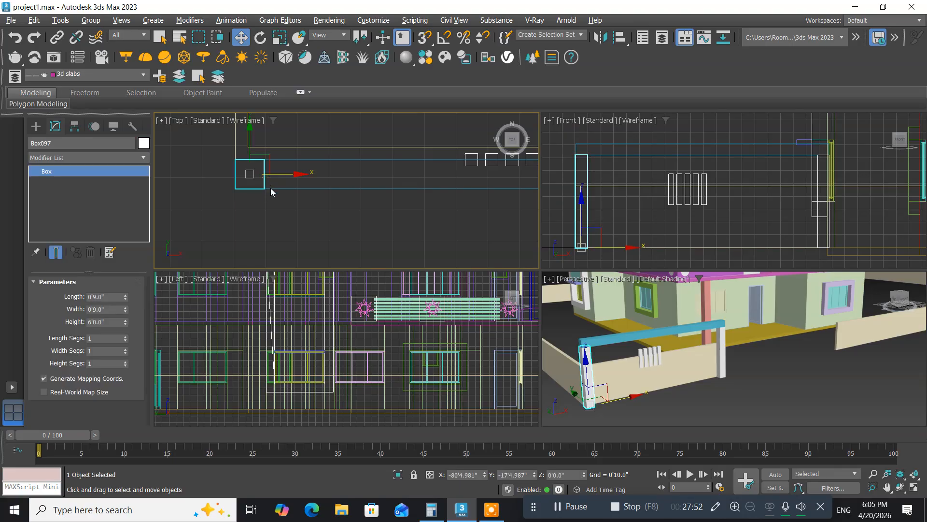
{"action": "middle_click_drag", "start_coordinate": [269, 207], "coordinate": [266, 227]}
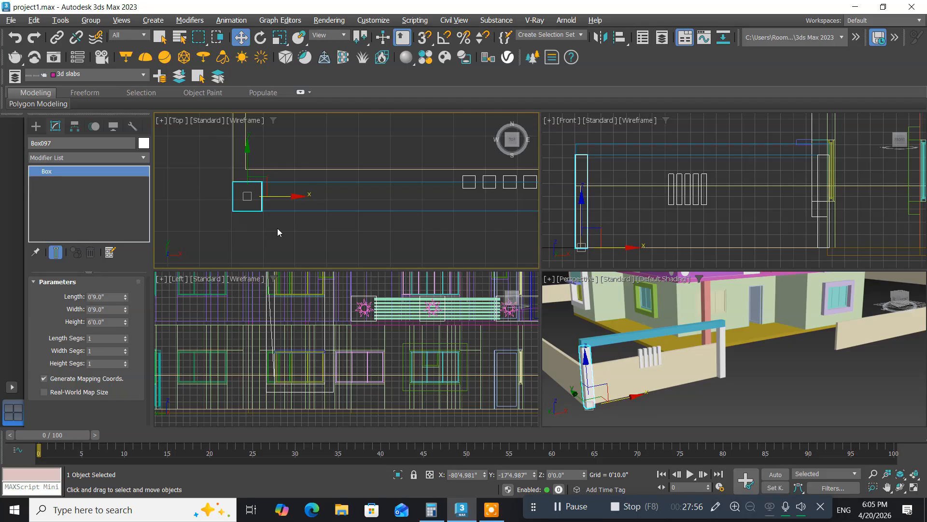
{"action": "left_click_drag", "start_coordinate": [277, 228], "coordinate": [254, 198]}
{"action": "middle_click_drag", "start_coordinate": [495, 198], "coordinate": [66, 191]}
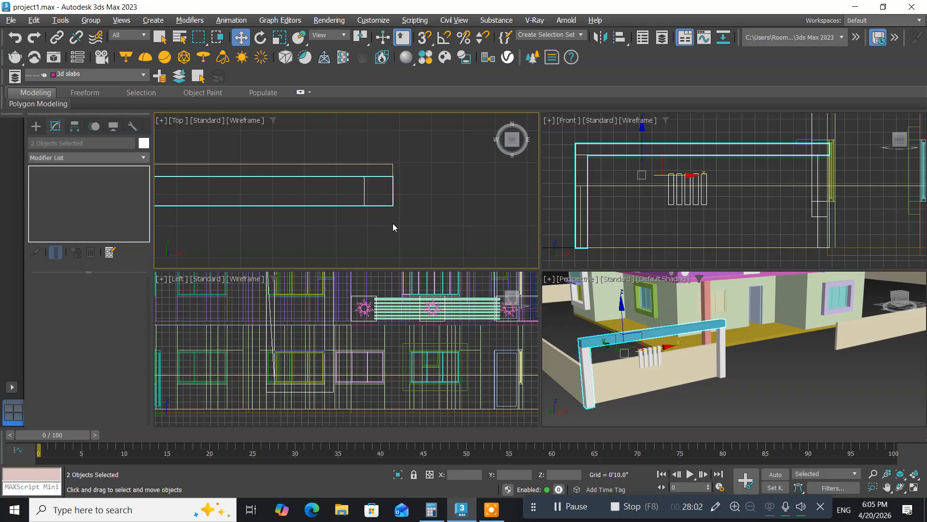
{"action": "left_click_drag", "start_coordinate": [392, 224], "coordinate": [352, 198]}
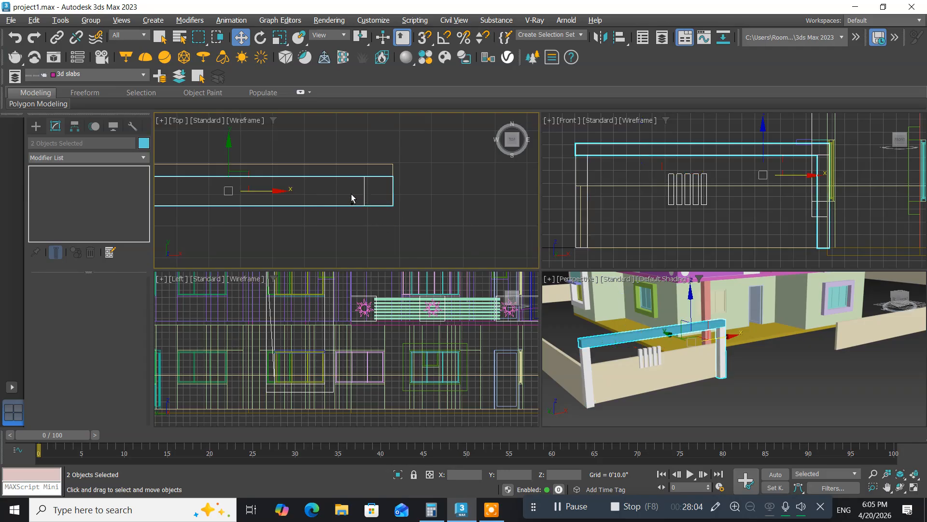
{"action": "middle_click_drag", "start_coordinate": [319, 192], "coordinate": [445, 196]}
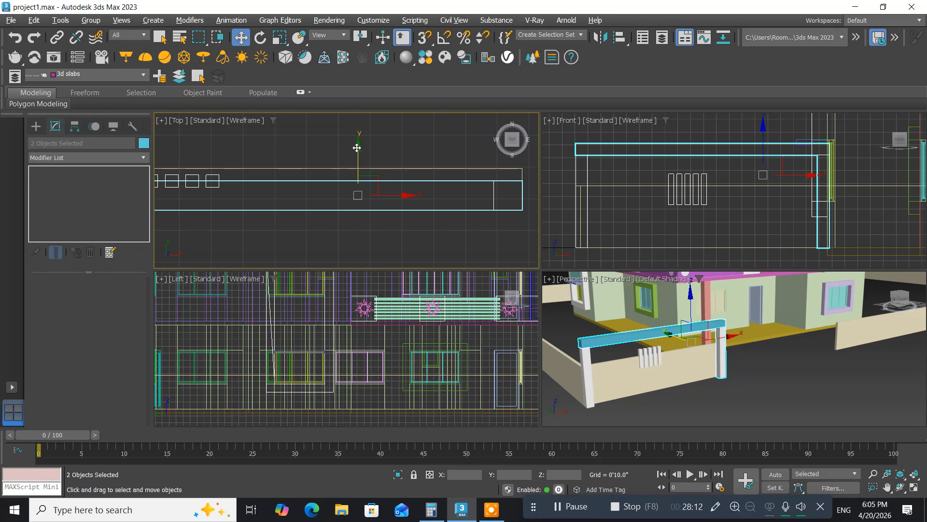
{"action": "left_click_drag", "start_coordinate": [357, 148], "coordinate": [355, 135]}
Check the beam and post against the wall in the top and left views, and undo their last move.
{"action": "middle_click_drag", "start_coordinate": [256, 202], "coordinate": [422, 192]}
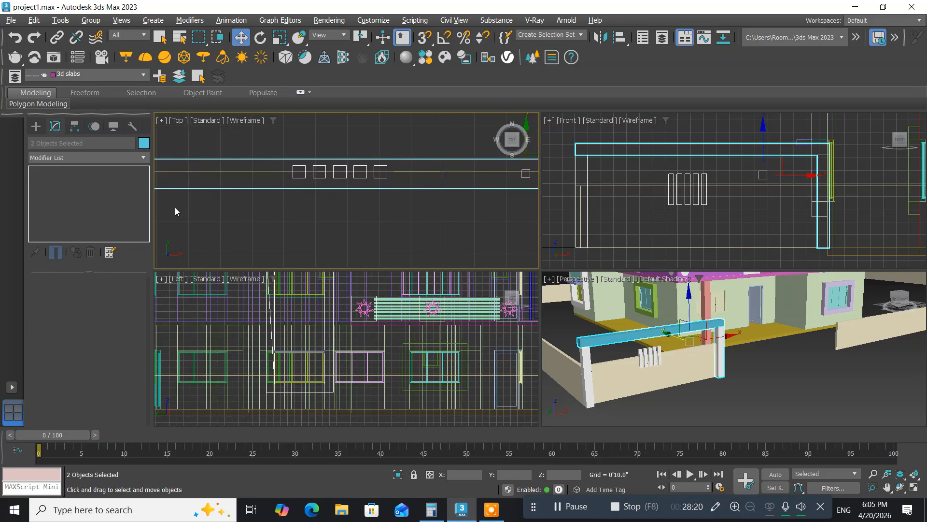
{"action": "middle_click_drag", "start_coordinate": [175, 211], "coordinate": [362, 208]}
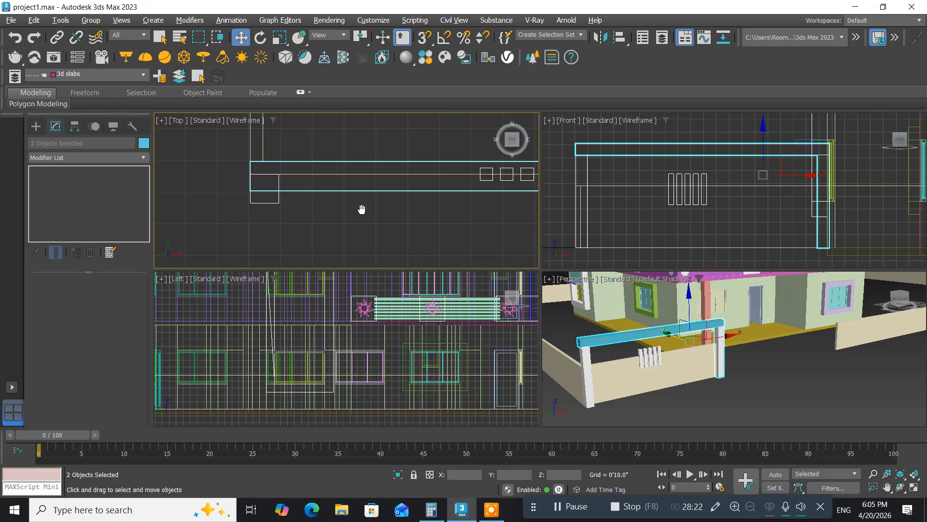
{"action": "scroll", "coordinate": [290, 213], "scroll_direction": "up", "scroll_amount": 3}
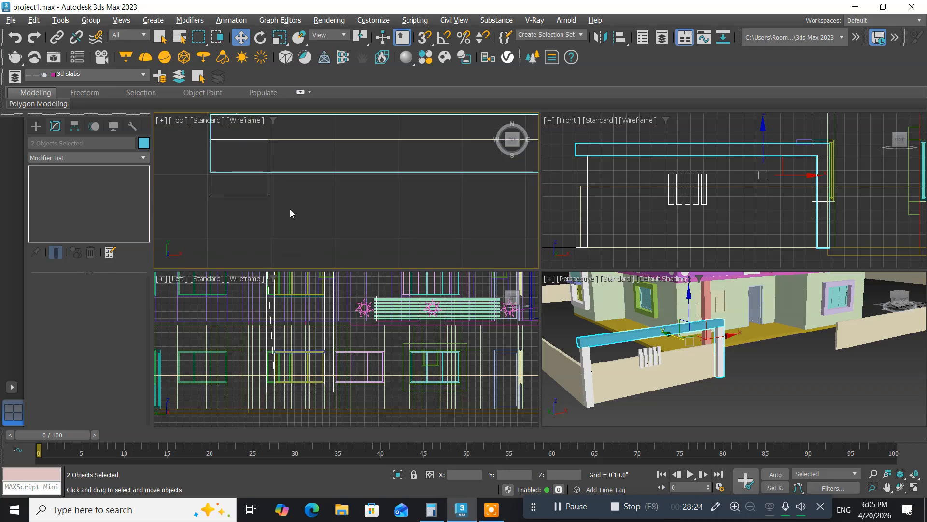
{"action": "middle_click_drag", "start_coordinate": [294, 197], "coordinate": [311, 228]}
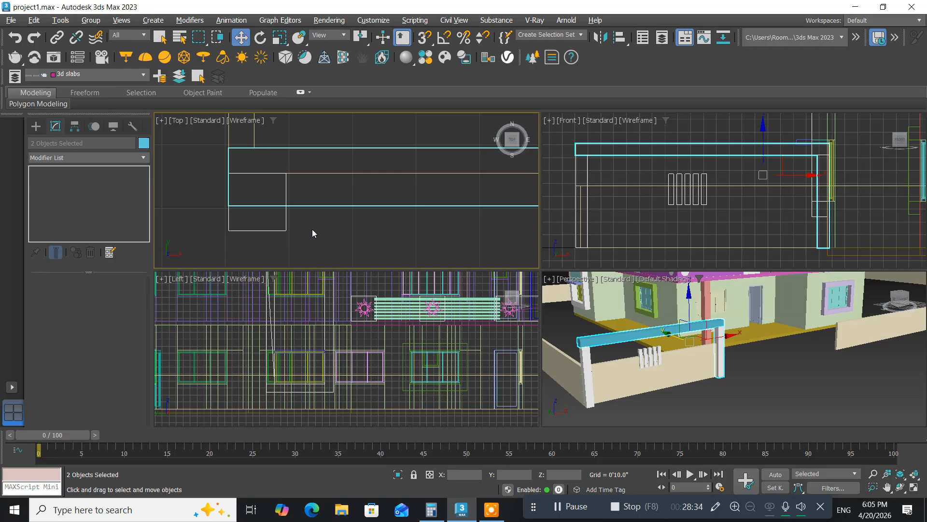
{"action": "middle_click", "coordinate": [460, 363]}
{"action": "middle_click_drag", "start_coordinate": [460, 363], "coordinate": [180, 356]}
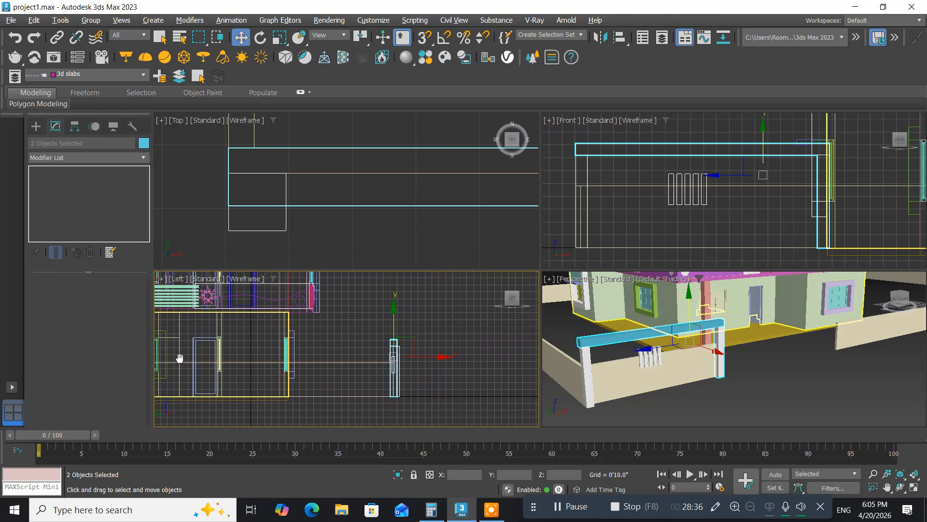
{"action": "key", "text": "z"}
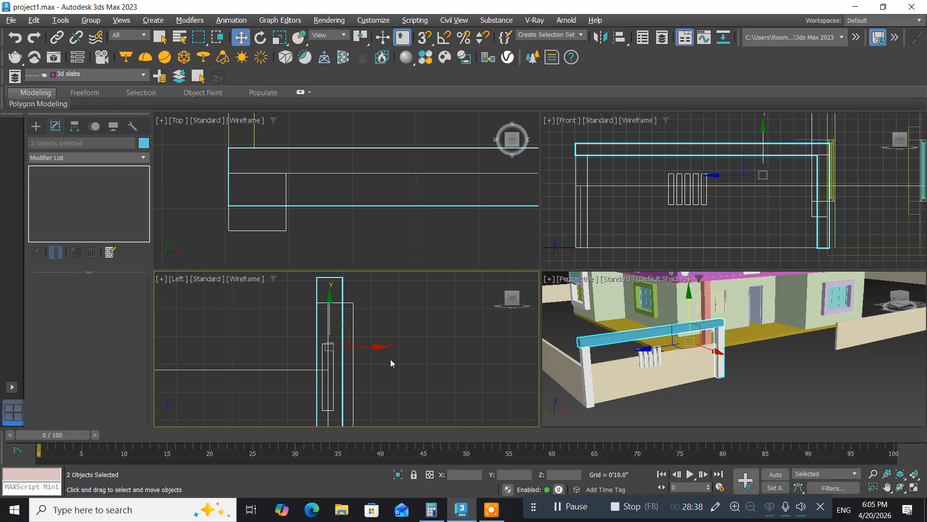
{"action": "middle_click_drag", "start_coordinate": [368, 359], "coordinate": [373, 353]}
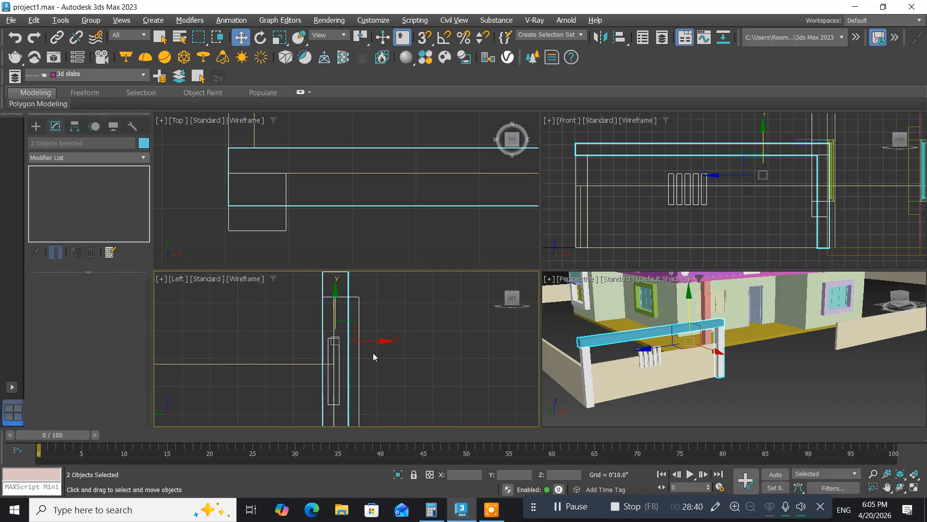
{"action": "key", "text": "ctrl+z"}
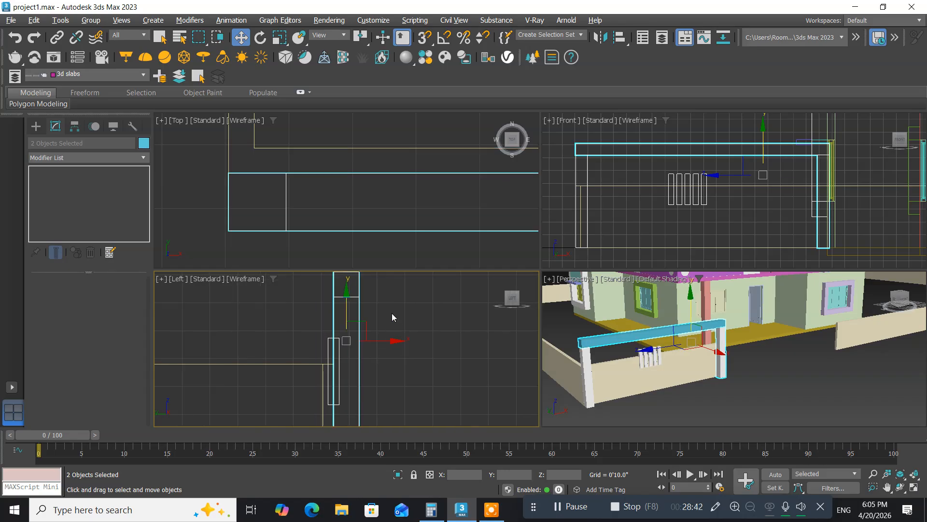
Select both posts with the blue top beam and move them about 3.8 inches toward the wall, centring them over the vertical boxes.
{"action": "middle_click_drag", "start_coordinate": [392, 318], "coordinate": [382, 355]}
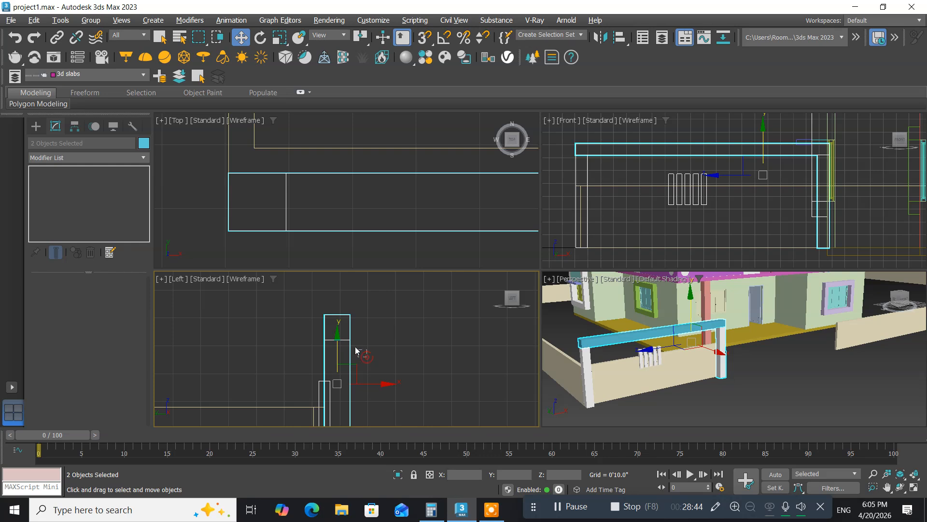
{"action": "left_click_drag", "start_coordinate": [367, 358], "coordinate": [303, 316]}
{"action": "middle_click_drag", "start_coordinate": [408, 346], "coordinate": [399, 263]}
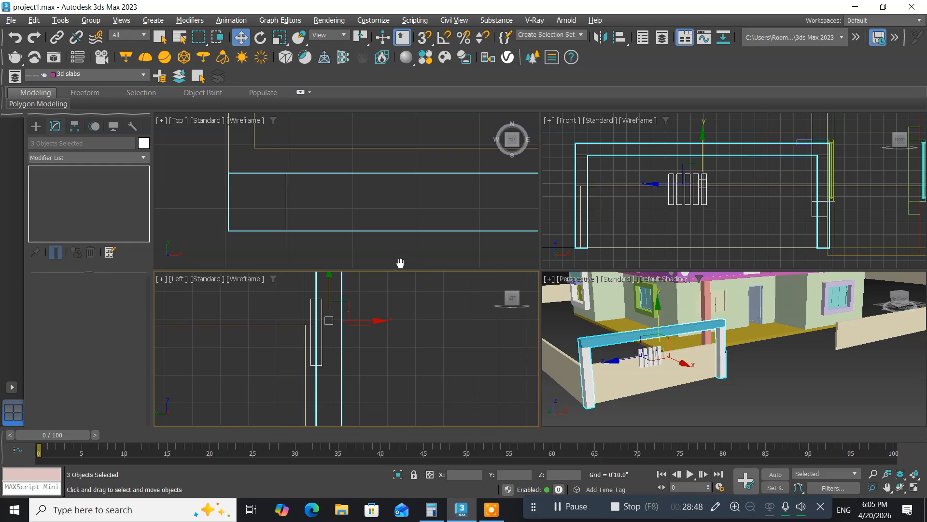
{"action": "mouse_move", "coordinate": [378, 355]}
{"action": "middle_mouse_down"}
{"action": "mouse_move", "coordinate": [377, 315]}
{"action": "mouse_move", "coordinate": [381, 344]}
{"action": "middle_mouse_up"}
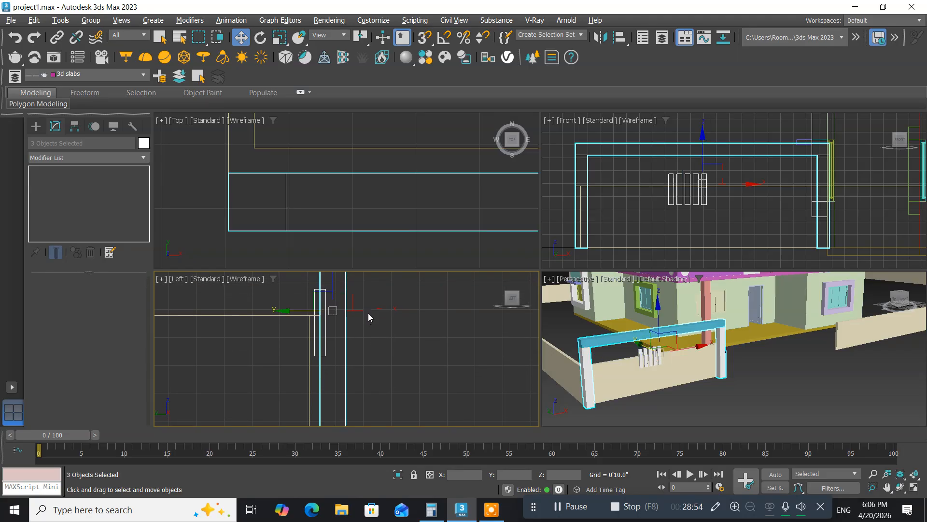
{"action": "middle_click_drag", "start_coordinate": [373, 323], "coordinate": [382, 384]}
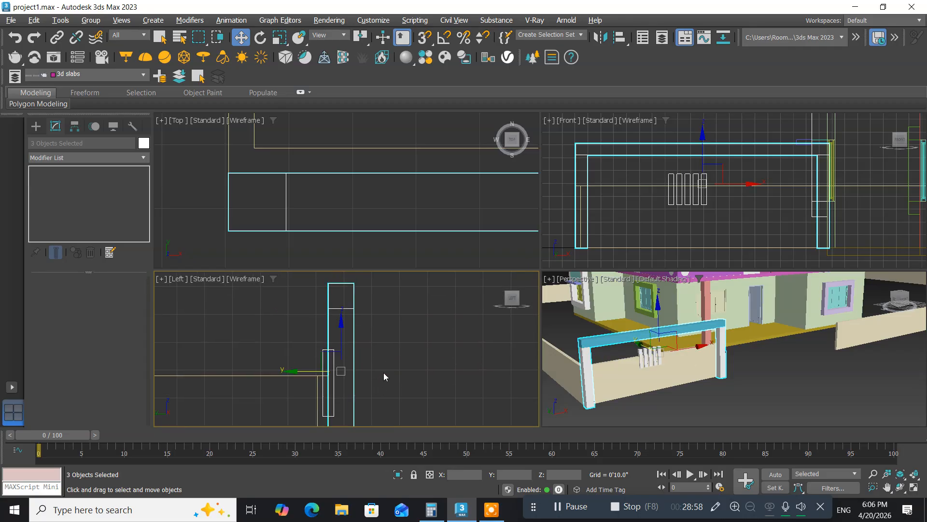
{"action": "left_click", "coordinate": [370, 379]}
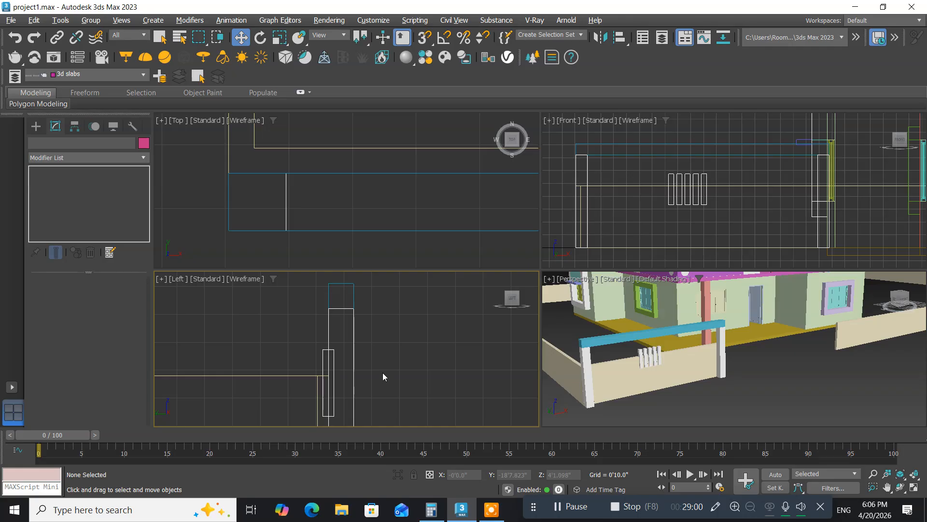
{"action": "key", "text": "ctrl+z"}
{"action": "key", "text": "alt+w"}
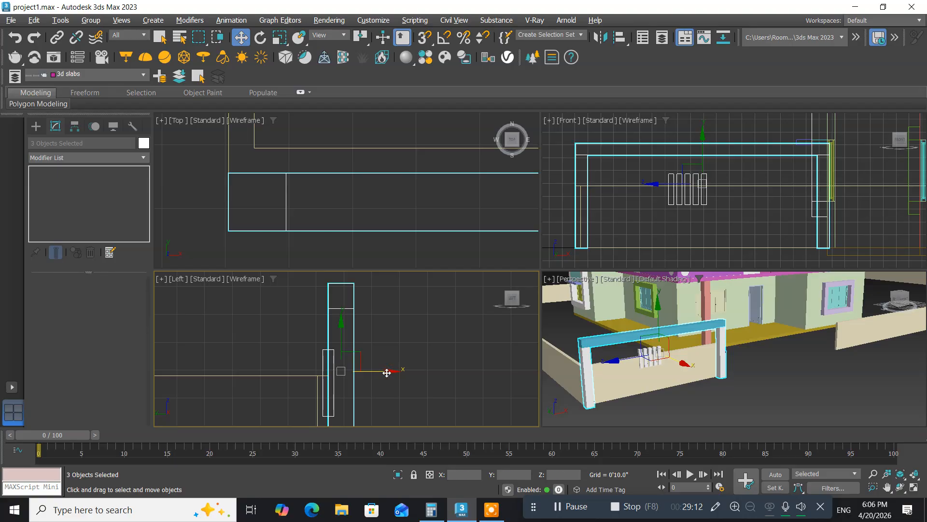
{"action": "left_click_drag", "start_coordinate": [389, 372], "coordinate": [385, 372]}
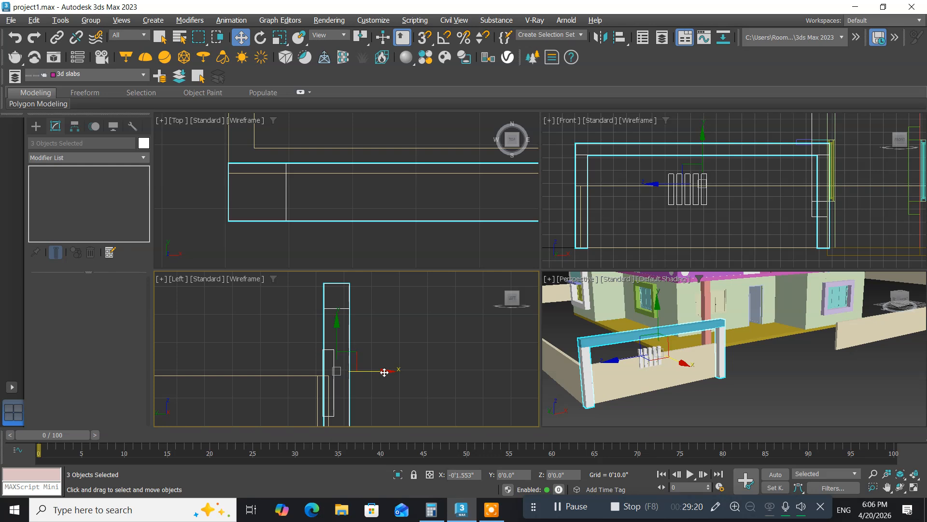
{"action": "left_click_drag", "start_coordinate": [385, 372], "coordinate": [378, 374]}
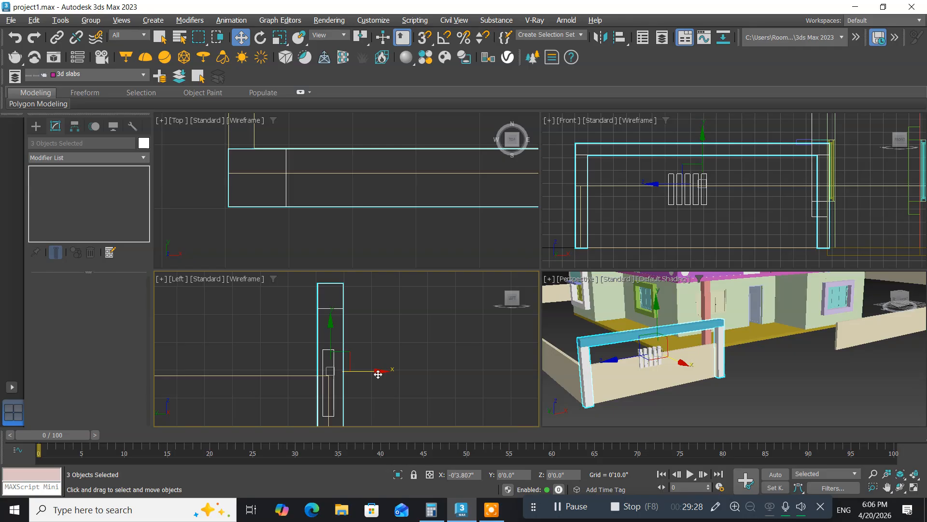
Examine the repositioned posts, top beam and vertical boxes against the low wall and the whole house in the perspective view.
{"action": "right_click", "coordinate": [645, 400]}
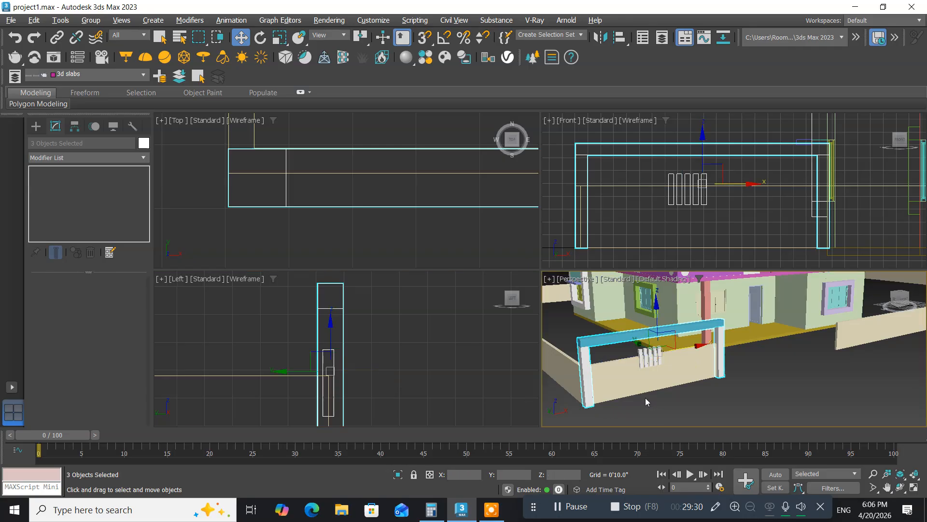
{"action": "middle_click_drag", "start_coordinate": [645, 398], "coordinate": [650, 382]}
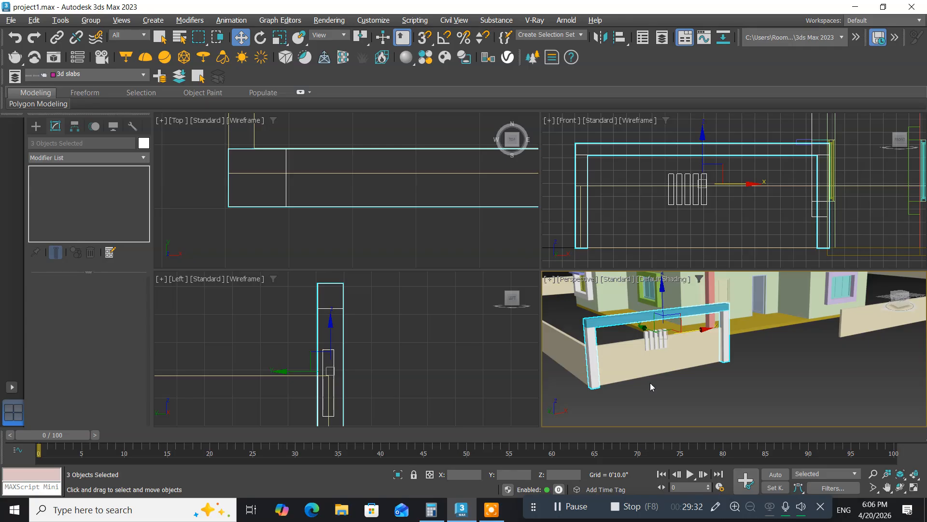
{"action": "key", "text": "alt+w"}
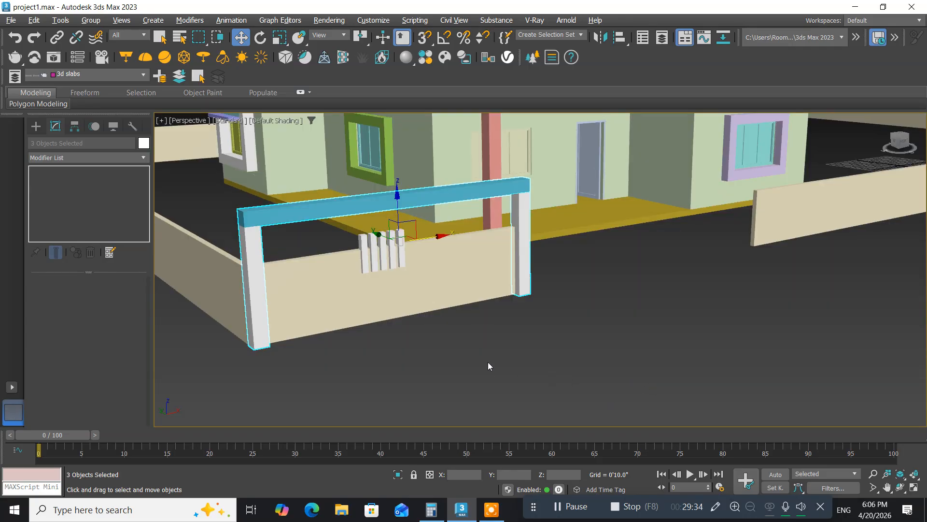
{"action": "middle_click_drag", "start_coordinate": [488, 367], "coordinate": [493, 385]}
{"action": "scroll", "coordinate": [493, 385], "scroll_direction": "up", "scroll_amount": 5}
{"action": "left_click", "coordinate": [490, 389]}
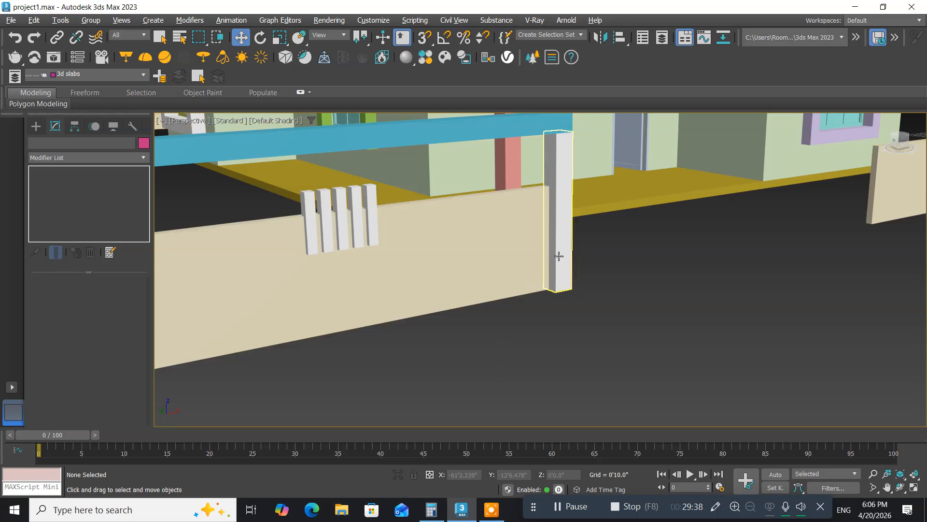
{"action": "middle_click_drag", "start_coordinate": [482, 350], "coordinate": [502, 357]}
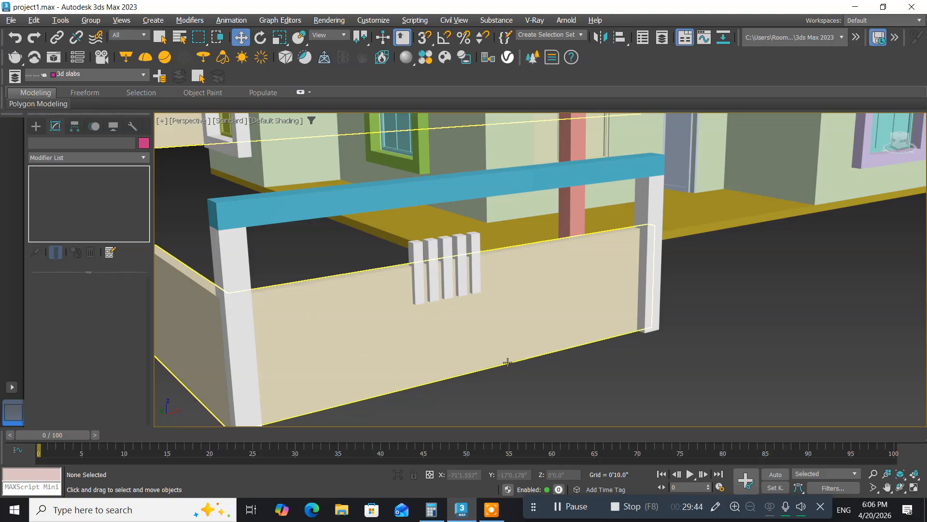
{"action": "scroll", "coordinate": [507, 369], "scroll_direction": "down", "scroll_amount": 5}
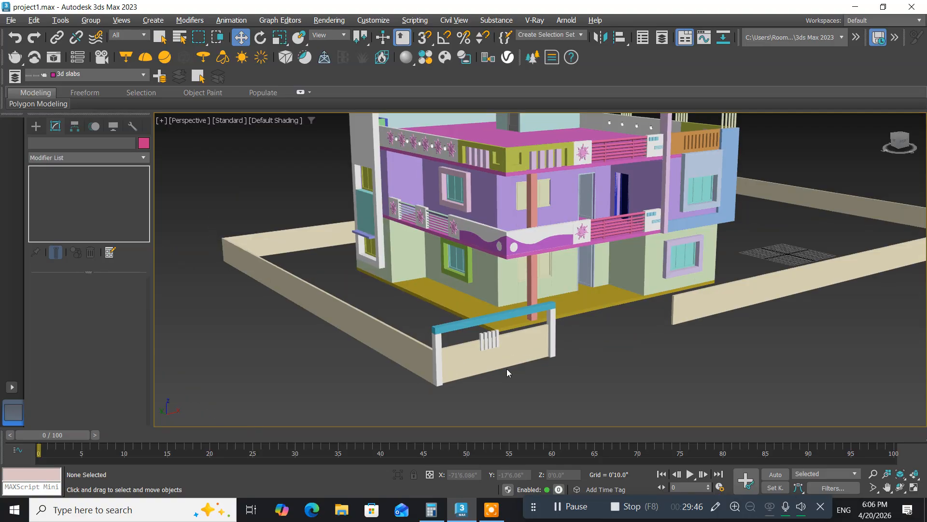
{"action": "middle_click_drag", "start_coordinate": [506, 369], "coordinate": [477, 369]}
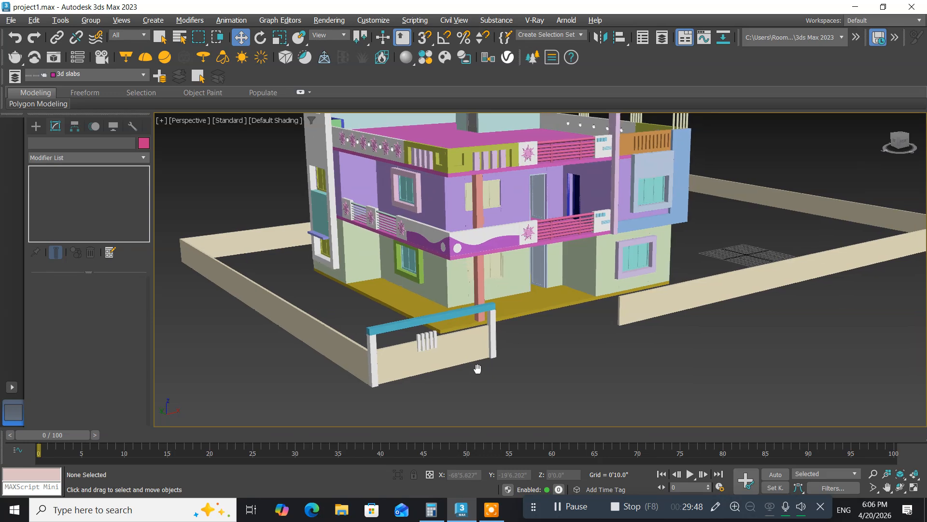
Select the two posts, the blue top beam and all five vertical boxes of the front wall section together.
{"action": "left_click", "coordinate": [374, 351]}
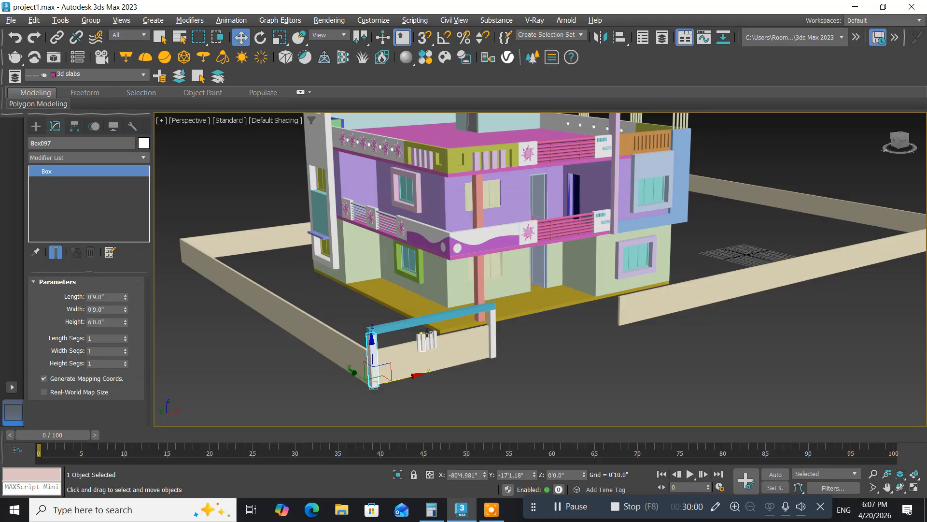
{"action": "left_click", "coordinate": [439, 320], "text": "ctrl"}
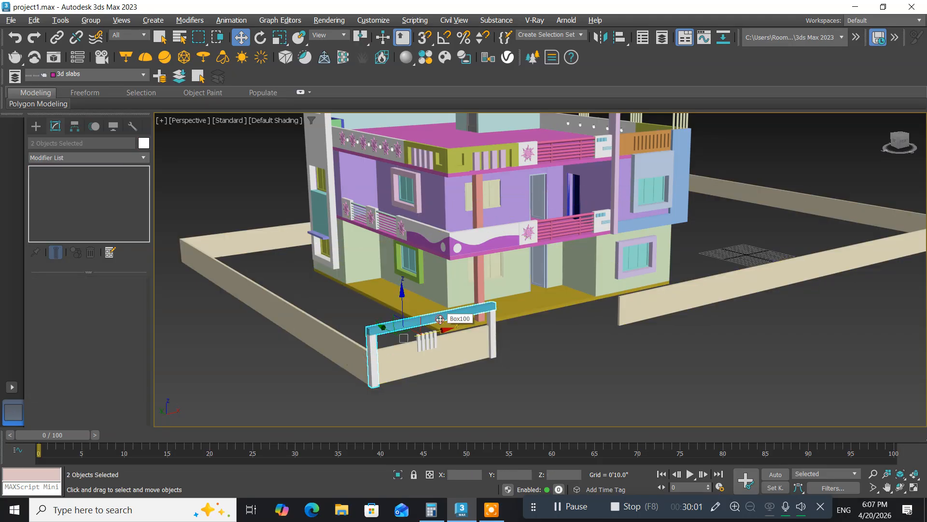
{"action": "left_click", "coordinate": [494, 327], "text": "ctrl"}
{"action": "scroll", "coordinate": [424, 347], "scroll_direction": "up", "scroll_amount": 5}
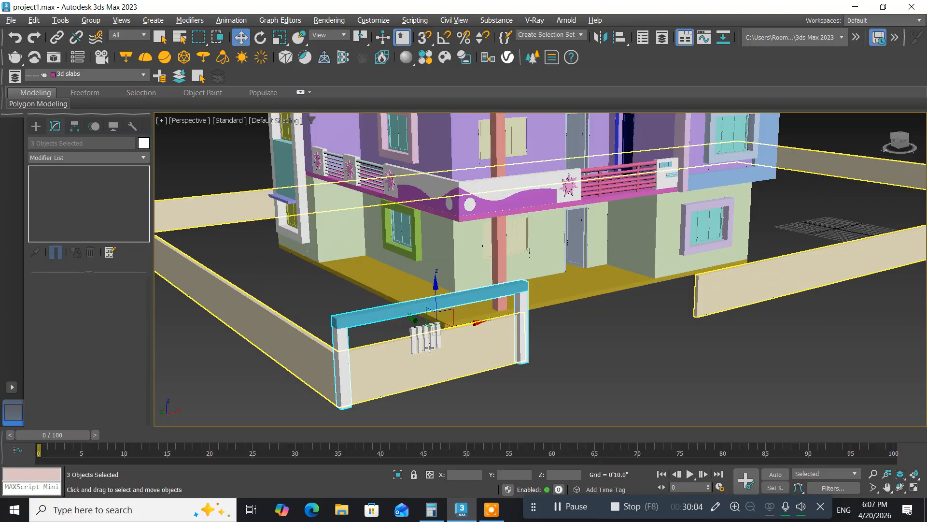
{"action": "scroll", "coordinate": [430, 348], "scroll_direction": "up", "scroll_amount": 2}
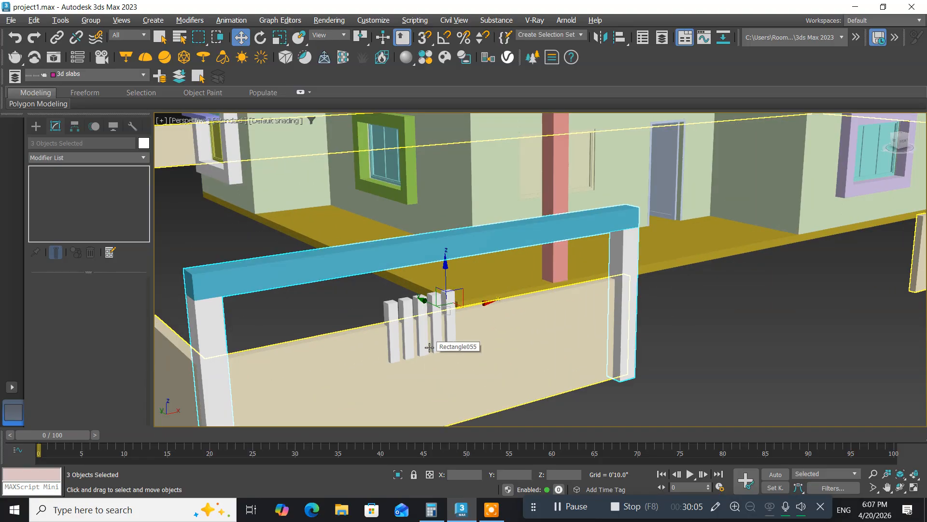
{"action": "left_click", "coordinate": [392, 315], "text": "ctrl"}
{"action": "left_click", "coordinate": [407, 312], "text": "ctrl"}
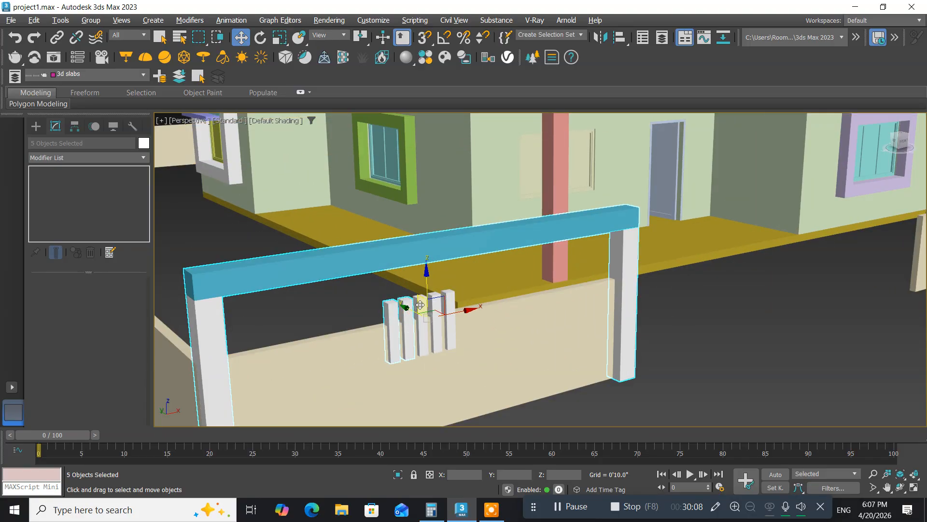
{"action": "left_click", "coordinate": [422, 306], "text": "ctrl"}
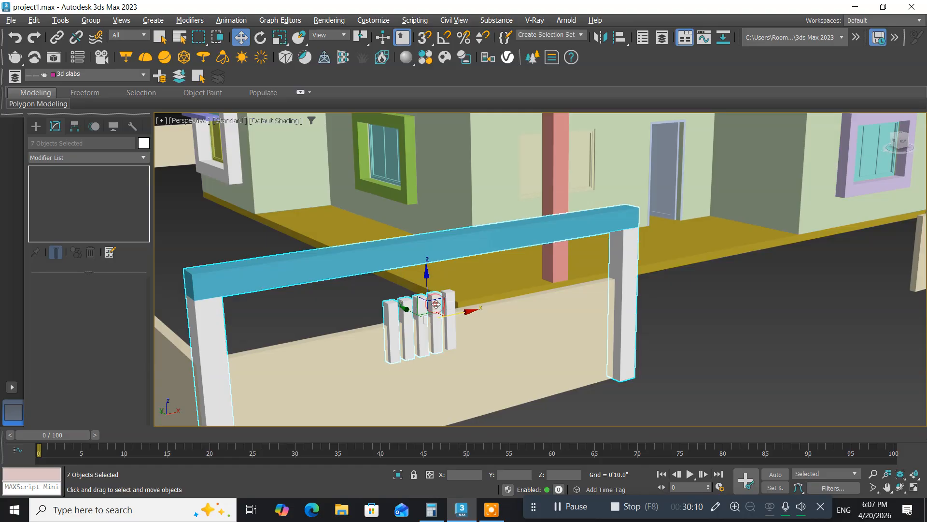
{"action": "left_click", "coordinate": [450, 301], "text": "ctrl"}
{"action": "left_click", "coordinate": [454, 302], "text": "ctrl"}
Clone the selected wall section once along X in the top view, using the Copy option.
{"action": "scroll", "coordinate": [466, 340], "scroll_direction": "down", "scroll_amount": 8}
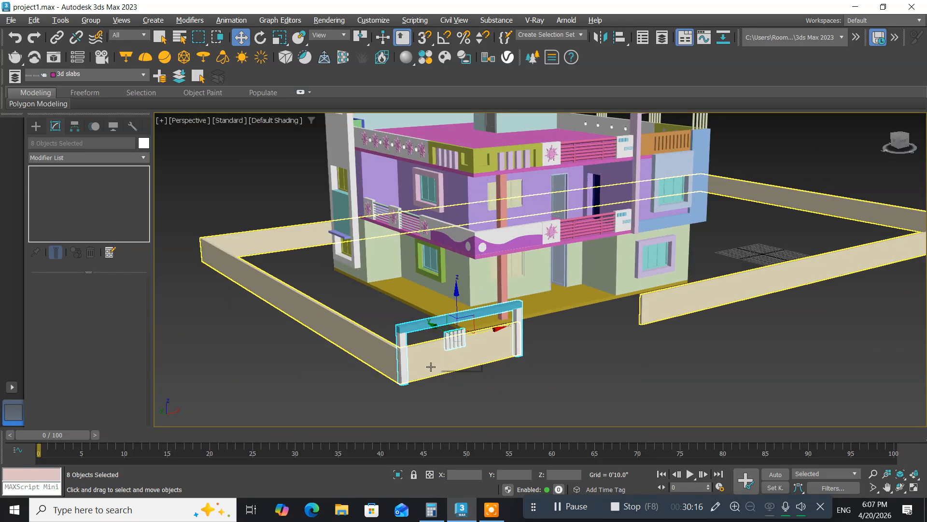
{"action": "middle_click_drag", "start_coordinate": [430, 368], "coordinate": [433, 380]}
{"action": "key", "text": "alt+w"}
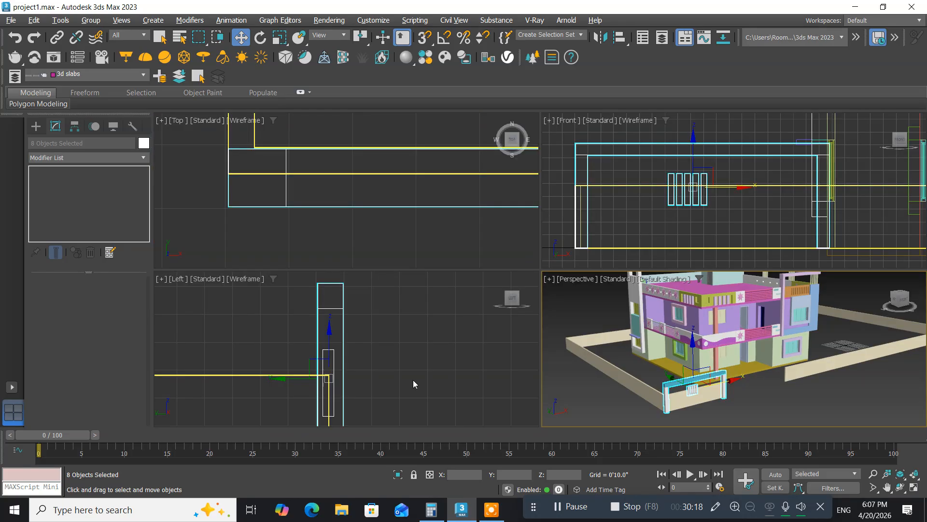
{"action": "scroll", "coordinate": [337, 221], "scroll_direction": "down", "scroll_amount": 8}
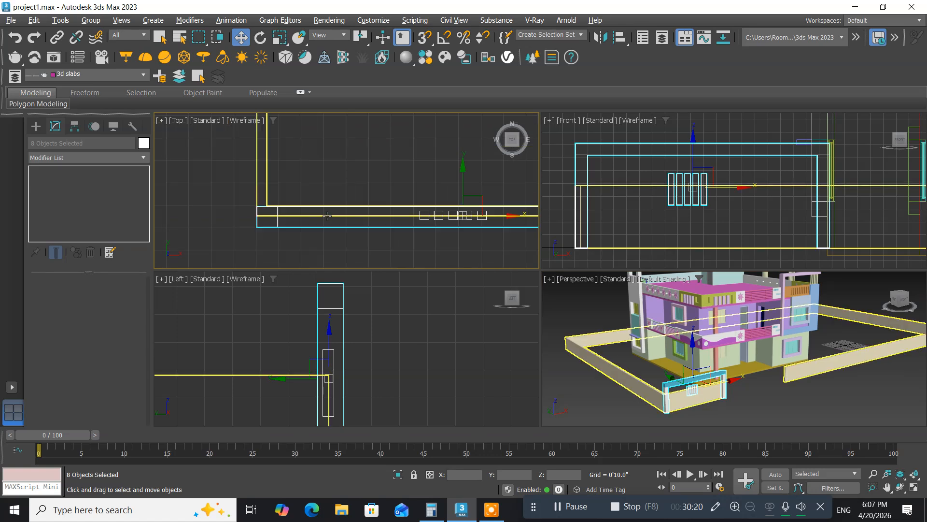
{"action": "middle_click_drag", "start_coordinate": [358, 228], "coordinate": [291, 216]}
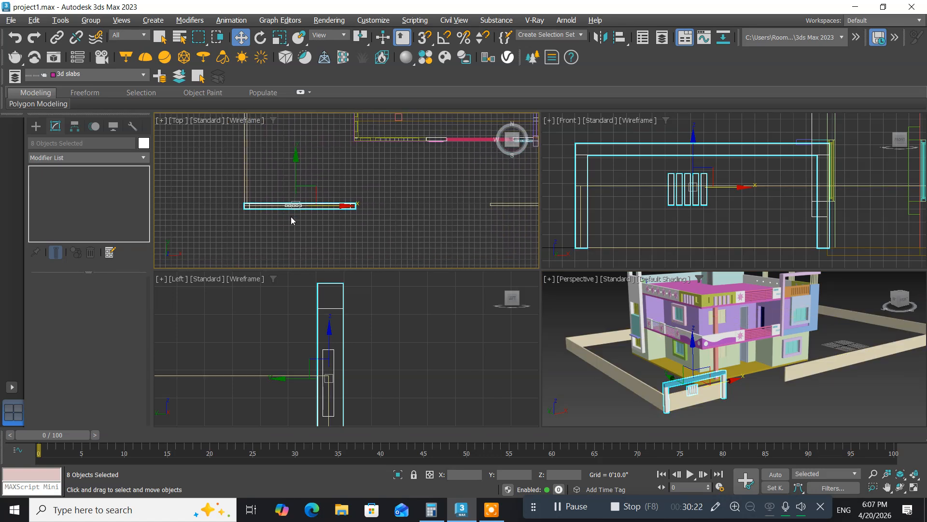
{"action": "key", "text": "alt+w"}
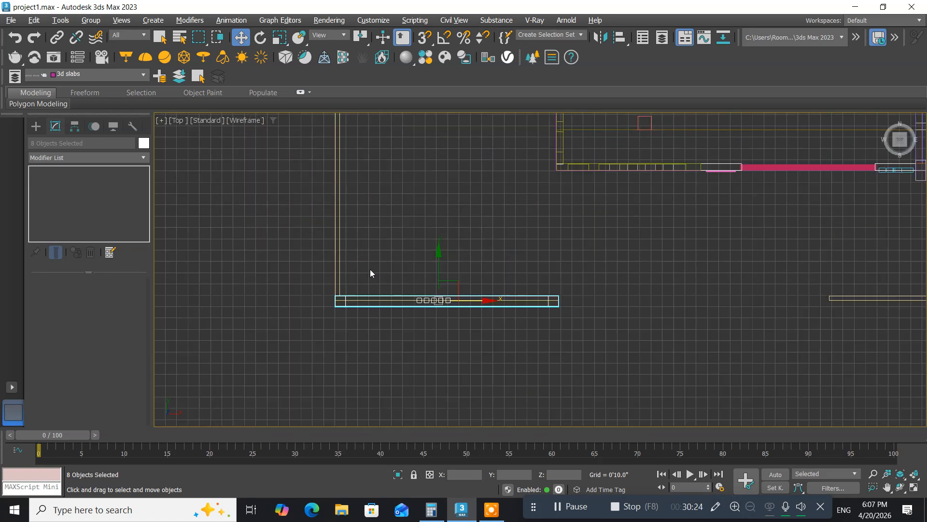
{"action": "middle_click_drag", "start_coordinate": [482, 319], "coordinate": [413, 314]}
{"action": "scroll", "coordinate": [413, 317], "scroll_direction": "up", "scroll_amount": 4}
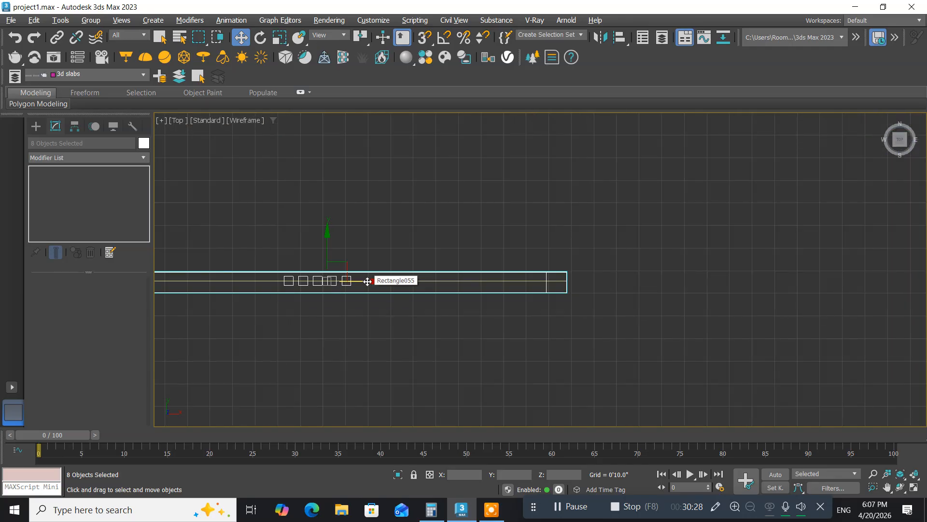
{"action": "left_click_drag", "start_coordinate": [368, 281], "coordinate": [845, 264], "text": "shift"}
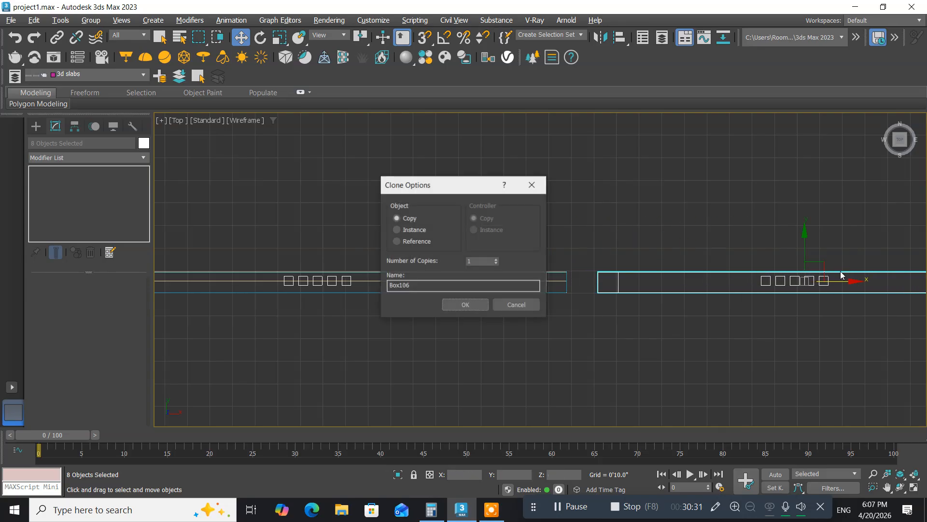
{"action": "left_click", "coordinate": [458, 305]}
Move the copied section along X until its outer post lines up with the start of the other front boundary wall segment.
{"action": "middle_click_drag", "start_coordinate": [722, 346], "coordinate": [267, 345]}
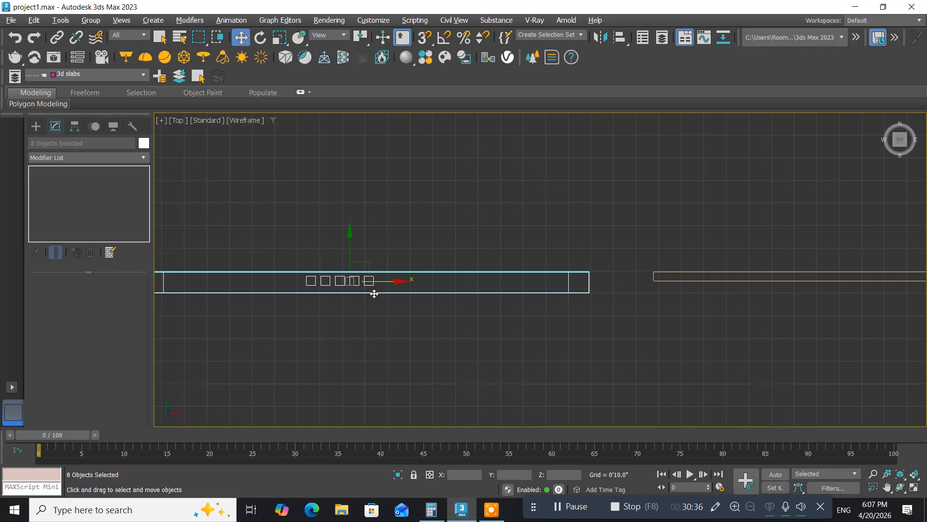
{"action": "left_click_drag", "start_coordinate": [392, 282], "coordinate": [846, 279]}
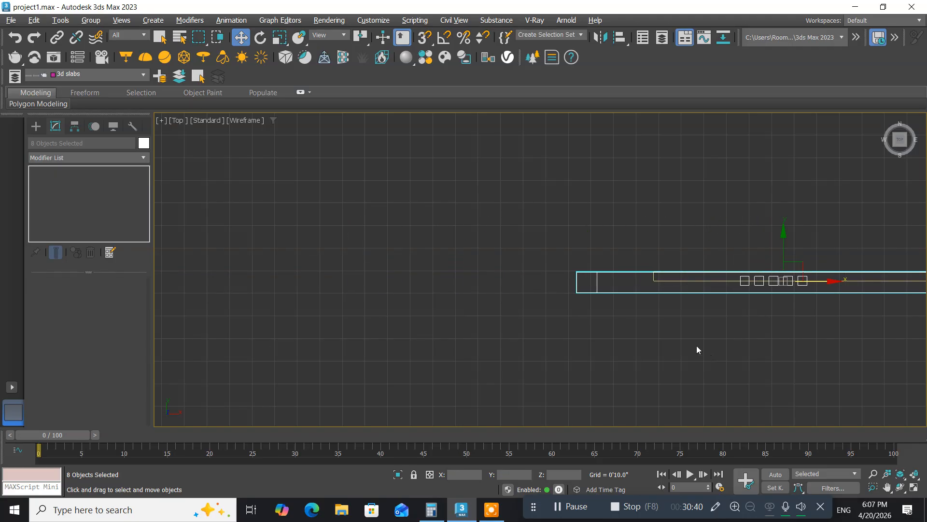
{"action": "middle_click_drag", "start_coordinate": [697, 346], "coordinate": [356, 341]}
{"action": "scroll", "coordinate": [364, 335], "scroll_direction": "up", "scroll_amount": 2}
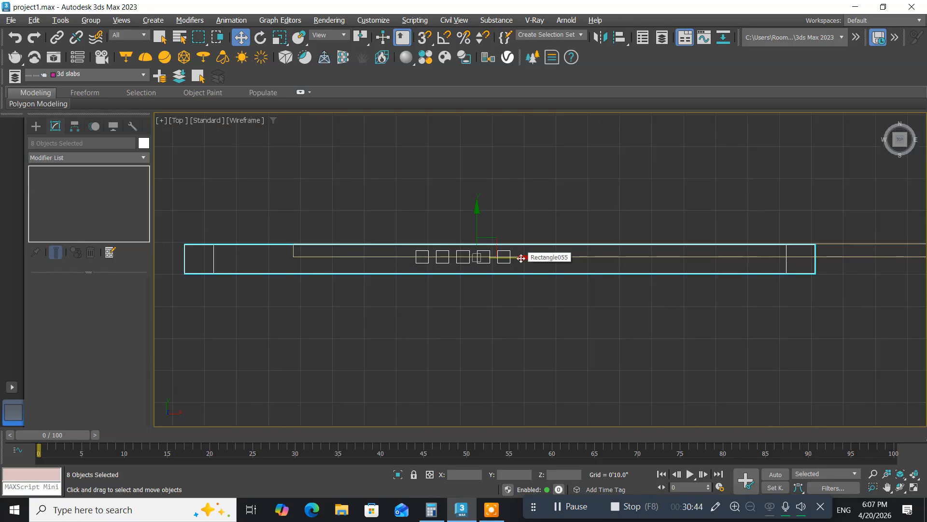
{"action": "left_click_drag", "start_coordinate": [521, 259], "coordinate": [630, 256]}
{"action": "scroll", "coordinate": [346, 256], "scroll_direction": "up", "scroll_amount": 3}
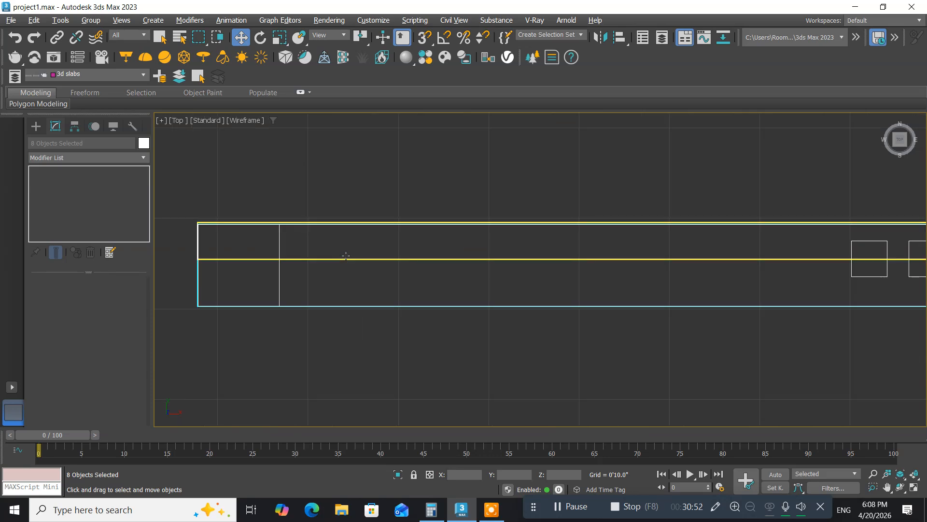
{"action": "scroll", "coordinate": [229, 265], "scroll_direction": "up", "scroll_amount": 2}
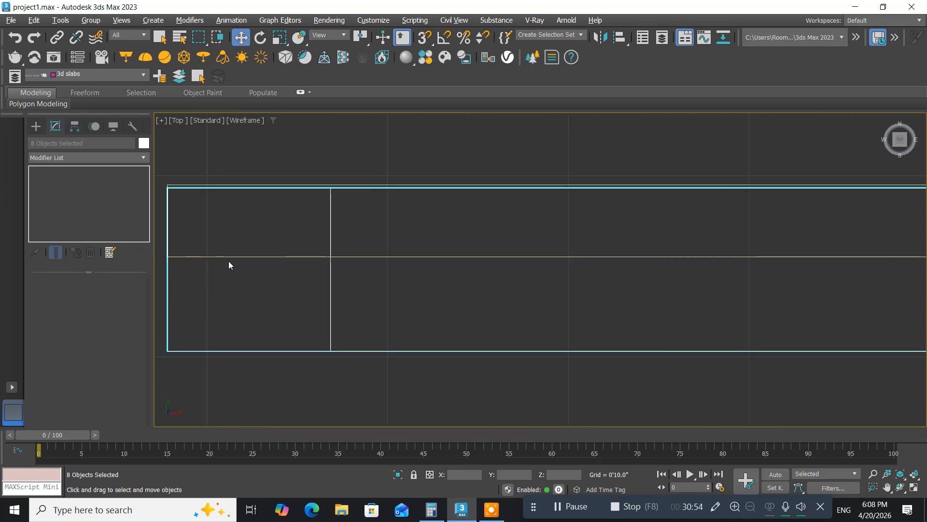
{"action": "middle_click_drag", "start_coordinate": [229, 264], "coordinate": [328, 271]}
{"action": "scroll", "coordinate": [328, 273], "scroll_direction": "up", "scroll_amount": 1}
{"action": "scroll", "coordinate": [328, 273], "scroll_direction": "up", "scroll_amount": 1}
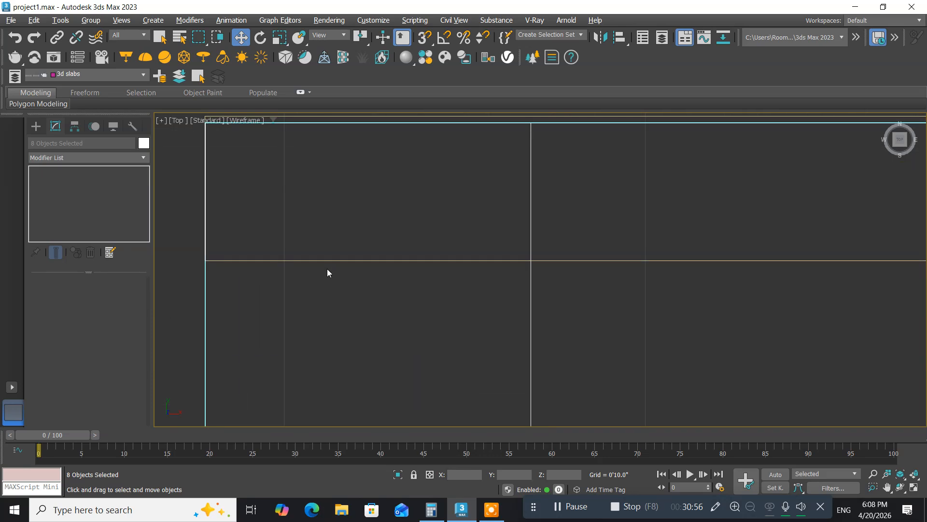
{"action": "scroll", "coordinate": [328, 272], "scroll_direction": "down", "scroll_amount": 3}
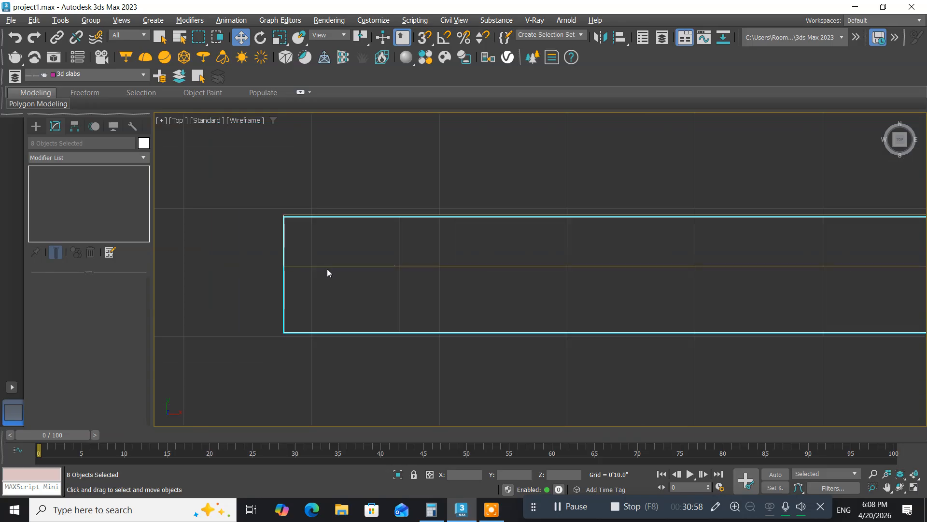
Clone the aligned wall section once along X in the top view as a Copy, placed just beyond its inner end post.
{"action": "scroll", "coordinate": [327, 269], "scroll_direction": "down", "scroll_amount": 1}
{"action": "middle_click_drag", "start_coordinate": [639, 284], "coordinate": [304, 271]}
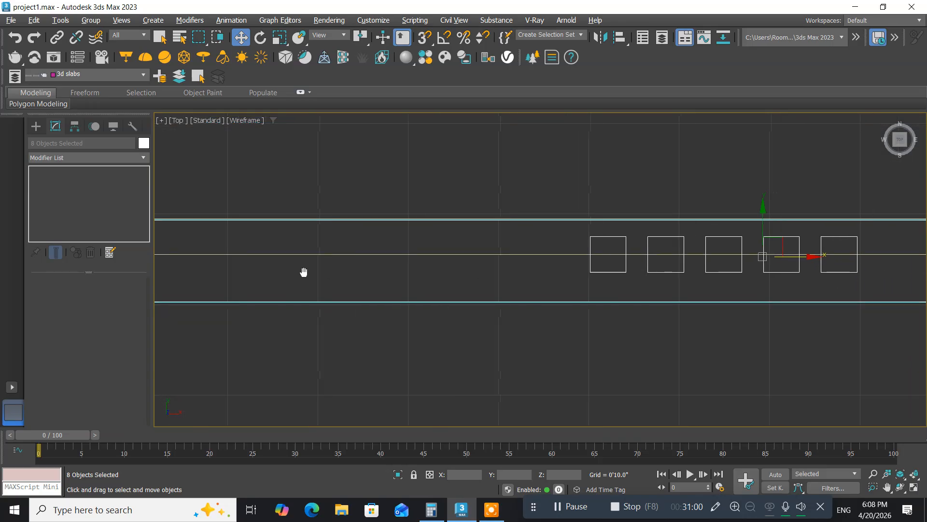
{"action": "scroll", "coordinate": [651, 274], "scroll_direction": "down", "scroll_amount": 3}
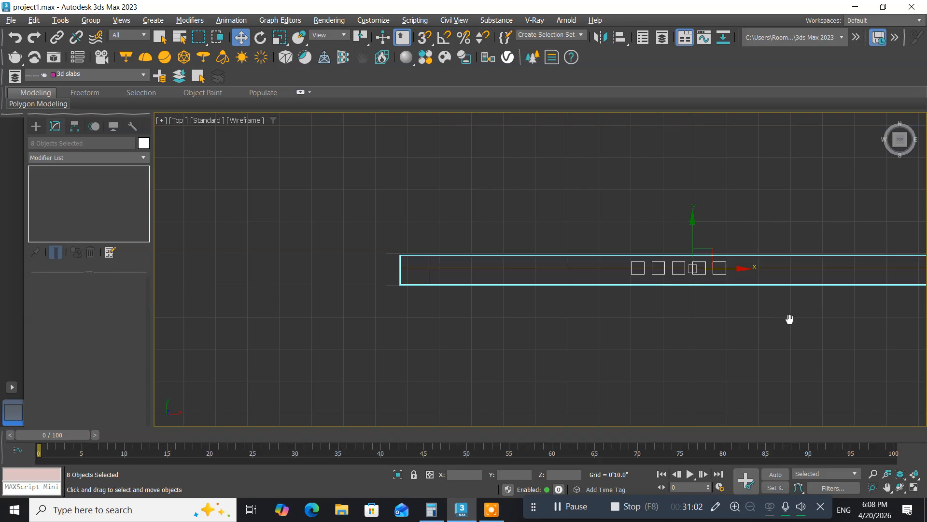
{"action": "middle_click_drag", "start_coordinate": [788, 319], "coordinate": [387, 331]}
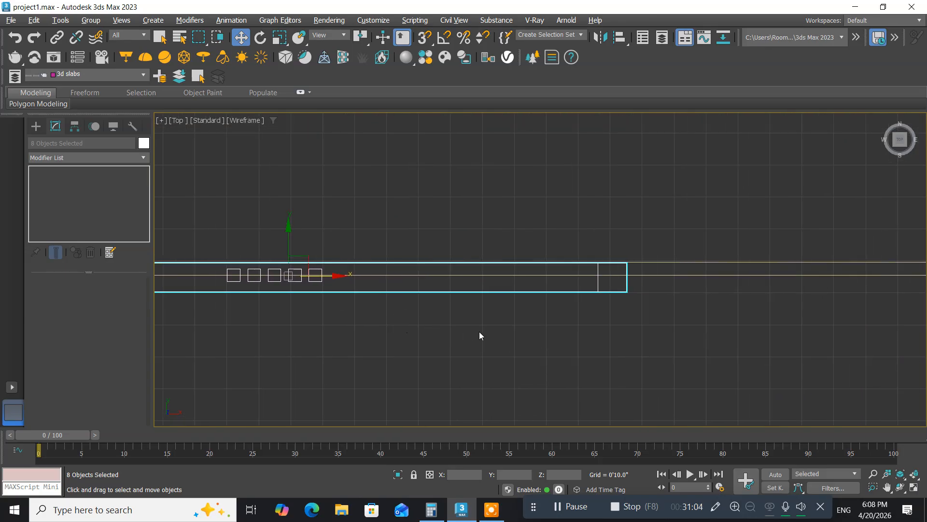
{"action": "middle_click_drag", "start_coordinate": [480, 331], "coordinate": [439, 343]}
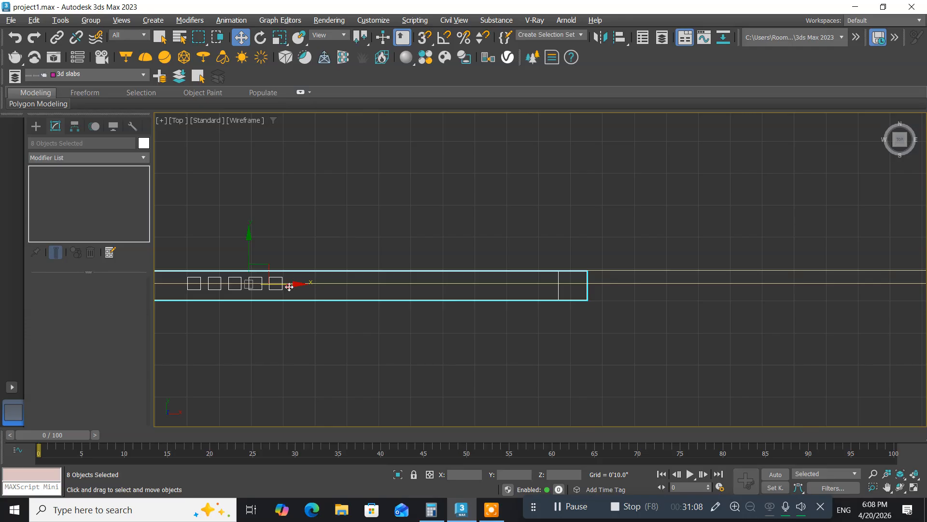
{"action": "left_click_drag", "start_coordinate": [289, 286], "coordinate": [924, 279], "text": "shift"}
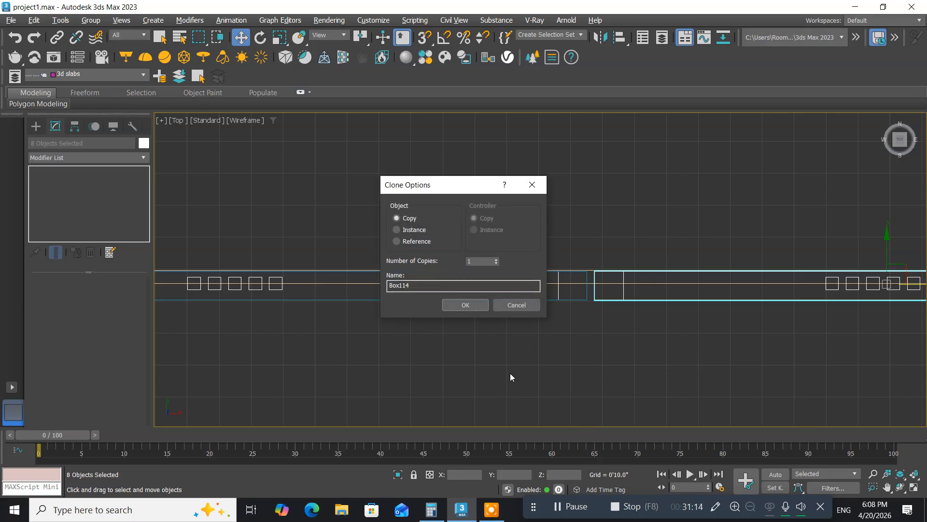
{"action": "left_click", "coordinate": [482, 309]}
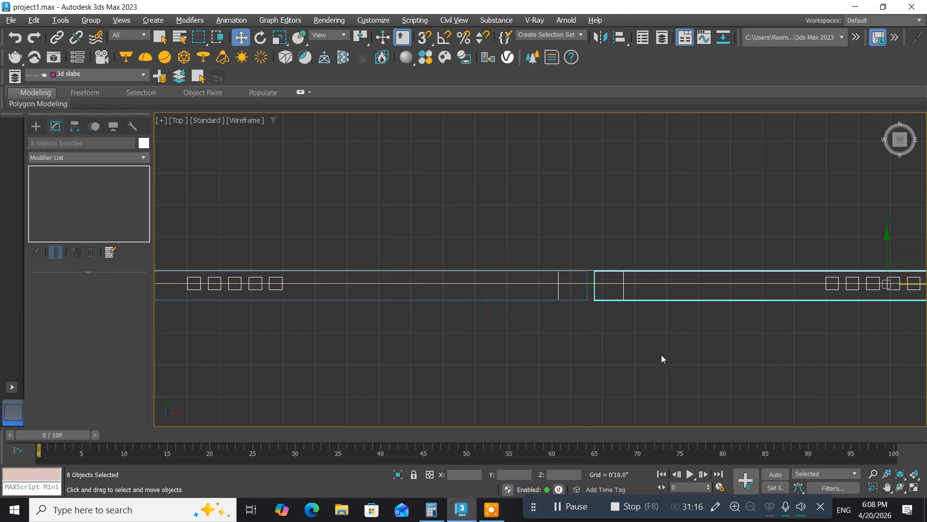
Move the new copy farther along X to leave an open gap between it and the previous wall section.
{"action": "middle_click_drag", "start_coordinate": [662, 358], "coordinate": [393, 362]}
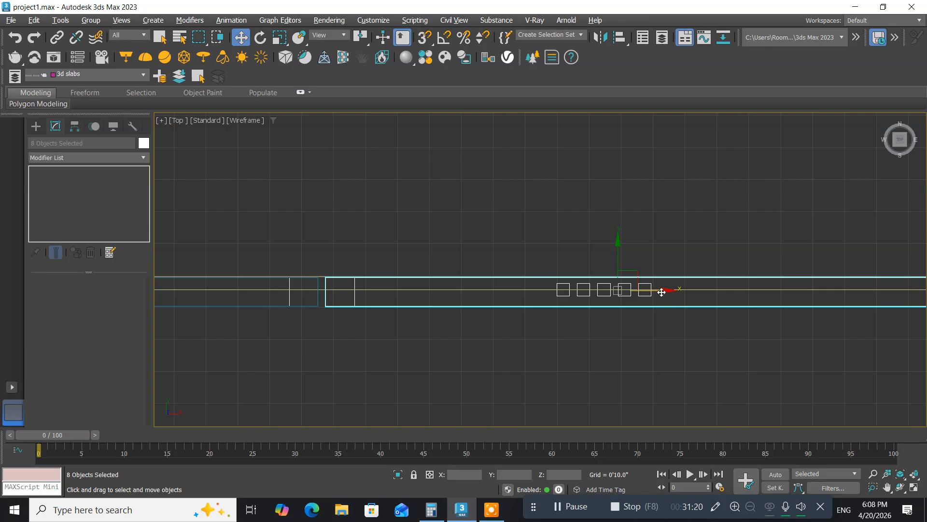
{"action": "left_click_drag", "start_coordinate": [662, 292], "coordinate": [798, 285]}
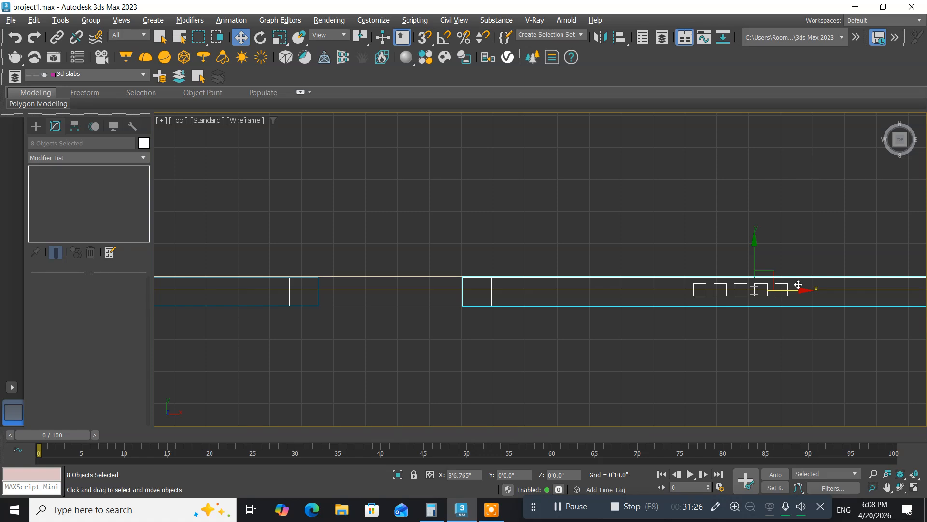
{"action": "scroll", "coordinate": [611, 354], "scroll_direction": "down", "scroll_amount": 5}
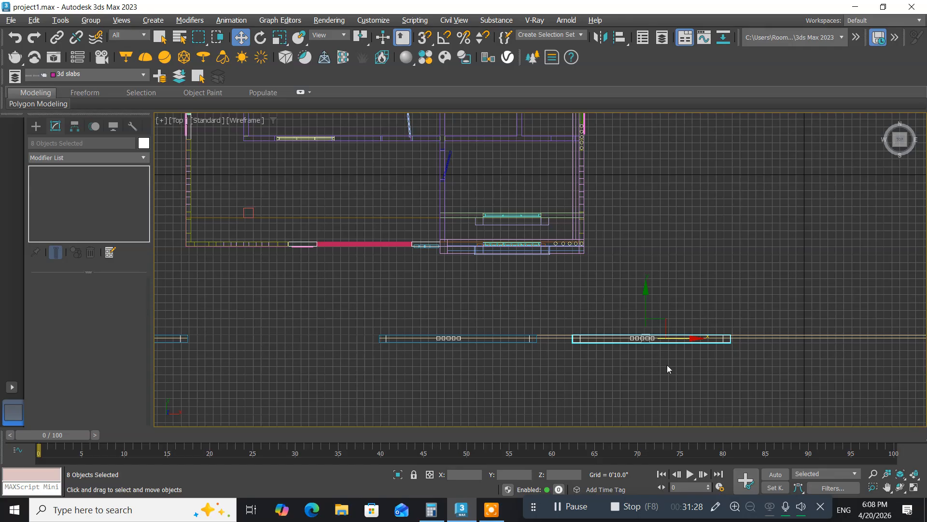
{"action": "middle_click_drag", "start_coordinate": [667, 369], "coordinate": [368, 329]}
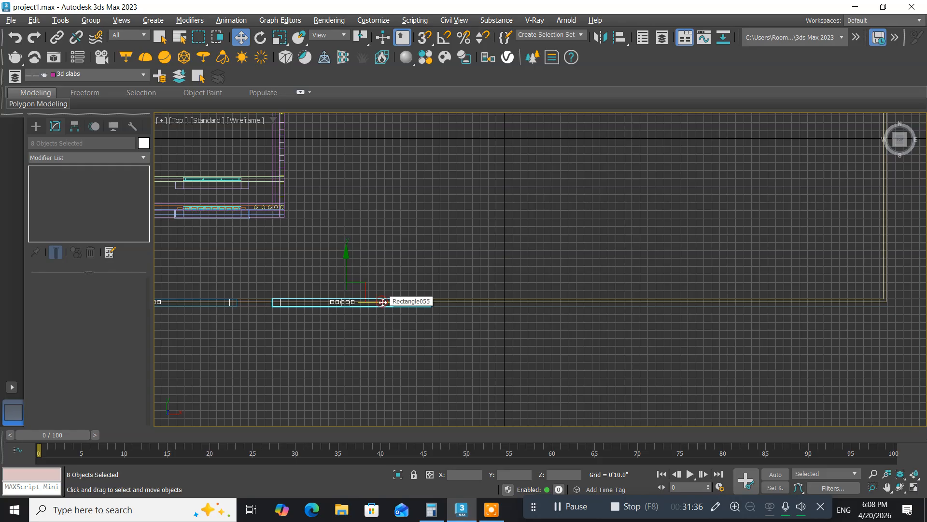
Clone the section twice more along X as single Copies, leaving gaps between them and ending near the far corner of the boundary wall.
{"action": "left_click_drag", "start_coordinate": [383, 304], "coordinate": [602, 294]}
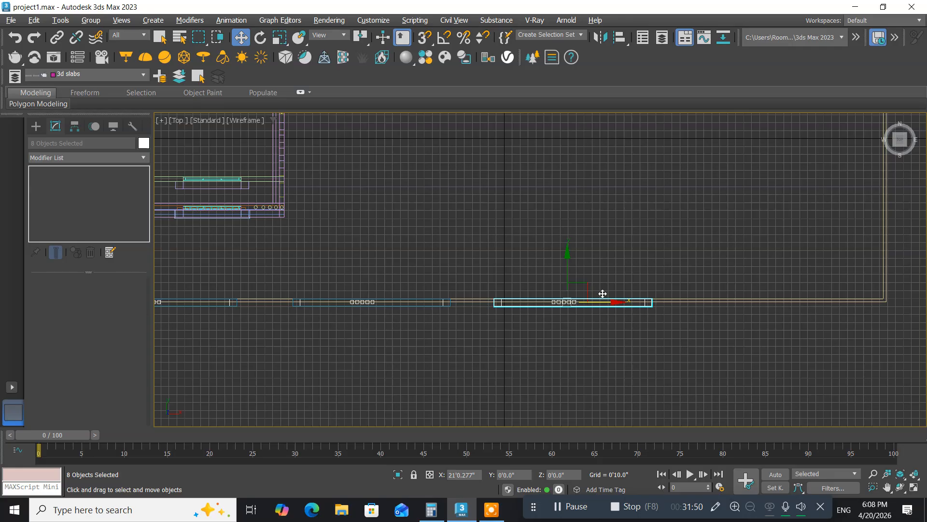
{"action": "left_click_drag", "start_coordinate": [603, 293], "coordinate": [602, 294], "text": "shift"}
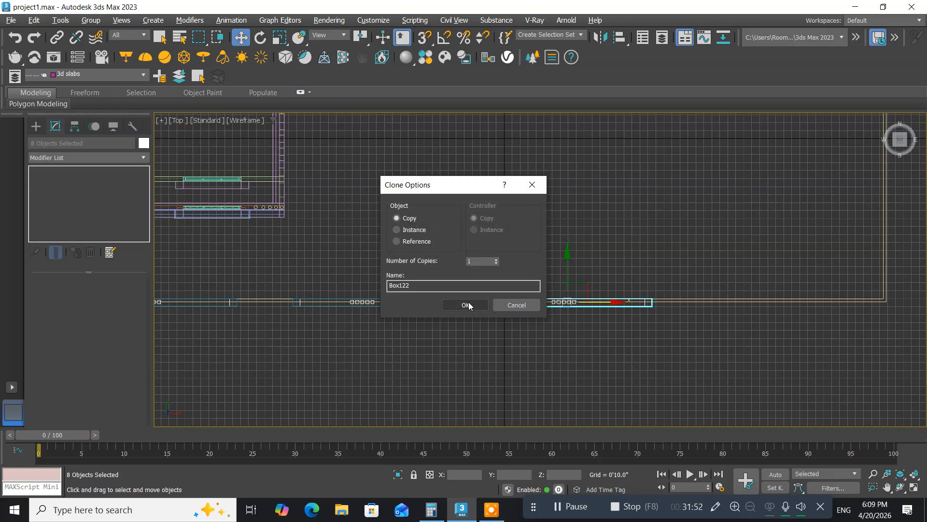
{"action": "left_click", "coordinate": [467, 304]}
{"action": "middle_click_drag", "start_coordinate": [604, 332], "coordinate": [336, 331]}
{"action": "left_click_drag", "start_coordinate": [359, 302], "coordinate": [569, 301]}
{"action": "left_click", "coordinate": [458, 308]}
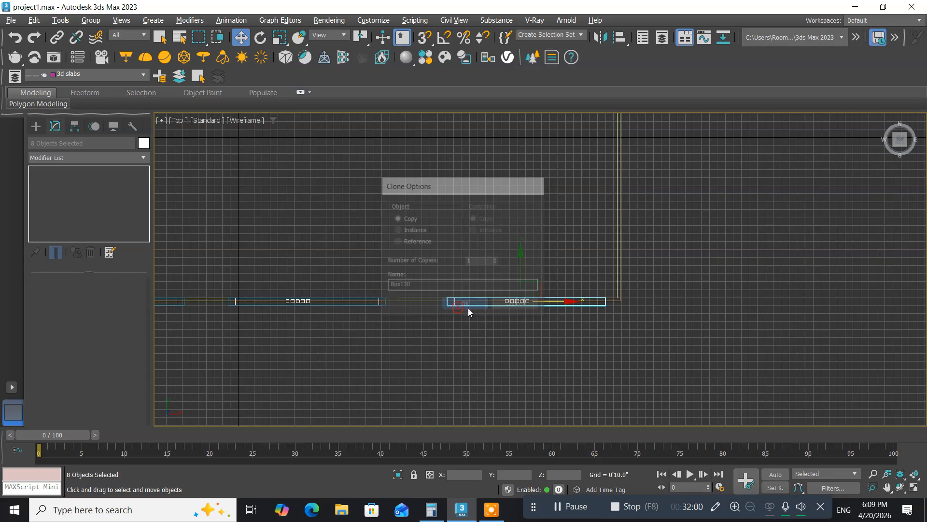
Move the last copied section along X until its end post lines up with the outer corner of the boundary wall.
{"action": "scroll", "coordinate": [573, 319], "scroll_direction": "up", "scroll_amount": 5}
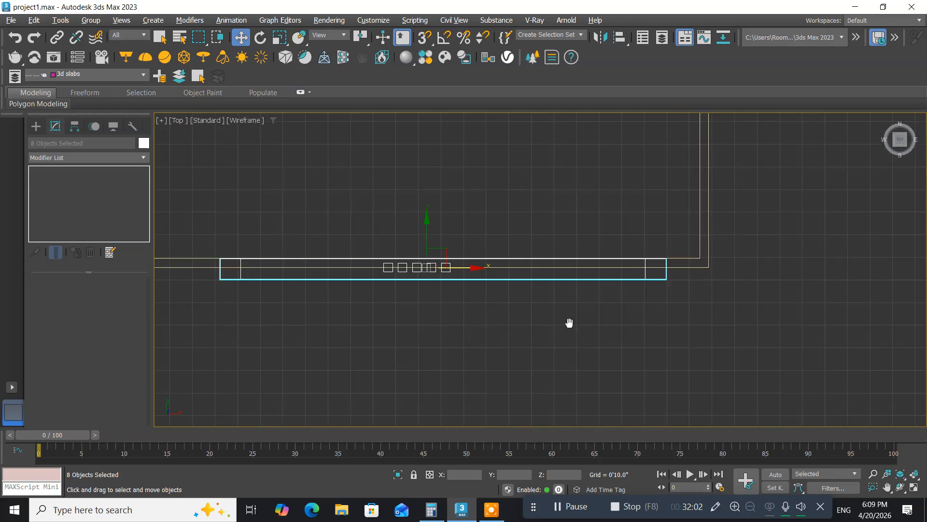
{"action": "middle_click_drag", "start_coordinate": [572, 320], "coordinate": [484, 376]}
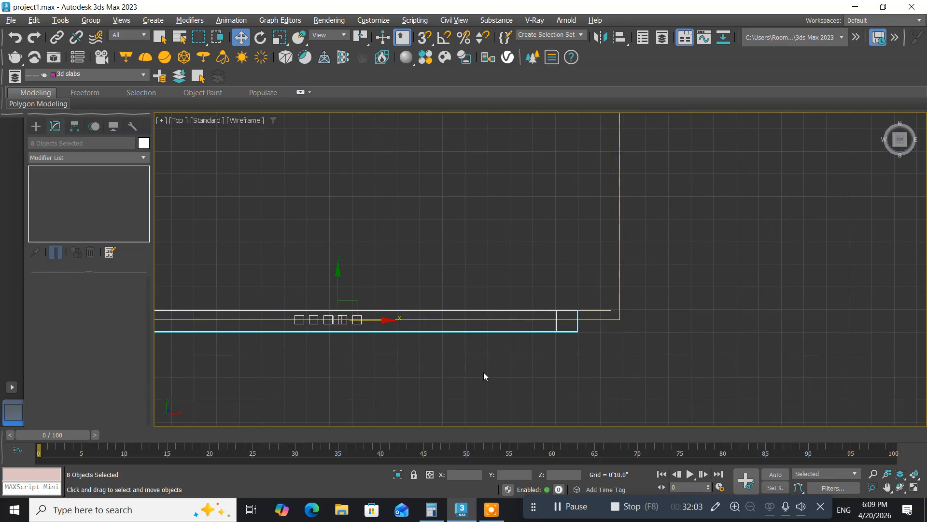
{"action": "left_click", "coordinate": [385, 319]}
{"action": "key", "text": "ctrl+z"}
{"action": "left_click_drag", "start_coordinate": [382, 321], "coordinate": [421, 332]}
{"action": "scroll", "coordinate": [363, 358], "scroll_direction": "down", "scroll_amount": 5}
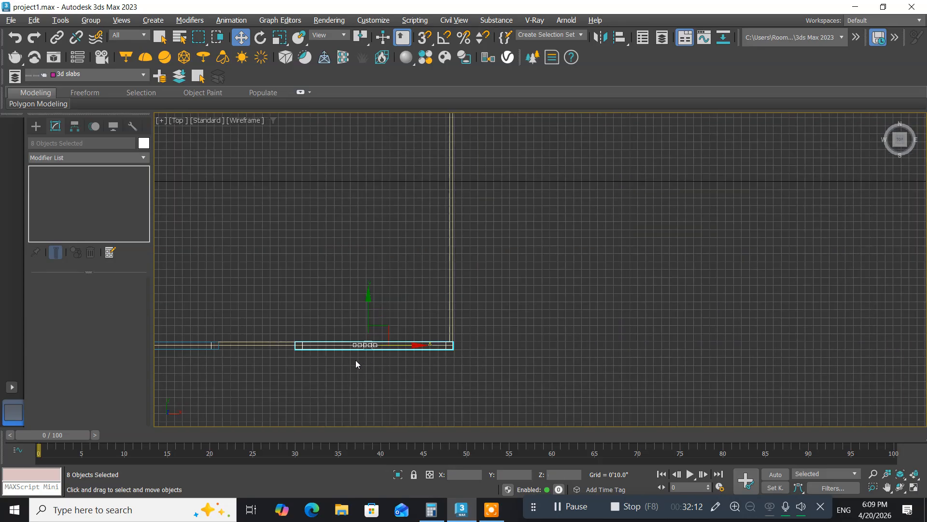
Examine the spacing of the copied front wall sections in the top view and against the whole house in the perspective view.
{"action": "middle_click_drag", "start_coordinate": [285, 375], "coordinate": [566, 299]}
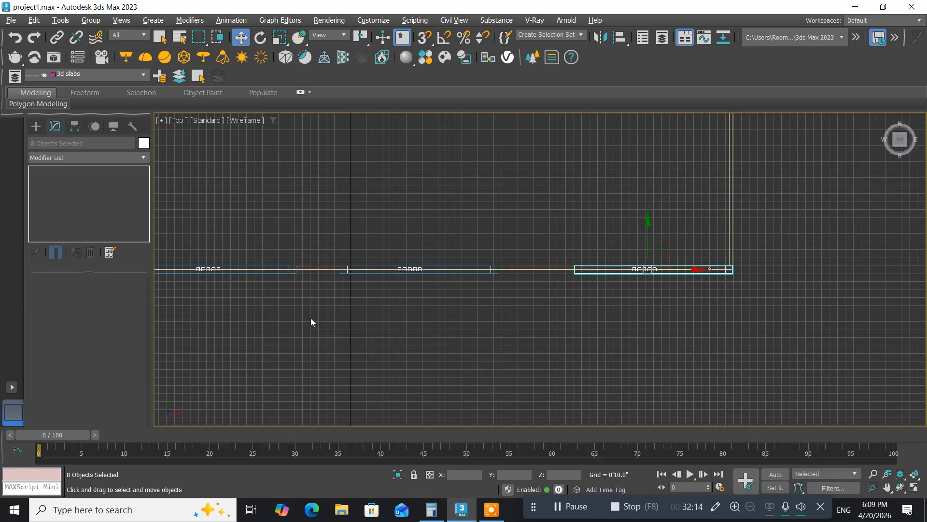
{"action": "middle_click_drag", "start_coordinate": [312, 323], "coordinate": [439, 322]}
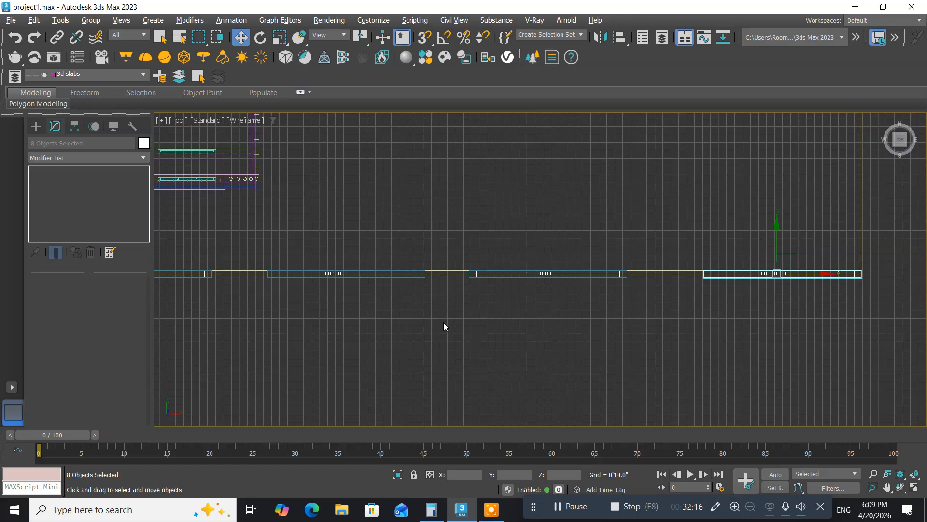
{"action": "key", "text": "alt+w"}
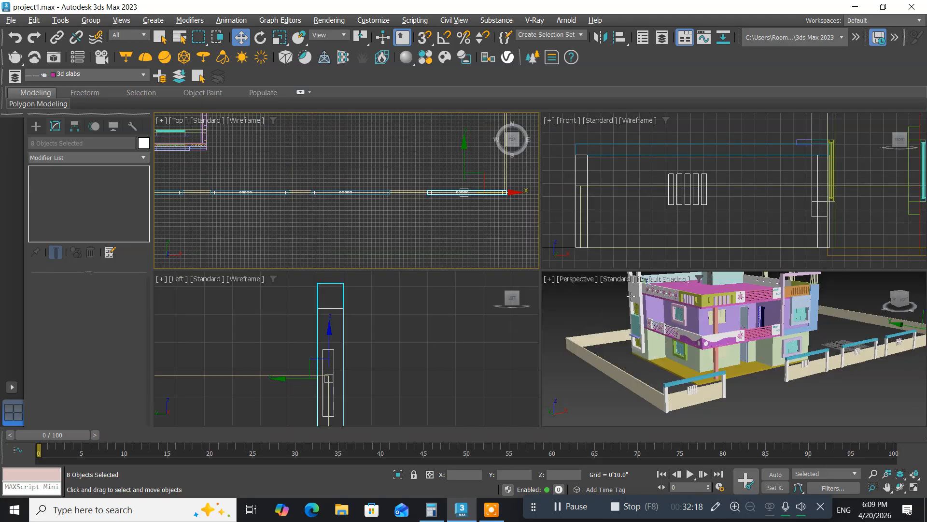
{"action": "middle_click_drag", "start_coordinate": [631, 296], "coordinate": [577, 305], "text": "alt"}
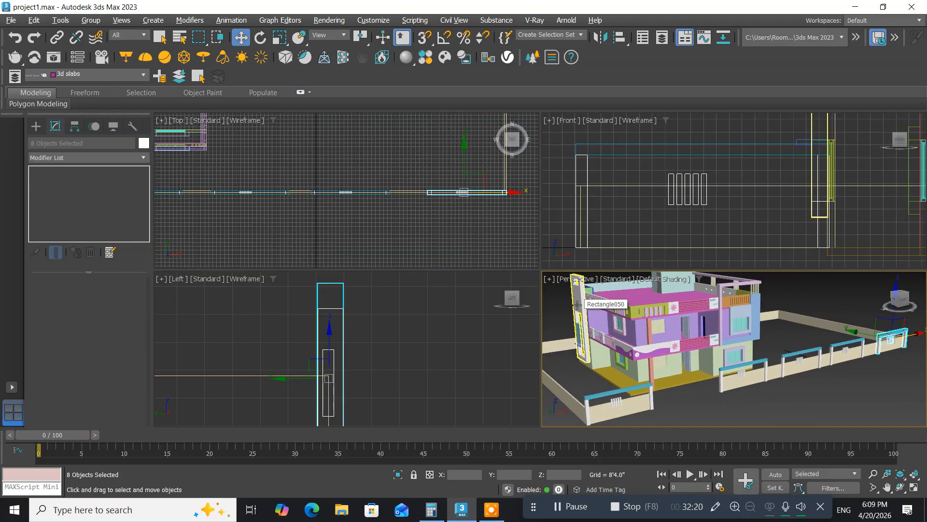
{"action": "key", "text": "alt+w"}
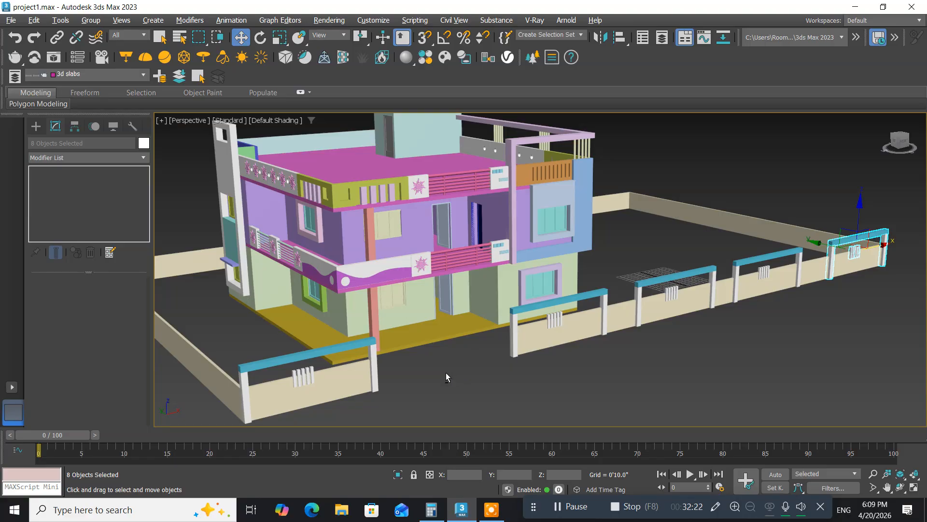
{"action": "middle_click_drag", "start_coordinate": [445, 372], "coordinate": [420, 359], "text": "alt"}
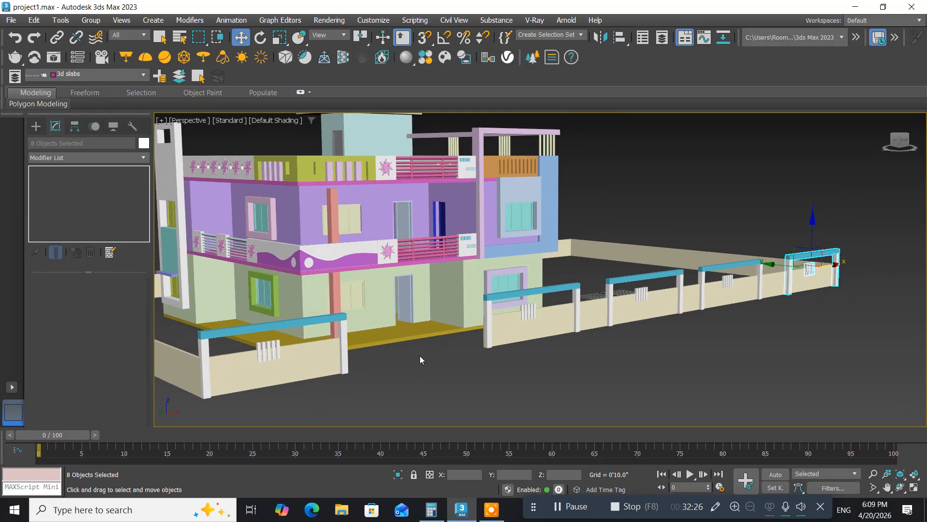
{"action": "scroll", "coordinate": [421, 359], "scroll_direction": "down", "scroll_amount": 3}
{"action": "scroll", "coordinate": [419, 356], "scroll_direction": "up", "scroll_amount": 3}
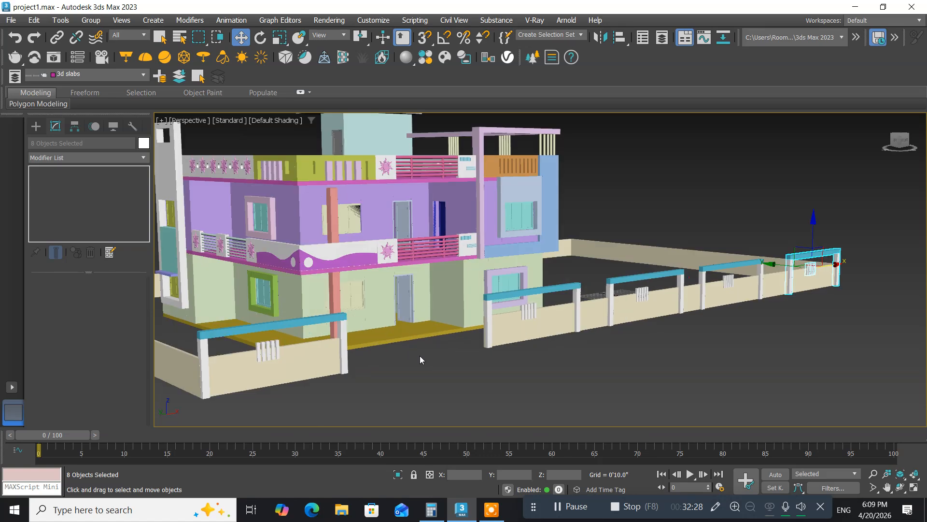
{"action": "middle_click_drag", "start_coordinate": [420, 355], "coordinate": [423, 337]}
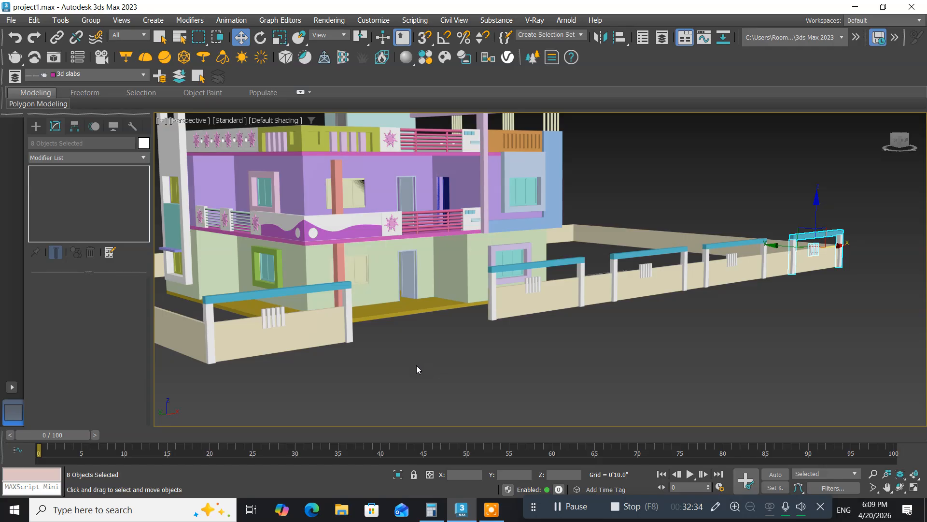
{"action": "middle_click_drag", "start_coordinate": [417, 365], "coordinate": [445, 374]}
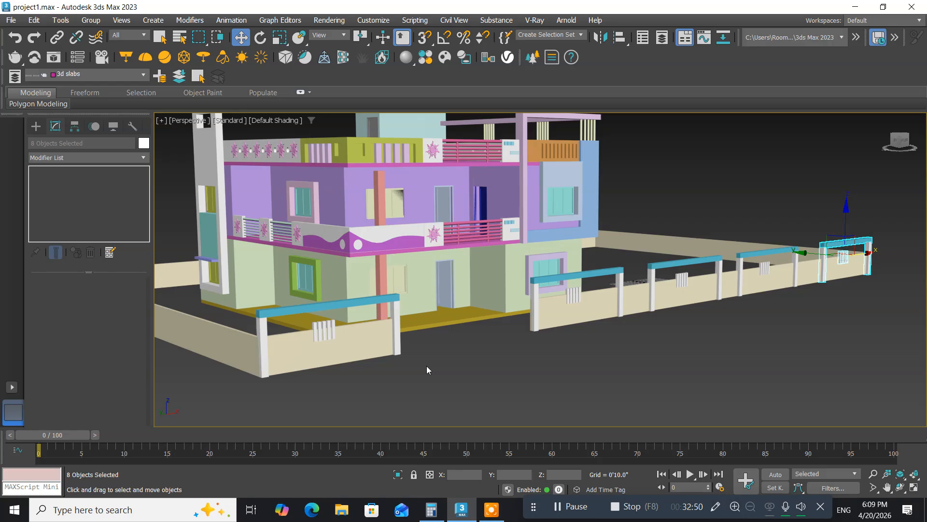
{"action": "middle_click_drag", "start_coordinate": [427, 366], "coordinate": [431, 376]}
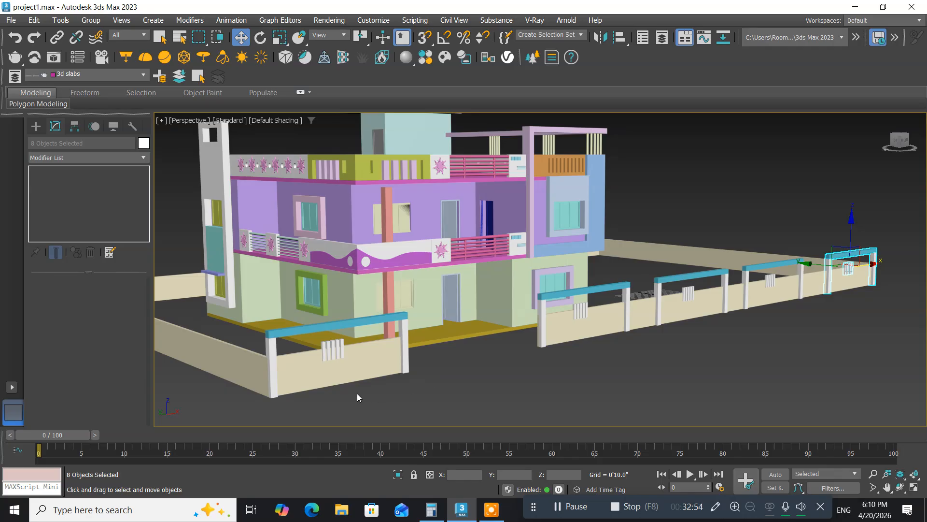
{"action": "middle_click_drag", "start_coordinate": [357, 398], "coordinate": [445, 379]}
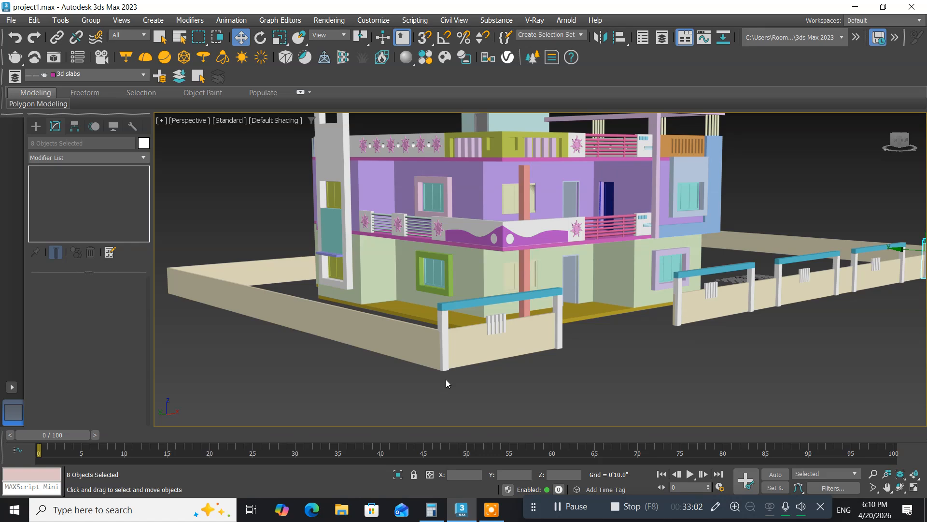
Select the top beam and the corner post of the separate first front wall section together in the top view.
{"action": "key", "text": "alt+w"}
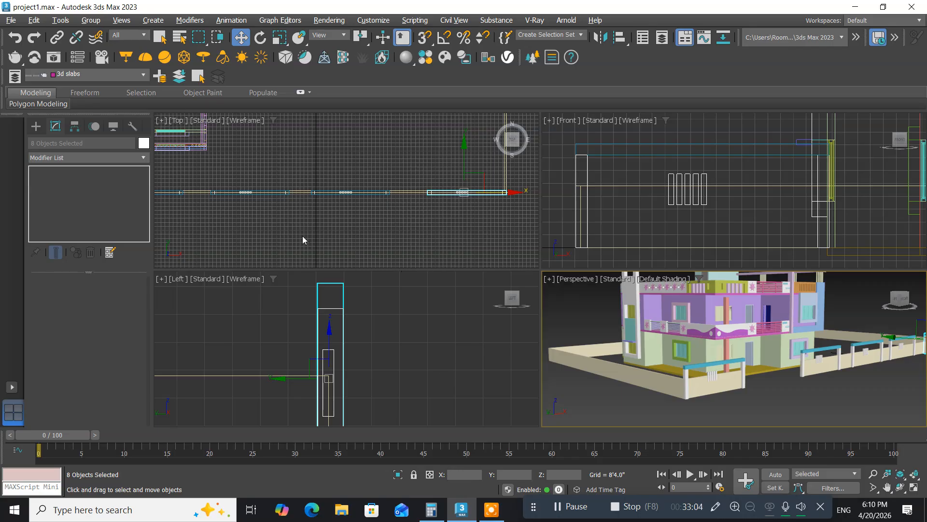
{"action": "middle_click_drag", "start_coordinate": [303, 236], "coordinate": [501, 209]}
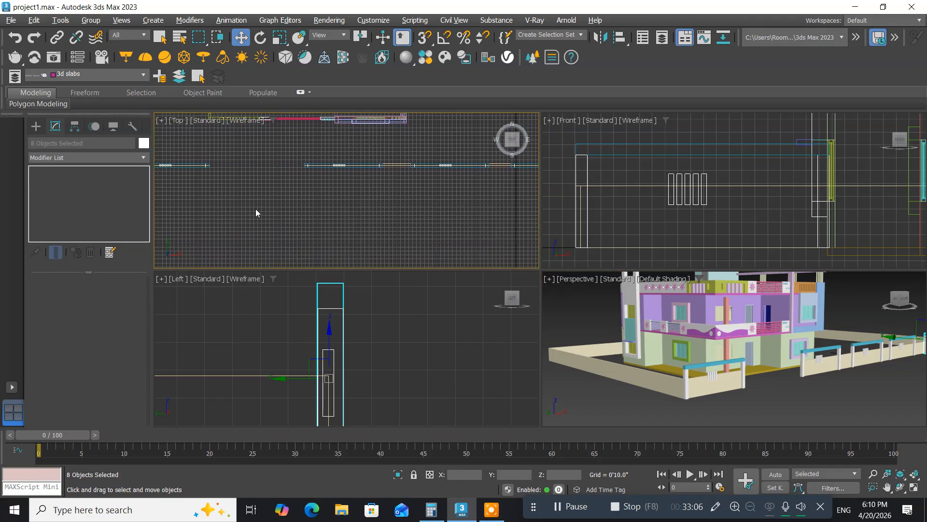
{"action": "middle_click_drag", "start_coordinate": [210, 205], "coordinate": [350, 222]}
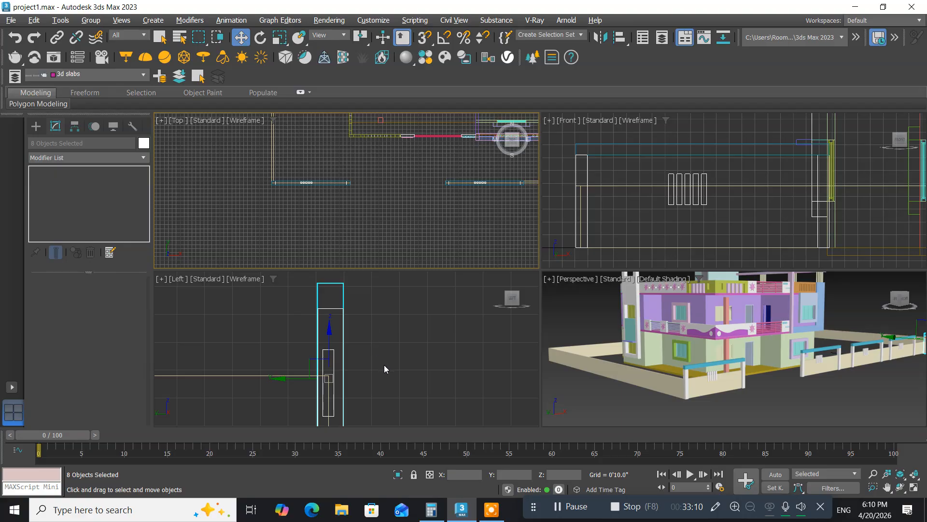
{"action": "middle_click_drag", "start_coordinate": [380, 357], "coordinate": [376, 360]}
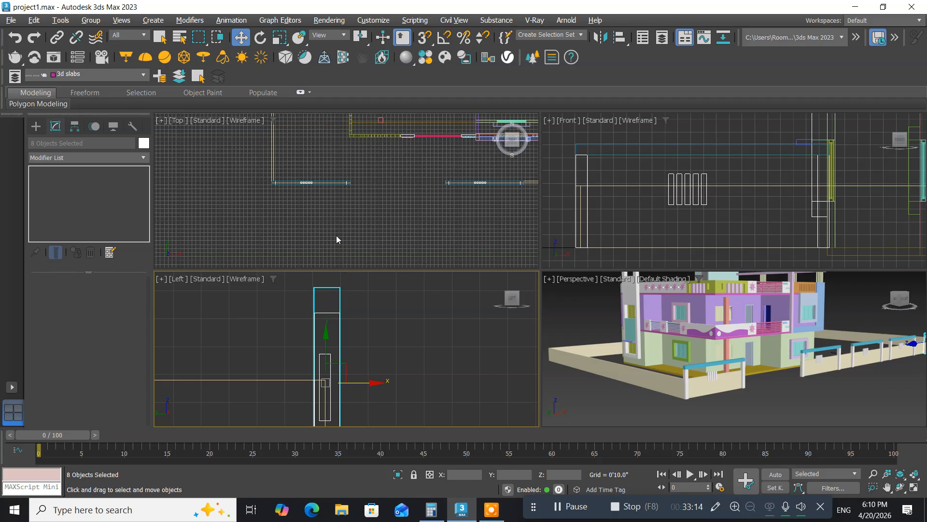
{"action": "scroll", "coordinate": [301, 208], "scroll_direction": "up", "scroll_amount": 3}
{"action": "scroll", "coordinate": [301, 208], "scroll_direction": "up", "scroll_amount": 2}
{"action": "middle_click_drag", "start_coordinate": [283, 181], "coordinate": [263, 239]}
{"action": "key", "text": "alt+w"}
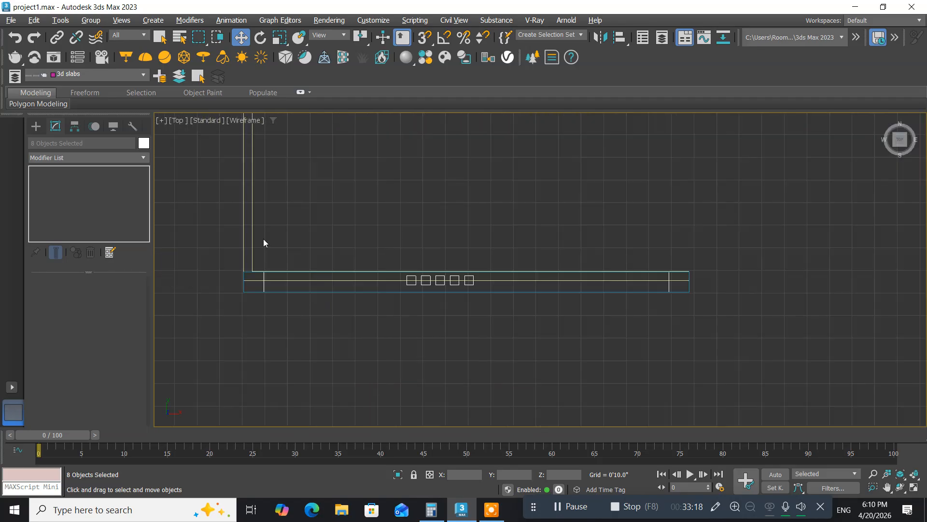
{"action": "middle_click_drag", "start_coordinate": [336, 316], "coordinate": [333, 322]}
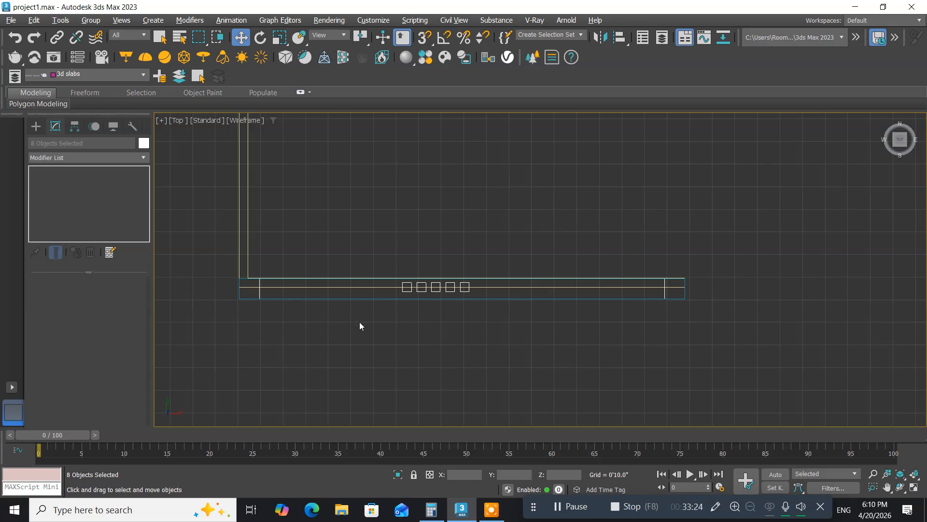
{"action": "scroll", "coordinate": [291, 320], "scroll_direction": "up", "scroll_amount": 4}
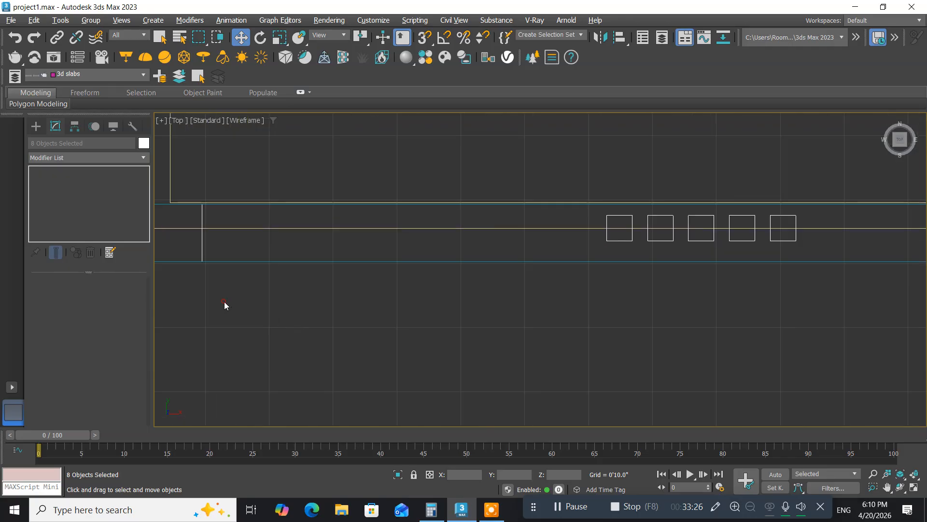
{"action": "left_click_drag", "start_coordinate": [224, 301], "coordinate": [193, 251]}
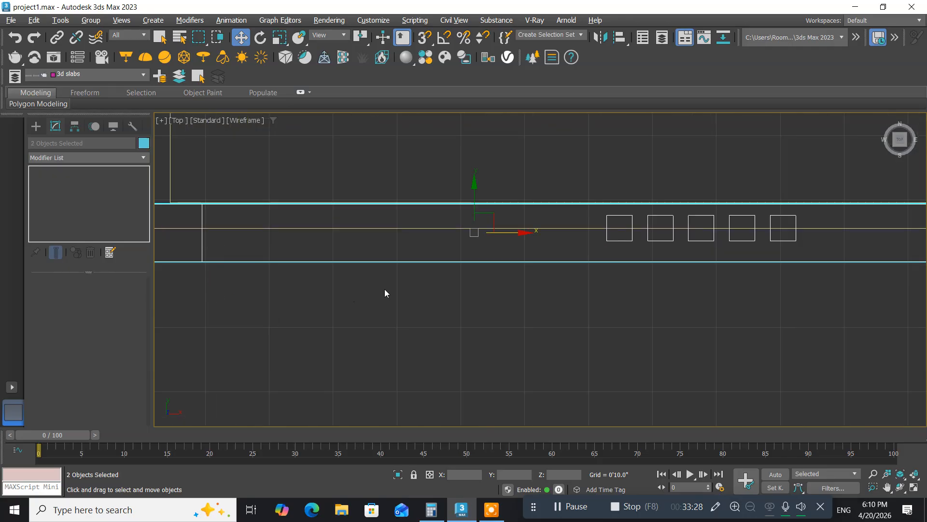
Add the five vertical bars and the other end post of the first front wall section to the selection.
{"action": "middle_click_drag", "start_coordinate": [510, 283], "coordinate": [363, 327]}
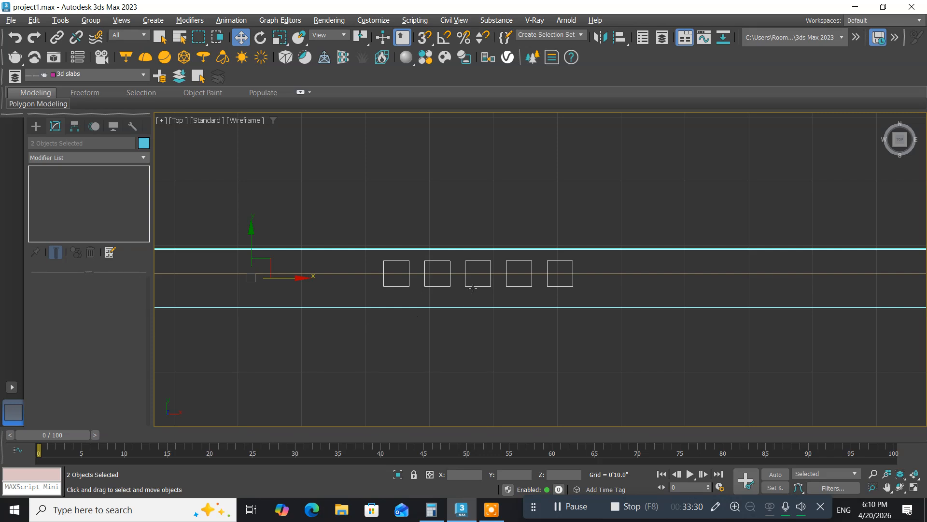
{"action": "left_click_drag", "start_coordinate": [599, 296], "coordinate": [354, 286]}
{"action": "middle_click_drag", "start_coordinate": [706, 346], "coordinate": [244, 330]}
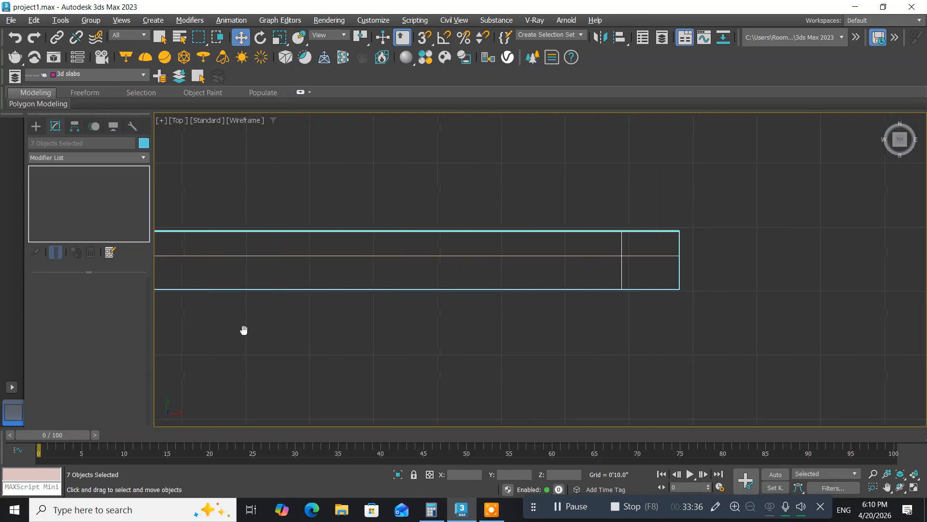
{"action": "left_click_drag", "start_coordinate": [736, 271], "coordinate": [540, 284]}
Clone the complete front wall section along Y into the yard as a single Copy.
{"action": "scroll", "coordinate": [529, 305], "scroll_direction": "down", "scroll_amount": 5}
{"action": "middle_click_drag", "start_coordinate": [520, 312], "coordinate": [422, 348]}
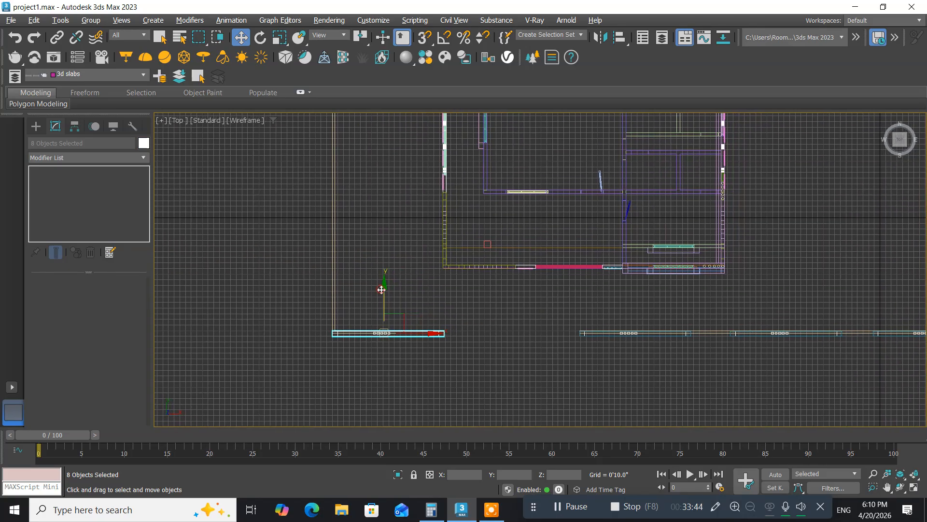
{"action": "left_click_drag", "start_coordinate": [384, 290], "coordinate": [384, 244], "text": "shift"}
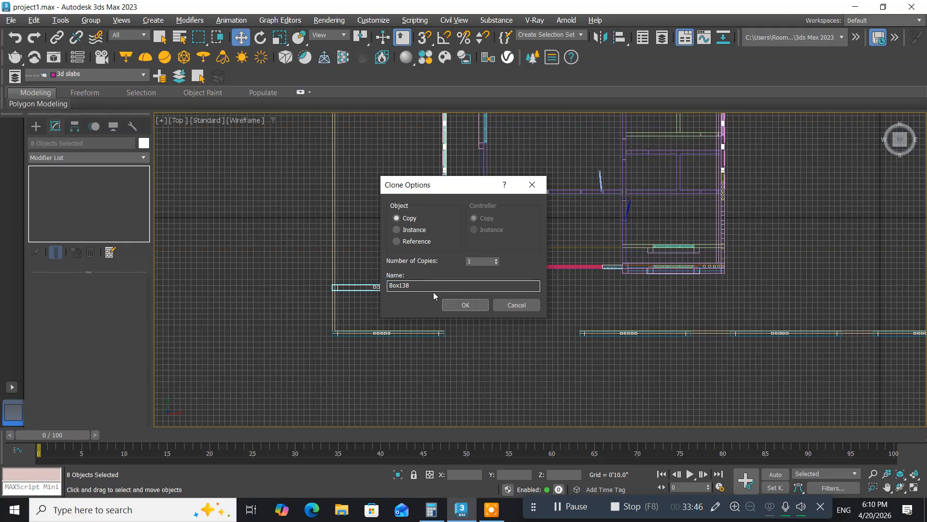
{"action": "left_click", "coordinate": [459, 305]}
Rotate the cloned section 90 degrees with Angle Snap so that it runs parallel to the side boundary wall.
{"action": "scroll", "coordinate": [375, 290], "scroll_direction": "up", "scroll_amount": 6}
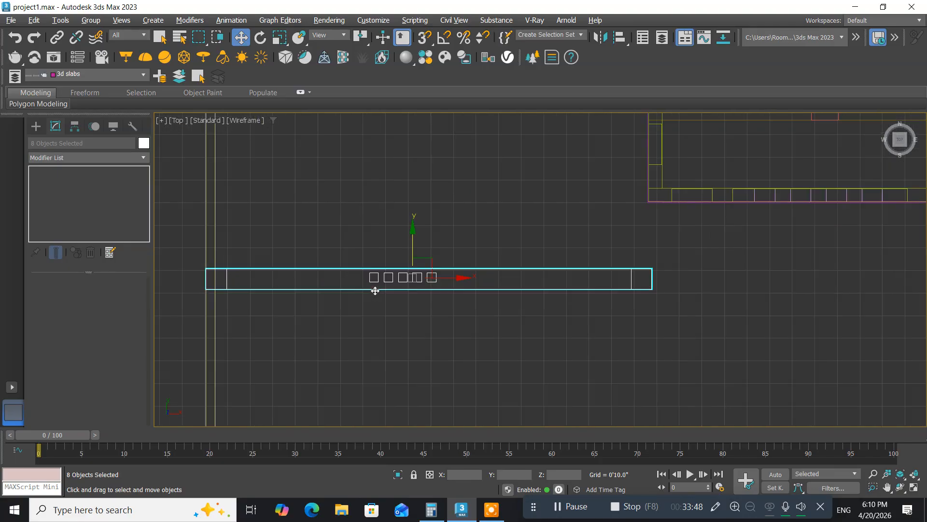
{"action": "middle_click_drag", "start_coordinate": [372, 303], "coordinate": [413, 271]}
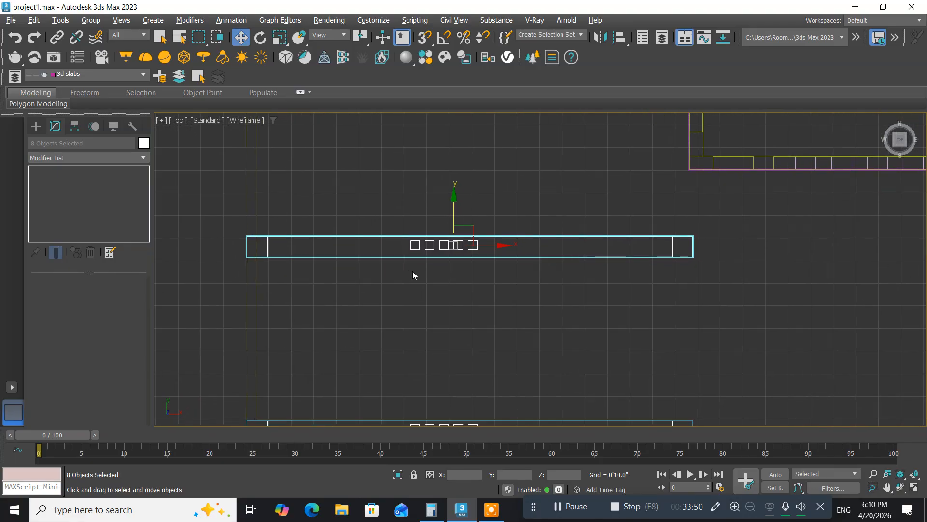
{"action": "left_click", "coordinate": [261, 42]}
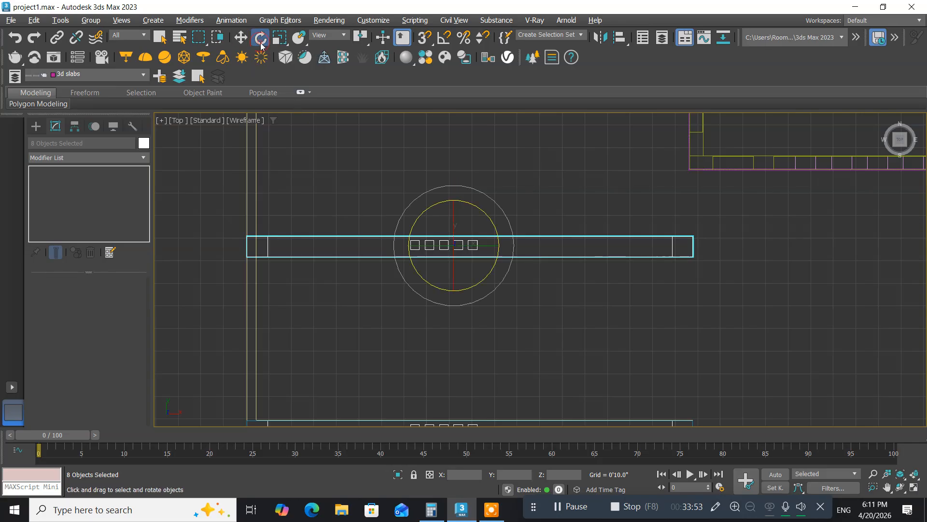
{"action": "left_click", "coordinate": [439, 41]}
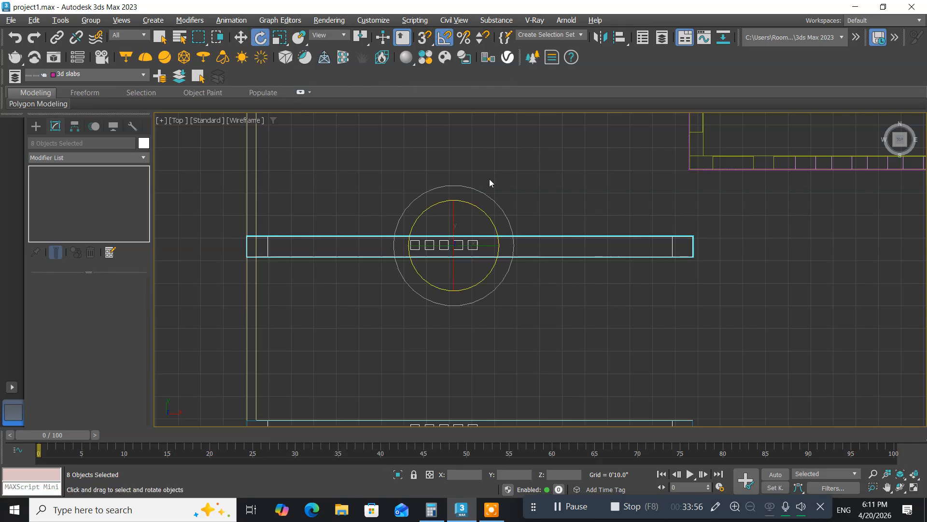
{"action": "left_click_drag", "start_coordinate": [486, 193], "coordinate": [479, 270]}
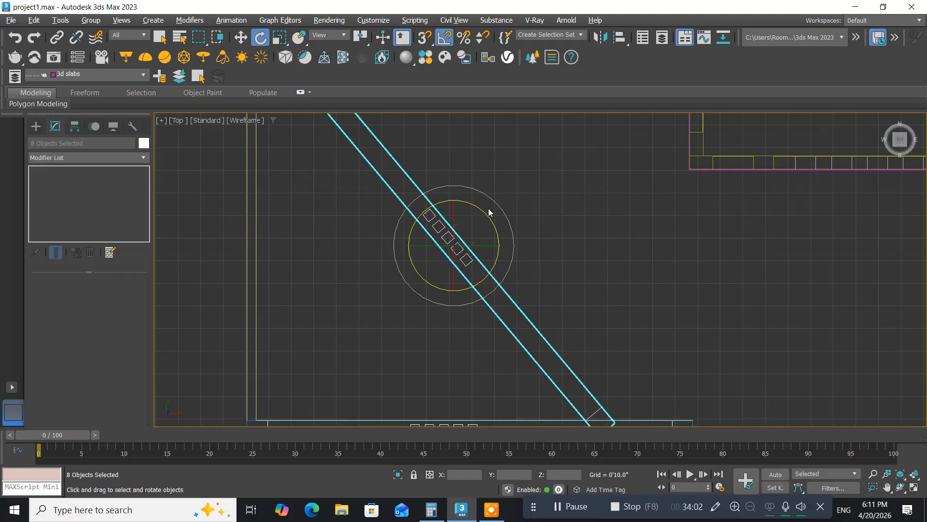
{"action": "left_click_drag", "start_coordinate": [489, 197], "coordinate": [501, 218]}
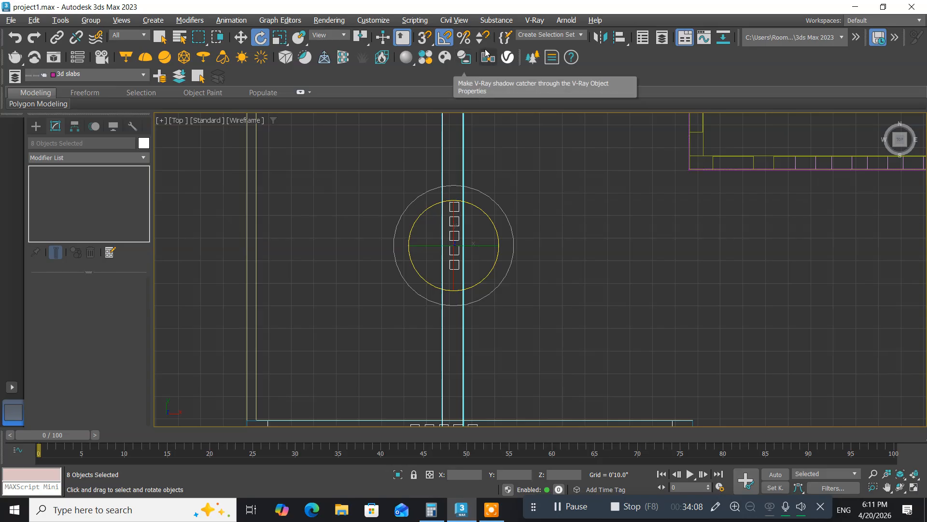
{"action": "left_click", "coordinate": [444, 38]}
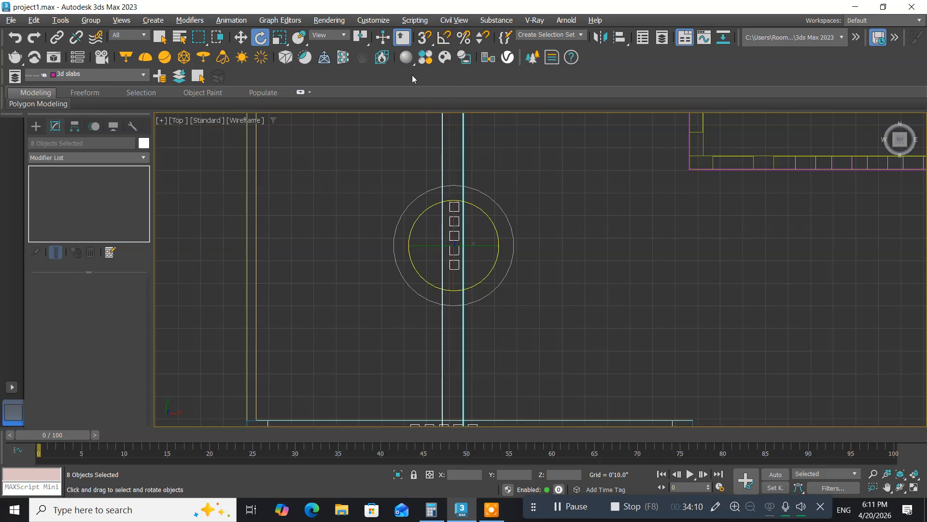
Move the rotated section onto the side boundary wall, with its end post meeting the front section at the corner.
{"action": "left_click", "coordinate": [241, 37]}
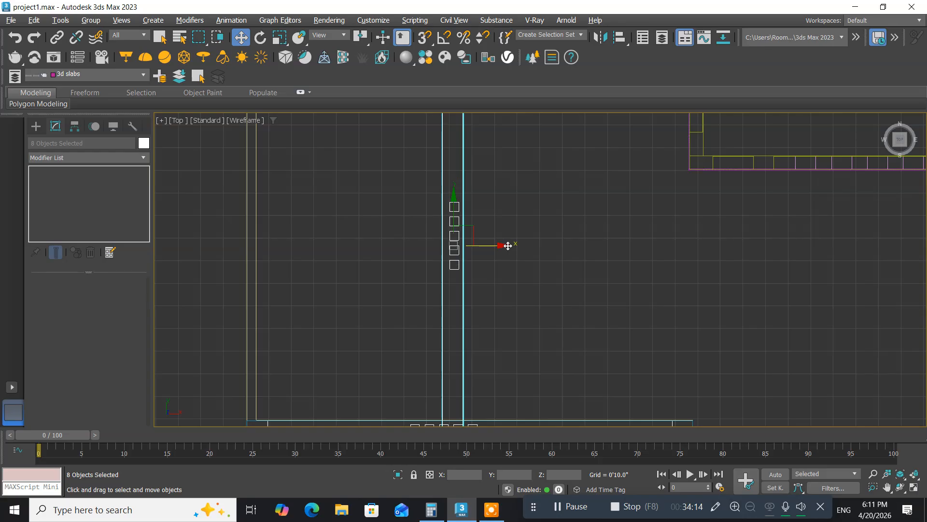
{"action": "left_click_drag", "start_coordinate": [502, 245], "coordinate": [346, 230]}
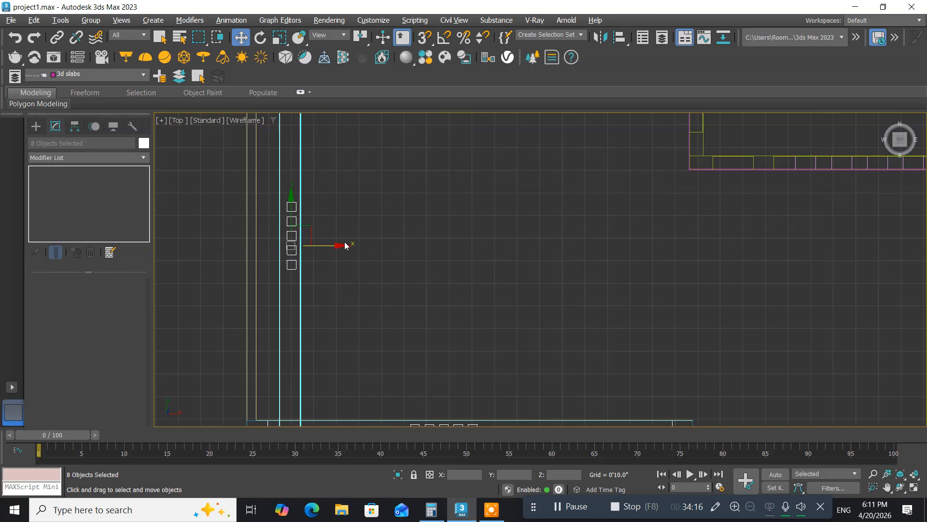
{"action": "middle_click_drag", "start_coordinate": [357, 236], "coordinate": [434, 191]}
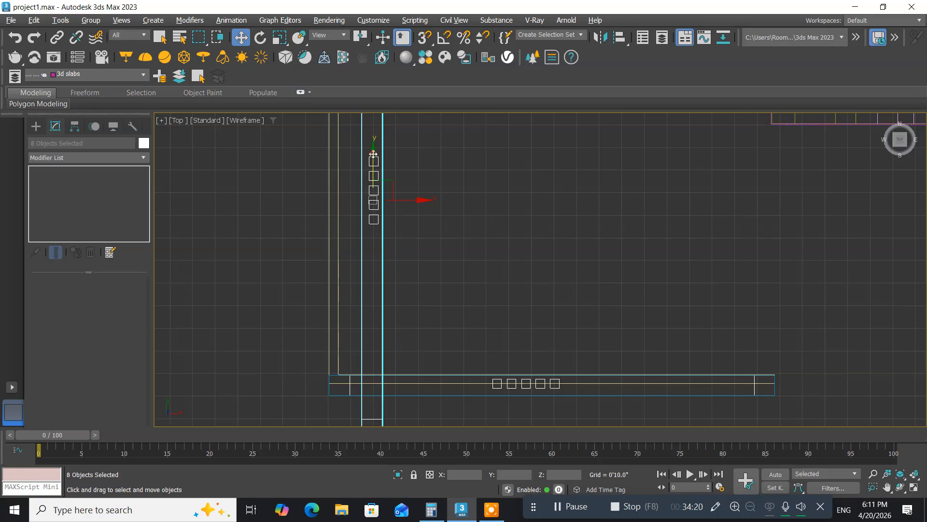
{"action": "left_click_drag", "start_coordinate": [373, 154], "coordinate": [364, 90]}
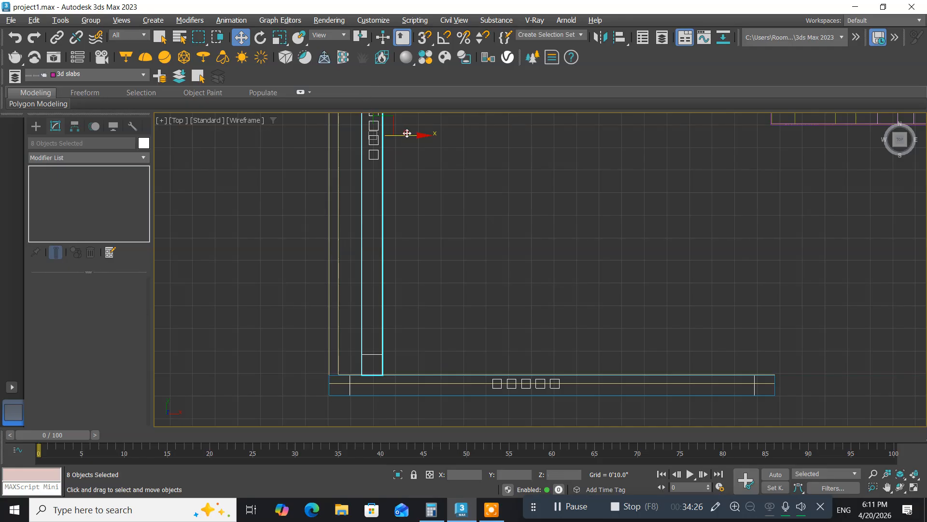
{"action": "left_click_drag", "start_coordinate": [407, 134], "coordinate": [365, 135]}
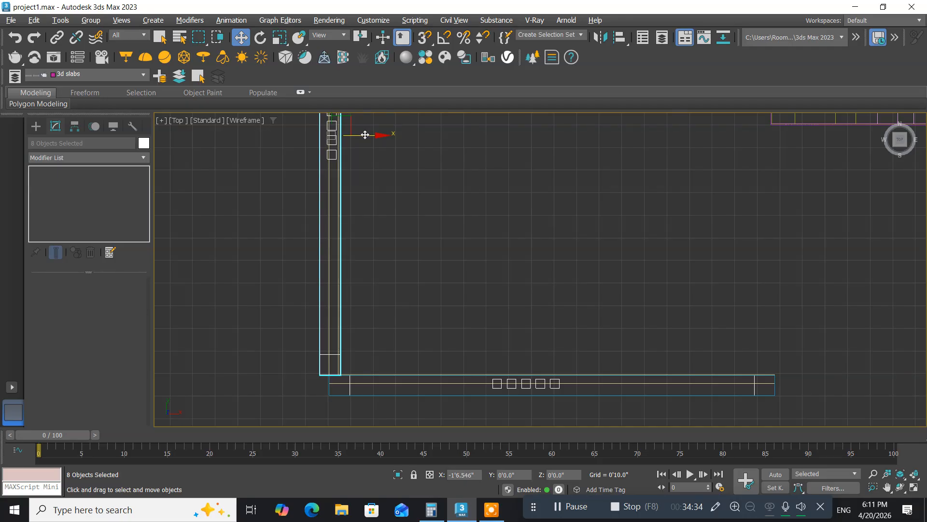
{"action": "left_click_drag", "start_coordinate": [365, 135], "coordinate": [363, 135]}
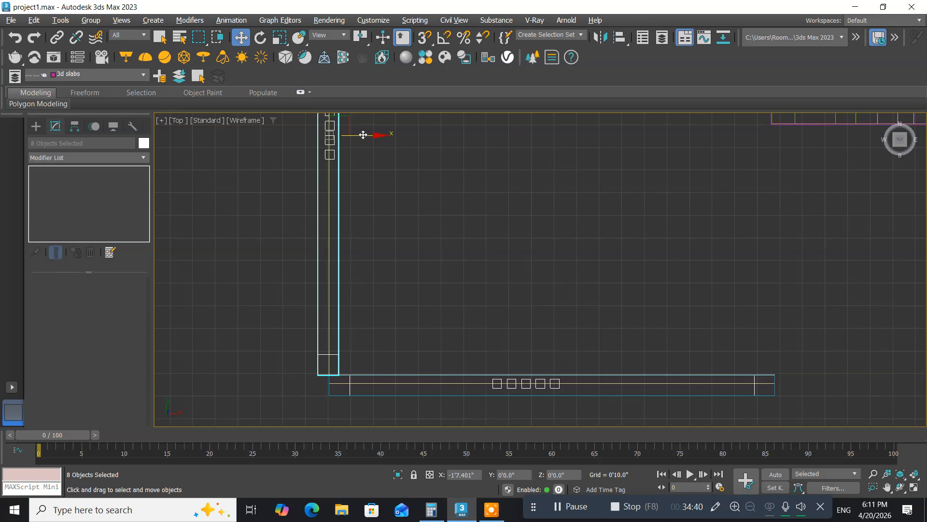
{"action": "left_click_drag", "start_coordinate": [363, 135], "coordinate": [363, 135]}
{"action": "middle_click_drag", "start_coordinate": [367, 290], "coordinate": [352, 233]}
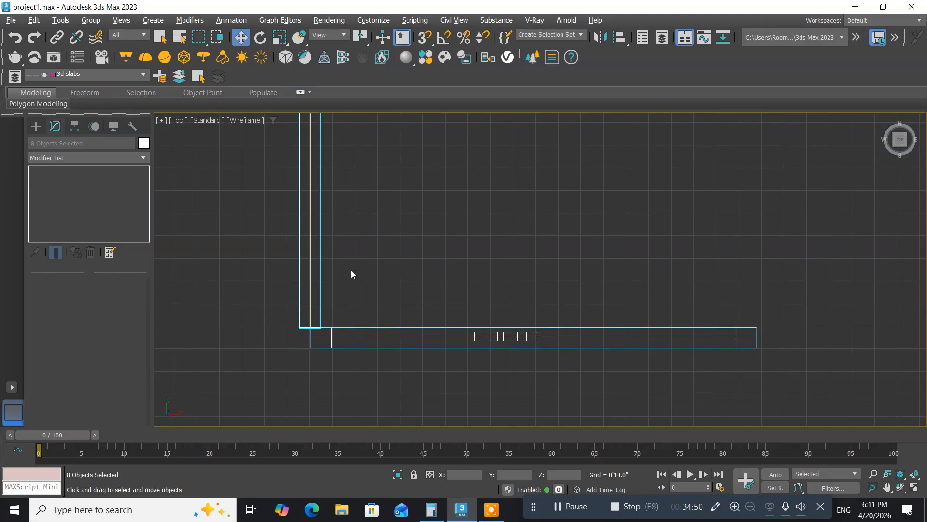
{"action": "scroll", "coordinate": [338, 308], "scroll_direction": "up", "scroll_amount": 5}
{"action": "scroll", "coordinate": [338, 309], "scroll_direction": "up", "scroll_amount": 2}
{"action": "middle_click_drag", "start_coordinate": [338, 309], "coordinate": [390, 248]}
{"action": "scroll", "coordinate": [399, 237], "scroll_direction": "down", "scroll_amount": 5}
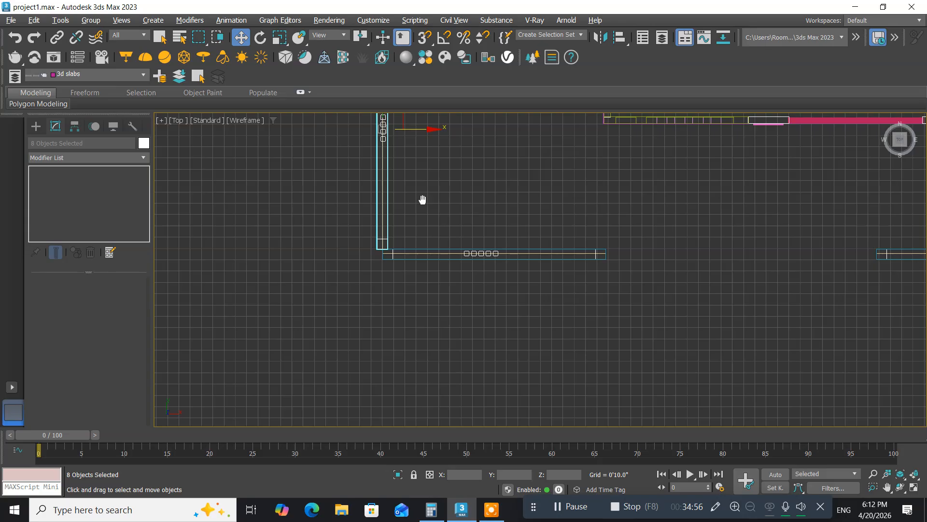
Clone the side section along Y as a single Copy, leaving a gap to the first one on the side wall.
{"action": "middle_click_drag", "start_coordinate": [422, 199], "coordinate": [404, 338]}
{"action": "mouse_move", "coordinate": [403, 215]}
{"action": "middle_mouse_down"}
{"action": "mouse_move", "coordinate": [394, 289]}
{"action": "mouse_move", "coordinate": [387, 286]}
{"action": "mouse_move", "coordinate": [363, 332]}
{"action": "middle_mouse_up"}
{"action": "scroll", "coordinate": [400, 271], "scroll_direction": "down", "scroll_amount": 5}
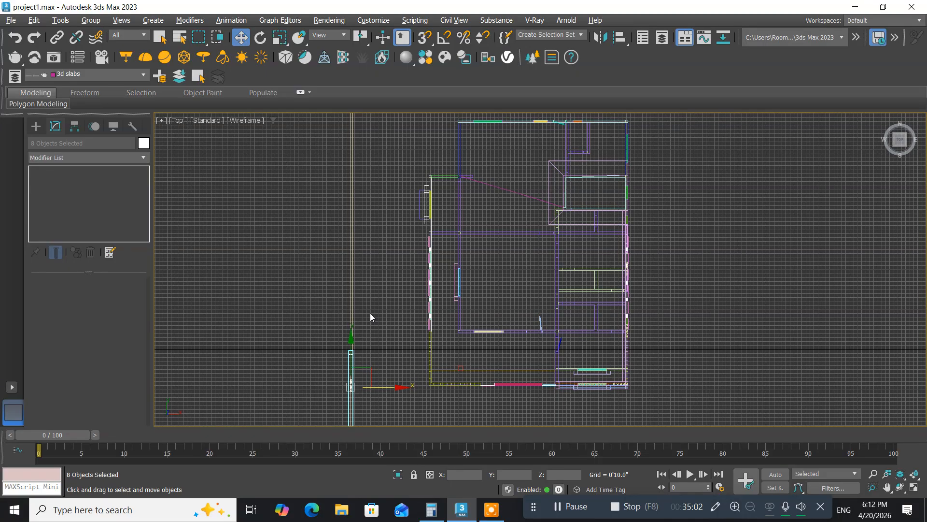
{"action": "scroll", "coordinate": [370, 317], "scroll_direction": "down", "scroll_amount": 2}
{"action": "middle_click_drag", "start_coordinate": [370, 316], "coordinate": [333, 295]}
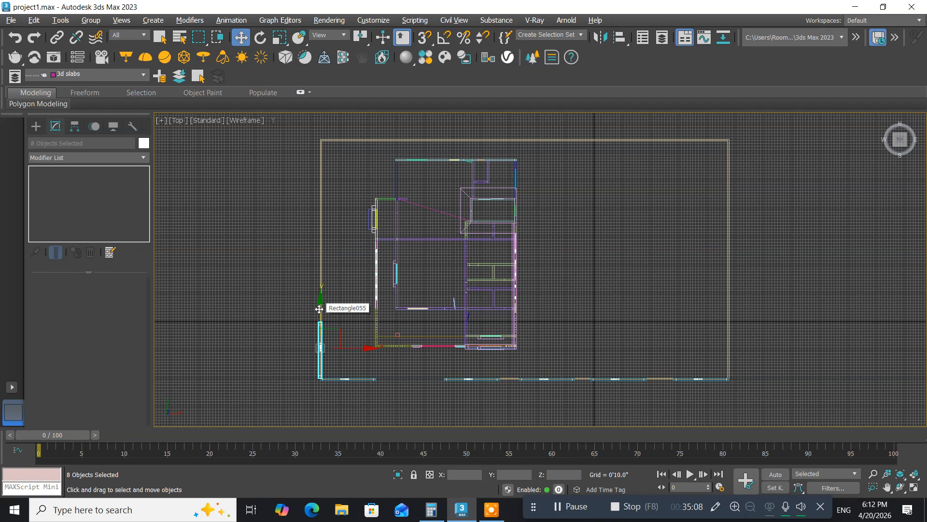
{"action": "left_click_drag", "start_coordinate": [319, 309], "coordinate": [323, 234]}
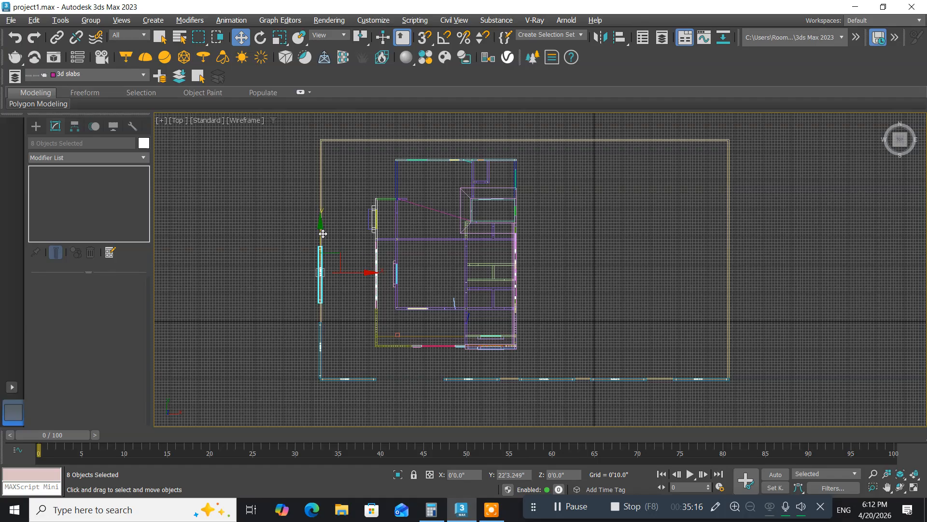
{"action": "left_click_drag", "start_coordinate": [323, 234], "coordinate": [323, 227]}
{"action": "key", "text": "ctrl+v"}
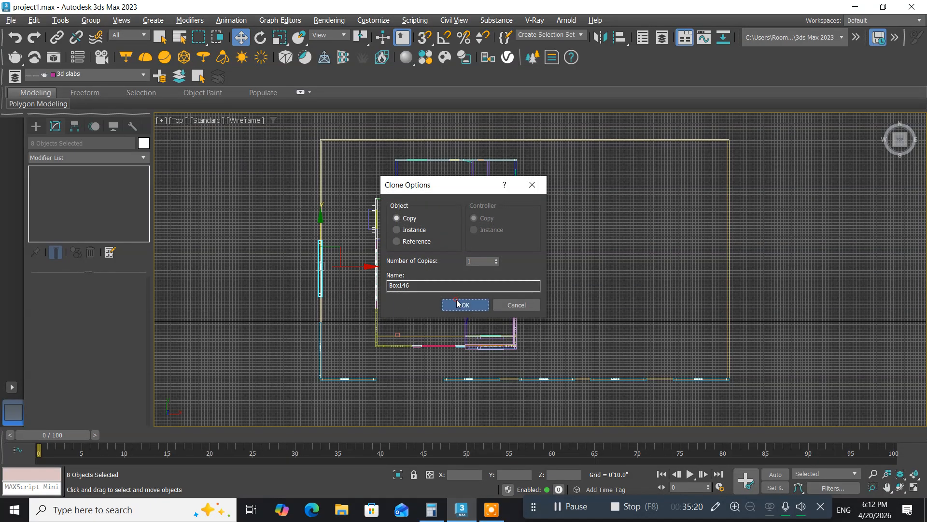
{"action": "left_click", "coordinate": [463, 305]}
Clone the side section again along Y as a single Copy, placing it near the rear corner of the boundary wall.
{"action": "middle_click_drag", "start_coordinate": [339, 215], "coordinate": [324, 267]}
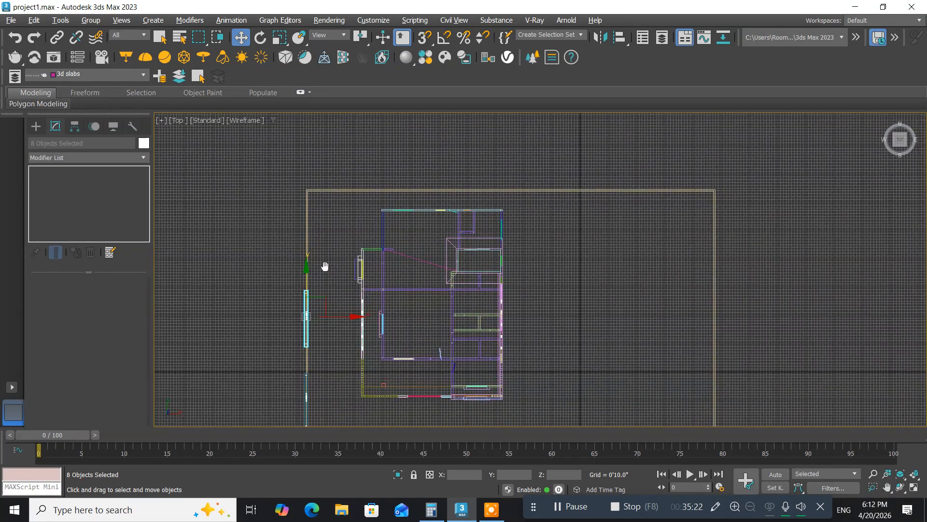
{"action": "scroll", "coordinate": [325, 266], "scroll_direction": "up", "scroll_amount": 3}
{"action": "scroll", "coordinate": [325, 267], "scroll_direction": "down", "scroll_amount": 1}
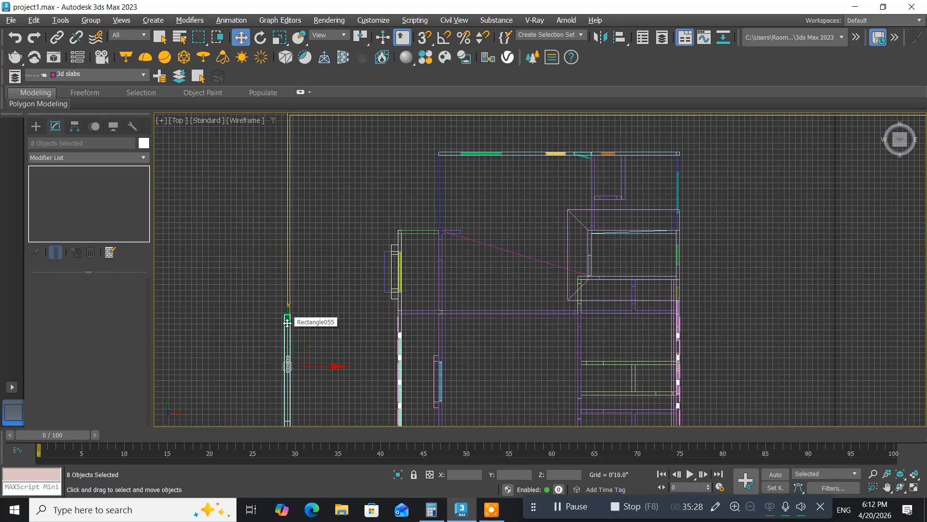
{"action": "left_click_drag", "start_coordinate": [287, 323], "coordinate": [292, 131]}
{"action": "left_click", "coordinate": [458, 304]}
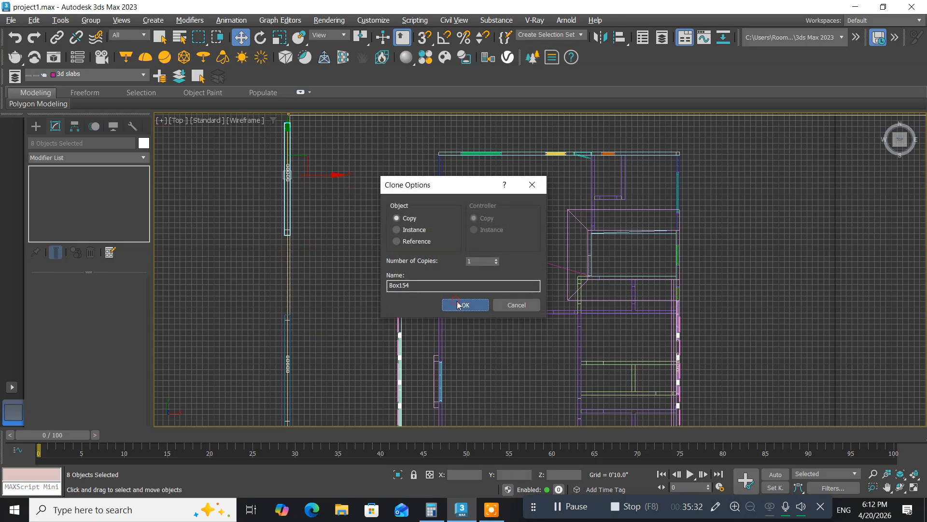
Move the last side section along Y until its end post lines up with the rear outer corner of the boundary wall.
{"action": "middle_click_drag", "start_coordinate": [317, 158], "coordinate": [326, 274]}
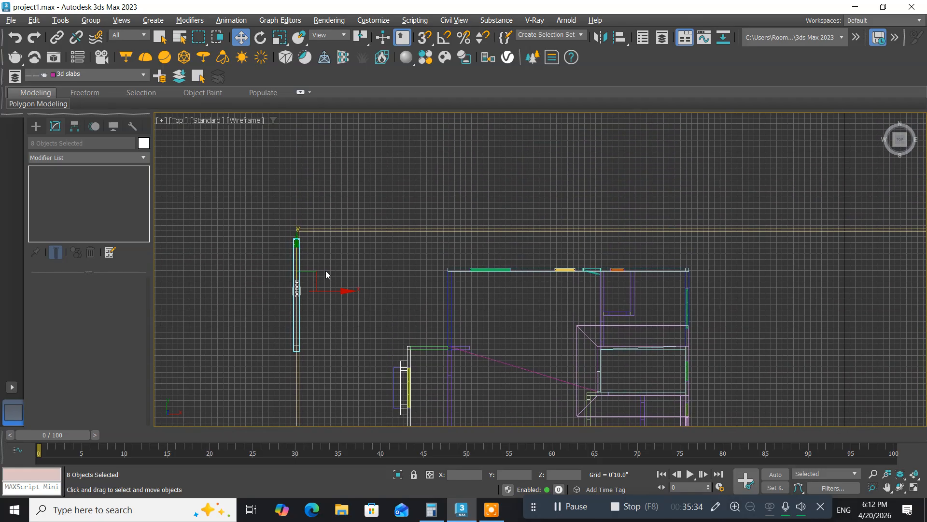
{"action": "scroll", "coordinate": [316, 239], "scroll_direction": "up", "scroll_amount": 5}
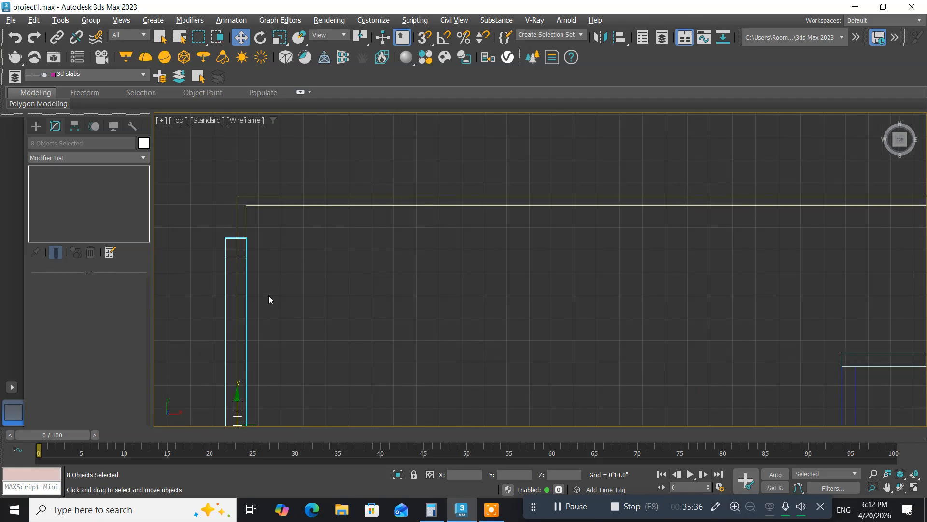
{"action": "middle_click_drag", "start_coordinate": [269, 299], "coordinate": [316, 233]}
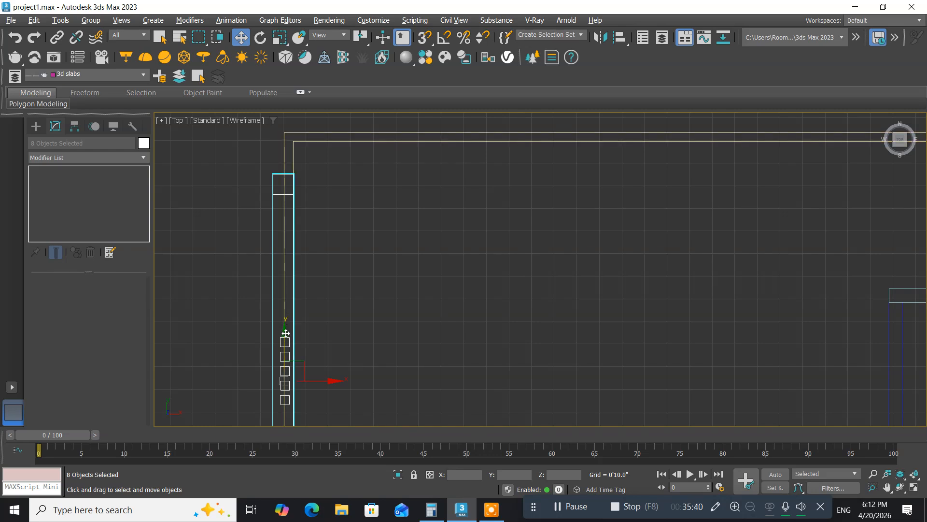
{"action": "left_click_drag", "start_coordinate": [286, 333], "coordinate": [278, 294]}
Move the complete middle section of the side wall, including its beam, posts and bars, along Y to even out the gaps.
{"action": "scroll", "coordinate": [323, 306], "scroll_direction": "down", "scroll_amount": 5}
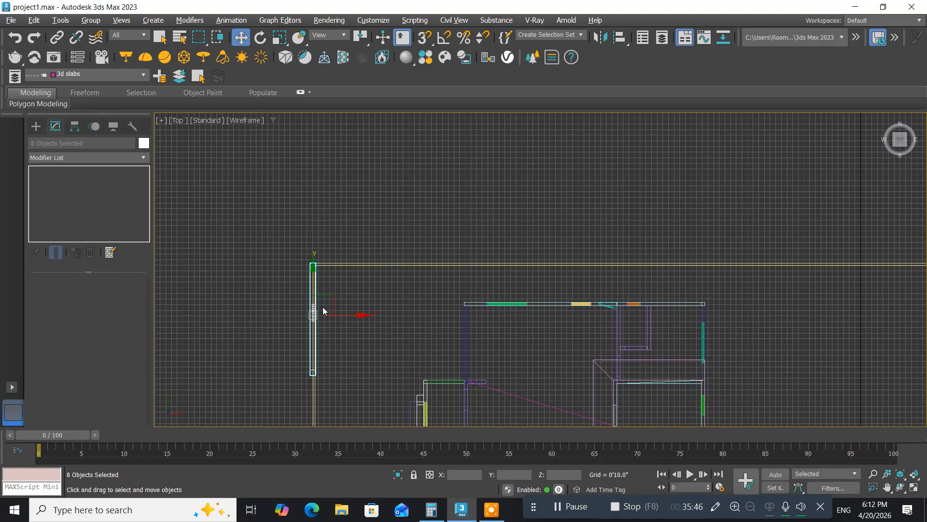
{"action": "middle_click_drag", "start_coordinate": [340, 366], "coordinate": [376, 171]}
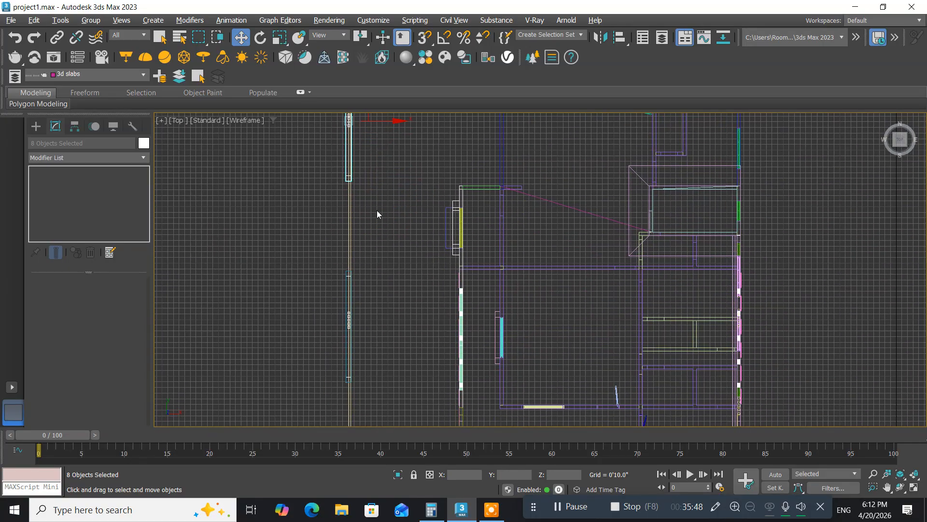
{"action": "middle_click_drag", "start_coordinate": [394, 333], "coordinate": [384, 295]}
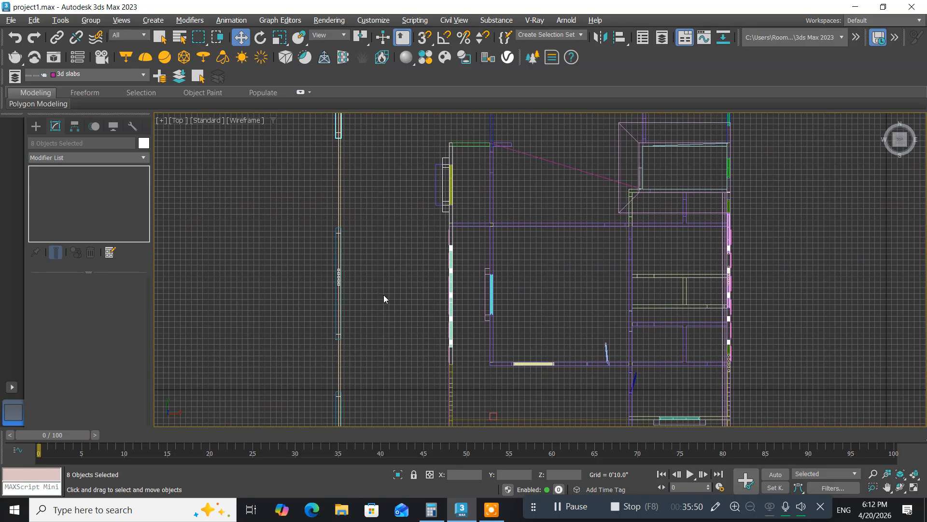
{"action": "scroll", "coordinate": [383, 295], "scroll_direction": "up", "scroll_amount": 4}
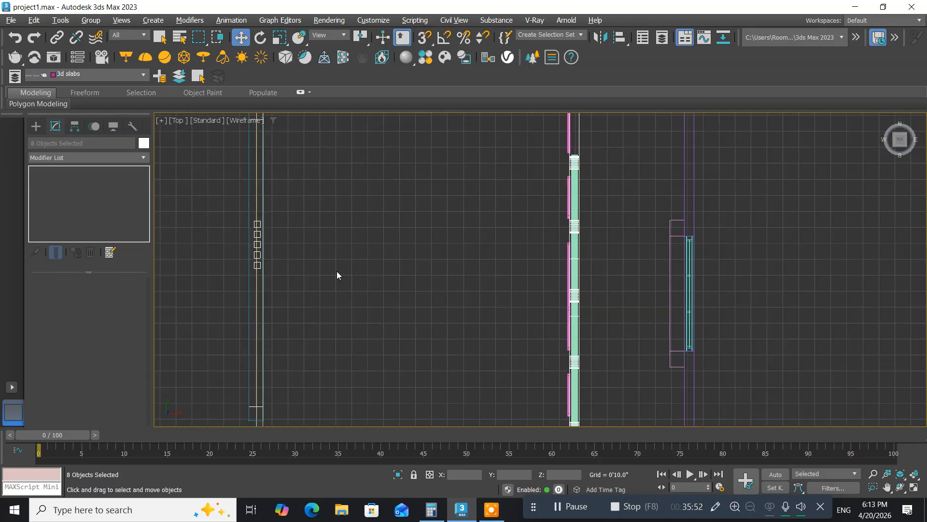
{"action": "middle_click_drag", "start_coordinate": [337, 271], "coordinate": [390, 255]}
{"action": "scroll", "coordinate": [390, 255], "scroll_direction": "down", "scroll_amount": 2}
{"action": "scroll", "coordinate": [390, 255], "scroll_direction": "down", "scroll_amount": 2}
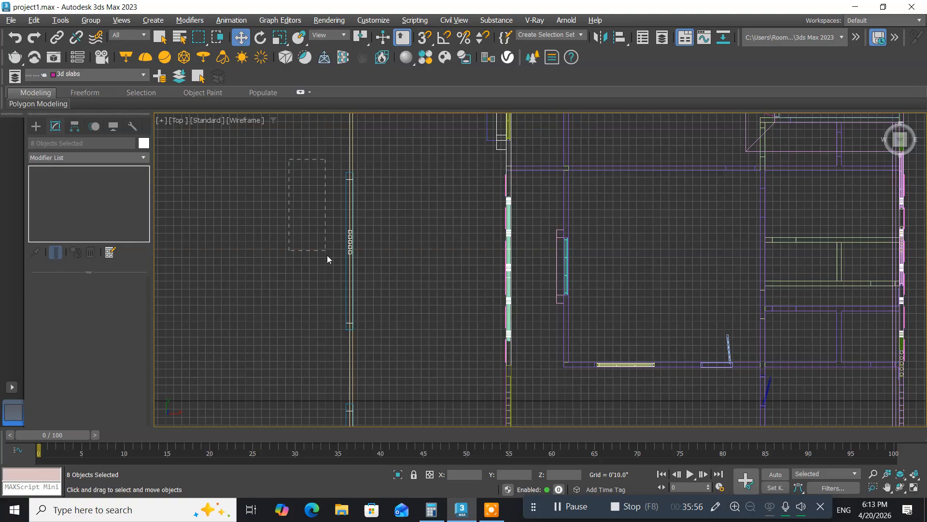
{"action": "left_click_drag", "start_coordinate": [339, 330], "coordinate": [348, 333]}
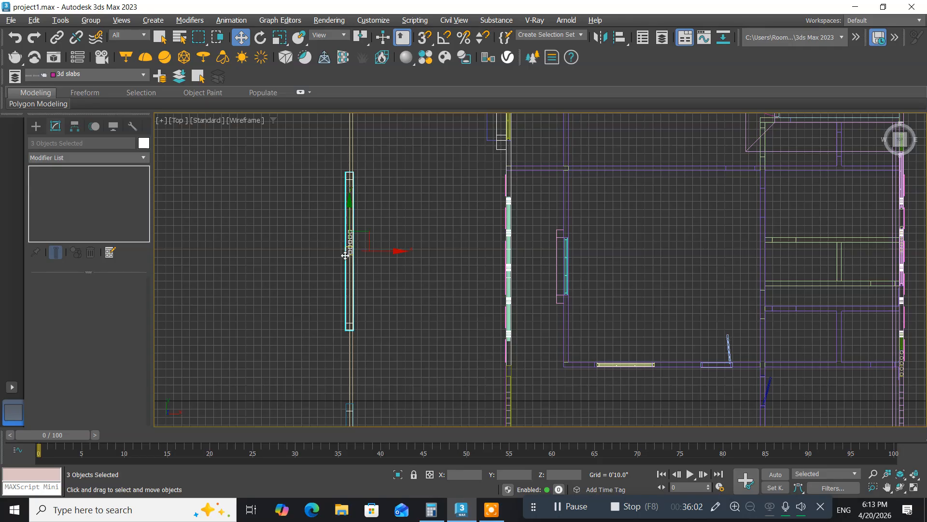
{"action": "scroll", "coordinate": [345, 255], "scroll_direction": "up", "scroll_amount": 5}
{"action": "scroll", "coordinate": [345, 255], "scroll_direction": "up", "scroll_amount": 3}
{"action": "middle_click_drag", "start_coordinate": [345, 255], "coordinate": [237, 290]}
{"action": "scroll", "coordinate": [236, 291], "scroll_direction": "up", "scroll_amount": 2}
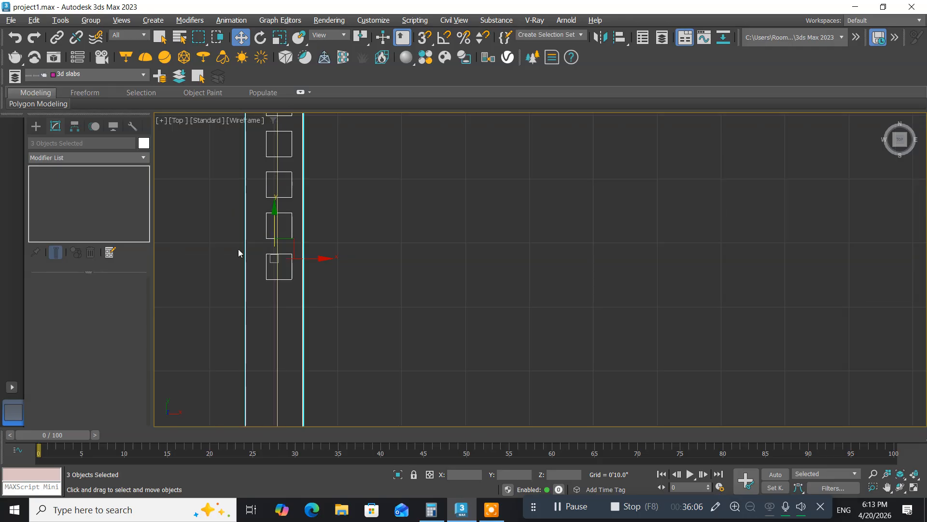
{"action": "middle_click_drag", "start_coordinate": [242, 237], "coordinate": [228, 299]}
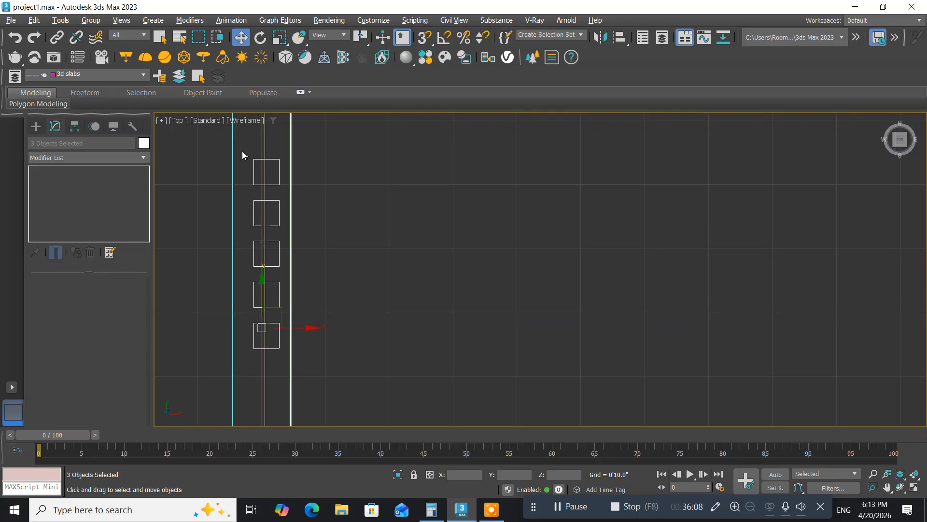
{"action": "left_click_drag", "start_coordinate": [243, 149], "coordinate": [262, 363]}
{"action": "scroll", "coordinate": [254, 281], "scroll_direction": "down", "scroll_amount": 8}
{"action": "scroll", "coordinate": [347, 233], "scroll_direction": "down", "scroll_amount": 5}
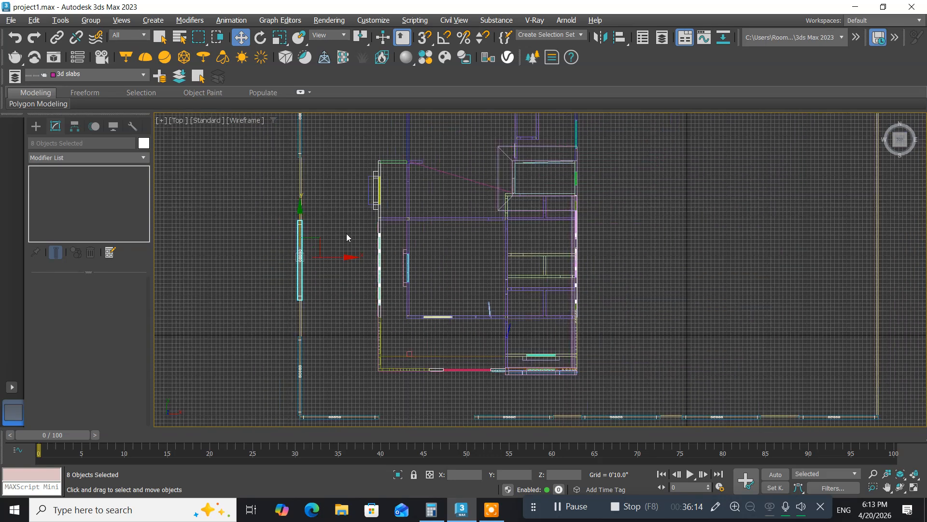
{"action": "middle_click_drag", "start_coordinate": [346, 233], "coordinate": [336, 256]}
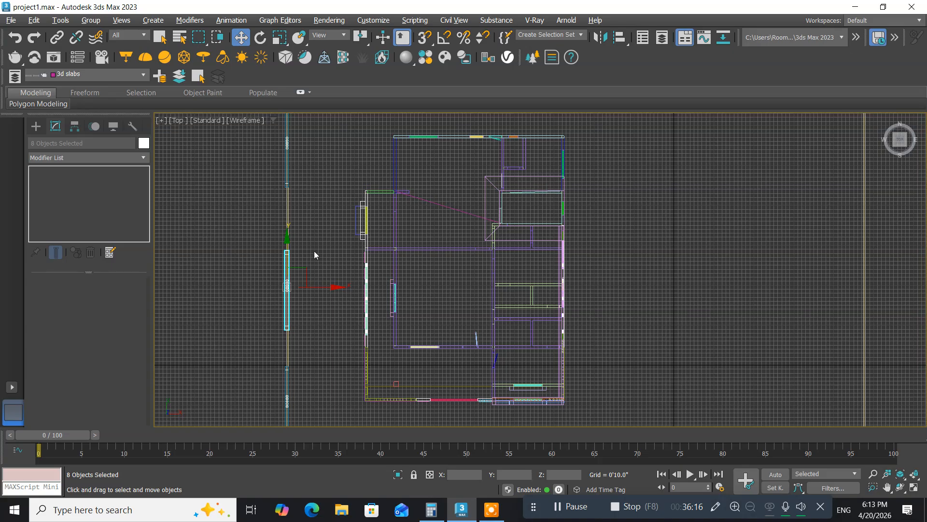
{"action": "left_click_drag", "start_coordinate": [286, 238], "coordinate": [285, 222]}
{"action": "left_click", "coordinate": [229, 289]}
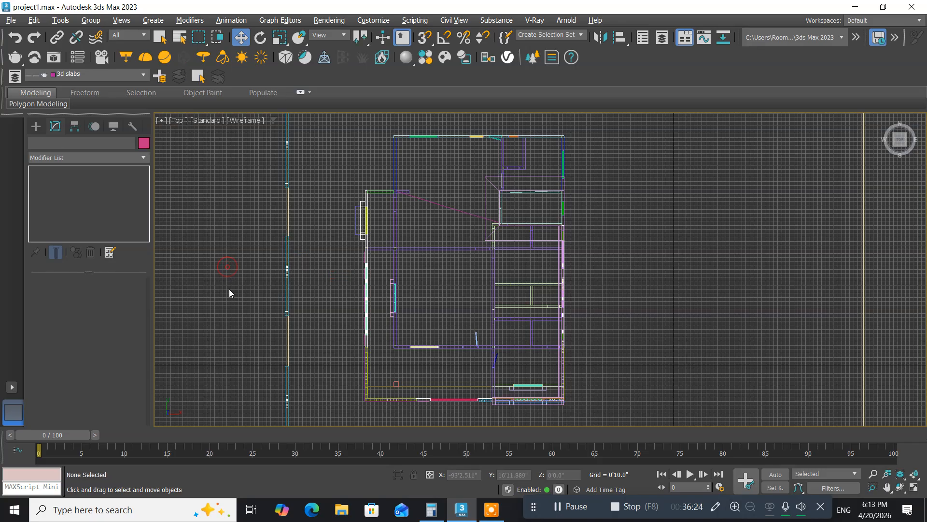
Examine the boundary wall sections in the shaded Perspective view, especially where the front and side posts meet at the corner.
{"action": "middle_click_drag", "start_coordinate": [230, 292], "coordinate": [235, 261]}
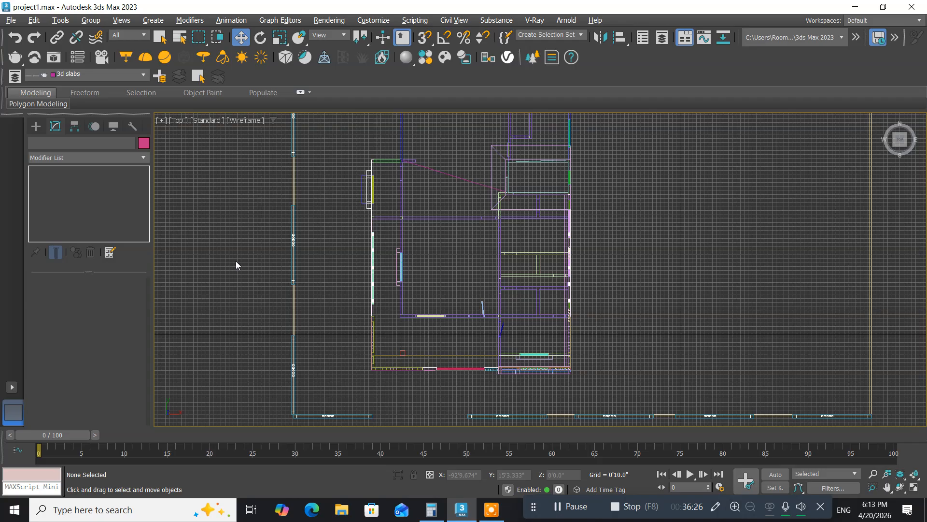
{"action": "key", "text": "alt+w"}
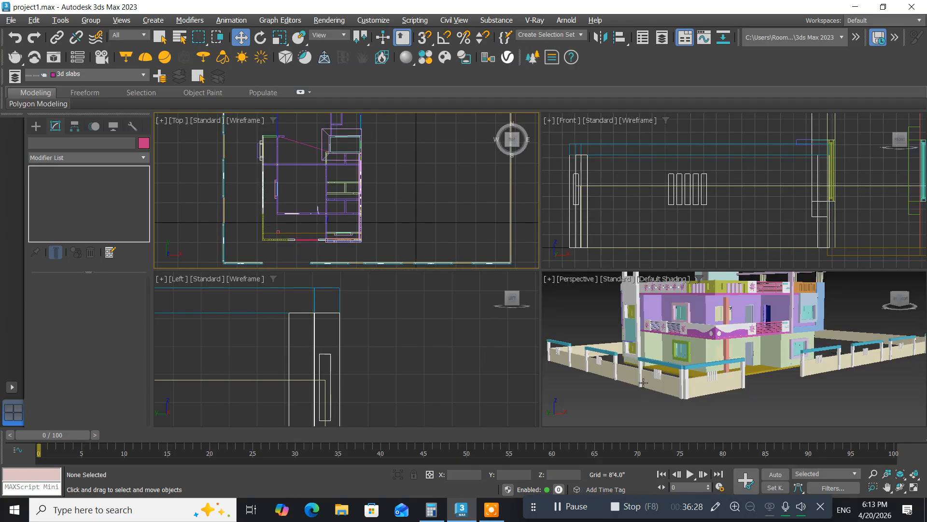
{"action": "middle_click_drag", "start_coordinate": [620, 403], "coordinate": [608, 405]}
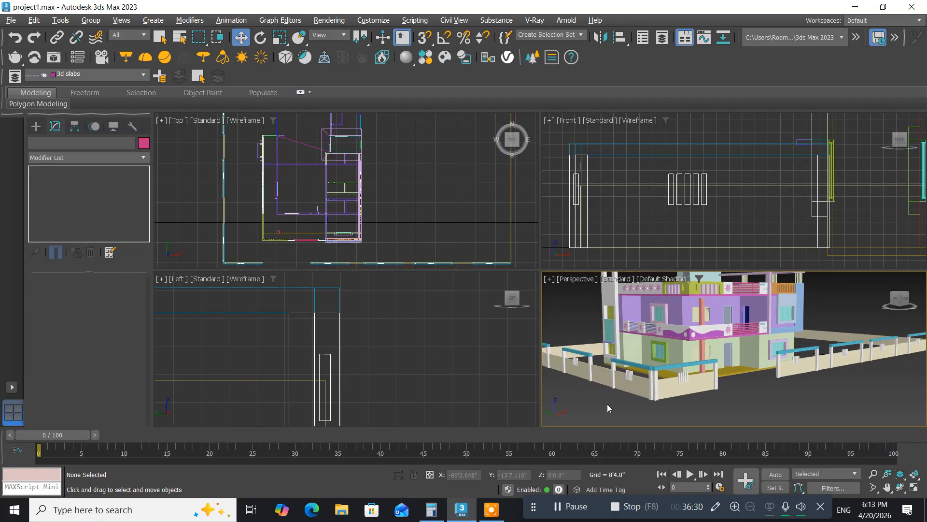
{"action": "key", "text": "alt+w"}
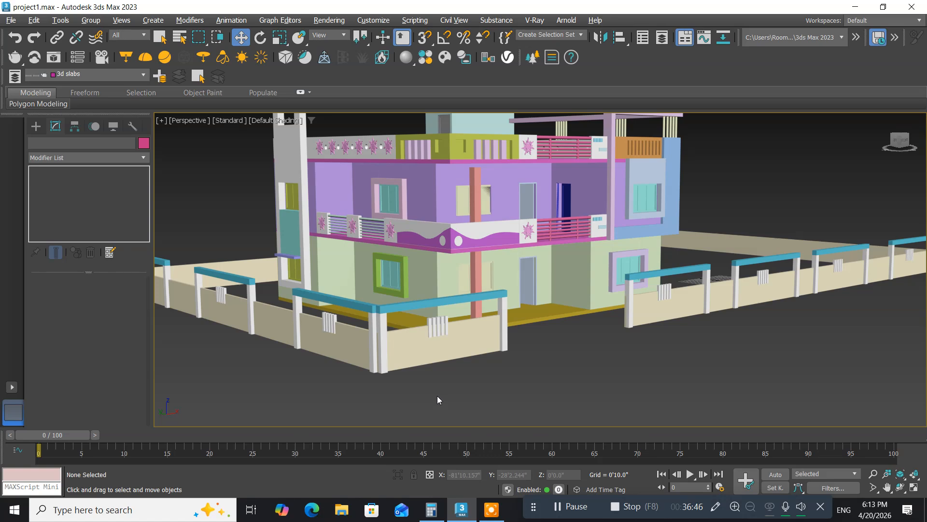
{"action": "middle_click_drag", "start_coordinate": [438, 400], "coordinate": [433, 401]}
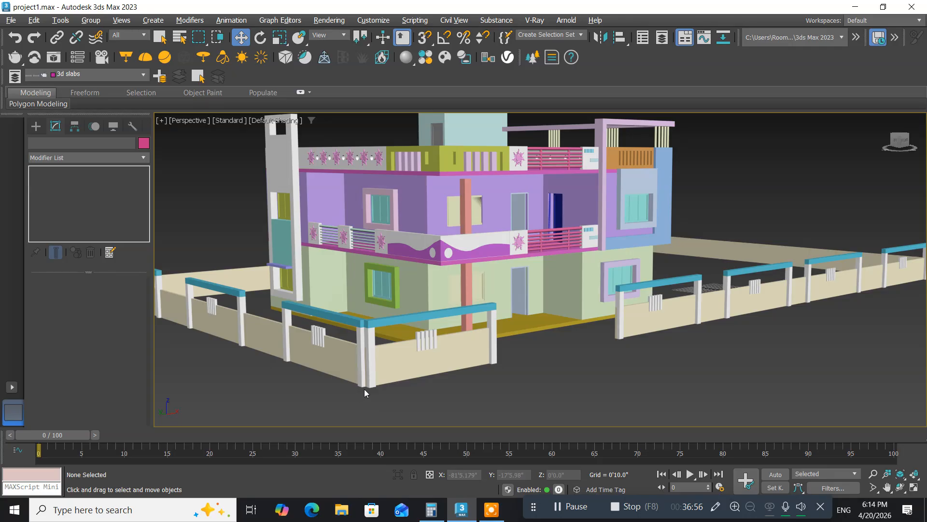
{"action": "scroll", "coordinate": [364, 390], "scroll_direction": "up", "scroll_amount": 5}
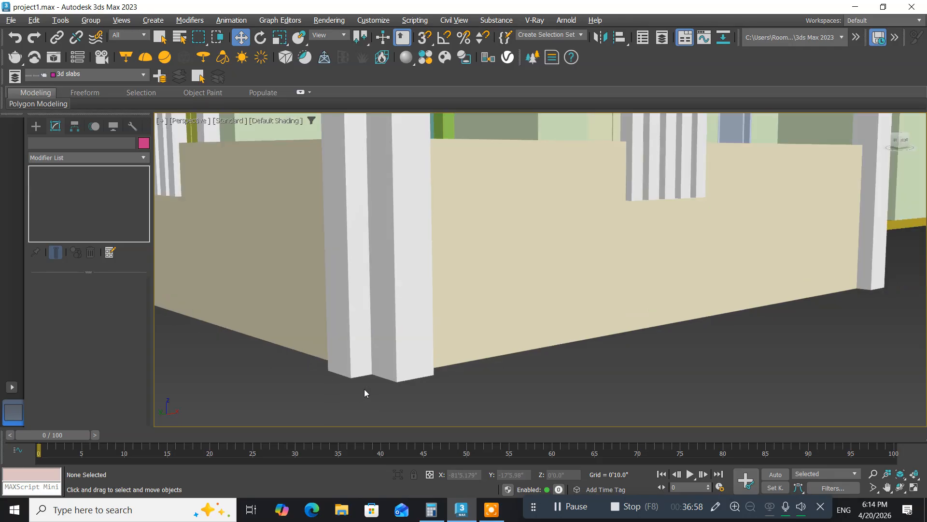
{"action": "scroll", "coordinate": [364, 389], "scroll_direction": "down", "scroll_amount": 5}
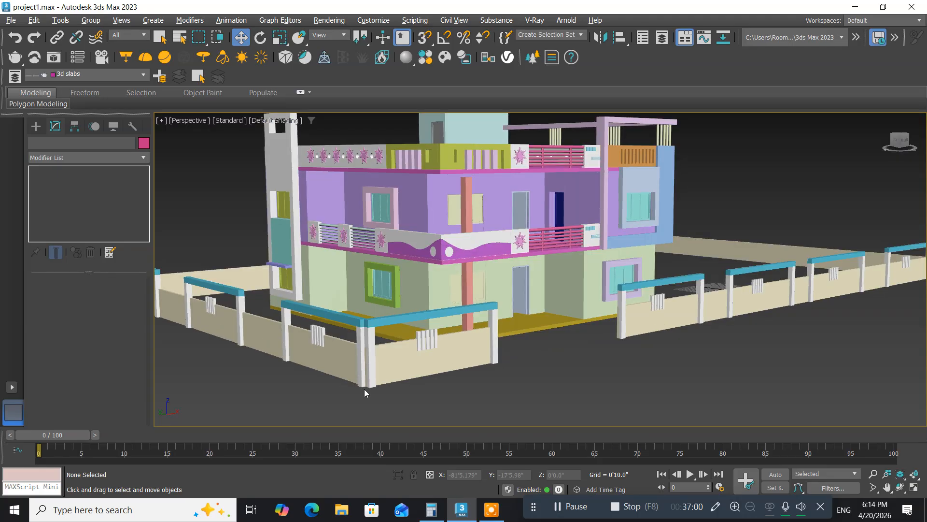
{"action": "middle_click_drag", "start_coordinate": [364, 389], "coordinate": [345, 388]}
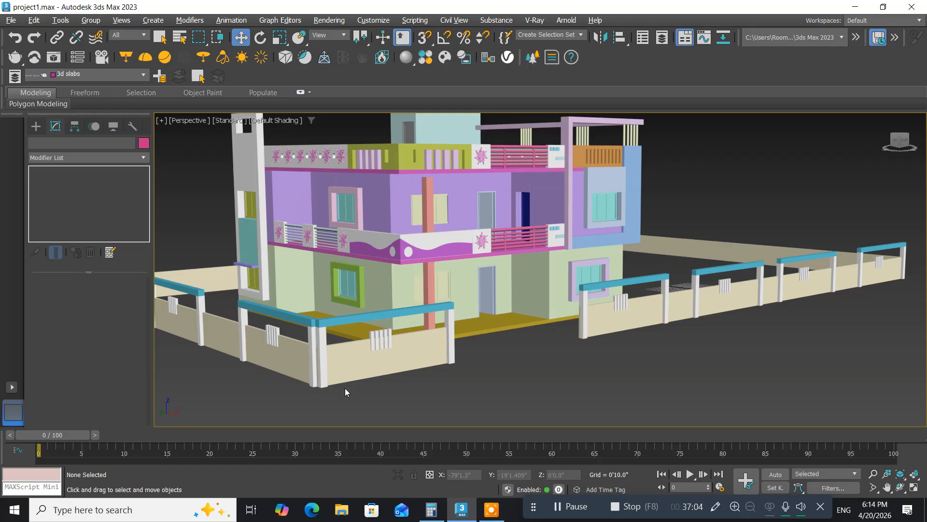
{"action": "mouse_move", "coordinate": [346, 387]}
{"action": "middle_mouse_down"}
{"action": "mouse_move", "coordinate": [367, 380]}
{"action": "mouse_move", "coordinate": [444, 395]}
{"action": "mouse_move", "coordinate": [345, 384]}
{"action": "middle_mouse_up"}
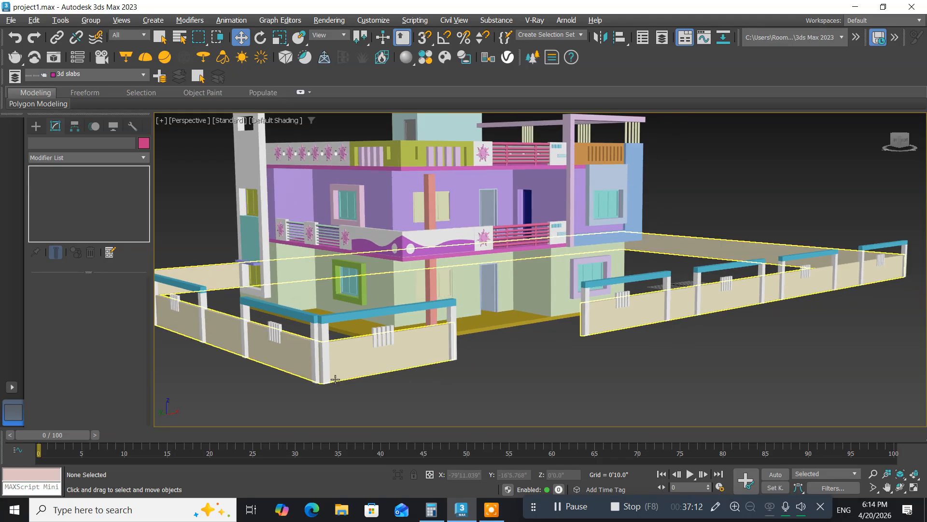
{"action": "middle_click_drag", "start_coordinate": [323, 384], "coordinate": [334, 383]}
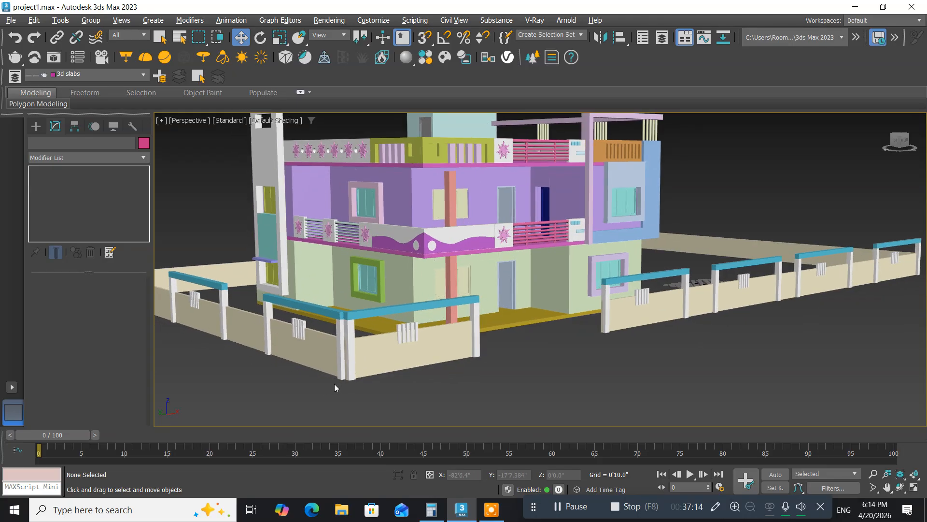
Draw a thin box about 0'9.1" by 0'4.9" with 3D snap in the Top view, filling the notch at the wall's outer front corner.
{"action": "key", "text": "alt+w"}
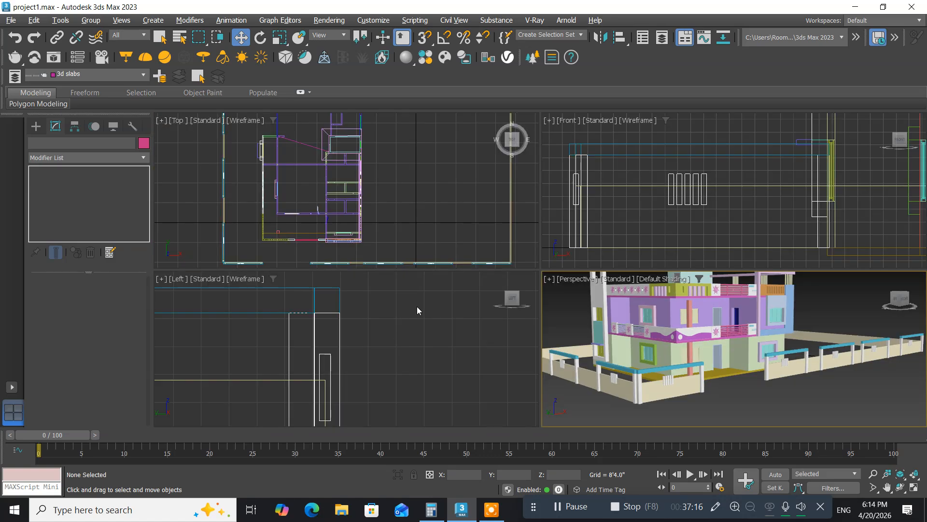
{"action": "middle_click_drag", "start_coordinate": [243, 255], "coordinate": [289, 222]}
{"action": "scroll", "coordinate": [280, 246], "scroll_direction": "up", "scroll_amount": 10}
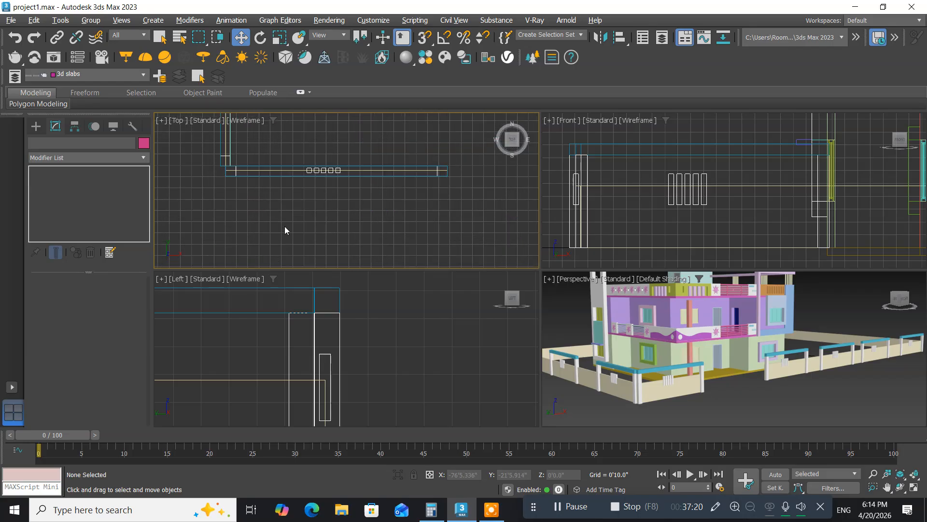
{"action": "scroll", "coordinate": [226, 184], "scroll_direction": "up", "scroll_amount": 3}
{"action": "middle_click_drag", "start_coordinate": [223, 184], "coordinate": [261, 196]}
{"action": "scroll", "coordinate": [277, 213], "scroll_direction": "up", "scroll_amount": 5}
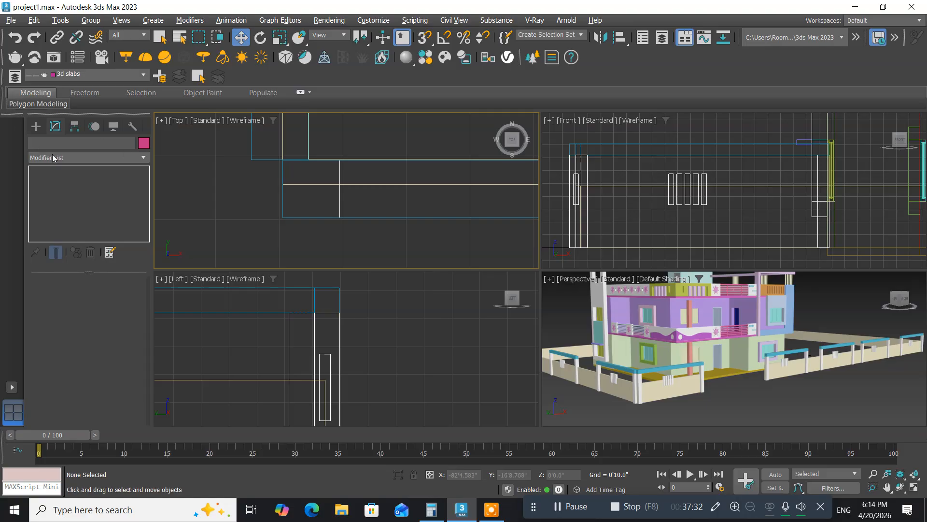
{"action": "left_click", "coordinate": [36, 129]}
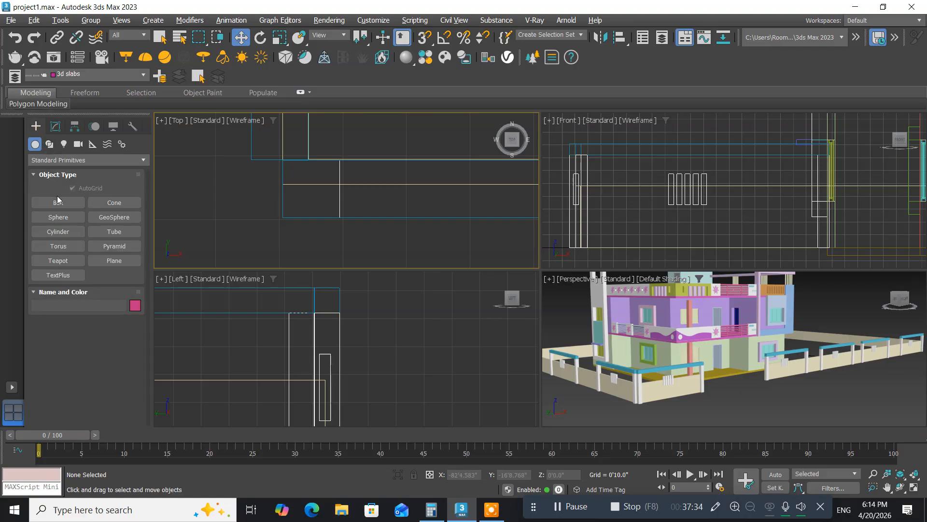
{"action": "left_click", "coordinate": [56, 201]}
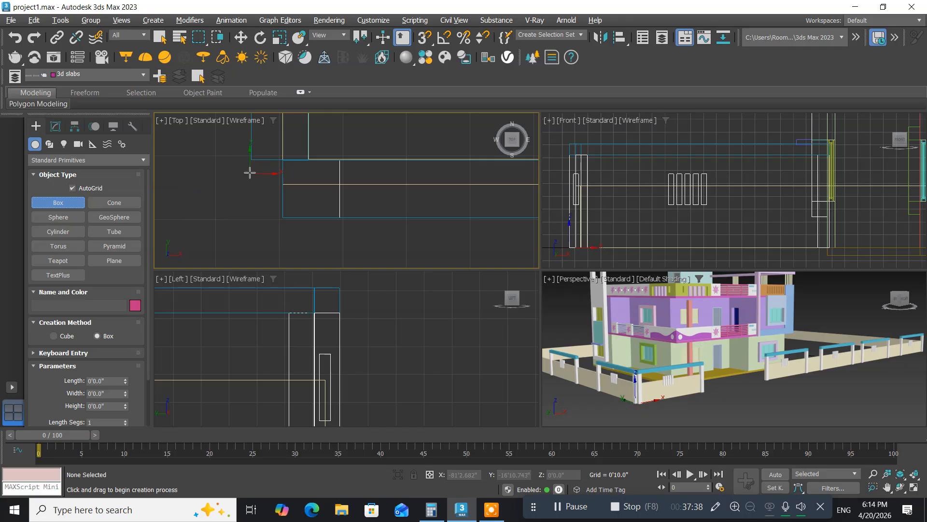
{"action": "left_click", "coordinate": [422, 37]}
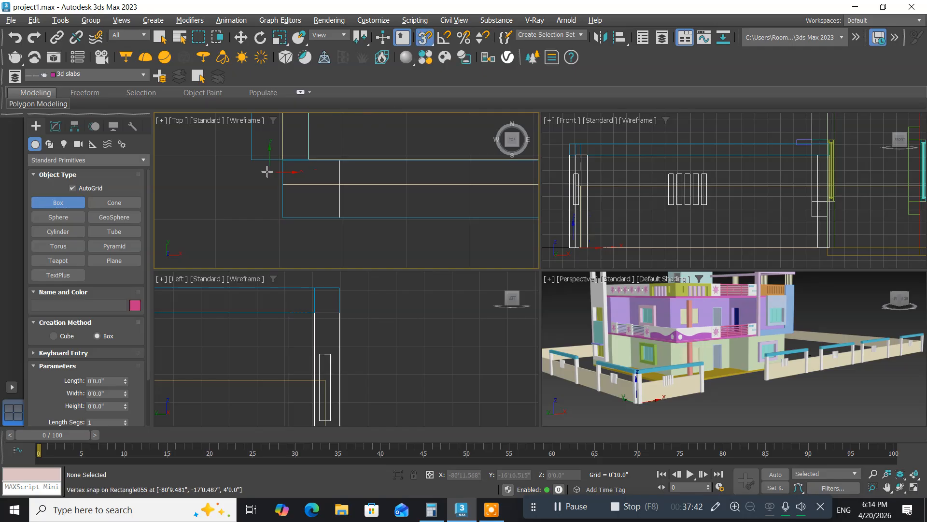
{"action": "left_click", "coordinate": [251, 165]}
{"action": "left_click_drag", "start_coordinate": [251, 166], "coordinate": [281, 220]}
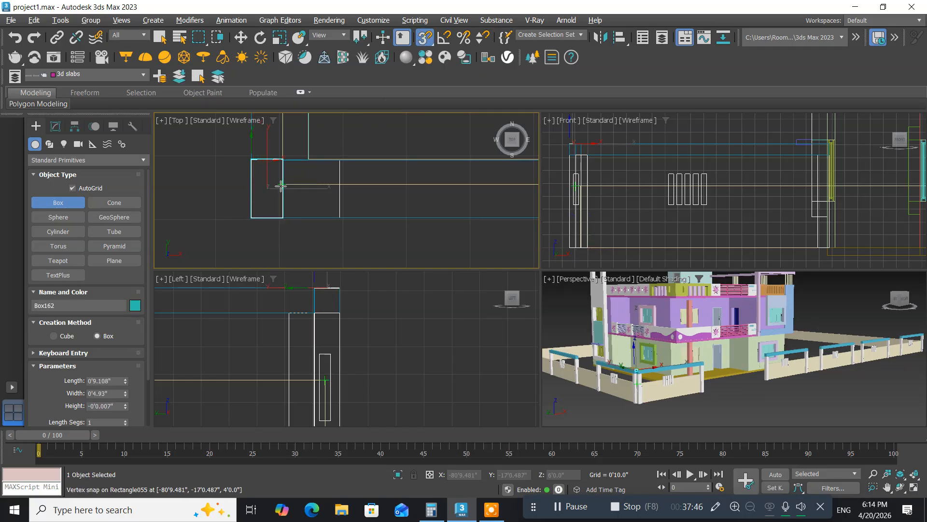
{"action": "left_click", "coordinate": [282, 187]}
{"action": "left_click", "coordinate": [240, 37]}
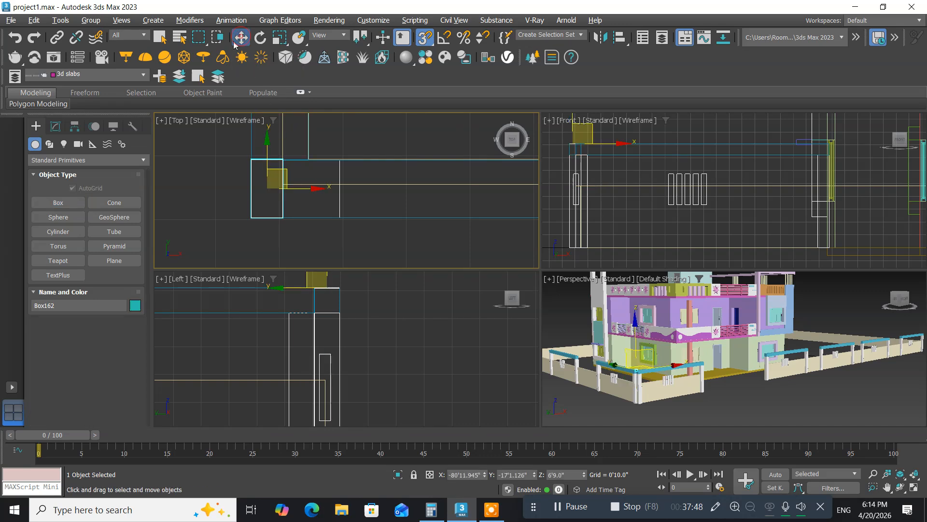
Place the new corner box on the ground at Z 0.
{"action": "left_click", "coordinate": [55, 127]}
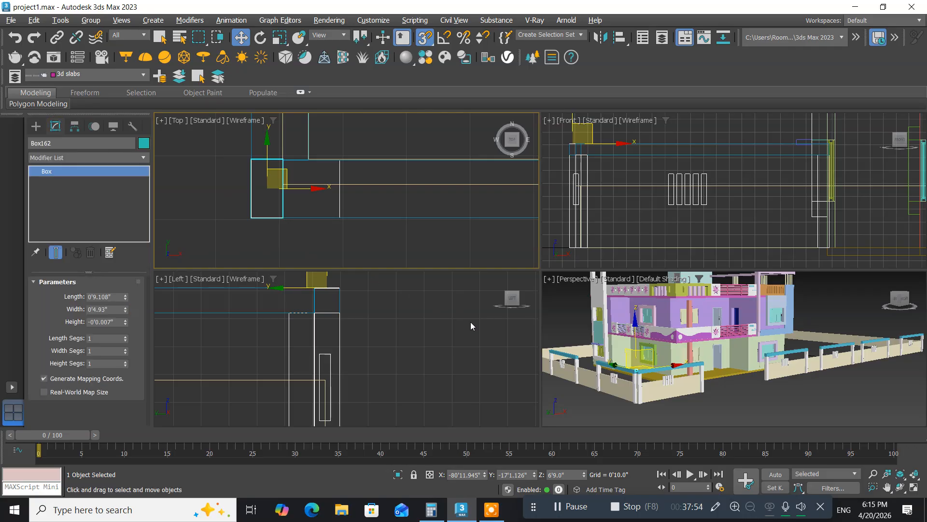
{"action": "left_click", "coordinate": [566, 473]}
{"action": "type", "text": "0"}
{"action": "key", "text": "Return"}
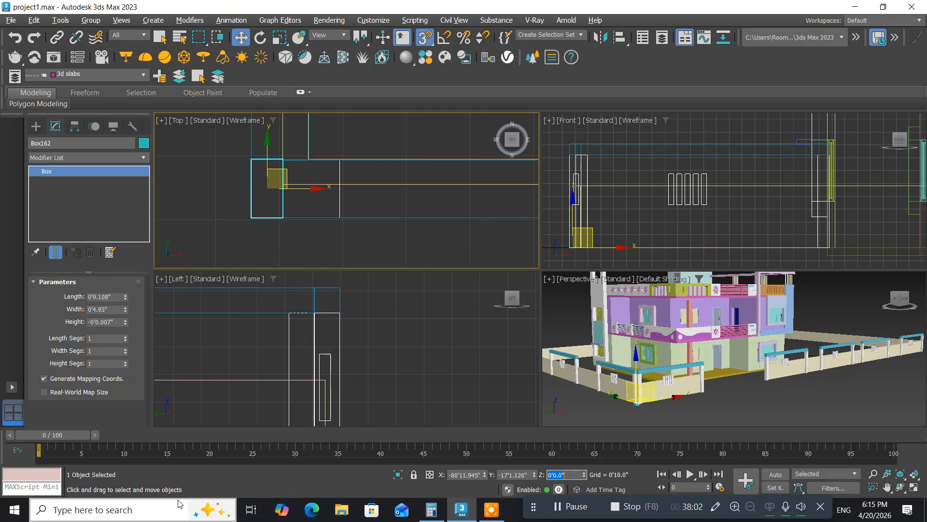
Set the corner box's height to 6'0.0".
{"action": "double_click", "coordinate": [107, 322]}
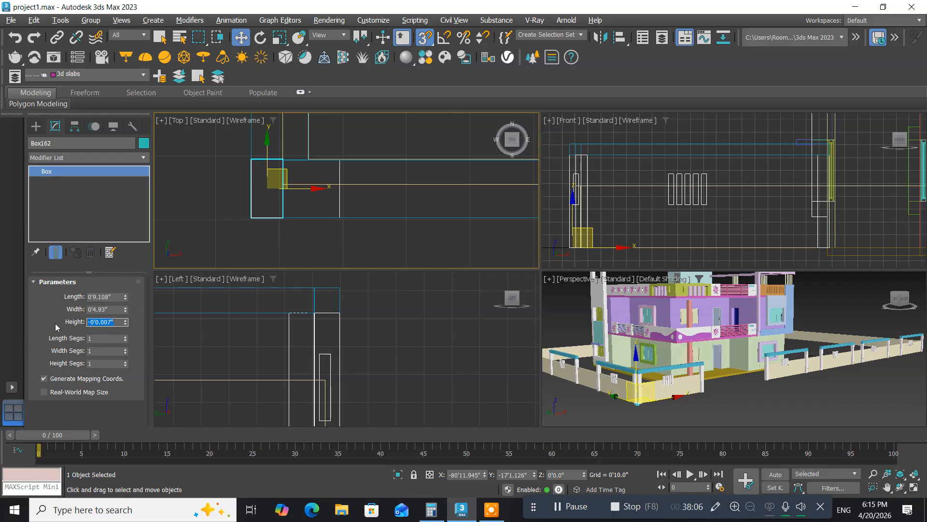
{"action": "type", "text": "6"}
{"action": "key", "text": "Return"}
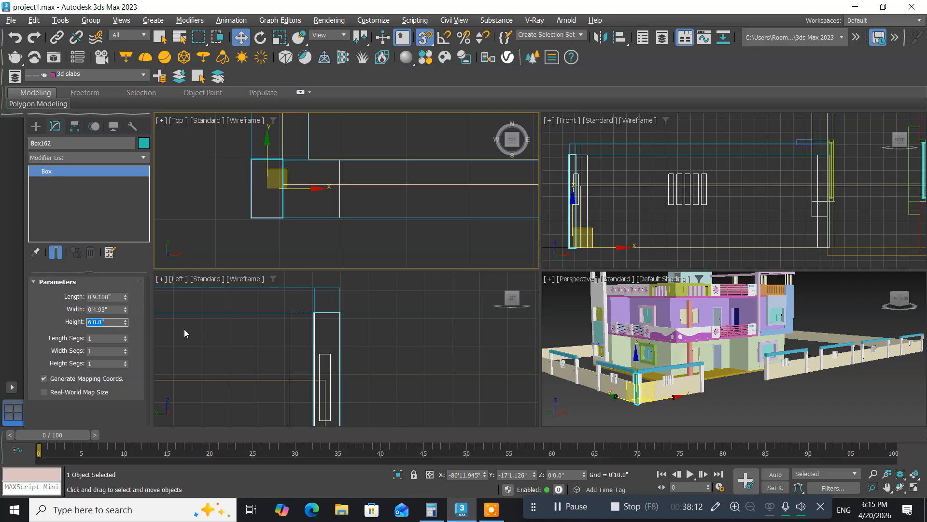
Set the corner box's height to 6'9.0" so it reaches the top of the beams.
{"action": "middle_click_drag", "start_coordinate": [261, 358], "coordinate": [241, 355]}
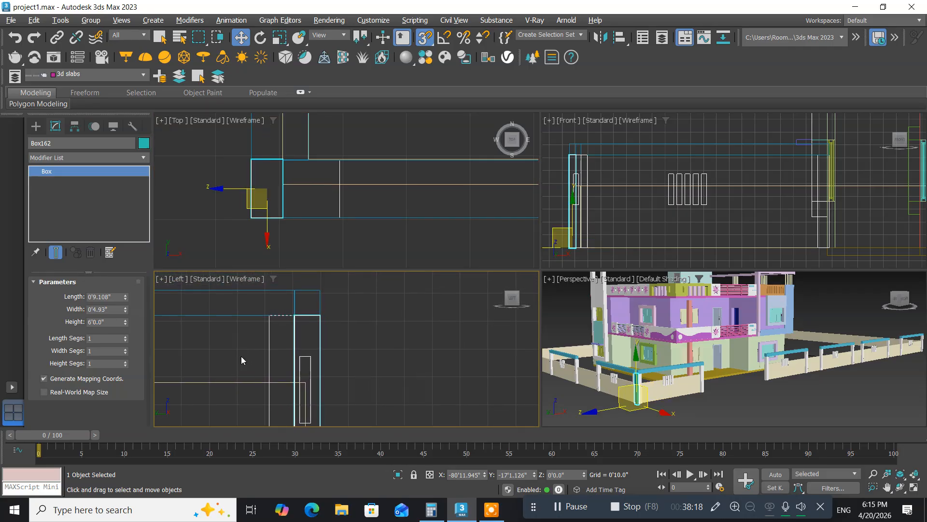
{"action": "double_click", "coordinate": [113, 321]}
{"action": "type", "text": "6"}
{"action": "type", "text": "'"}
{"action": "type", "text": "9.0\""}
{"action": "key", "text": "Return"}
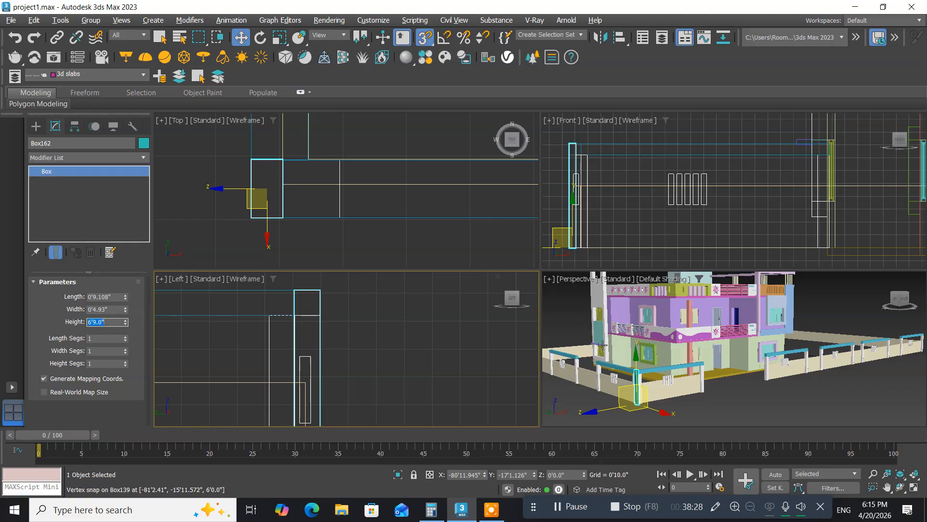
Examine the new corner box and its fit between the front and side boundary walls in the perspective view.
{"action": "middle_click_drag", "start_coordinate": [601, 344], "coordinate": [609, 344]}
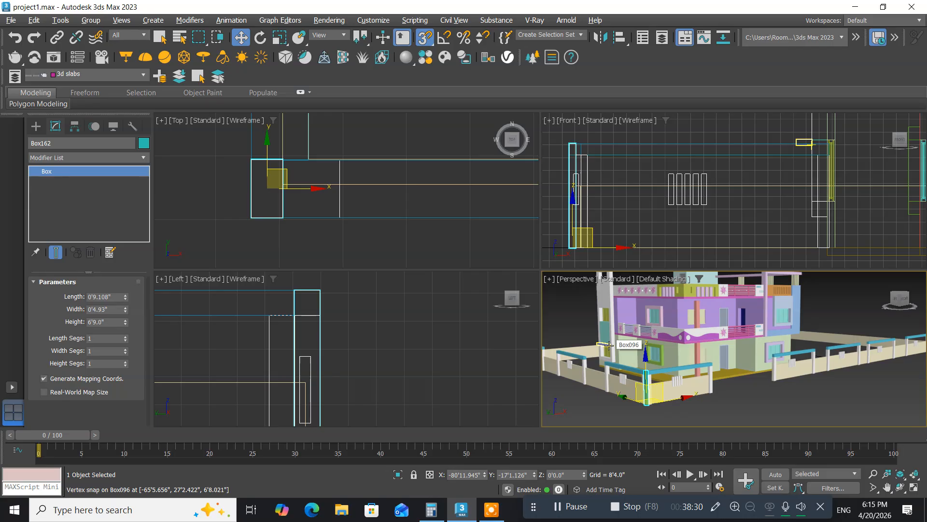
{"action": "key", "text": "alt+w"}
{"action": "left_click", "coordinate": [390, 385]}
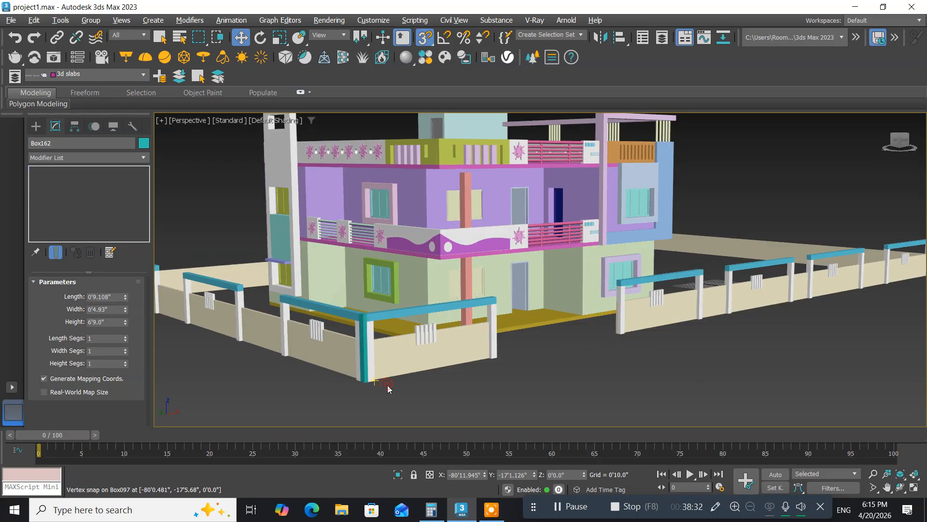
{"action": "scroll", "coordinate": [353, 397], "scroll_direction": "up", "scroll_amount": 5}
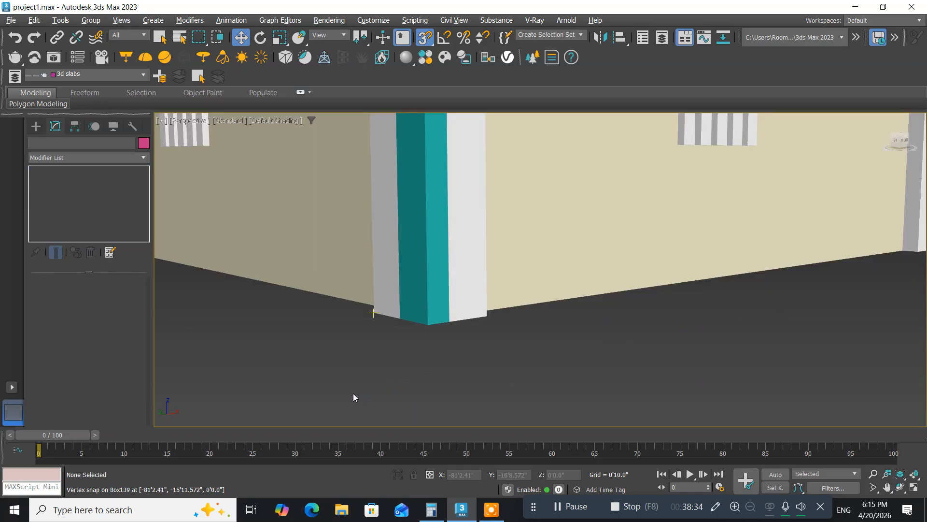
{"action": "scroll", "coordinate": [369, 363], "scroll_direction": "down", "scroll_amount": 5}
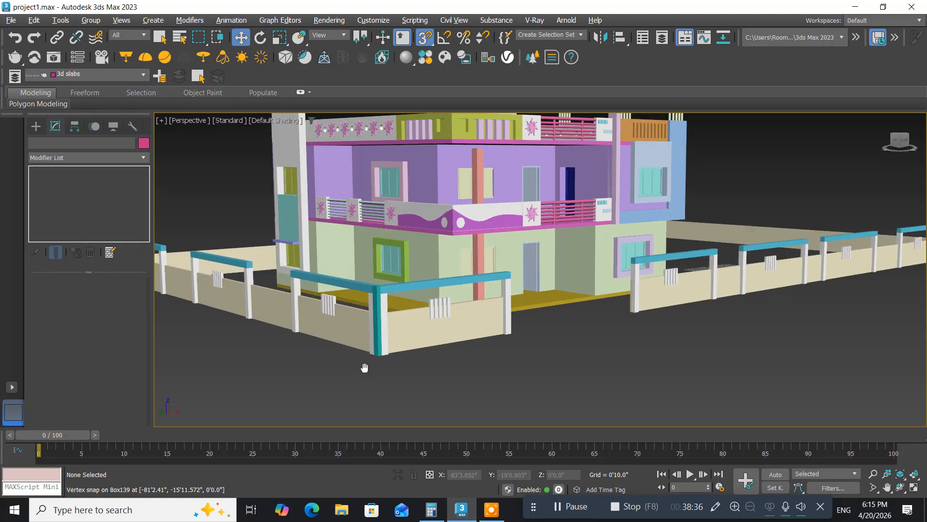
{"action": "mouse_move", "coordinate": [369, 365]}
{"action": "middle_mouse_down"}
{"action": "mouse_move", "coordinate": [366, 375]}
{"action": "mouse_move", "coordinate": [372, 370]}
{"action": "middle_mouse_up"}
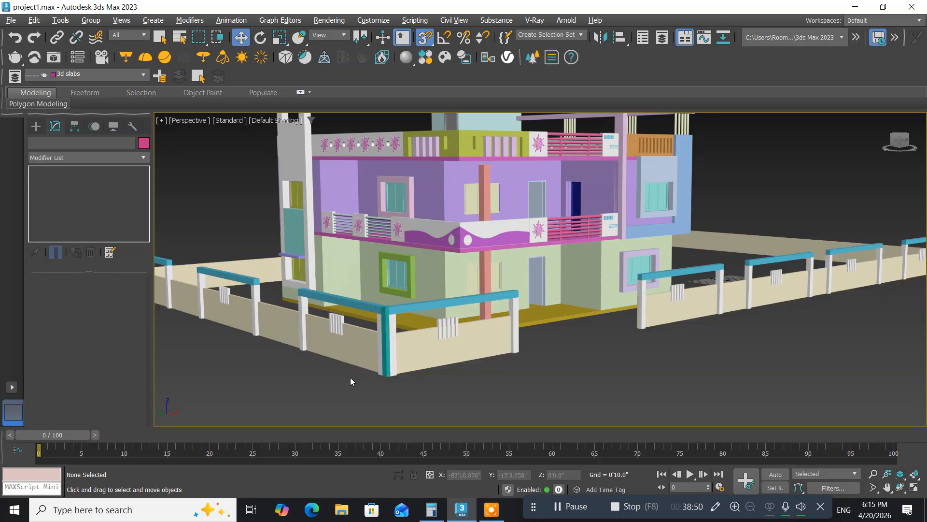
{"action": "middle_click_drag", "start_coordinate": [351, 378], "coordinate": [365, 364]}
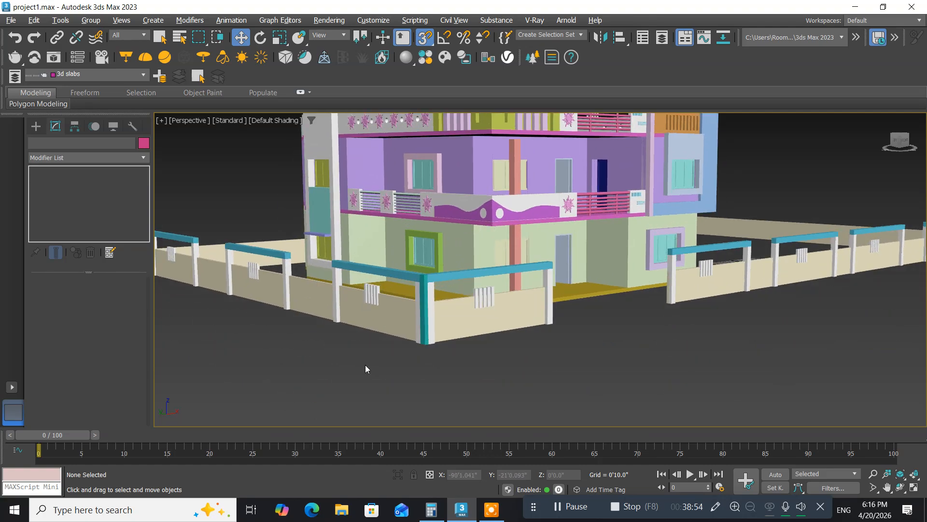
{"action": "middle_click_drag", "start_coordinate": [375, 361], "coordinate": [341, 381]}
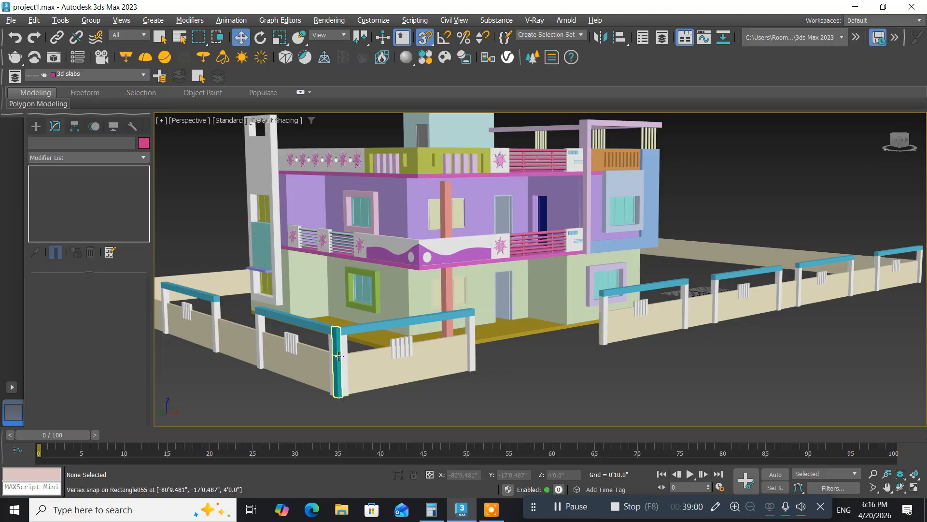
{"action": "scroll", "coordinate": [337, 344], "scroll_direction": "up", "scroll_amount": 3}
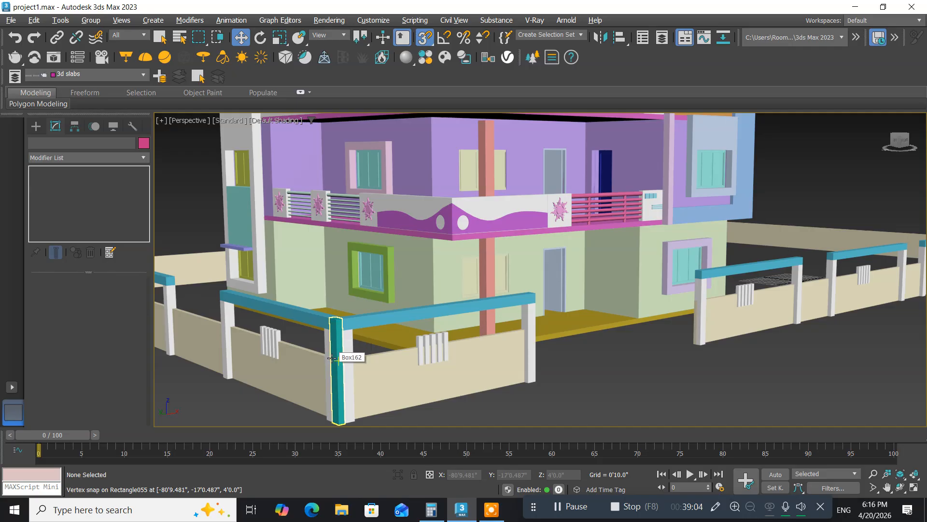
Select the front wall's posts, beams and bars with the corner box in the Left view, excluding the side wall's beam and end post.
{"action": "key", "text": "alt+w"}
{"action": "mouse_move", "coordinate": [361, 339]}
{"action": "middle_mouse_down"}
{"action": "mouse_move", "coordinate": [343, 343]}
{"action": "mouse_move", "coordinate": [369, 331]}
{"action": "middle_mouse_up"}
{"action": "scroll", "coordinate": [344, 342], "scroll_direction": "down", "scroll_amount": 2}
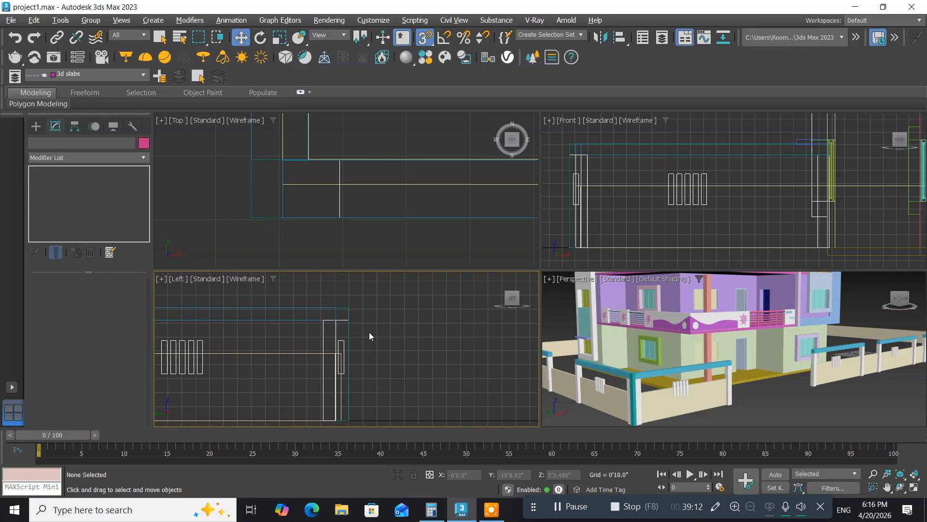
{"action": "scroll", "coordinate": [361, 333], "scroll_direction": "up", "scroll_amount": 3}
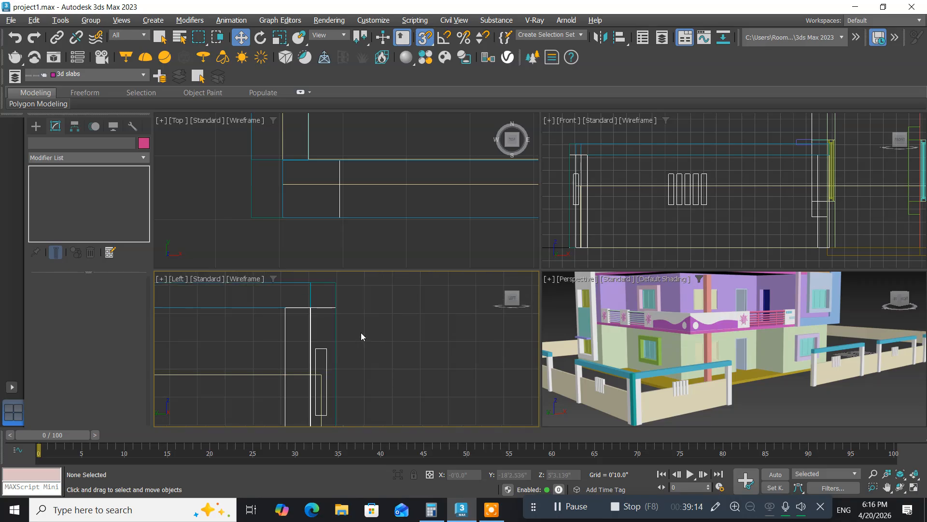
{"action": "middle_click_drag", "start_coordinate": [352, 324], "coordinate": [384, 347]}
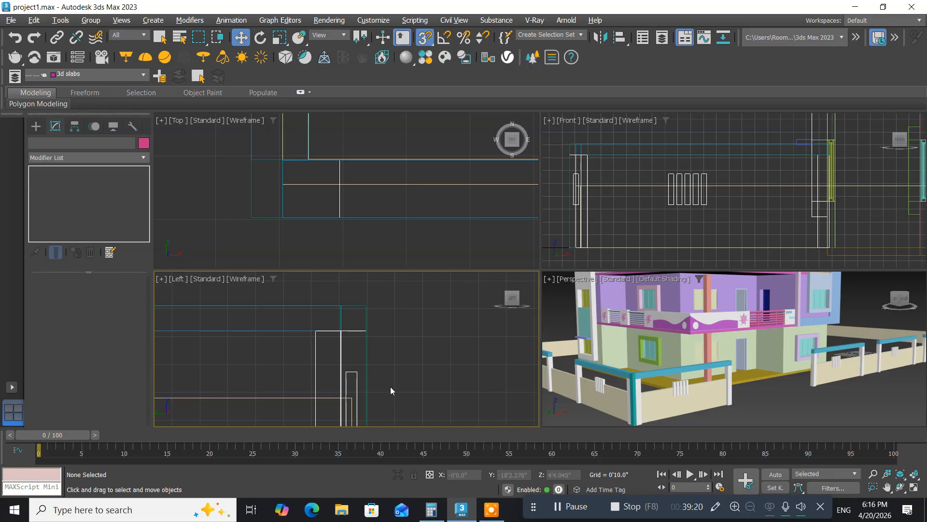
{"action": "left_click_drag", "start_coordinate": [391, 386], "coordinate": [333, 300]}
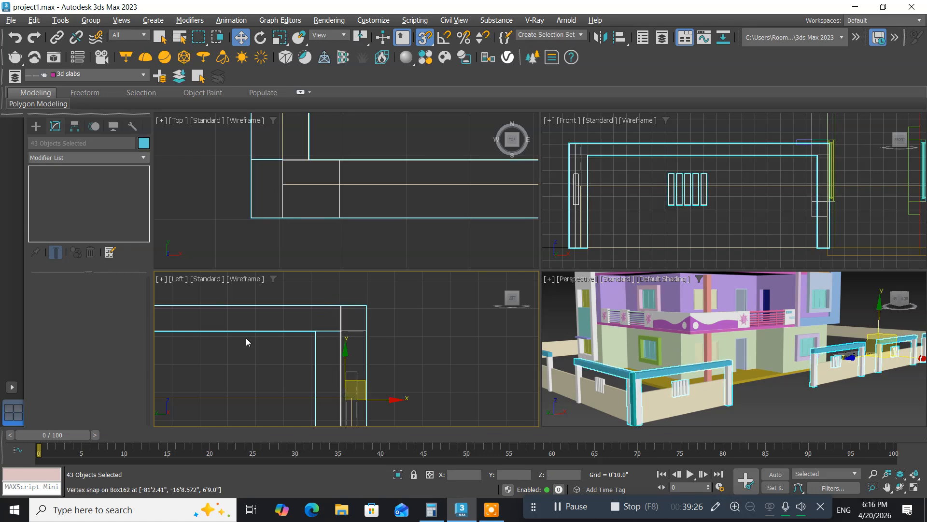
{"action": "middle_click_drag", "start_coordinate": [465, 374], "coordinate": [496, 356]}
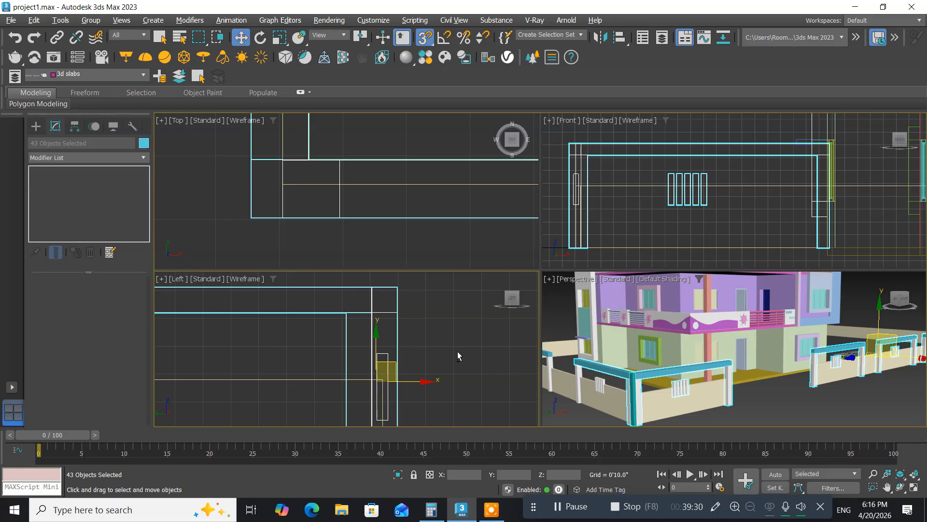
{"action": "key", "text": "alt+w"}
{"action": "middle_click_drag", "start_coordinate": [487, 331], "coordinate": [348, 333]}
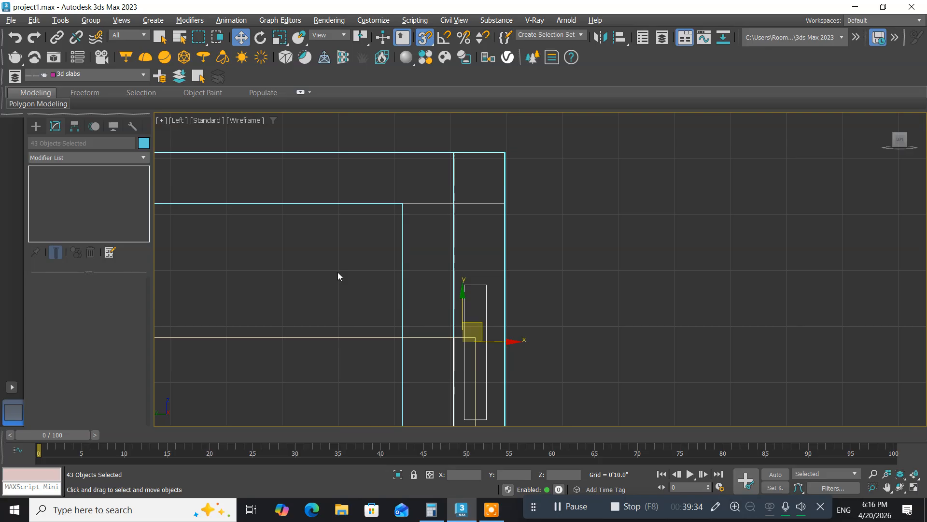
{"action": "left_click_drag", "start_coordinate": [377, 135], "coordinate": [425, 280]}
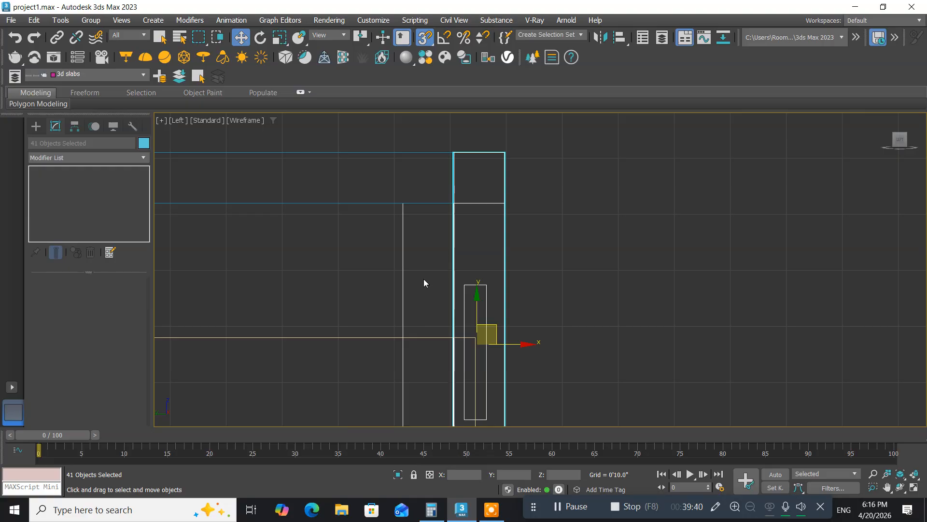
Clone the selected front wall pieces in place as independent copies using the Copy option.
{"action": "scroll", "coordinate": [424, 279], "scroll_direction": "down", "scroll_amount": 5}
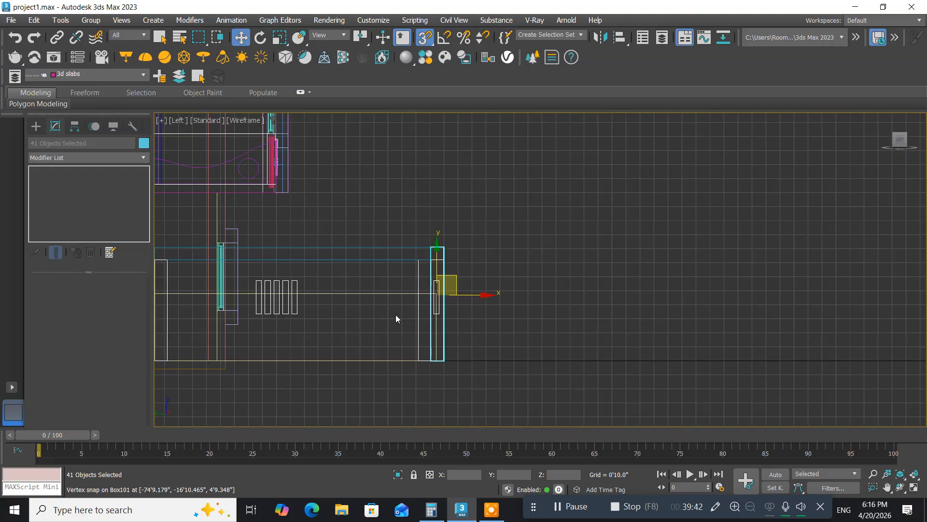
{"action": "middle_click_drag", "start_coordinate": [385, 344], "coordinate": [497, 312]}
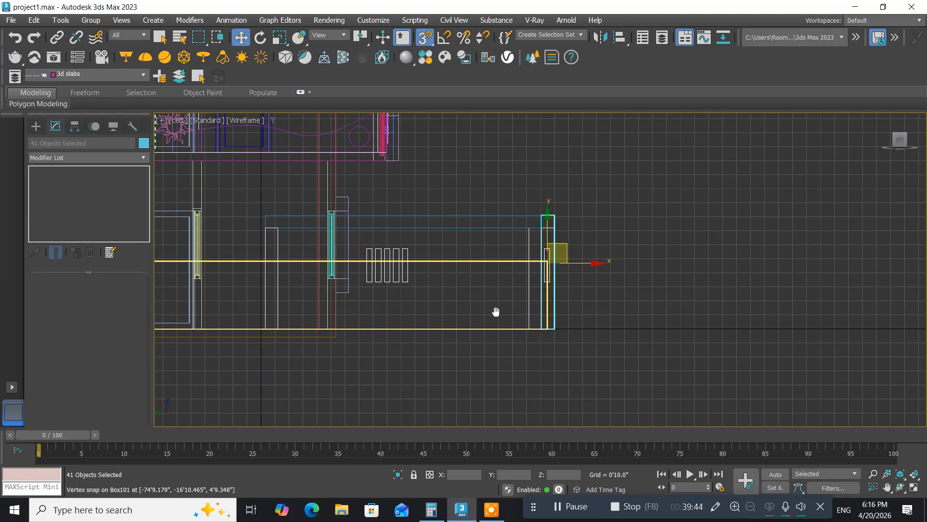
{"action": "scroll", "coordinate": [497, 312], "scroll_direction": "down", "scroll_amount": 1}
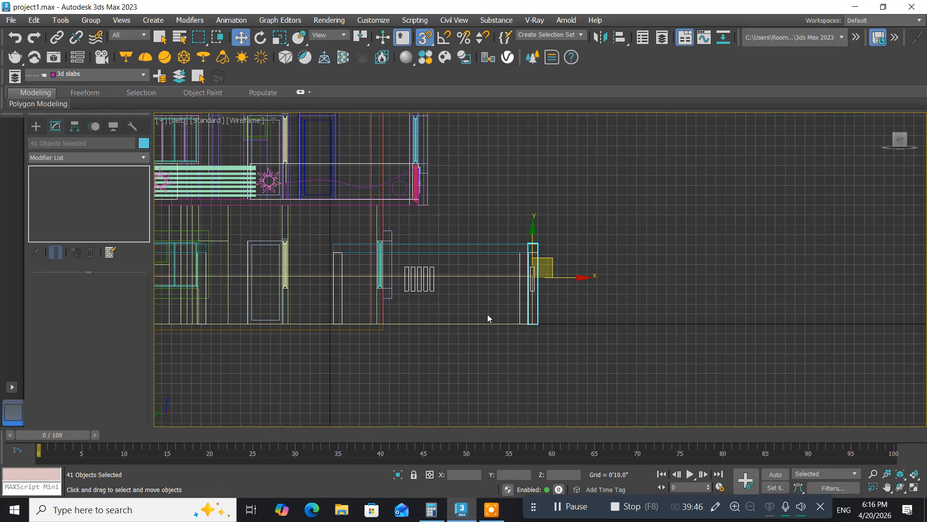
{"action": "middle_click_drag", "start_coordinate": [488, 315], "coordinate": [717, 338]}
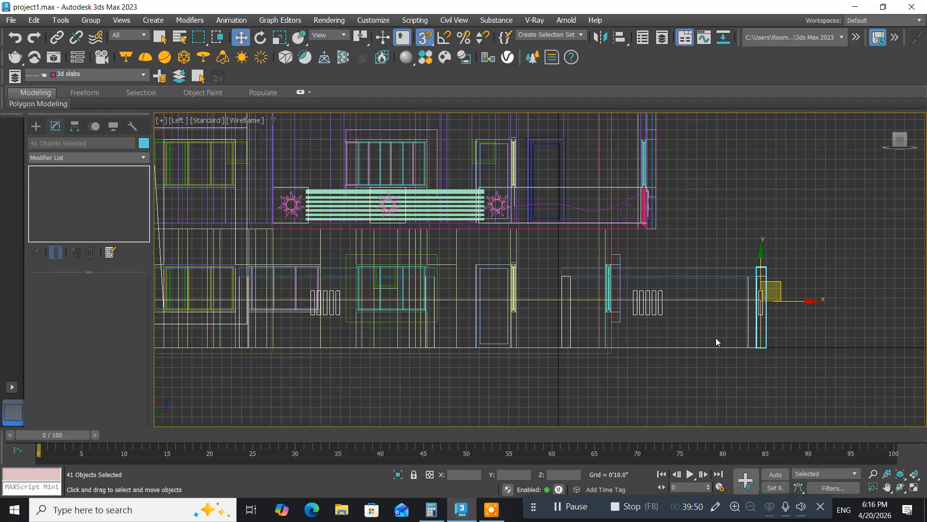
{"action": "key", "text": "ctrl+v"}
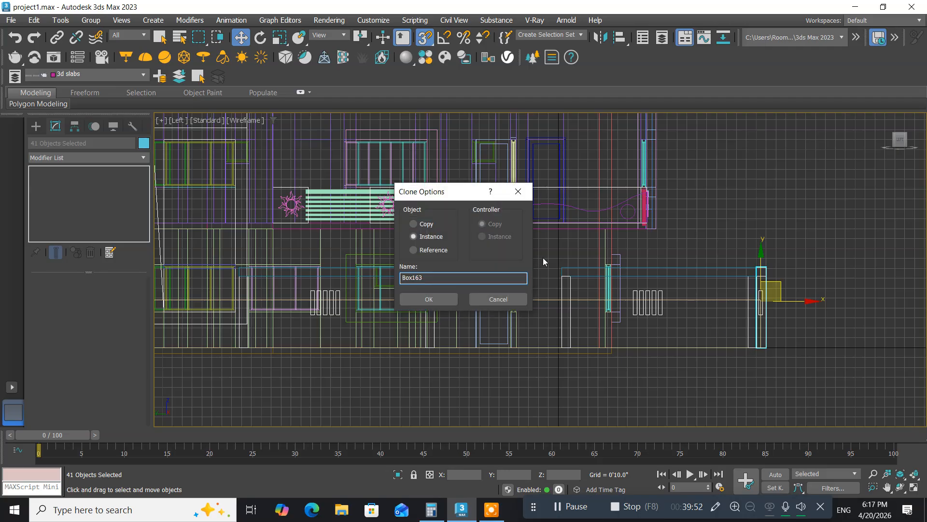
{"action": "left_click", "coordinate": [413, 223]}
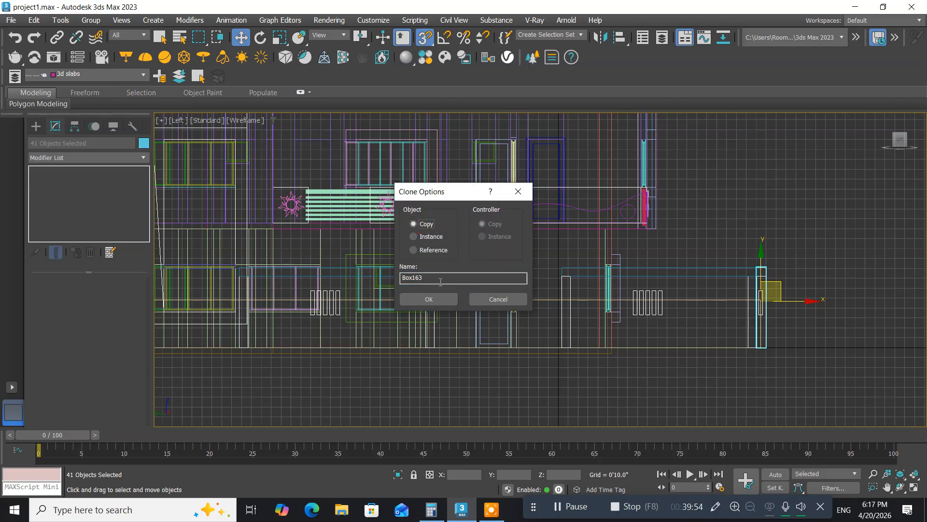
{"action": "left_click", "coordinate": [439, 302]}
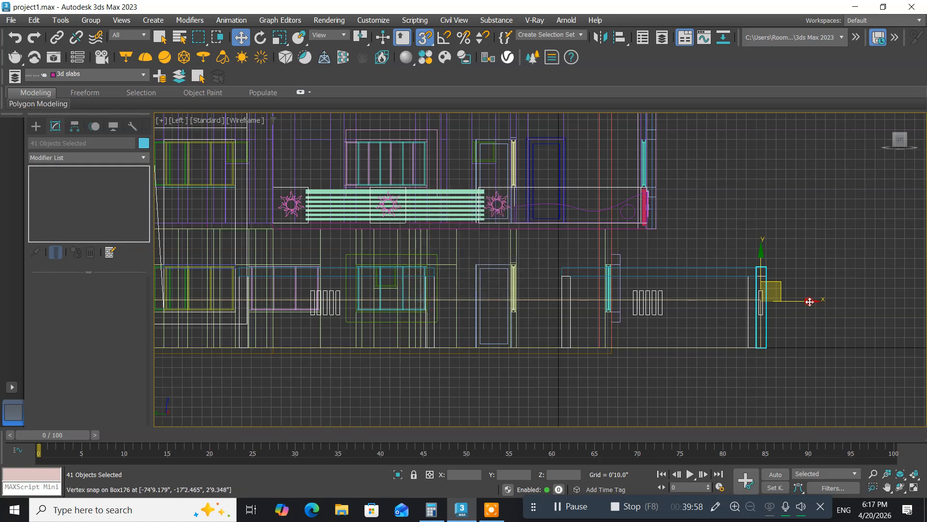
Turn off 3D snap and move the copied wall pieces along the X axis to the far rear end of the side wall.
{"action": "left_click_drag", "start_coordinate": [809, 302], "coordinate": [644, 299]}
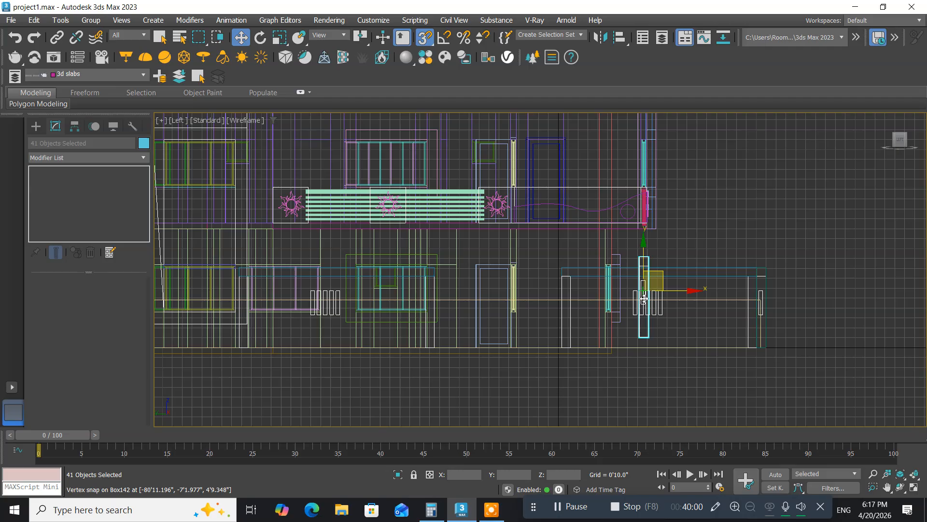
{"action": "right_click", "coordinate": [644, 299]}
{"action": "left_click", "coordinate": [424, 38]}
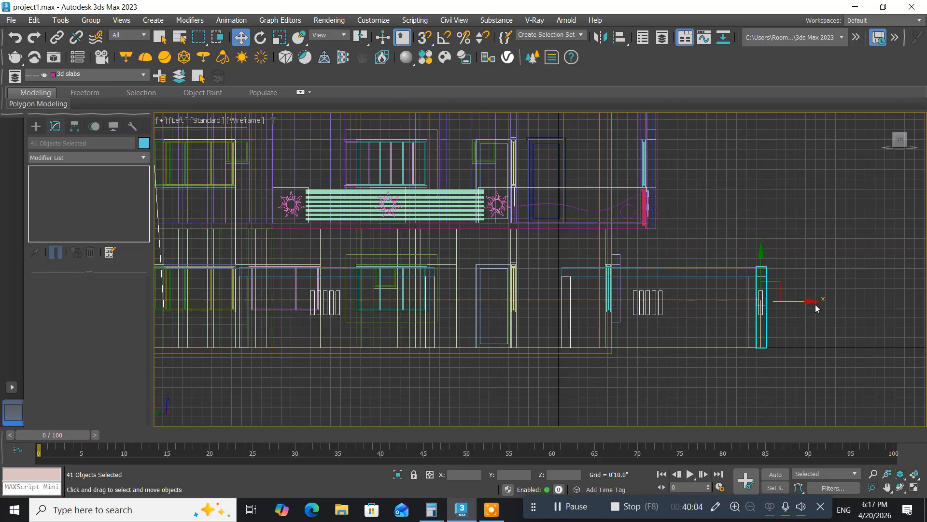
{"action": "left_click_drag", "start_coordinate": [816, 303], "coordinate": [264, 310]}
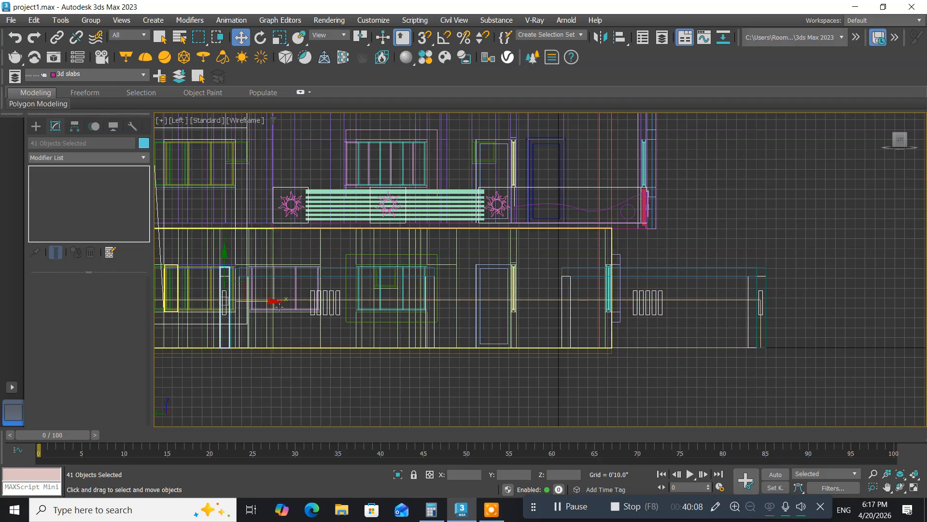
{"action": "middle_click_drag", "start_coordinate": [287, 303], "coordinate": [597, 309]}
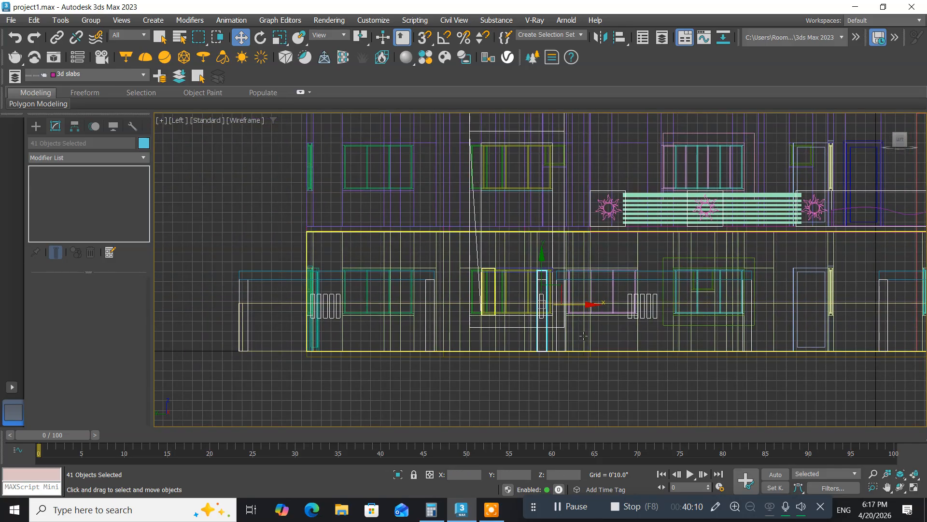
{"action": "left_click_drag", "start_coordinate": [590, 303], "coordinate": [291, 290]}
{"action": "scroll", "coordinate": [285, 310], "scroll_direction": "up", "scroll_amount": 4}
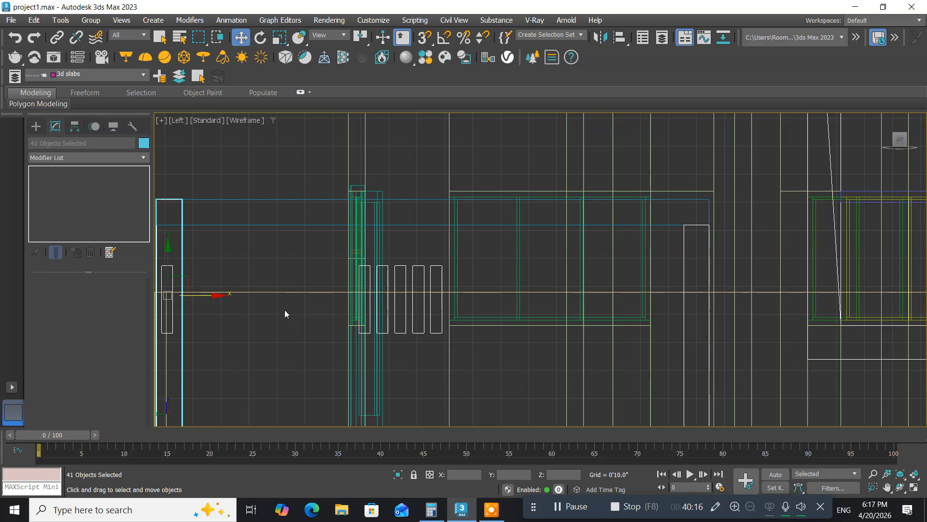
{"action": "middle_click_drag", "start_coordinate": [222, 315], "coordinate": [367, 303]}
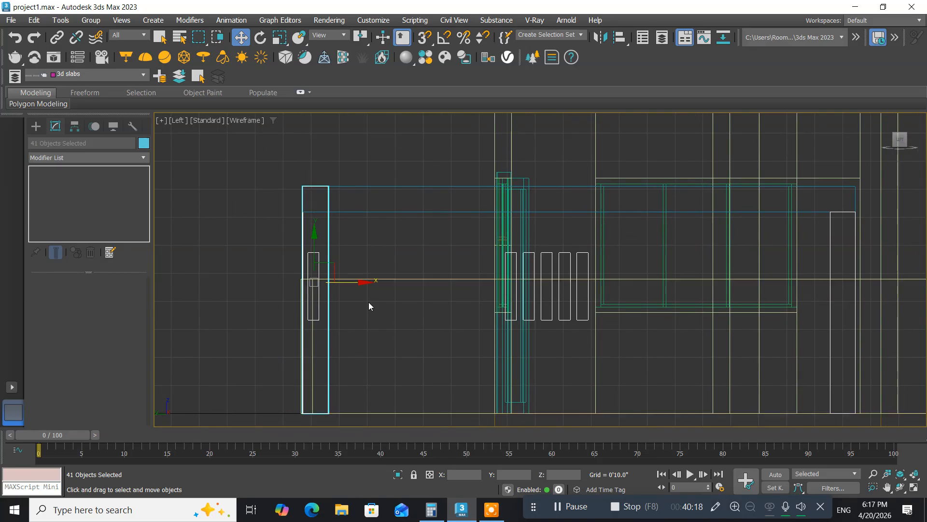
{"action": "scroll", "coordinate": [369, 302], "scroll_direction": "up", "scroll_amount": 2}
{"action": "scroll", "coordinate": [369, 303], "scroll_direction": "up", "scroll_amount": 2}
{"action": "scroll", "coordinate": [369, 303], "scroll_direction": "down", "scroll_amount": 2}
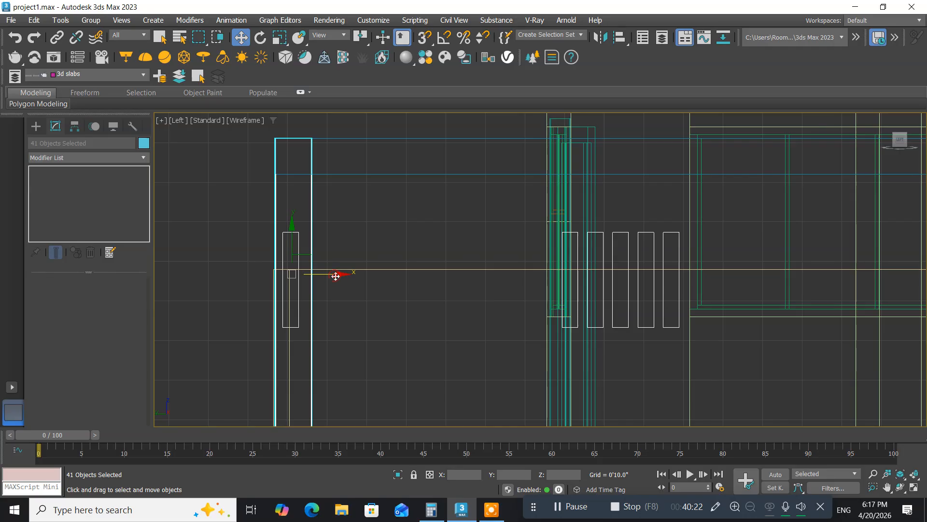
{"action": "left_click_drag", "start_coordinate": [336, 276], "coordinate": [322, 281]}
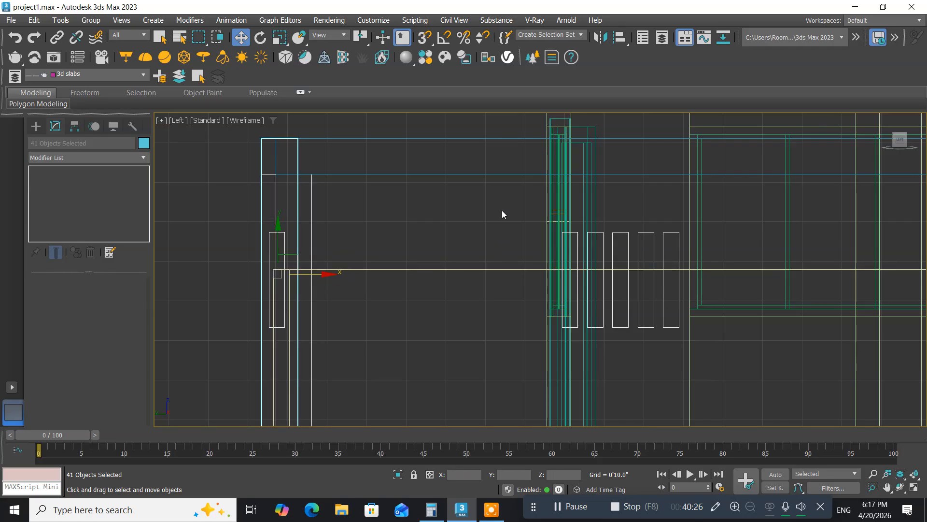
Mirror the copied pieces on the X axis with No Clone and shift them about 0'4.2" to align with the rear wall's end.
{"action": "left_click", "coordinate": [600, 37]}
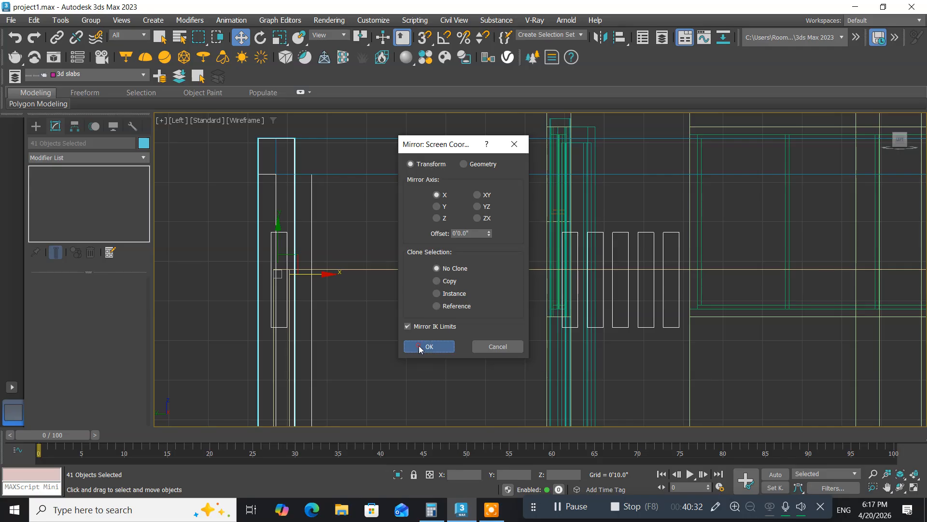
{"action": "left_click", "coordinate": [448, 345]}
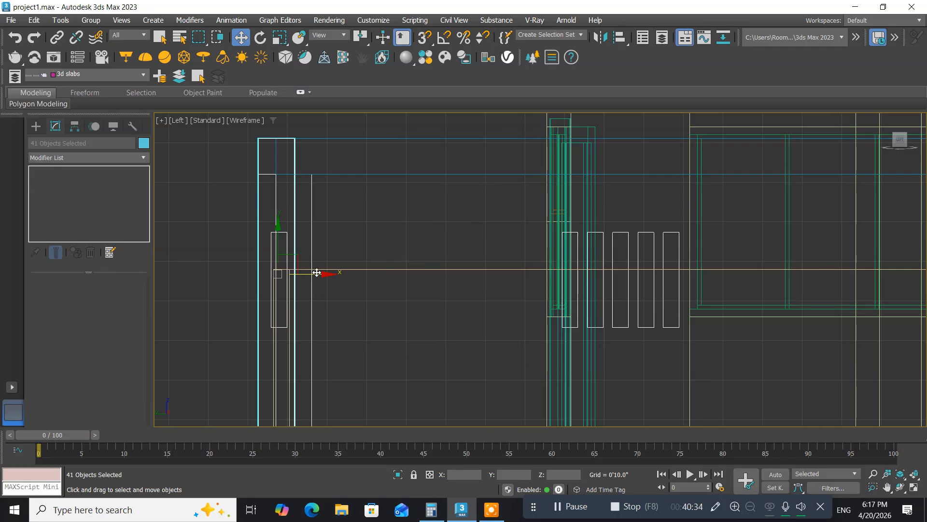
{"action": "left_click_drag", "start_coordinate": [316, 274], "coordinate": [334, 286]}
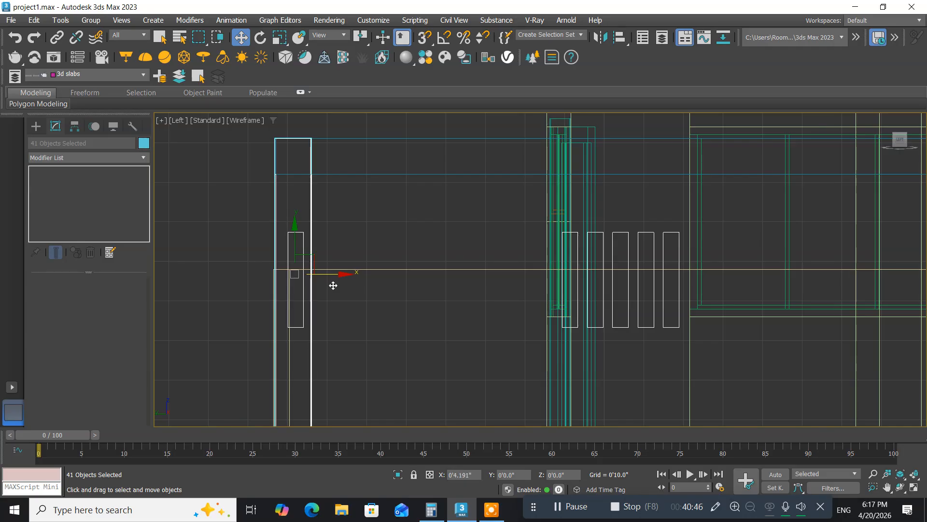
{"action": "left_click_drag", "start_coordinate": [333, 285], "coordinate": [334, 286]}
{"action": "middle_click_drag", "start_coordinate": [420, 238], "coordinate": [403, 225]}
{"action": "key", "text": "alt+w"}
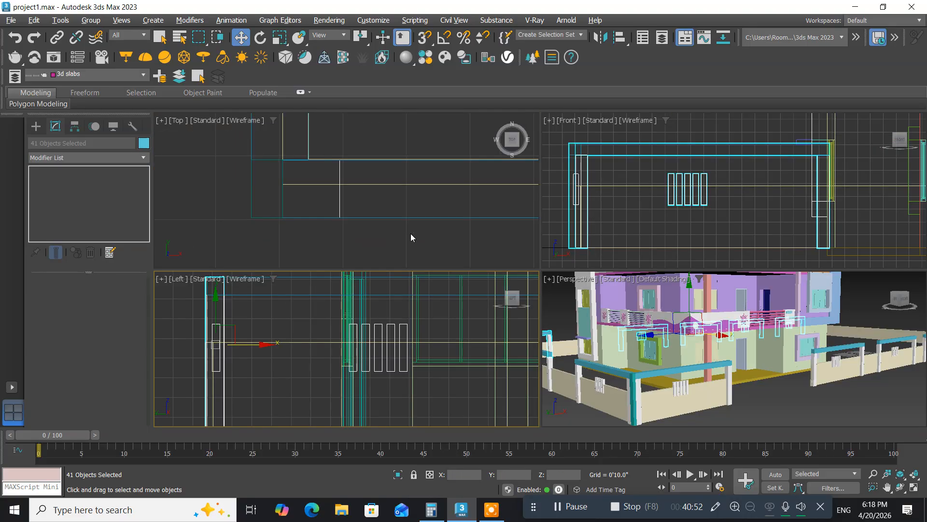
{"action": "middle_click_drag", "start_coordinate": [634, 345], "coordinate": [669, 359]}
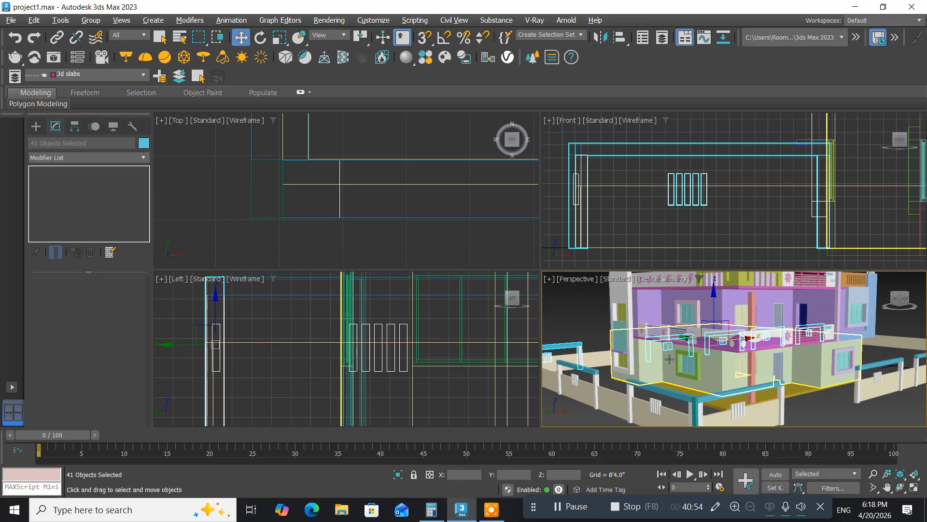
Examine the copied rear wall pieces and their corner joint in the Perspective view.
{"action": "key", "text": "alt+w"}
{"action": "scroll", "coordinate": [501, 295], "scroll_direction": "down", "scroll_amount": 3}
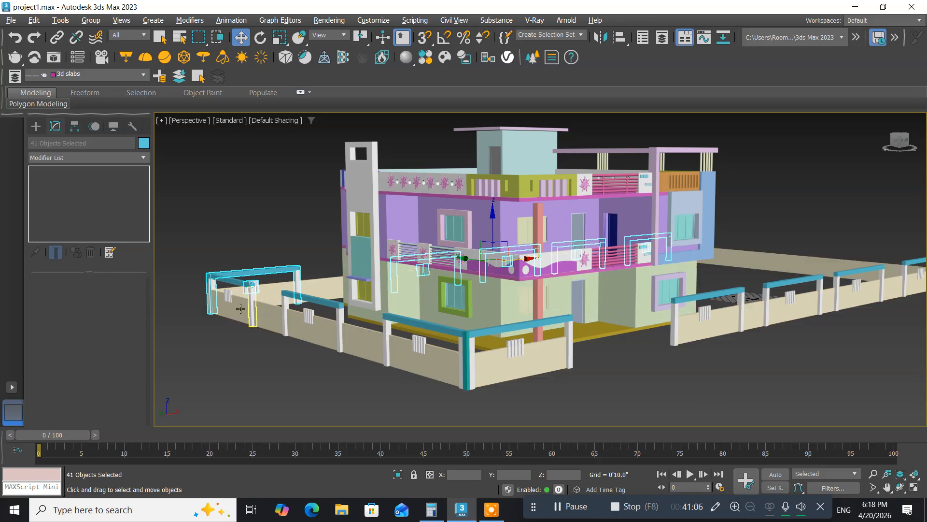
{"action": "middle_click_drag", "start_coordinate": [289, 340], "coordinate": [256, 336]}
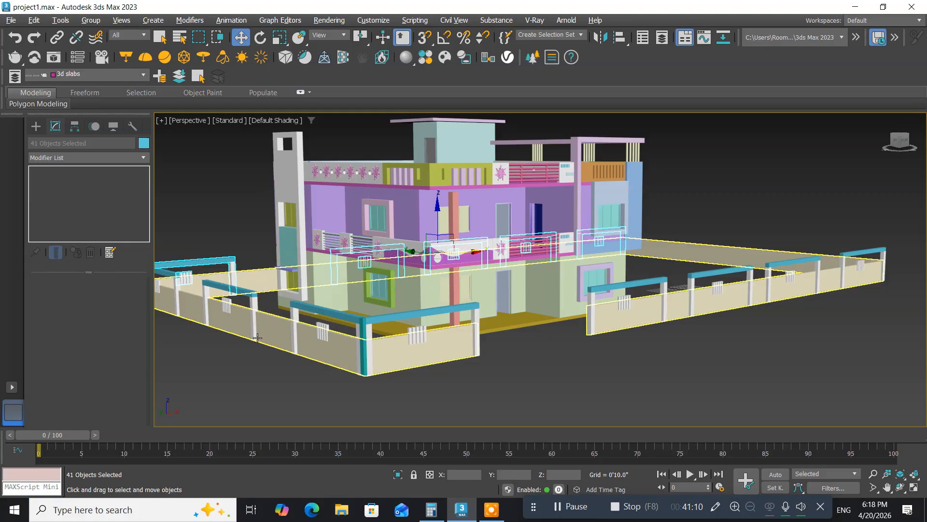
{"action": "scroll", "coordinate": [258, 337], "scroll_direction": "down", "scroll_amount": 2}
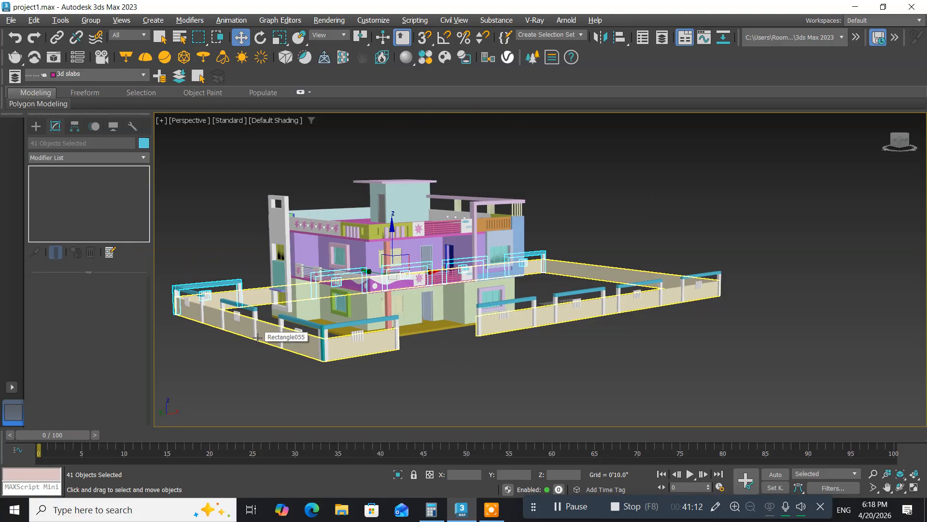
{"action": "middle_click_drag", "start_coordinate": [252, 340], "coordinate": [293, 352]}
{"action": "scroll", "coordinate": [295, 348], "scroll_direction": "up", "scroll_amount": 4}
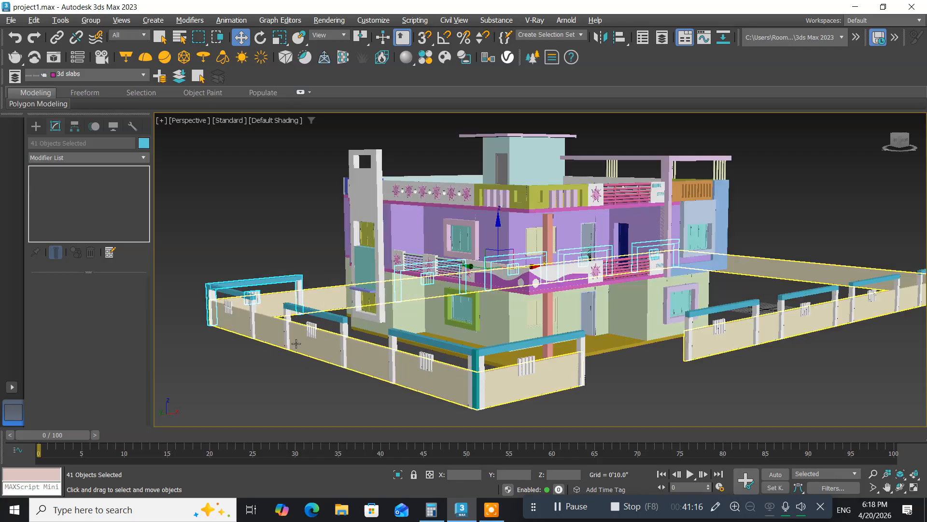
{"action": "middle_click_drag", "start_coordinate": [290, 345], "coordinate": [311, 355], "text": "alt"}
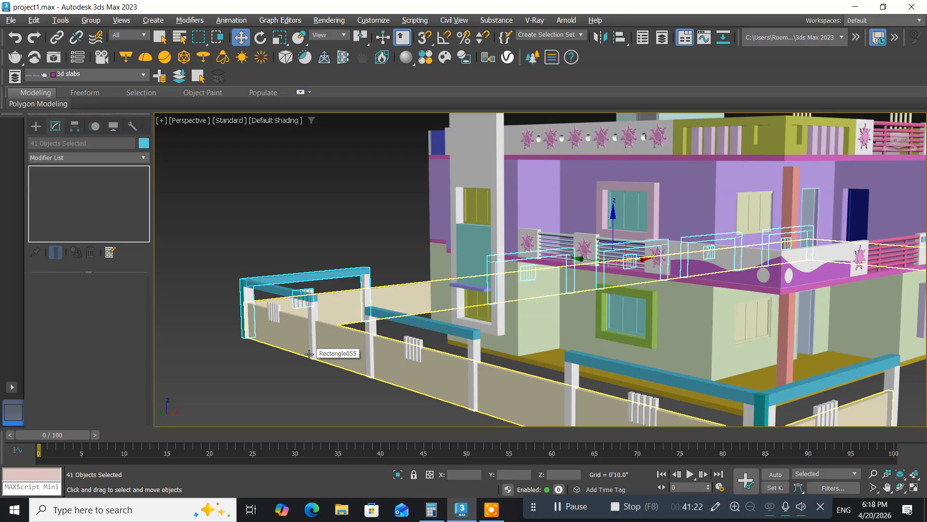
Check the copied pieces against the rear wall corner in the Top view and undo their last move.
{"action": "key", "text": "alt+w"}
{"action": "scroll", "coordinate": [308, 175], "scroll_direction": "down", "scroll_amount": 9}
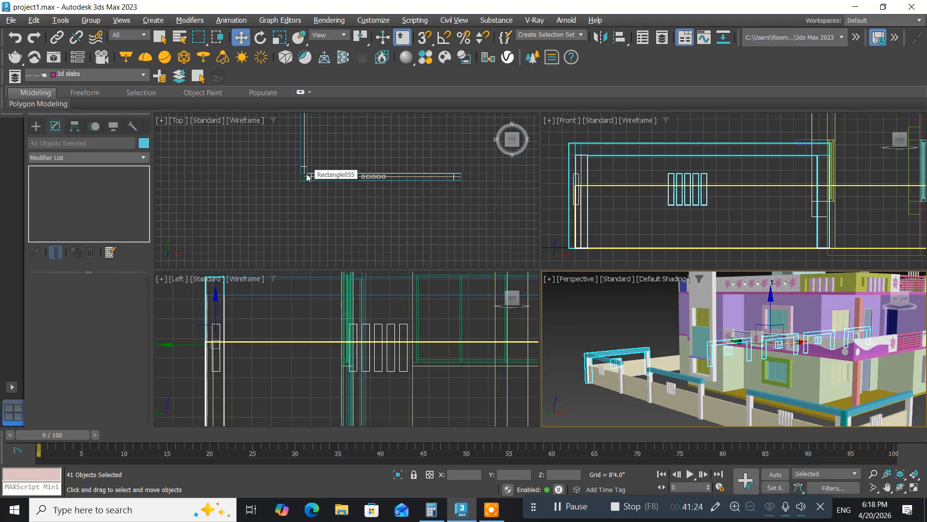
{"action": "middle_click_drag", "start_coordinate": [322, 132], "coordinate": [298, 279]}
{"action": "mouse_move", "coordinate": [306, 234]}
{"action": "middle_mouse_down"}
{"action": "mouse_move", "coordinate": [300, 211]}
{"action": "mouse_move", "coordinate": [307, 230]}
{"action": "middle_mouse_up"}
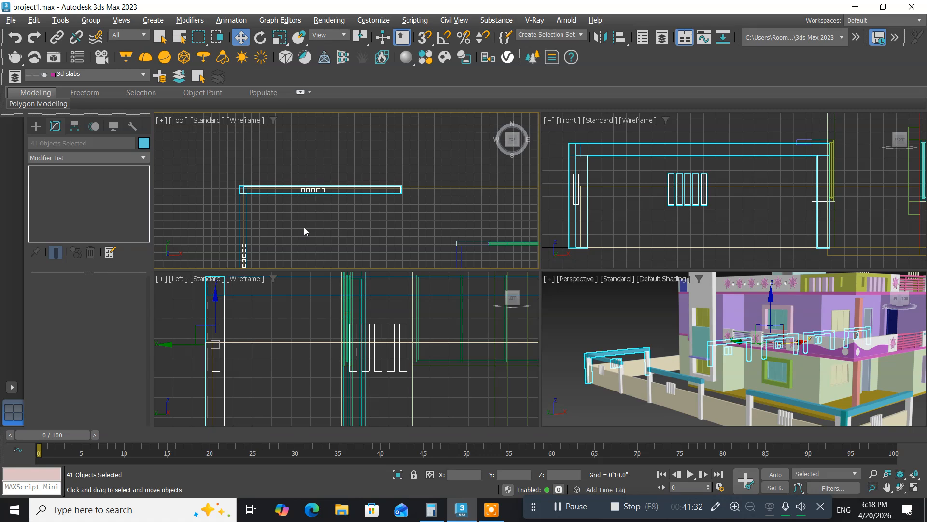
{"action": "key", "text": "alt+w"}
{"action": "scroll", "coordinate": [352, 294], "scroll_direction": "up", "scroll_amount": 4}
{"action": "scroll", "coordinate": [354, 293], "scroll_direction": "up", "scroll_amount": 2}
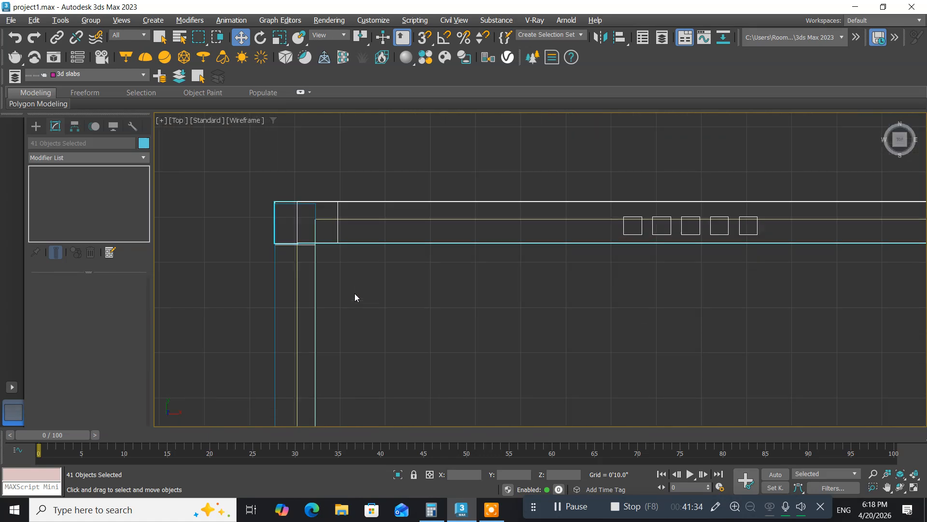
{"action": "scroll", "coordinate": [412, 278], "scroll_direction": "up", "scroll_amount": 2}
{"action": "middle_click_drag", "start_coordinate": [412, 279], "coordinate": [401, 293]}
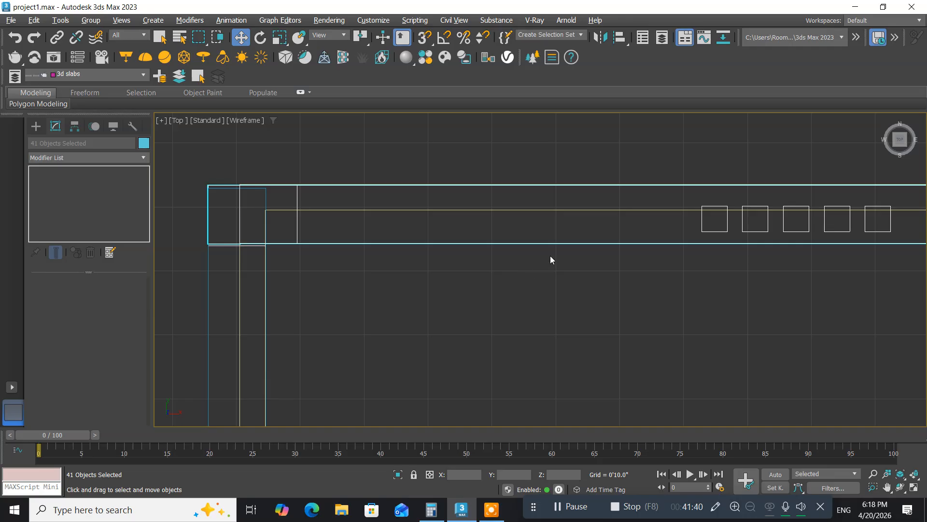
{"action": "scroll", "coordinate": [486, 296], "scroll_direction": "down", "scroll_amount": 3}
{"action": "middle_click_drag", "start_coordinate": [493, 303], "coordinate": [407, 319]}
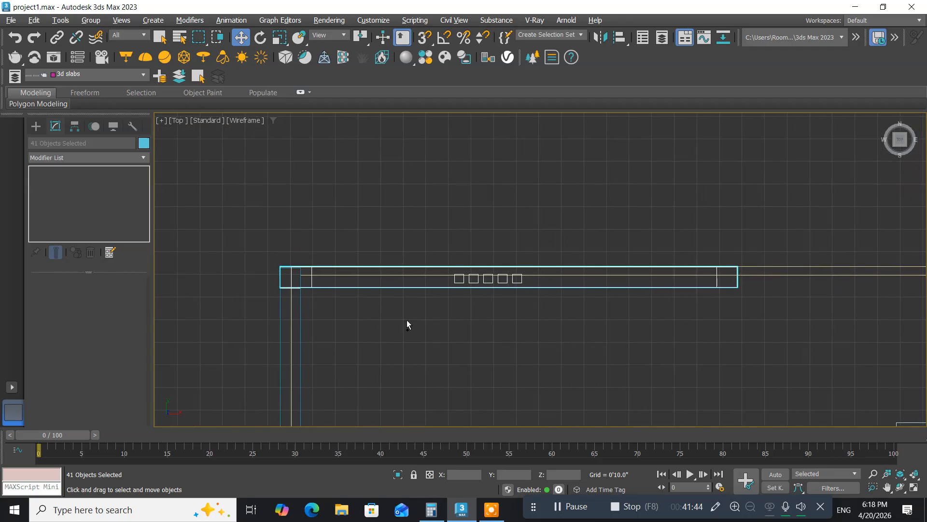
{"action": "key", "text": "ctrl+z"}
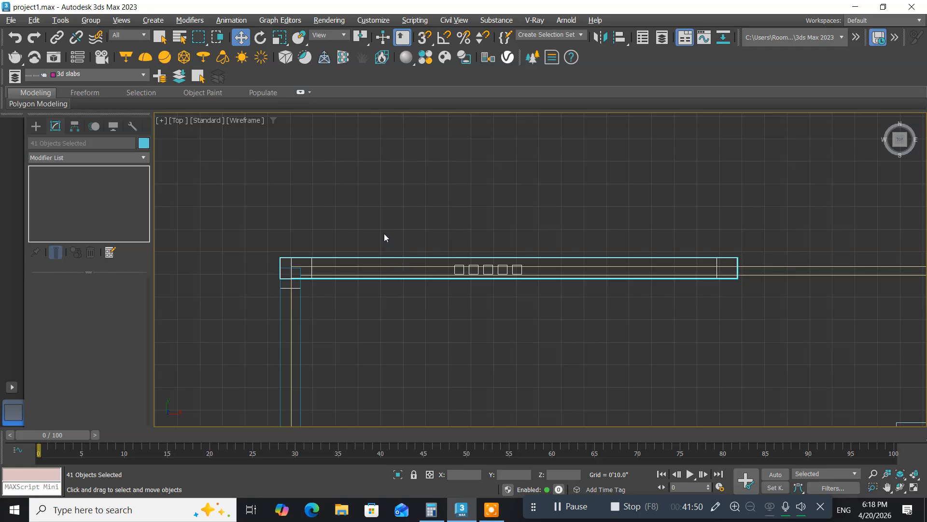
Move the copied rear wall pieces slightly along the Y axis so the beams sit flush with the wall's inner face.
{"action": "scroll", "coordinate": [464, 338], "scroll_direction": "down", "scroll_amount": 3}
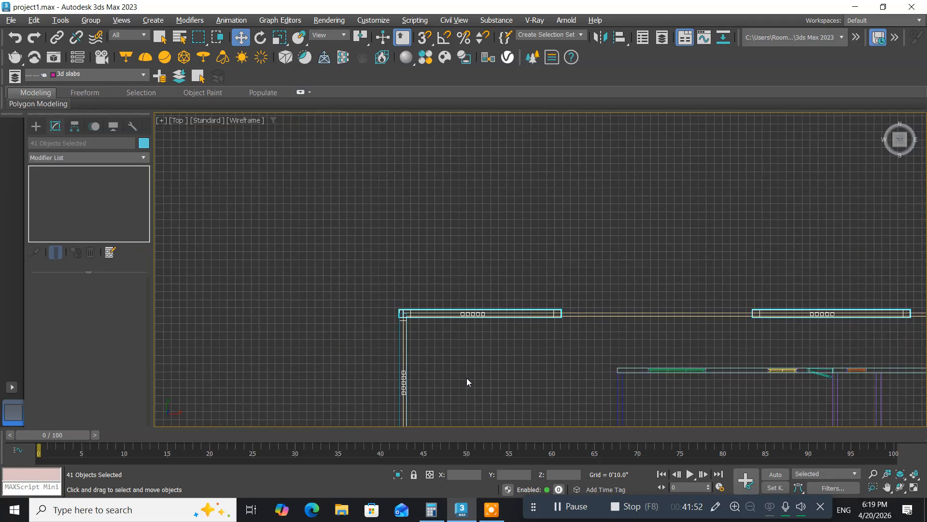
{"action": "middle_click_drag", "start_coordinate": [466, 377], "coordinate": [347, 248]}
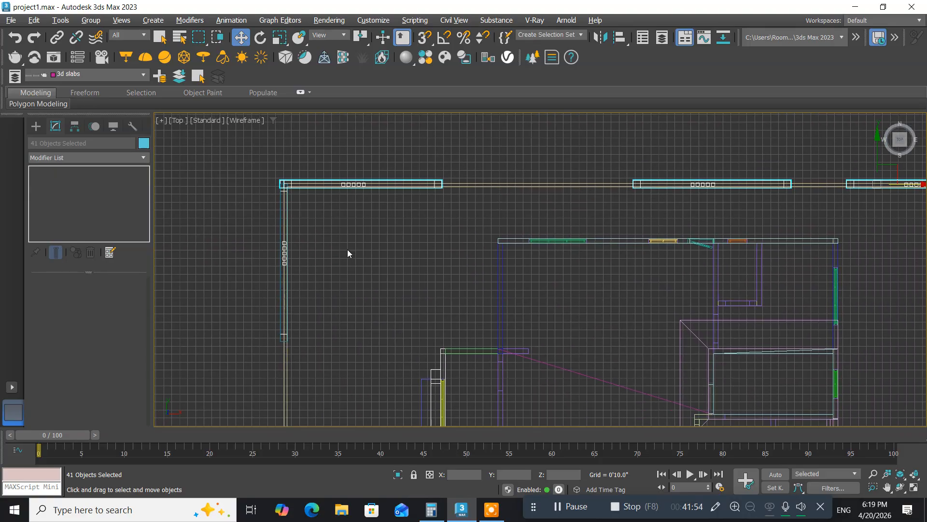
{"action": "scroll", "coordinate": [347, 250], "scroll_direction": "down", "scroll_amount": 6}
{"action": "scroll", "coordinate": [348, 250], "scroll_direction": "up", "scroll_amount": 1}
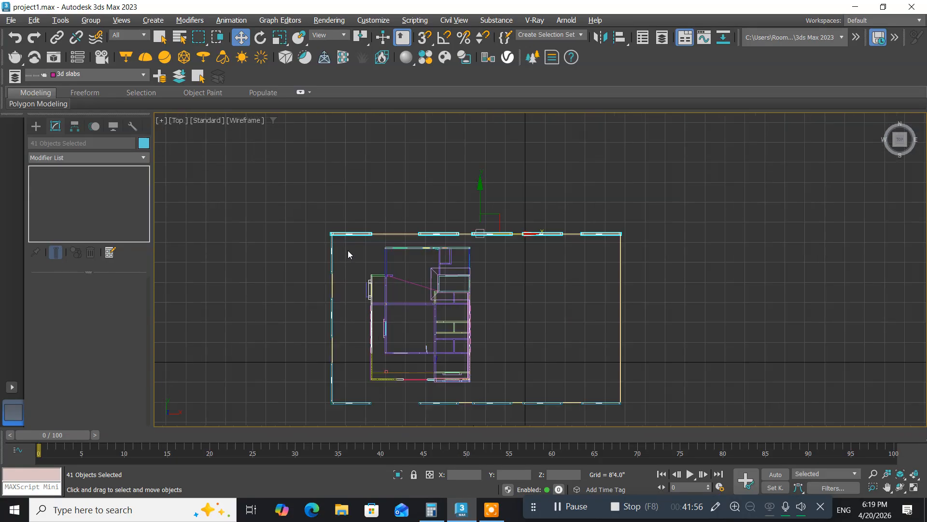
{"action": "scroll", "coordinate": [348, 250], "scroll_direction": "up", "scroll_amount": 1}
{"action": "scroll", "coordinate": [348, 250], "scroll_direction": "down", "scroll_amount": 1}
{"action": "scroll", "coordinate": [454, 232], "scroll_direction": "up", "scroll_amount": 6}
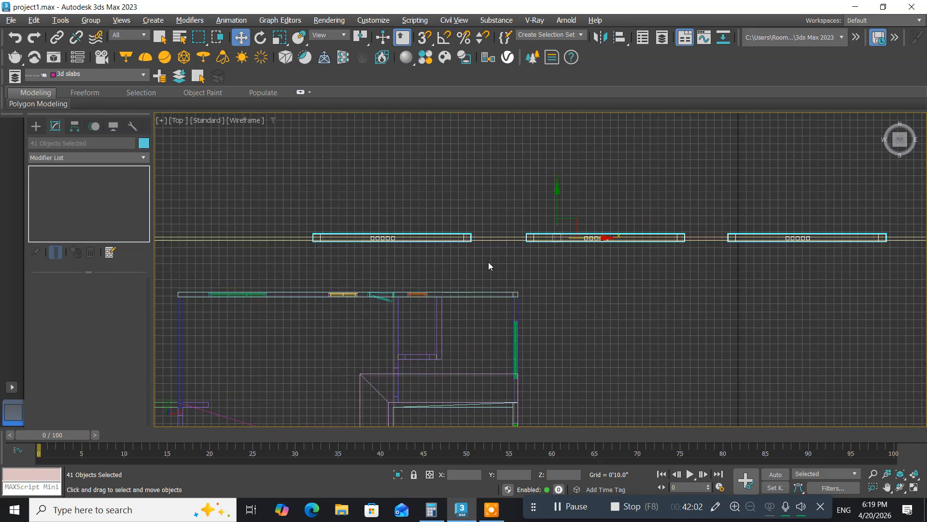
{"action": "middle_click_drag", "start_coordinate": [488, 262], "coordinate": [381, 277]}
{"action": "scroll", "coordinate": [381, 269], "scroll_direction": "up", "scroll_amount": 2}
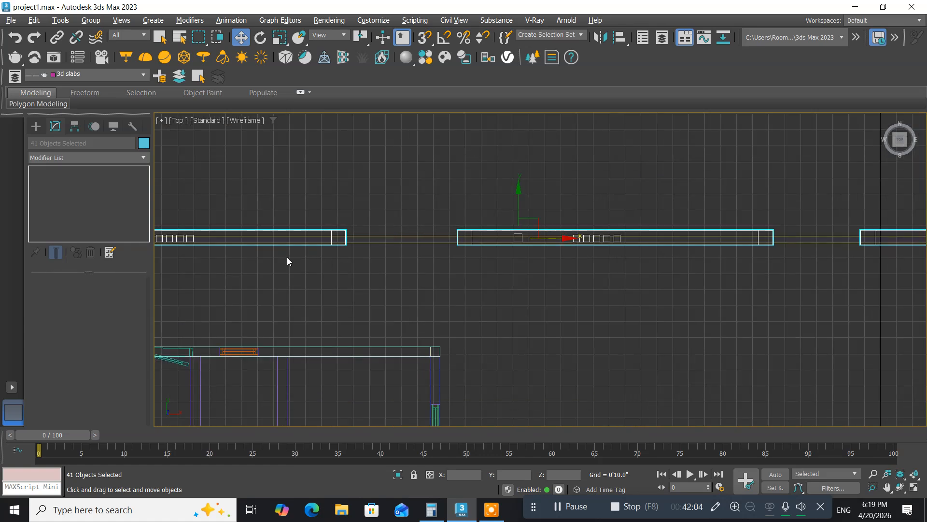
{"action": "scroll", "coordinate": [289, 261], "scroll_direction": "up", "scroll_amount": 2}
{"action": "middle_click_drag", "start_coordinate": [289, 261], "coordinate": [402, 332]}
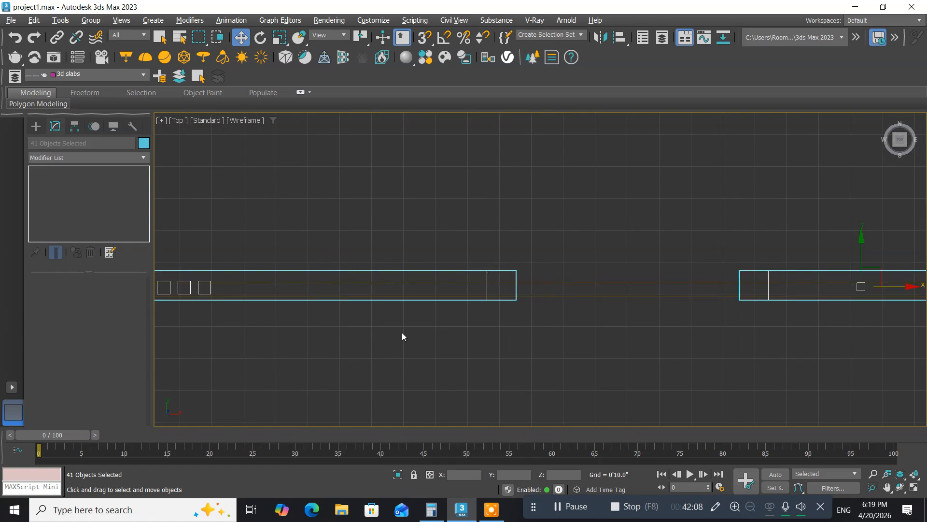
{"action": "middle_click_drag", "start_coordinate": [748, 249], "coordinate": [309, 251]}
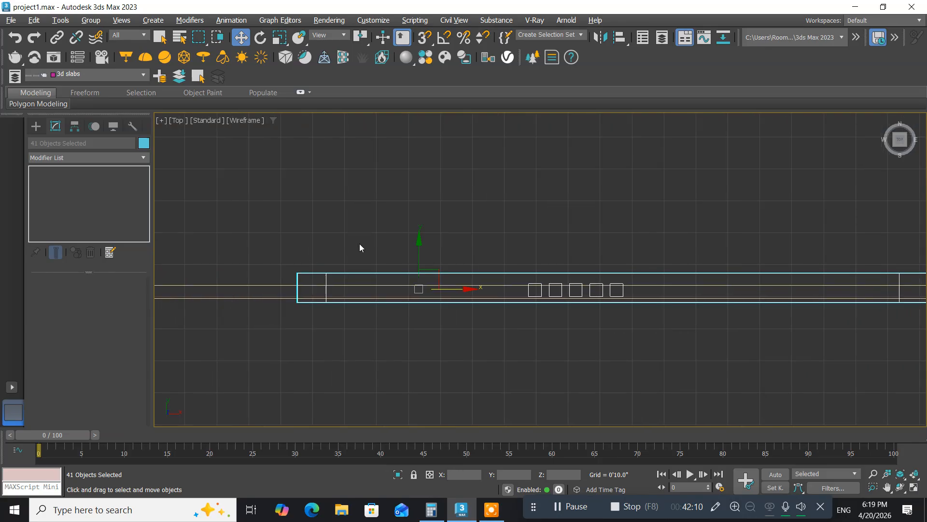
{"action": "scroll", "coordinate": [439, 240], "scroll_direction": "up", "scroll_amount": 3}
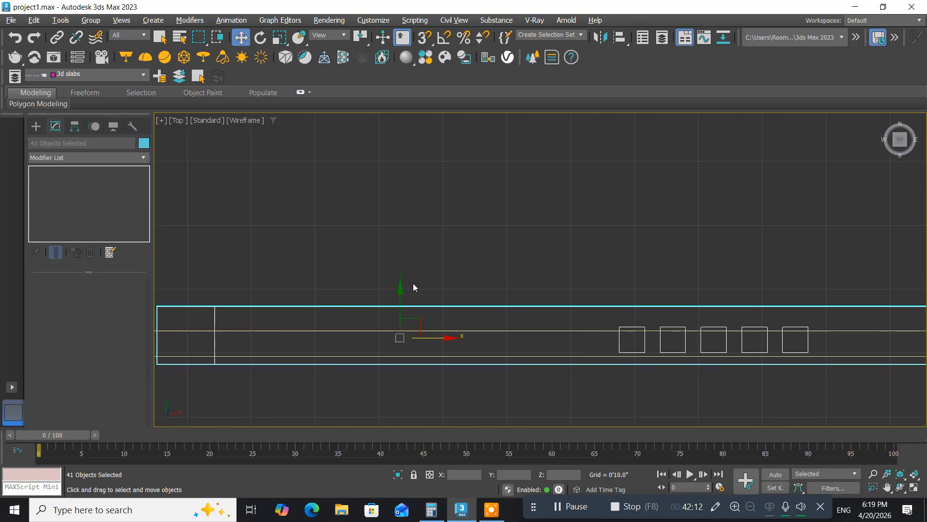
{"action": "left_click_drag", "start_coordinate": [402, 291], "coordinate": [396, 283]}
Inspect the fit of the moved pieces at the rear corner in the Top view and clear the selection.
{"action": "scroll", "coordinate": [399, 328], "scroll_direction": "down", "scroll_amount": 10}
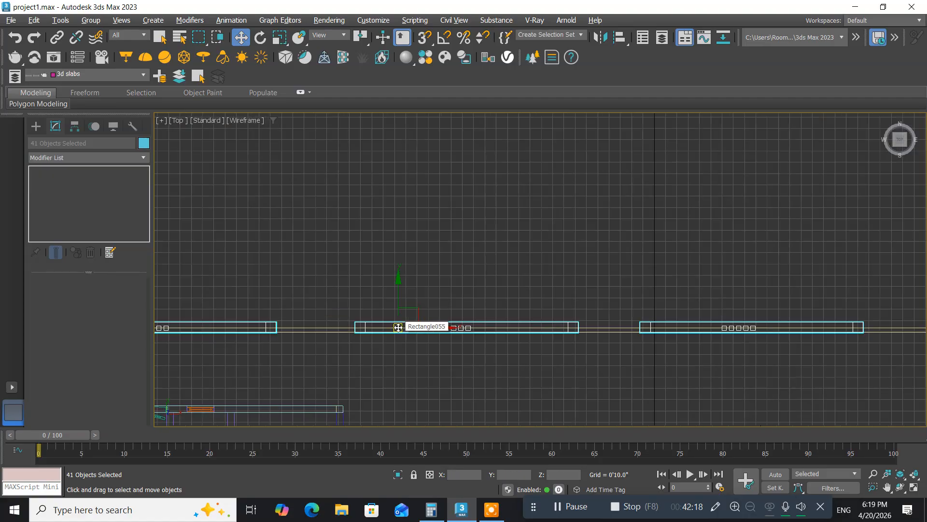
{"action": "middle_click_drag", "start_coordinate": [347, 352], "coordinate": [744, 223]}
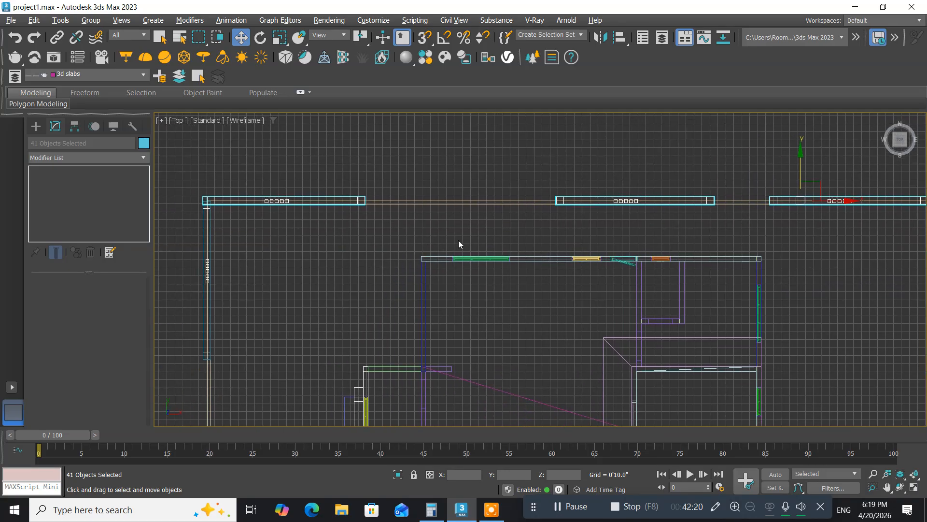
{"action": "middle_click_drag", "start_coordinate": [306, 266], "coordinate": [381, 257]}
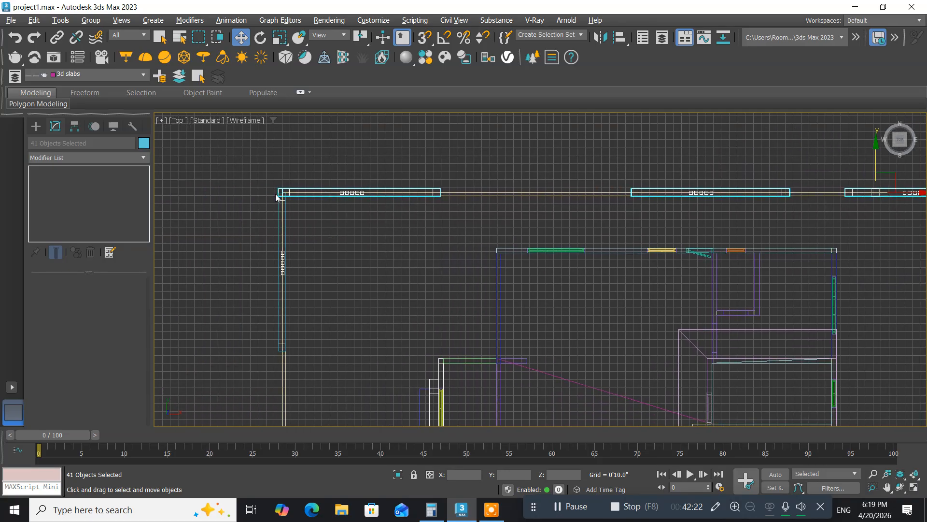
{"action": "scroll", "coordinate": [278, 194], "scroll_direction": "up", "scroll_amount": 10}
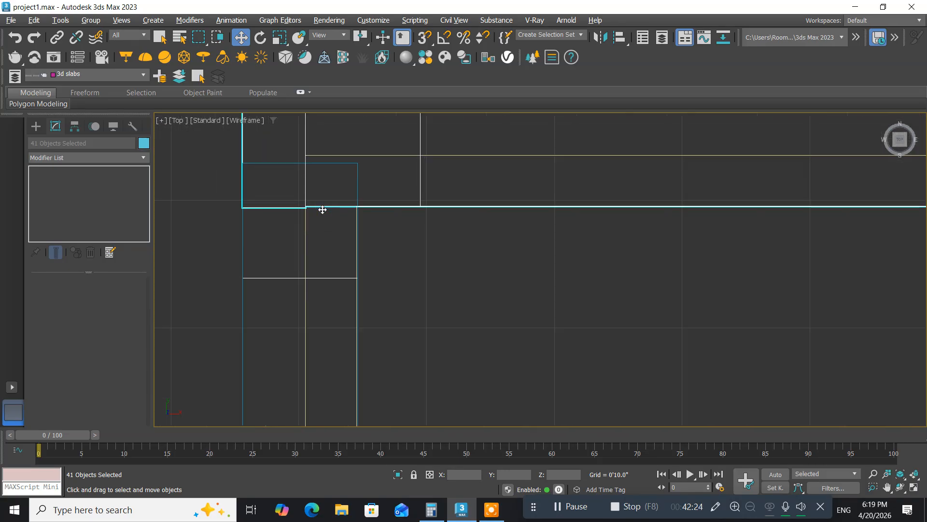
{"action": "scroll", "coordinate": [322, 210], "scroll_direction": "down", "scroll_amount": 3}
{"action": "scroll", "coordinate": [323, 210], "scroll_direction": "down", "scroll_amount": 6}
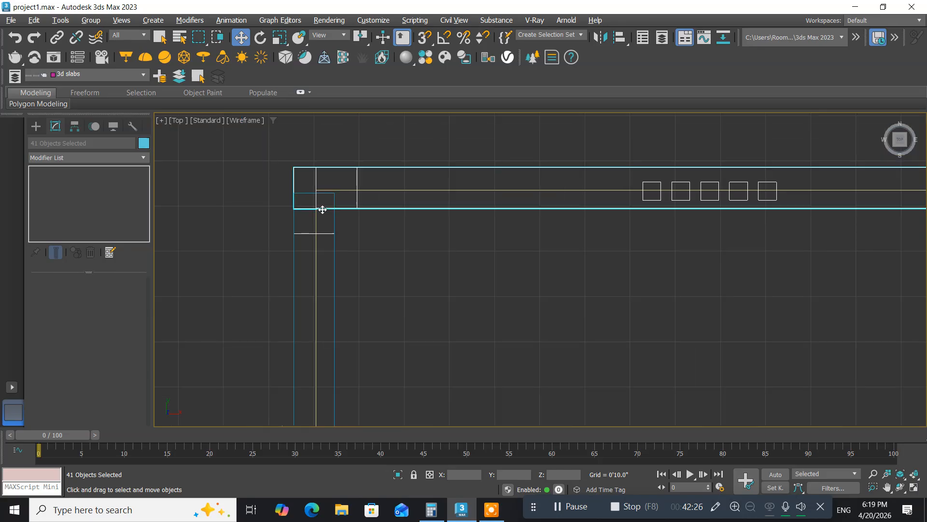
{"action": "left_click", "coordinate": [375, 274]}
Select only the side wall's posts, beams and bars at the boundary's outer end in the Front view, excluding the long front and rear beams.
{"action": "middle_click_drag", "start_coordinate": [387, 320], "coordinate": [381, 272]}
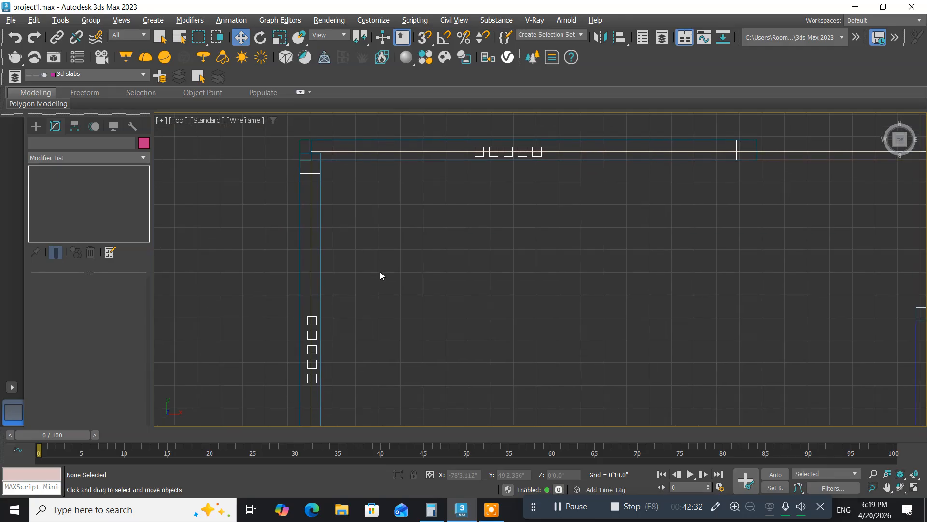
{"action": "key", "text": "alt+w"}
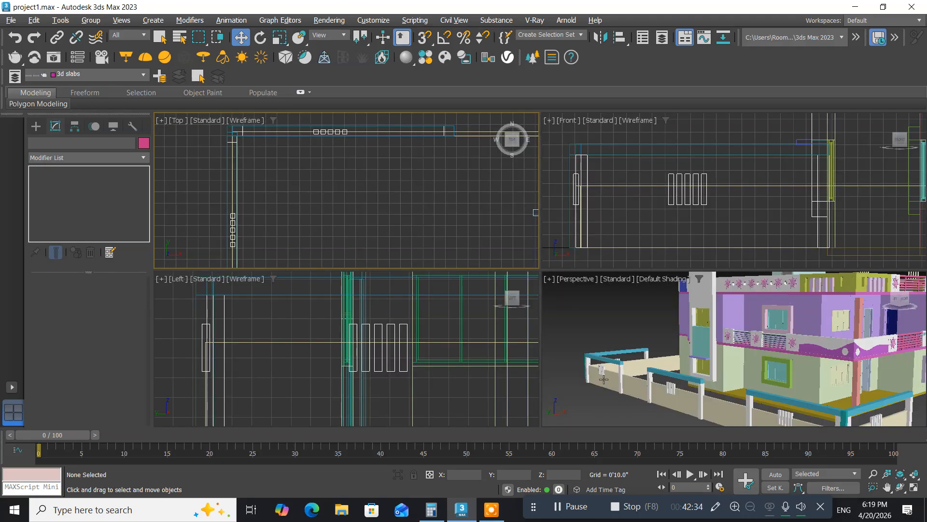
{"action": "middle_click_drag", "start_coordinate": [603, 379], "coordinate": [586, 353]}
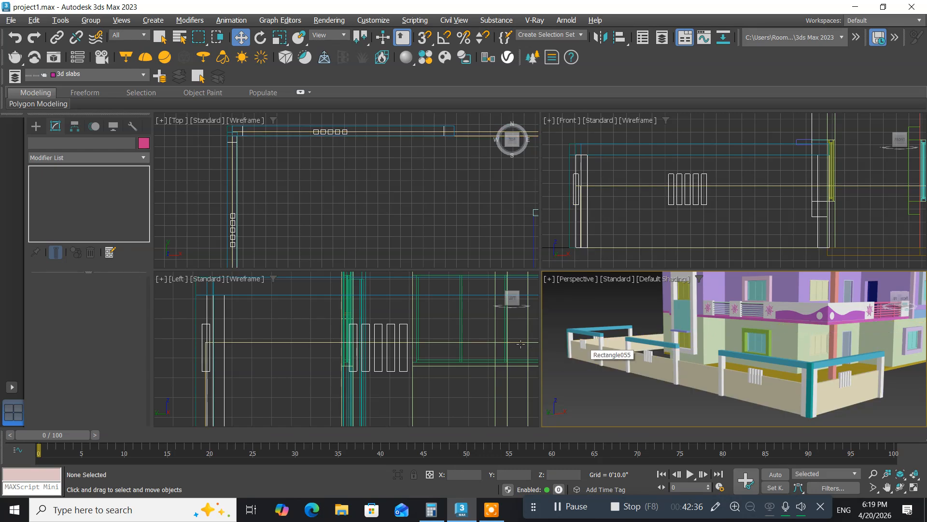
{"action": "scroll", "coordinate": [215, 189], "scroll_direction": "down", "scroll_amount": 3}
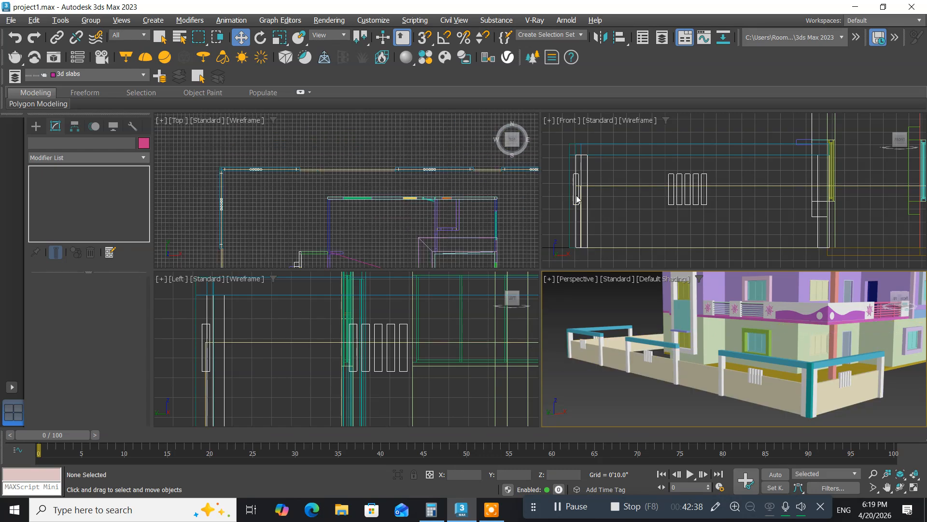
{"action": "middle_click_drag", "start_coordinate": [596, 196], "coordinate": [652, 193]}
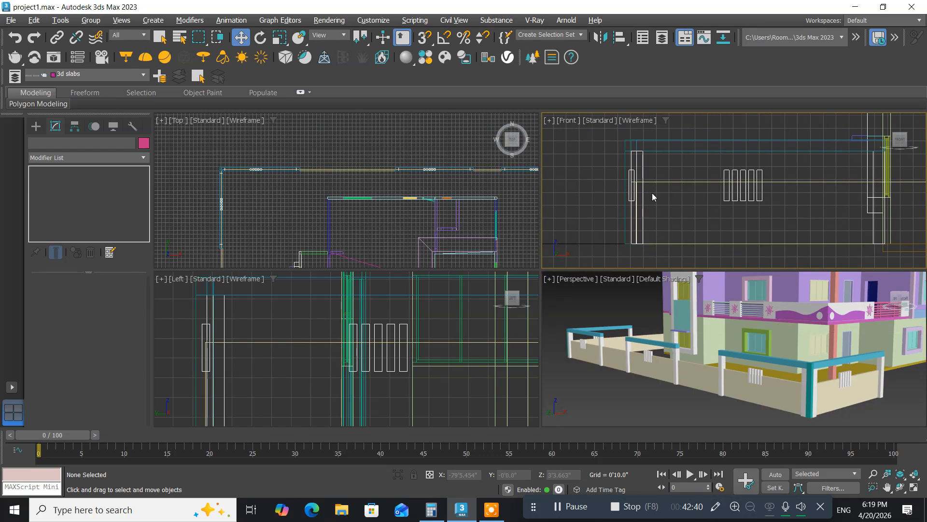
{"action": "key", "text": "alt+w"}
{"action": "scroll", "coordinate": [476, 264], "scroll_direction": "down", "scroll_amount": 4}
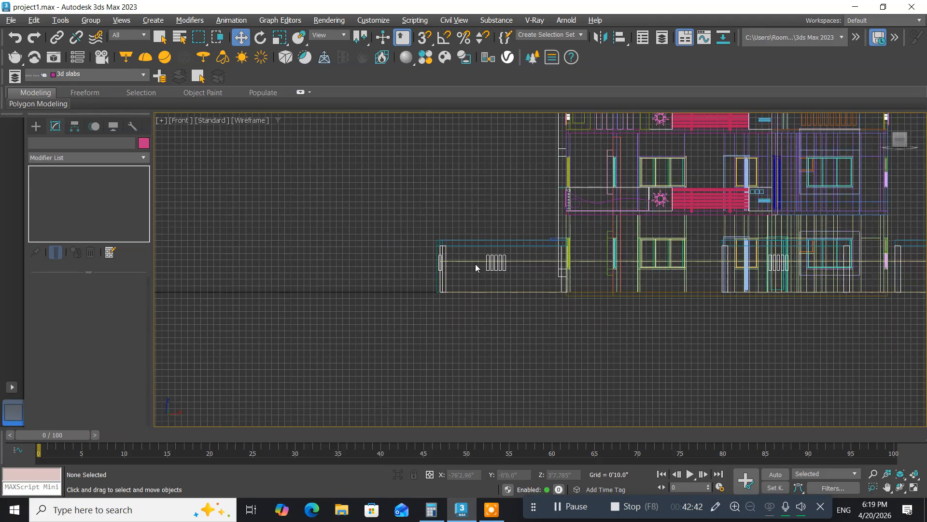
{"action": "middle_click_drag", "start_coordinate": [425, 301], "coordinate": [245, 320]}
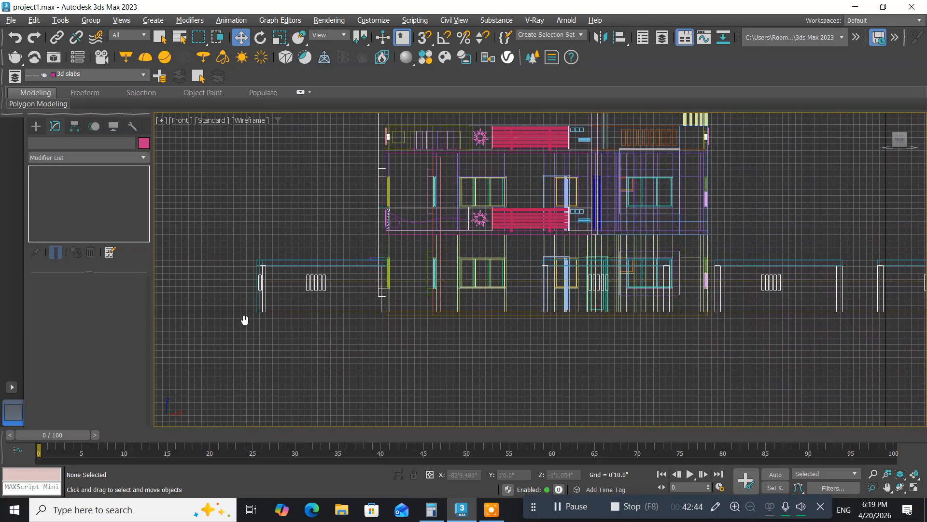
{"action": "scroll", "coordinate": [262, 284], "scroll_direction": "up", "scroll_amount": 8}
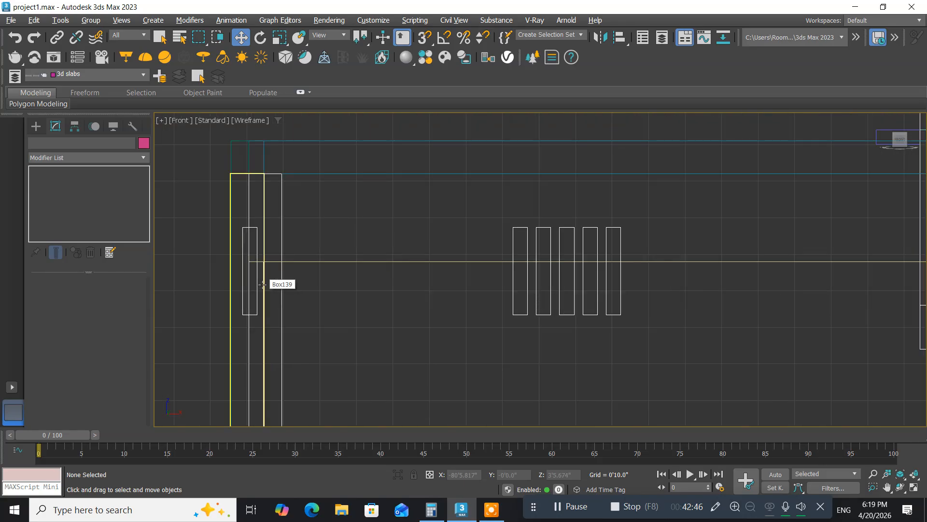
{"action": "middle_click_drag", "start_coordinate": [262, 285], "coordinate": [327, 292]}
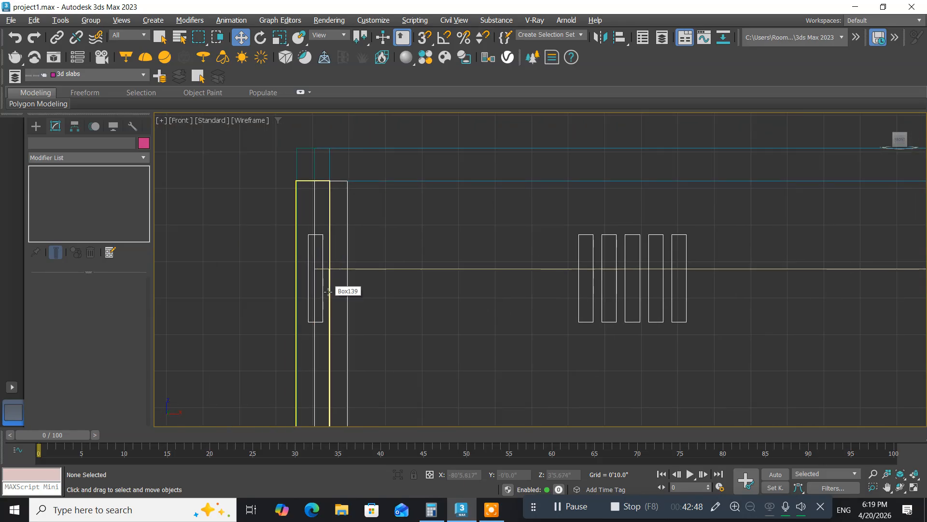
{"action": "scroll", "coordinate": [327, 291], "scroll_direction": "down", "scroll_amount": 4}
{"action": "left_click_drag", "start_coordinate": [276, 183], "coordinate": [352, 272]}
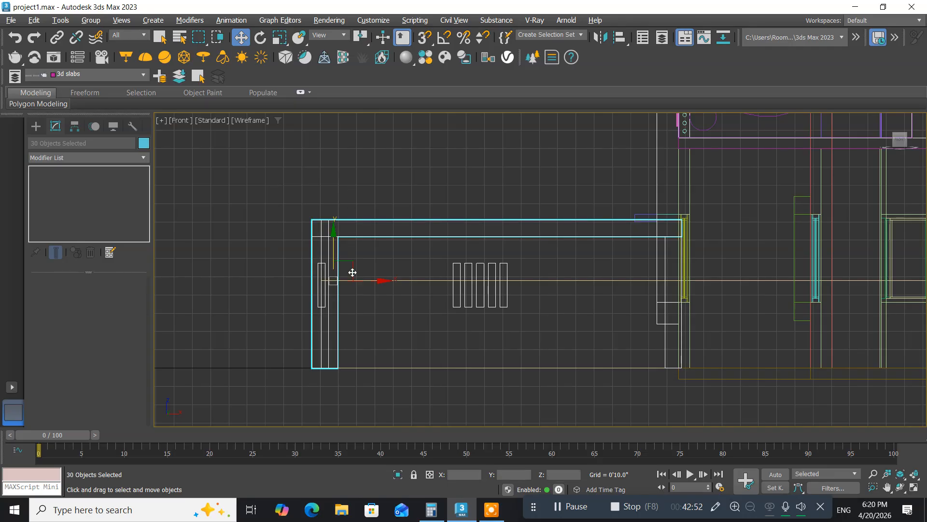
{"action": "scroll", "coordinate": [369, 257], "scroll_direction": "up", "scroll_amount": 5}
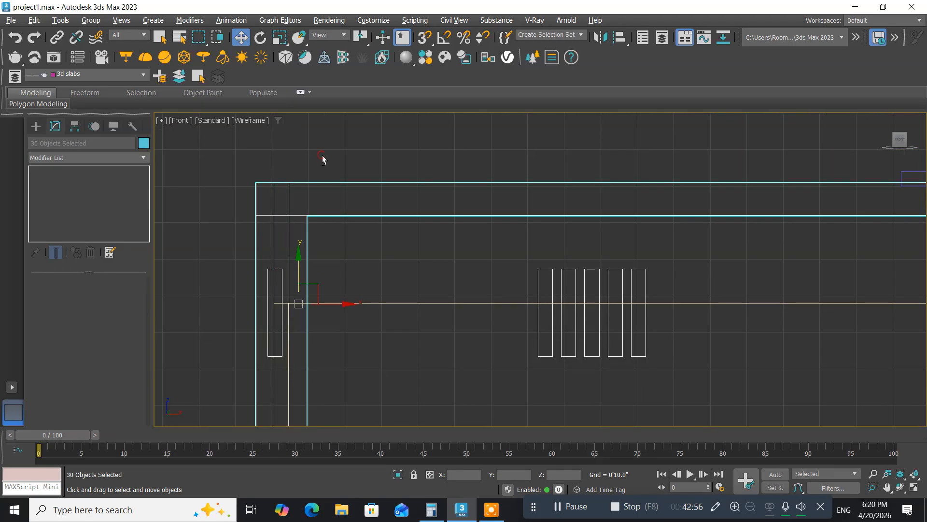
{"action": "left_click_drag", "start_coordinate": [321, 155], "coordinate": [300, 236]}
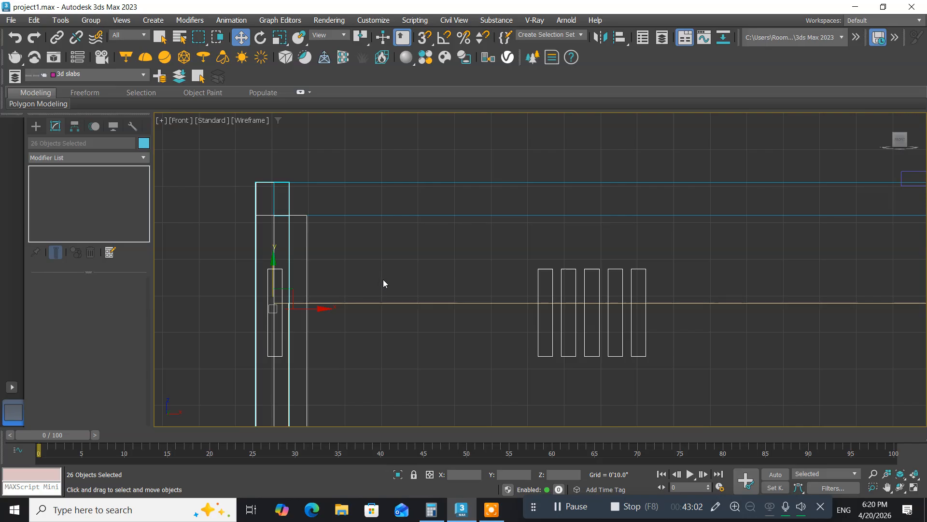
Clone the selected side wall pieces in place as a Copy.
{"action": "scroll", "coordinate": [390, 283], "scroll_direction": "down", "scroll_amount": 3}
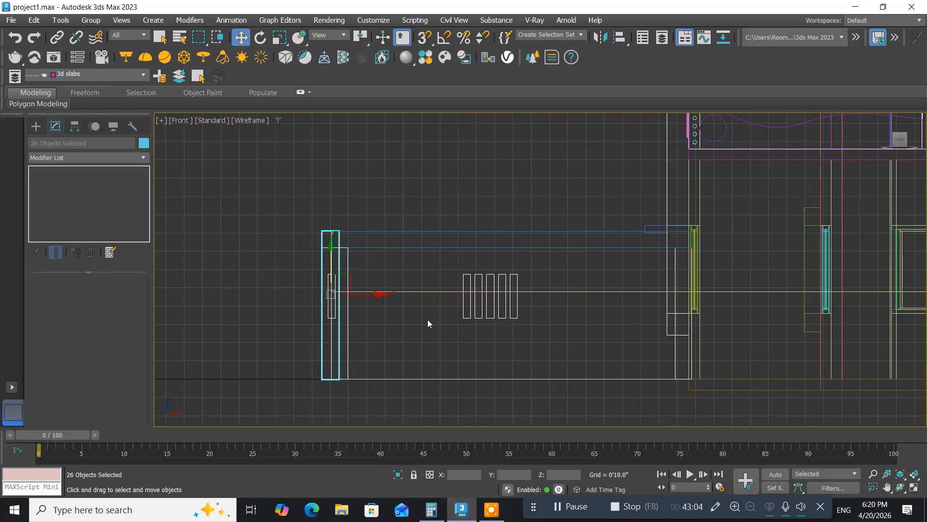
{"action": "middle_click_drag", "start_coordinate": [429, 326], "coordinate": [337, 304]}
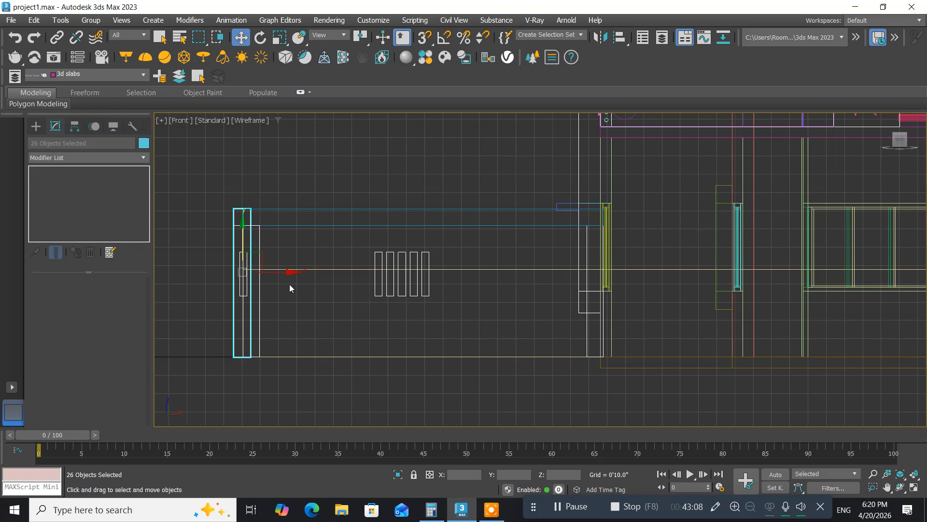
{"action": "key", "text": "ctrl+v"}
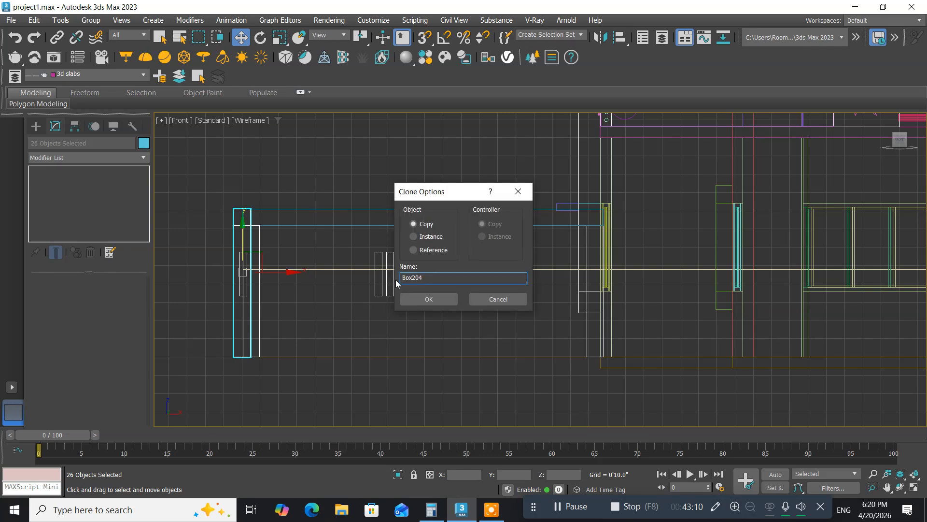
{"action": "left_click", "coordinate": [423, 295]}
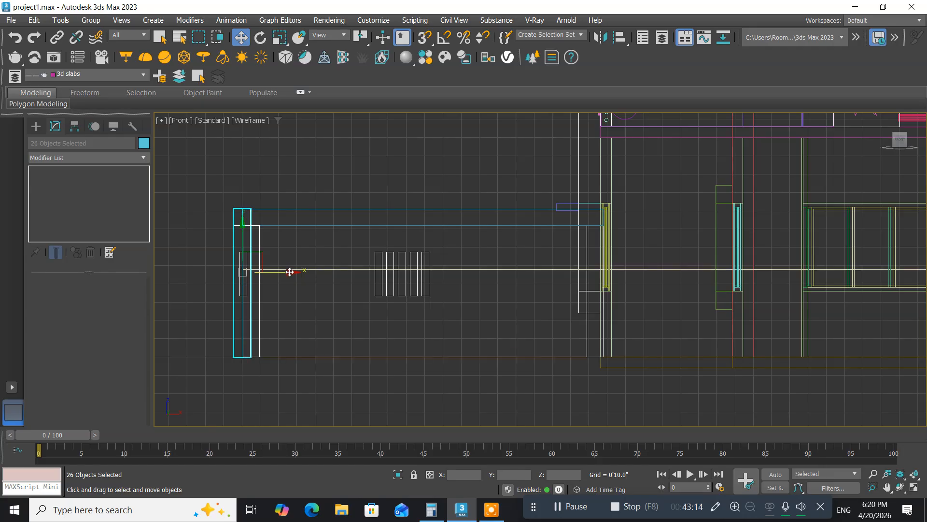
Move the cloned side wall pieces along the X axis past the house to the opposite end of the boundary wall.
{"action": "left_click_drag", "start_coordinate": [289, 271], "coordinate": [544, 280]}
{"action": "scroll", "coordinate": [544, 308], "scroll_direction": "down", "scroll_amount": 2}
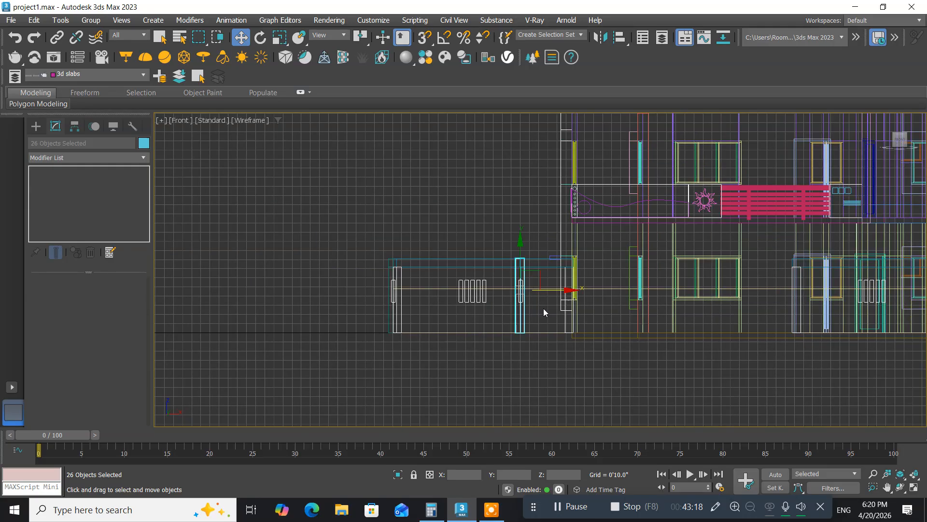
{"action": "middle_click_drag", "start_coordinate": [543, 308], "coordinate": [214, 312]}
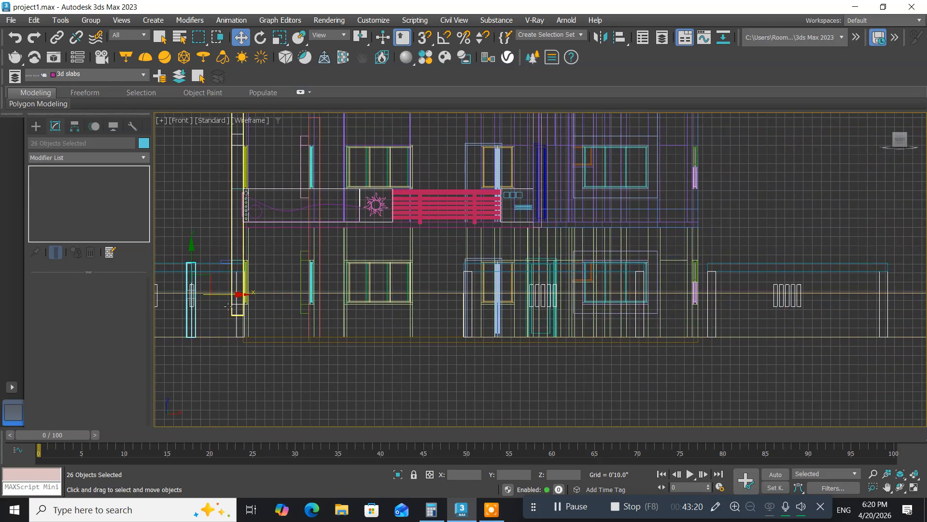
{"action": "left_click_drag", "start_coordinate": [234, 294], "coordinate": [837, 260]}
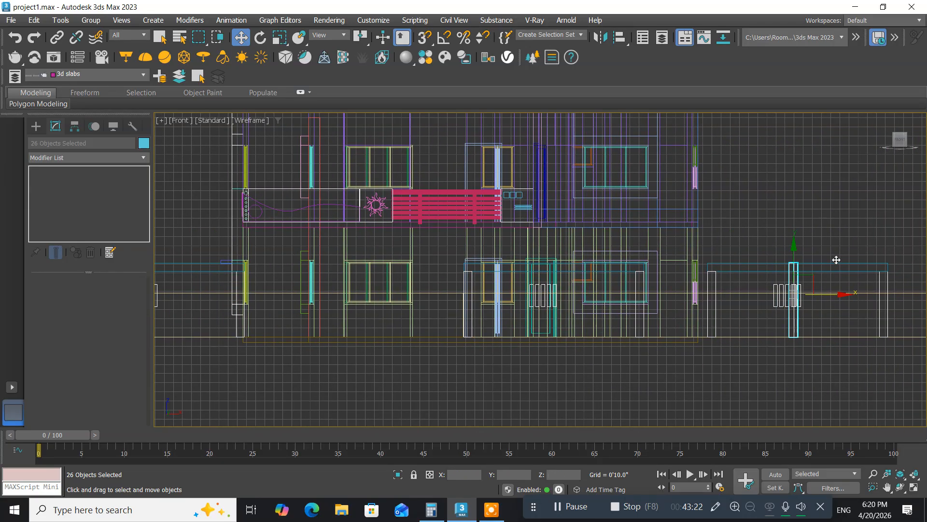
{"action": "middle_click_drag", "start_coordinate": [810, 309], "coordinate": [257, 326]}
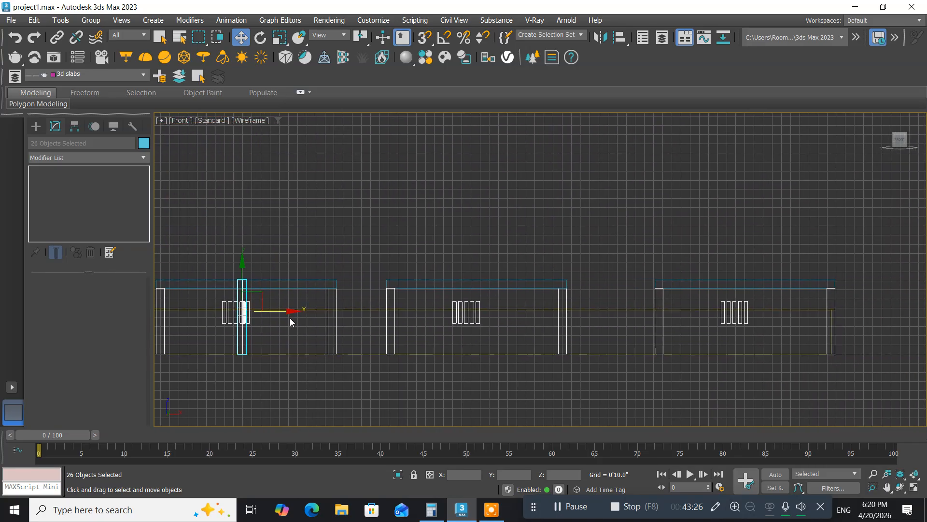
{"action": "left_click_drag", "start_coordinate": [289, 314], "coordinate": [762, 314]}
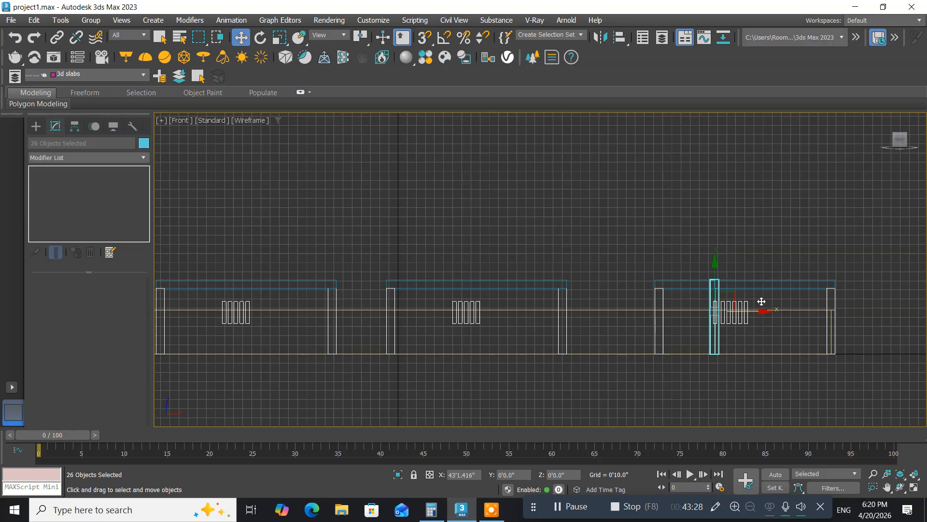
{"action": "middle_click_drag", "start_coordinate": [719, 329], "coordinate": [667, 336]}
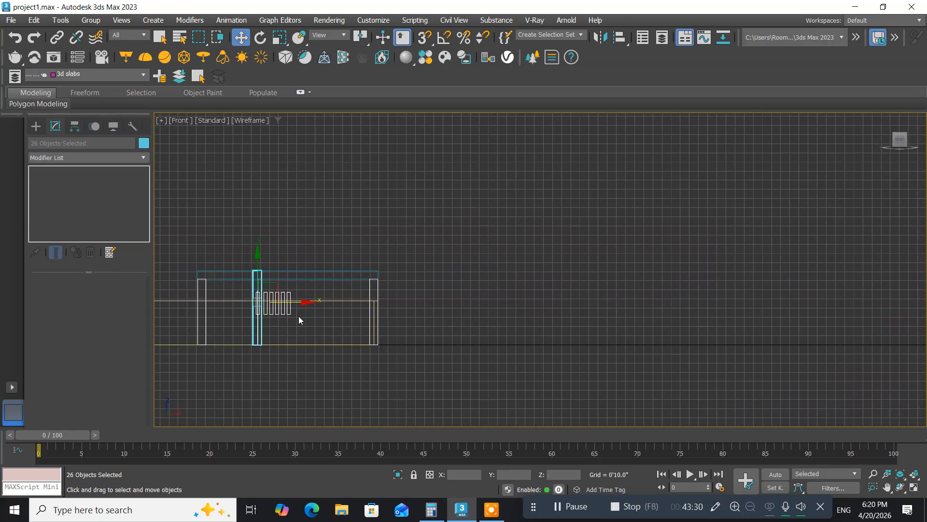
{"action": "scroll", "coordinate": [298, 316], "scroll_direction": "up", "scroll_amount": 2}
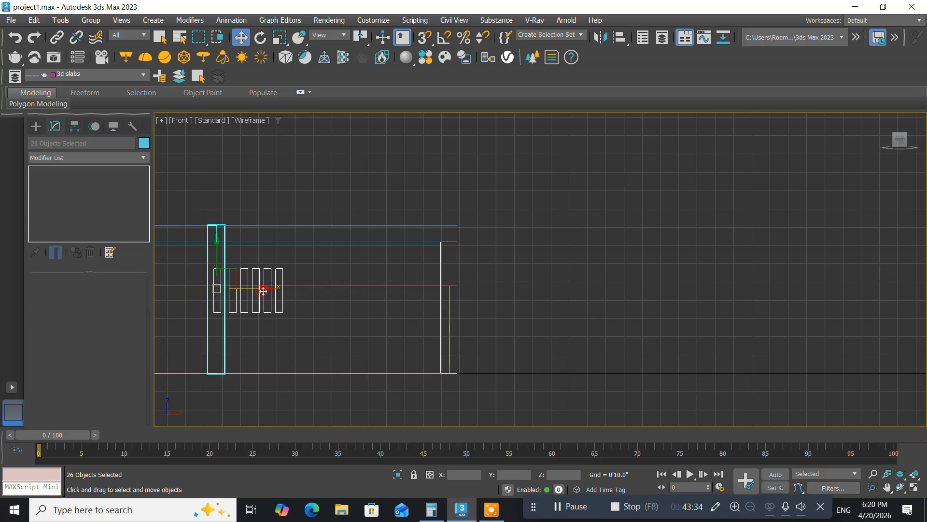
{"action": "left_click_drag", "start_coordinate": [261, 291], "coordinate": [484, 288]}
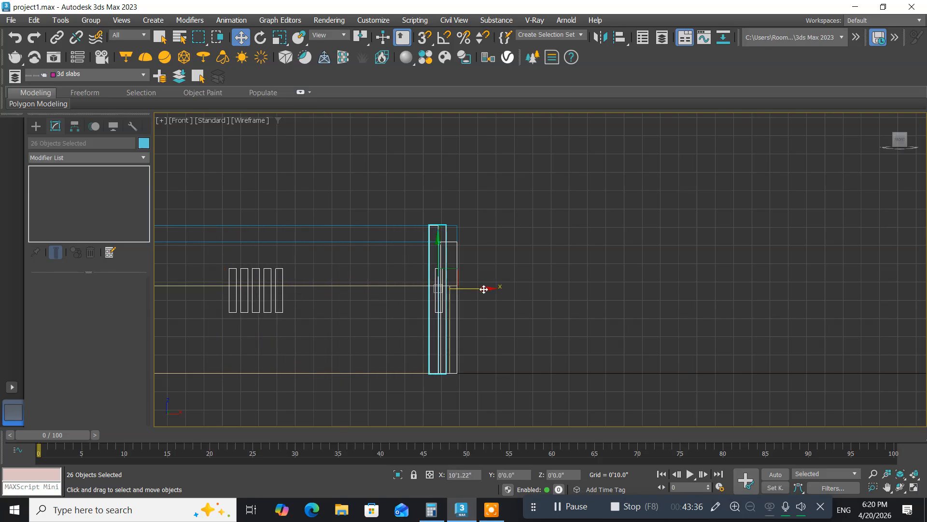
Align the cloned pieces along X flush with the outer edge of the end post and clear the selection.
{"action": "scroll", "coordinate": [484, 289], "scroll_direction": "up", "scroll_amount": 5}
{"action": "scroll", "coordinate": [485, 288], "scroll_direction": "down", "scroll_amount": 3}
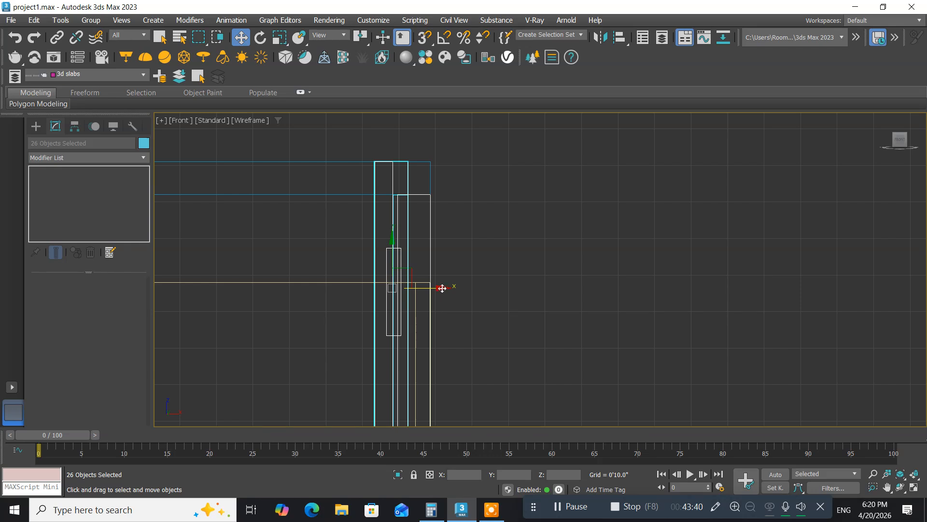
{"action": "left_click_drag", "start_coordinate": [443, 288], "coordinate": [465, 288]}
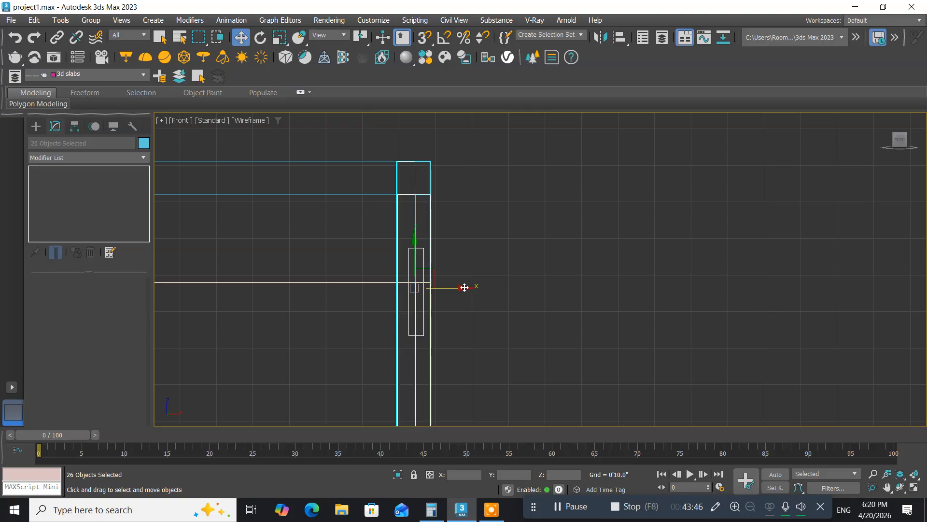
{"action": "left_click", "coordinate": [461, 331]}
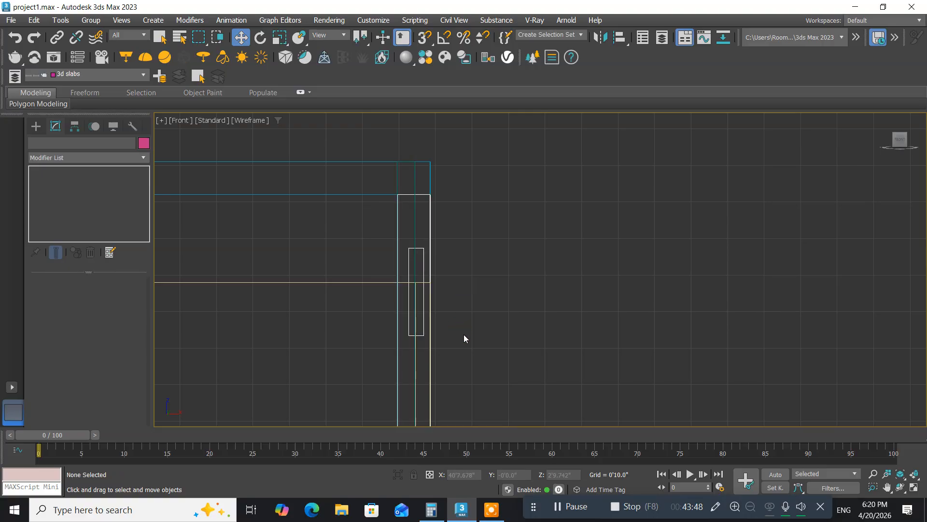
Inspect the completed boundary walls around the house in the Front and Perspective views.
{"action": "scroll", "coordinate": [593, 283], "scroll_direction": "down", "scroll_amount": 8}
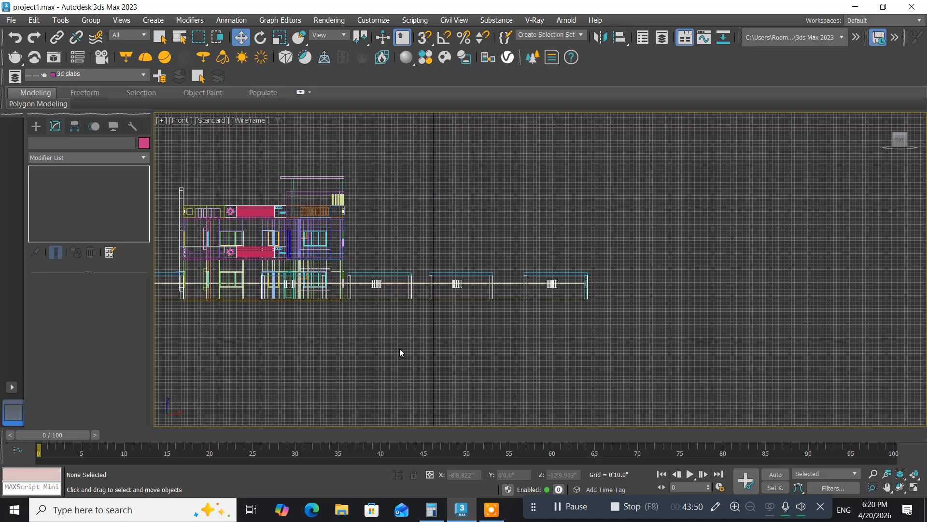
{"action": "middle_click_drag", "start_coordinate": [400, 352], "coordinate": [568, 362]}
{"action": "key", "text": "alt+w"}
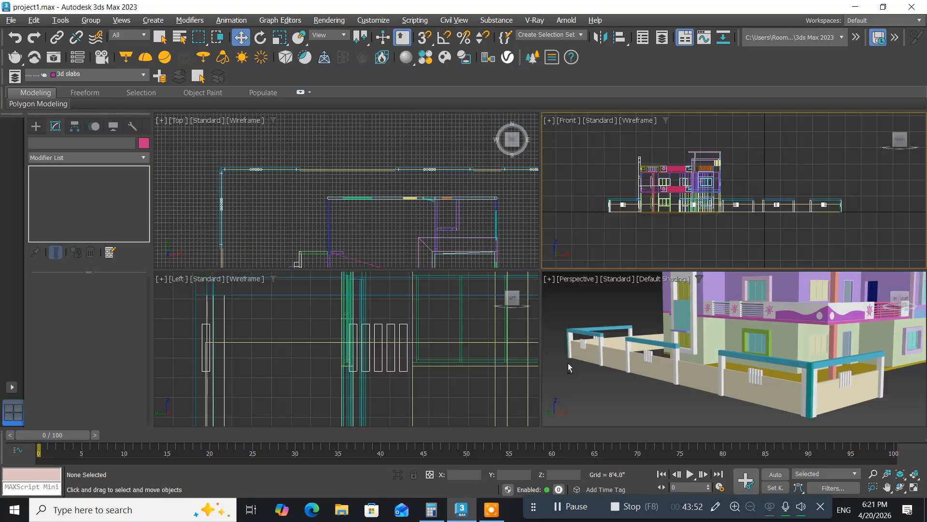
{"action": "scroll", "coordinate": [575, 361], "scroll_direction": "up", "scroll_amount": 4}
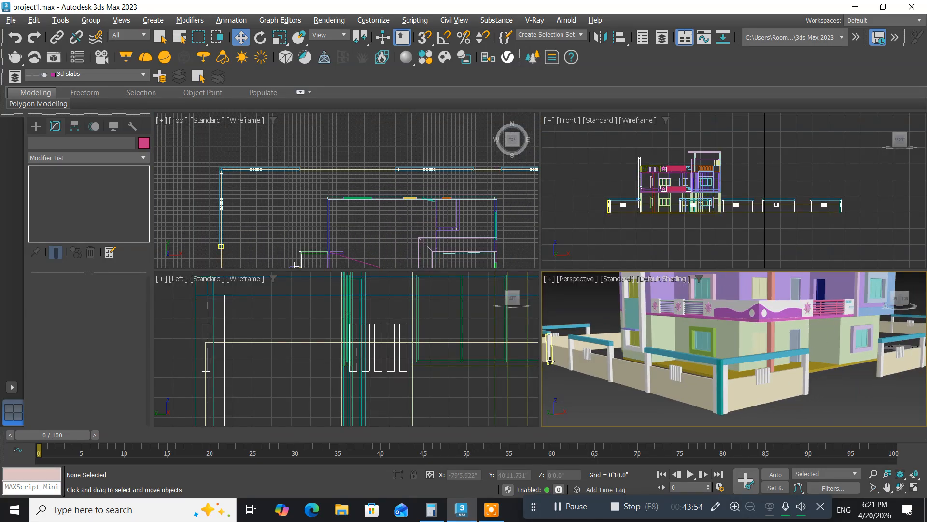
{"action": "key", "text": "alt+w"}
{"action": "scroll", "coordinate": [521, 365], "scroll_direction": "up", "scroll_amount": 2}
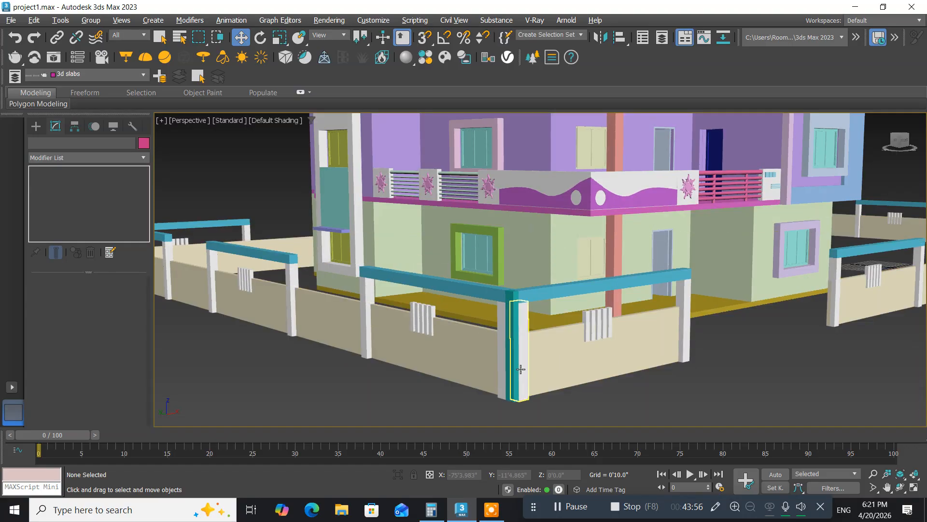
{"action": "scroll", "coordinate": [521, 366], "scroll_direction": "down", "scroll_amount": 3}
{"action": "middle_click_drag", "start_coordinate": [631, 346], "coordinate": [554, 331]}
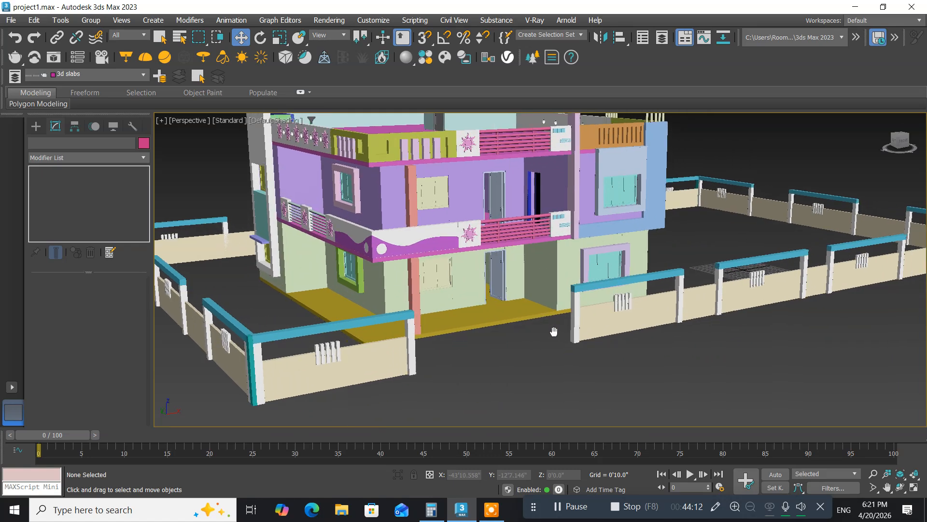
{"action": "scroll", "coordinate": [515, 367], "scroll_direction": "down", "scroll_amount": 5}
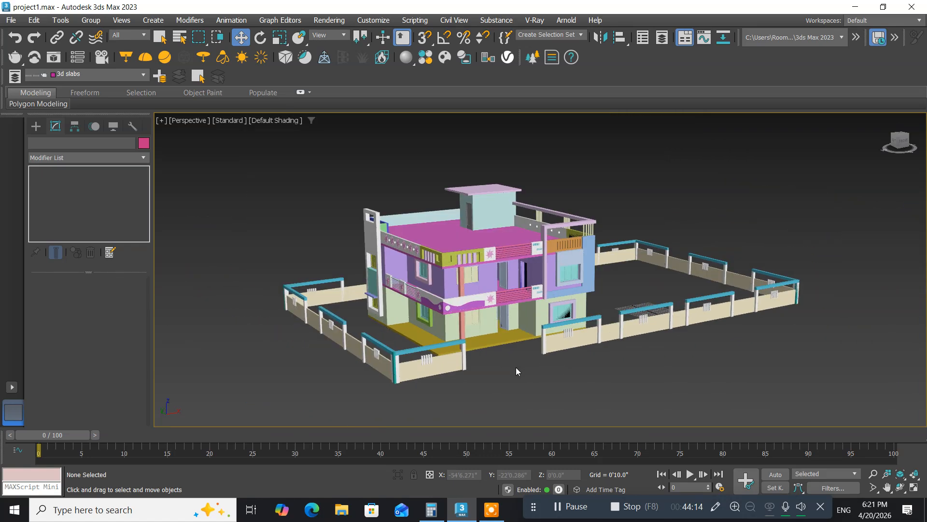
{"action": "scroll", "coordinate": [516, 368], "scroll_direction": "up", "scroll_amount": 4}
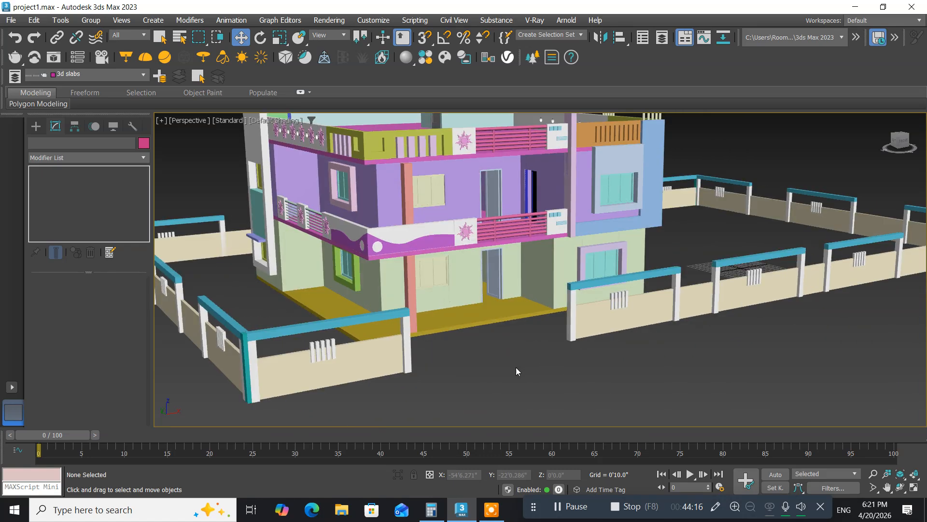
{"action": "middle_click_drag", "start_coordinate": [503, 365], "coordinate": [521, 371]}
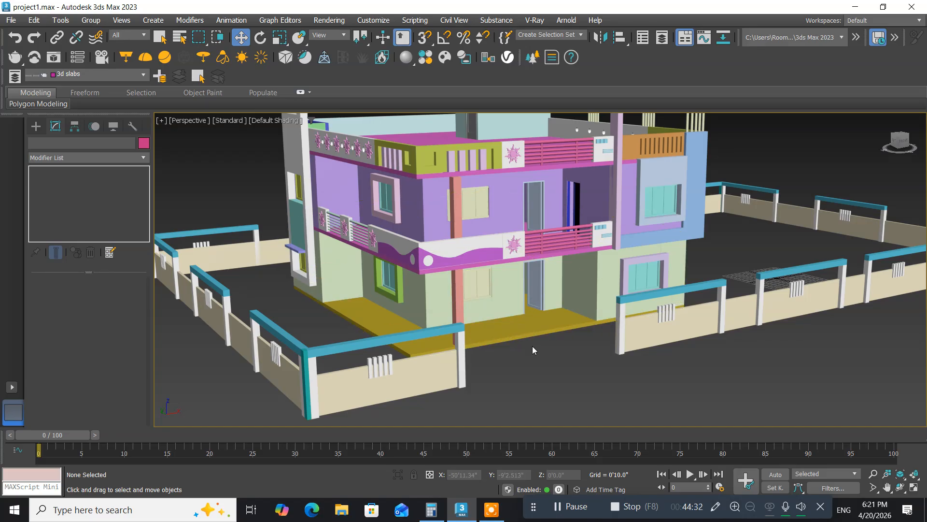
Create a Plane in the Top view, snapped corner to corner on the boundary walls' outer edges, about 71'6" by 121'1", with AutoGrid off.
{"action": "middle_click_drag", "start_coordinate": [532, 346], "coordinate": [496, 344]}
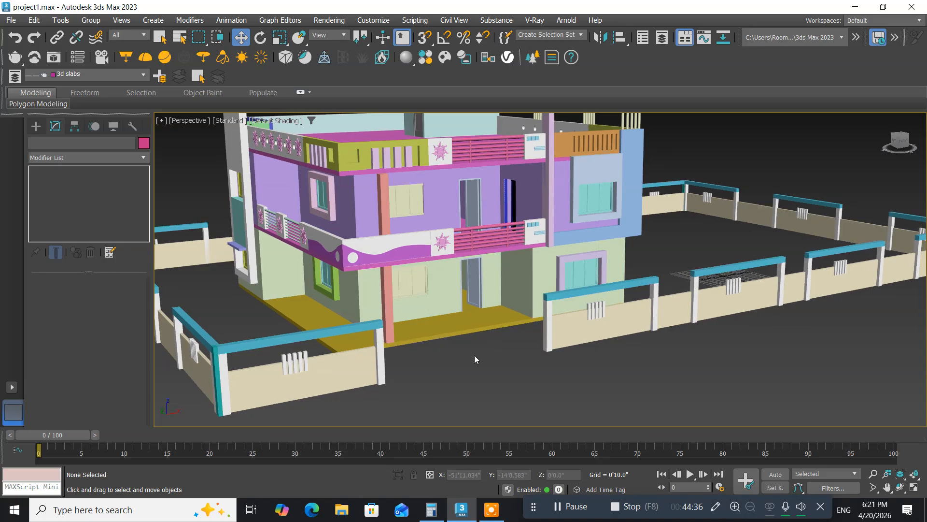
{"action": "mouse_move", "coordinate": [475, 355]}
{"action": "middle_mouse_down"}
{"action": "mouse_move", "coordinate": [488, 341]}
{"action": "mouse_move", "coordinate": [483, 353]}
{"action": "middle_mouse_up"}
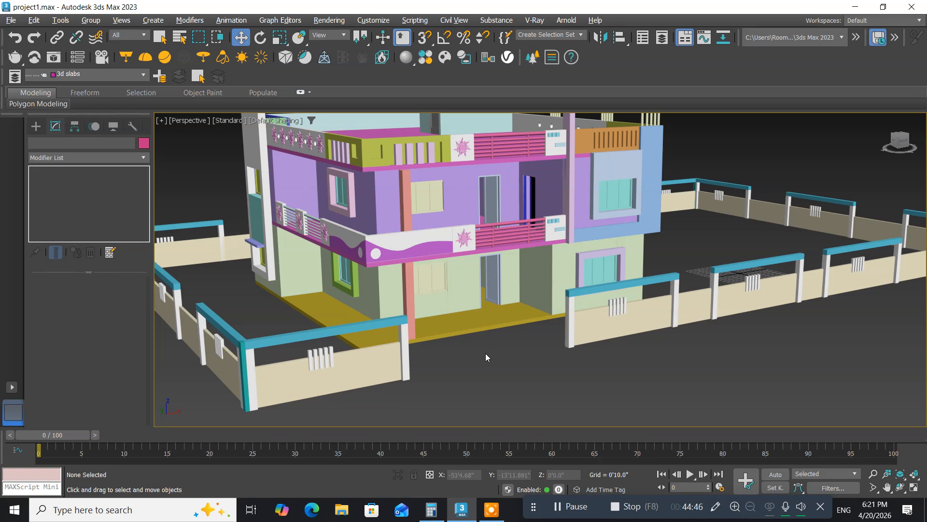
{"action": "key", "text": "alt+w"}
{"action": "middle_click_drag", "start_coordinate": [381, 212], "coordinate": [364, 197]}
{"action": "key", "text": "alt+w"}
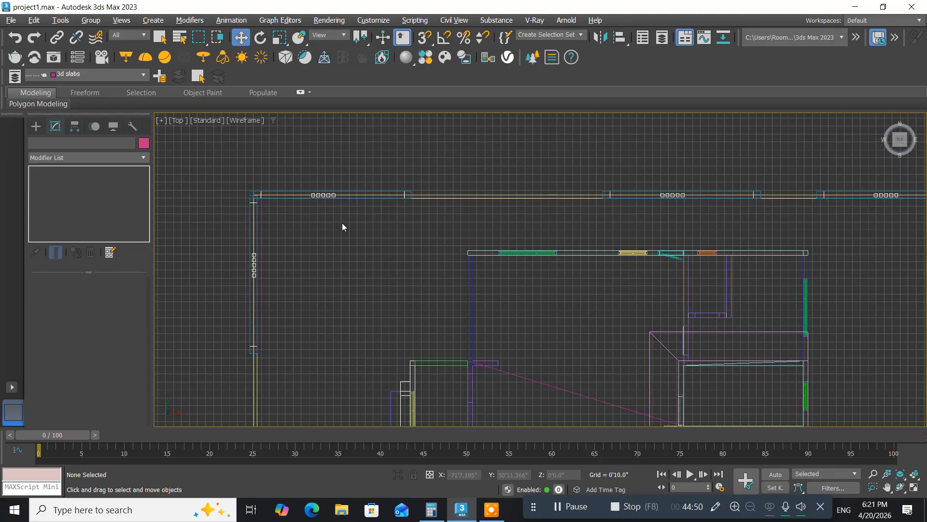
{"action": "scroll", "coordinate": [344, 227], "scroll_direction": "down", "scroll_amount": 4}
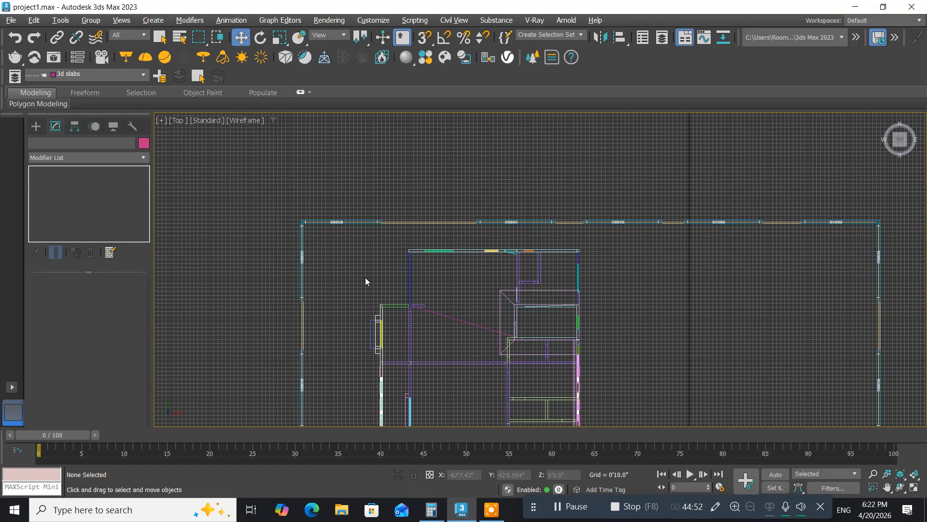
{"action": "middle_click_drag", "start_coordinate": [366, 280], "coordinate": [274, 208]}
{"action": "scroll", "coordinate": [282, 181], "scroll_direction": "down", "scroll_amount": 3}
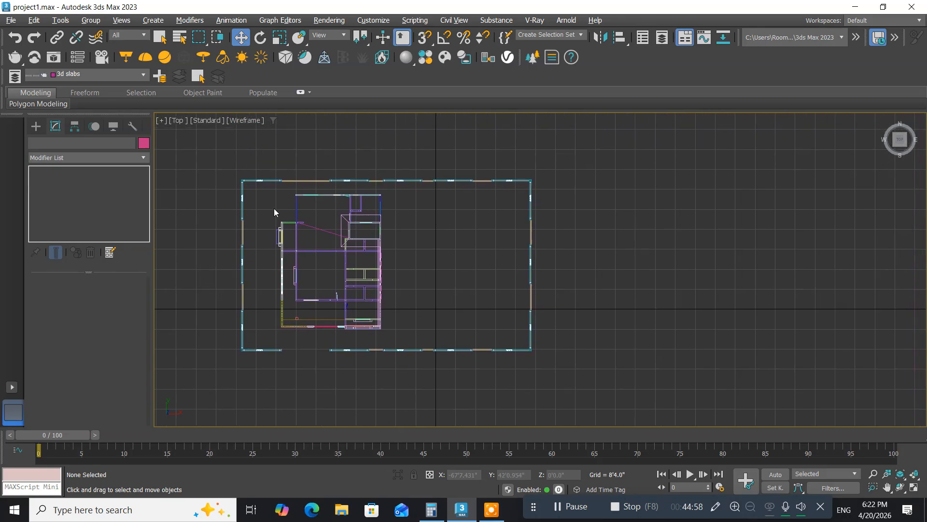
{"action": "scroll", "coordinate": [274, 208], "scroll_direction": "up", "scroll_amount": 2}
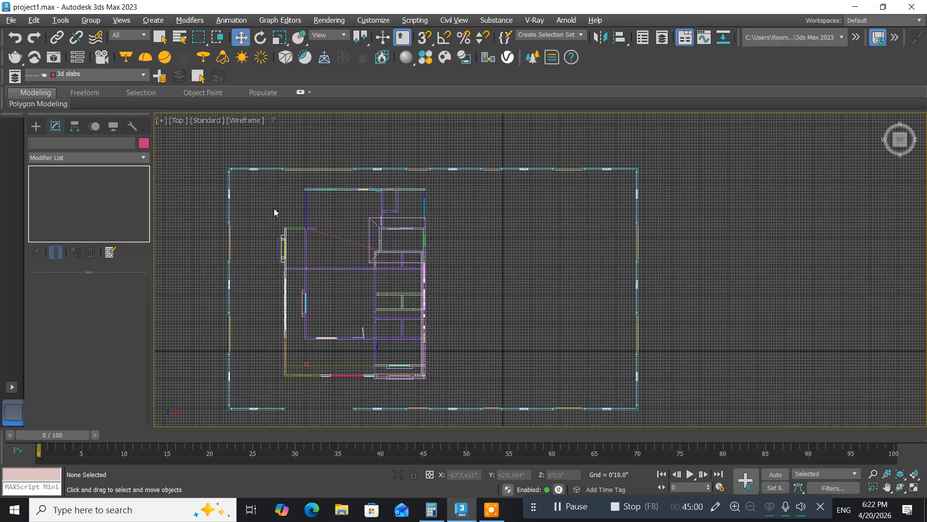
{"action": "middle_click_drag", "start_coordinate": [274, 208], "coordinate": [279, 194]}
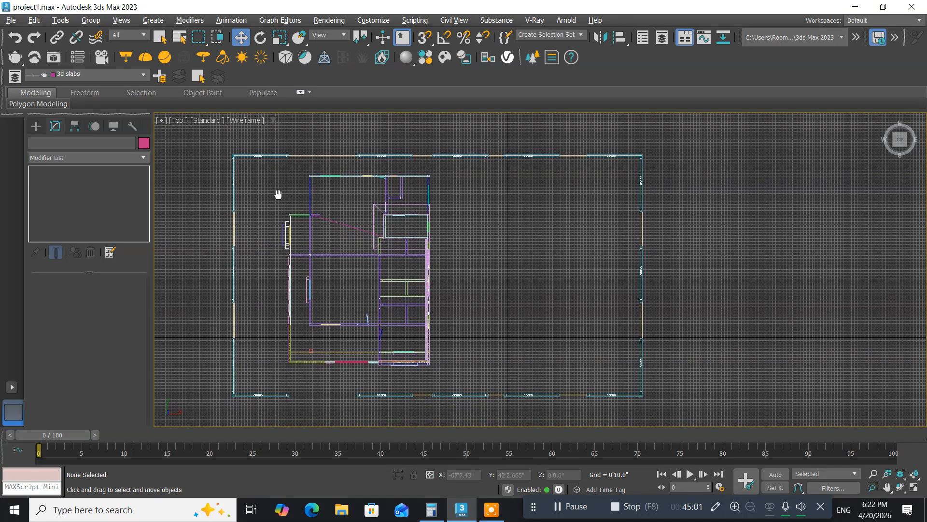
{"action": "left_click", "coordinate": [36, 127]}
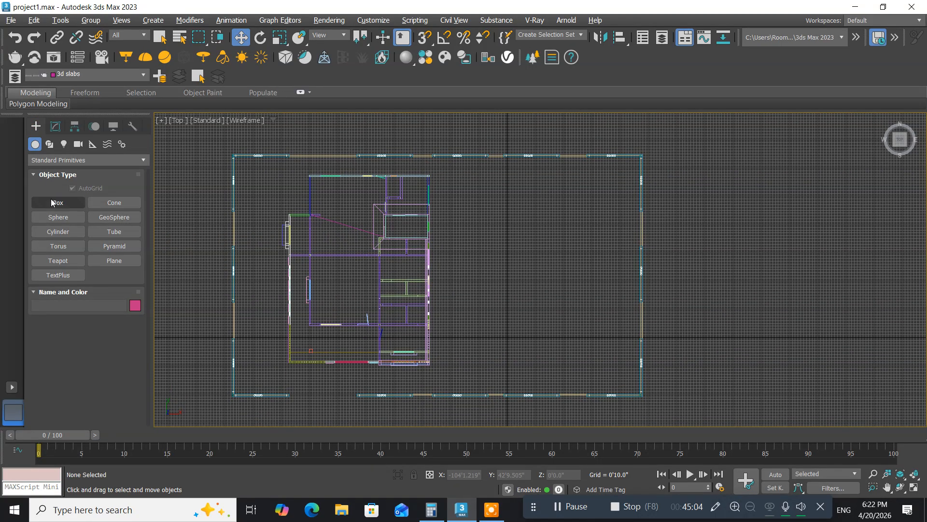
{"action": "left_click", "coordinate": [109, 262]}
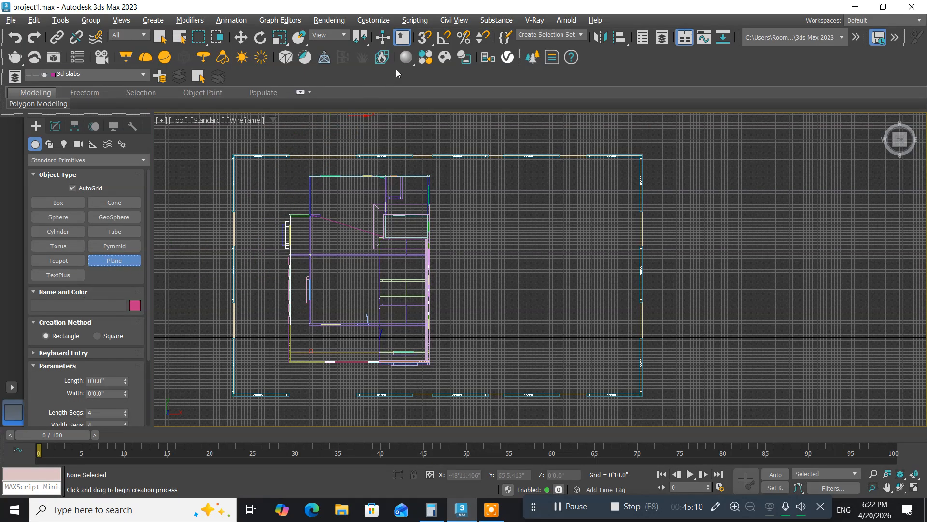
{"action": "left_click", "coordinate": [427, 42]}
{"action": "left_click", "coordinate": [72, 188]}
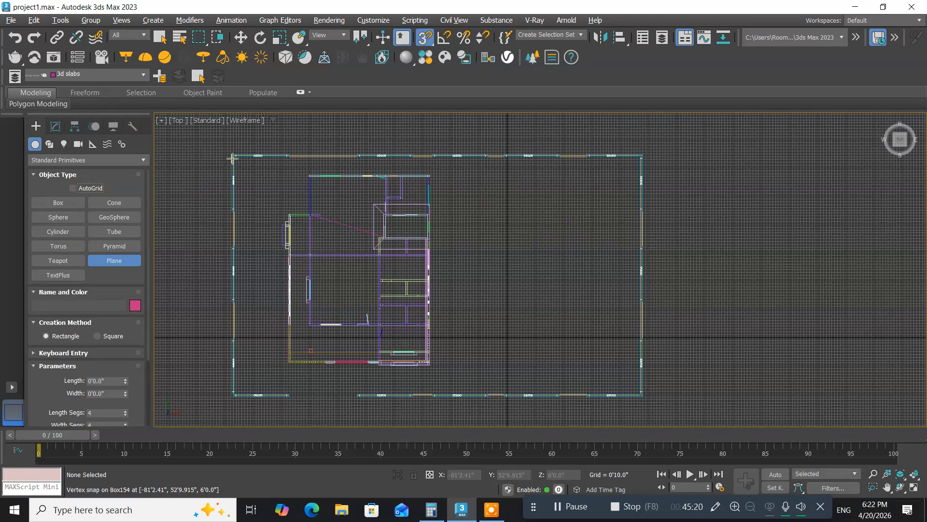
{"action": "left_click_drag", "start_coordinate": [229, 153], "coordinate": [642, 400]}
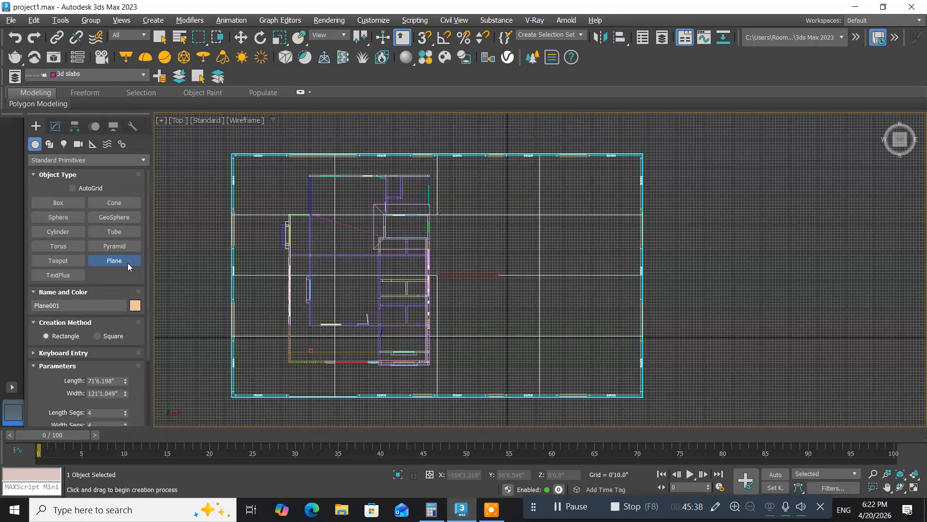
Move the plane down to a Z position of -0'6" as the ground beneath the house.
{"action": "left_click", "coordinate": [240, 38]}
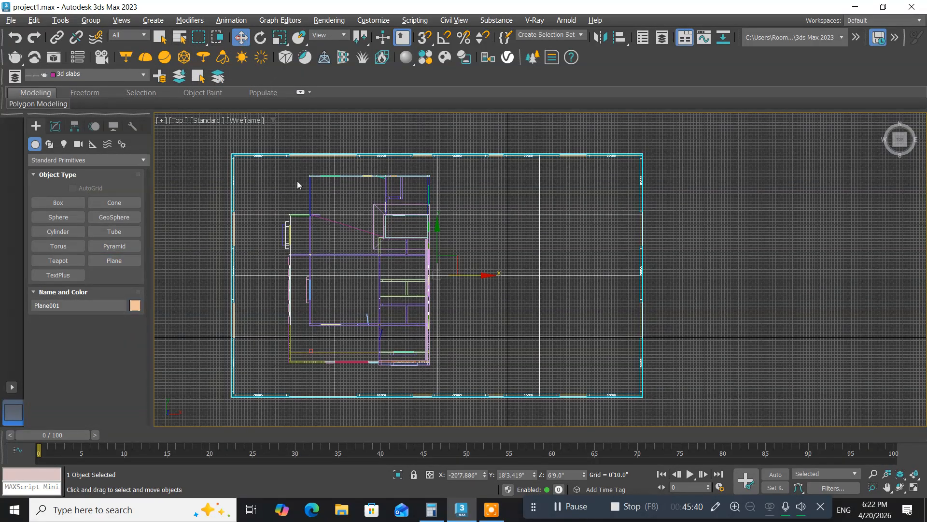
{"action": "left_click", "coordinate": [576, 476]}
{"action": "type", "text": "0"}
{"action": "key", "text": "Return"}
{"action": "type", "text": "-0'"}
{"action": "type", "text": "6"}
{"action": "key", "text": "Return"}
Inspect the ground plane in the Perspective view, checking its fit under the boundary walls, the front opening and the house.
{"action": "middle_click_drag", "start_coordinate": [421, 342], "coordinate": [461, 336]}
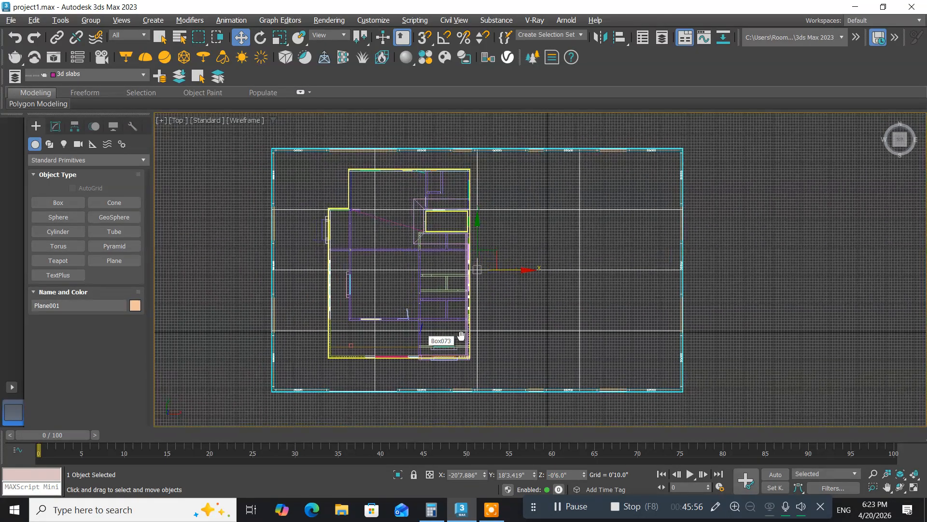
{"action": "key", "text": "alt+w"}
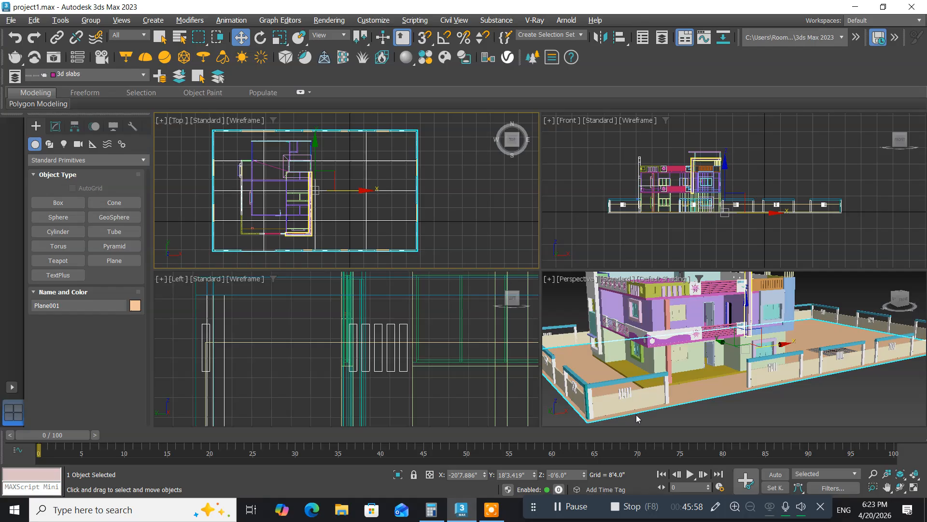
{"action": "middle_click_drag", "start_coordinate": [718, 410], "coordinate": [703, 407]}
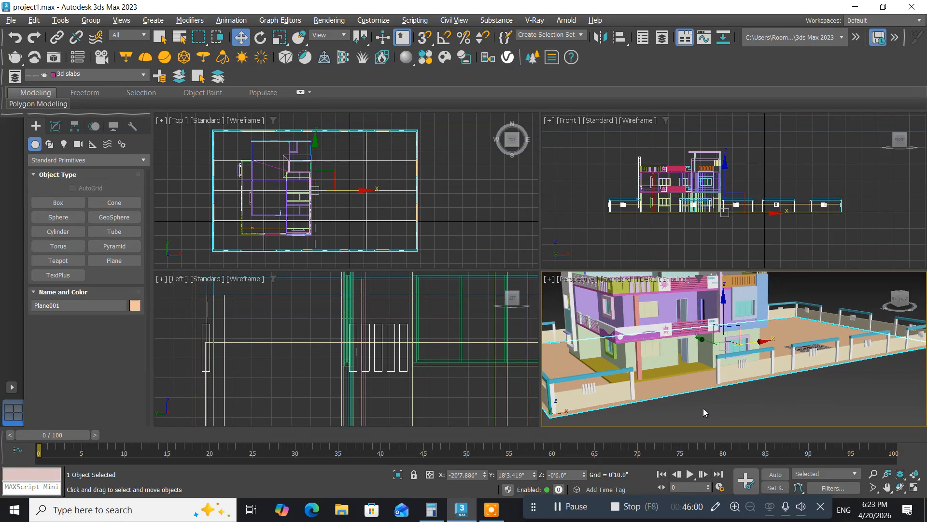
{"action": "key", "text": "alt+w"}
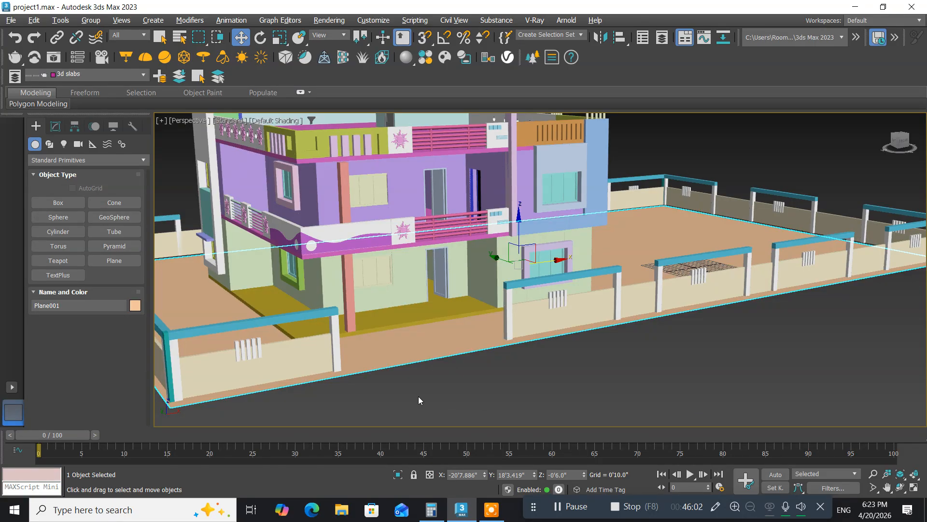
{"action": "middle_click_drag", "start_coordinate": [418, 400], "coordinate": [452, 378]}
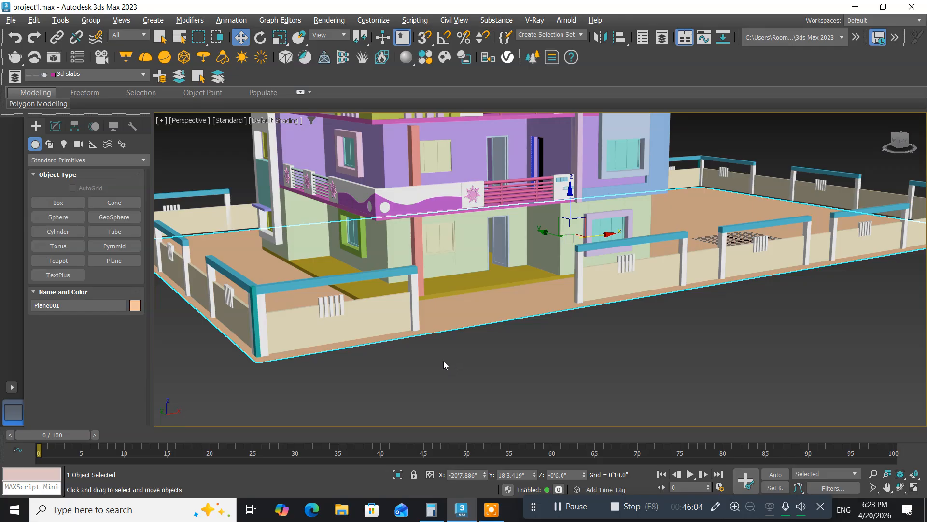
{"action": "scroll", "coordinate": [444, 362], "scroll_direction": "up", "scroll_amount": 5}
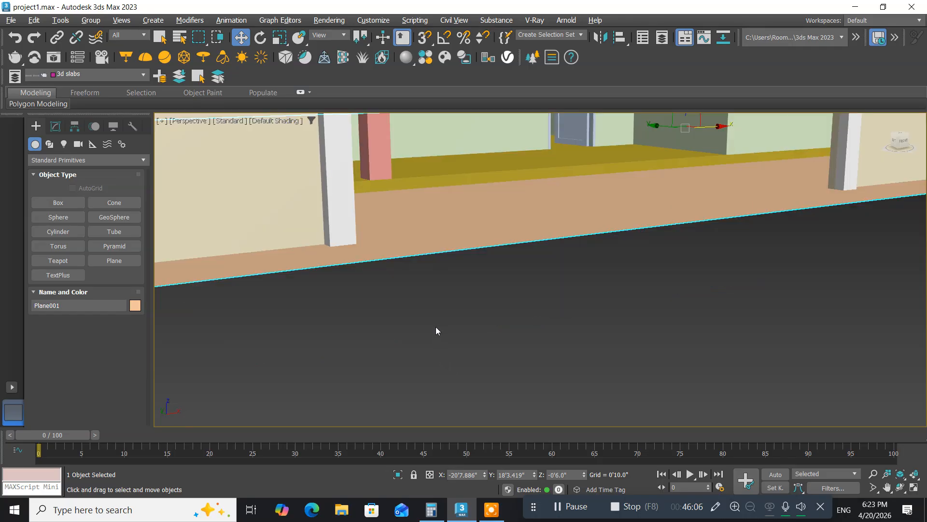
{"action": "mouse_move", "coordinate": [436, 331]}
{"action": "middle_mouse_down"}
{"action": "mouse_move", "coordinate": [455, 342]}
{"action": "mouse_move", "coordinate": [445, 343]}
{"action": "middle_mouse_up"}
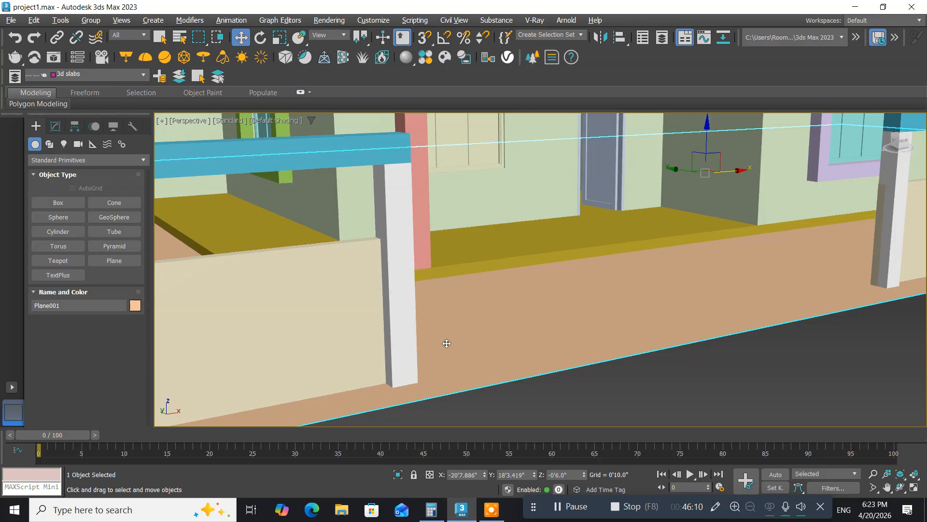
{"action": "scroll", "coordinate": [447, 343], "scroll_direction": "down", "scroll_amount": 3}
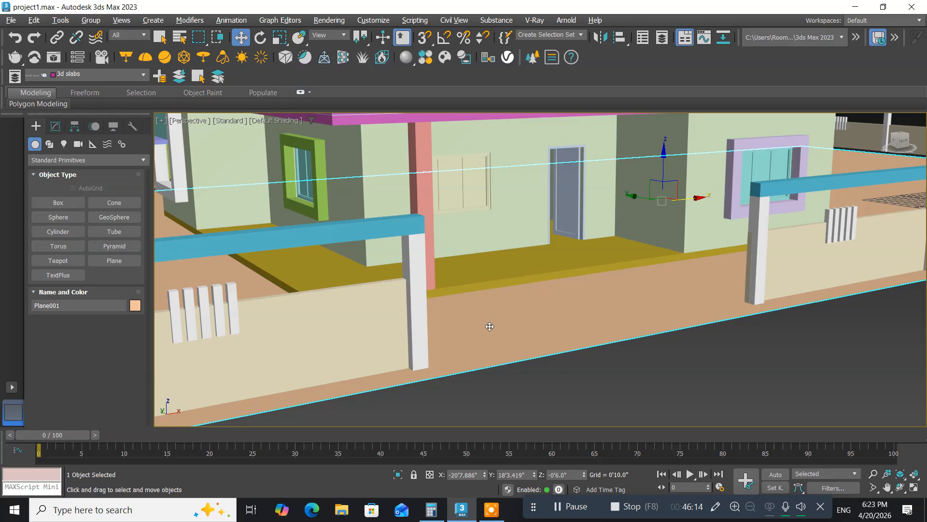
{"action": "scroll", "coordinate": [491, 327], "scroll_direction": "down", "scroll_amount": 4}
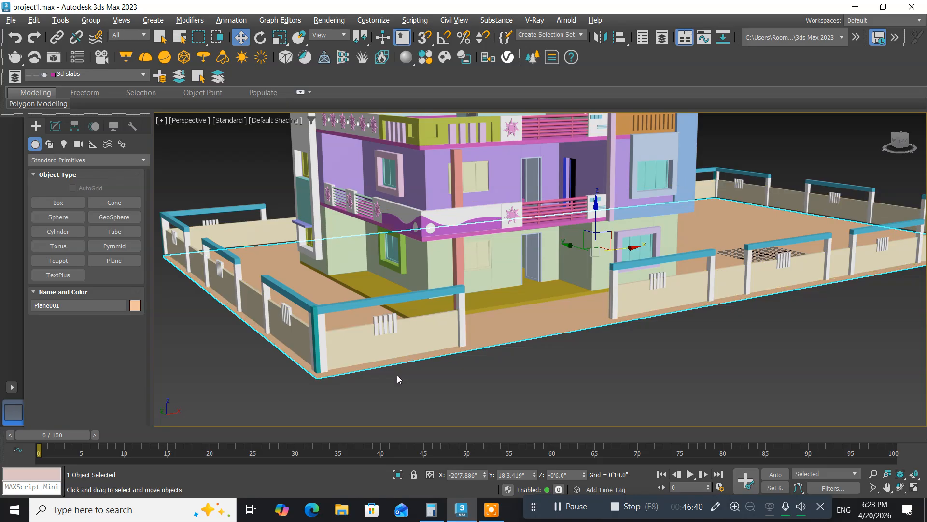
{"action": "middle_click_drag", "start_coordinate": [497, 363], "coordinate": [459, 386]}
{"action": "scroll", "coordinate": [459, 387], "scroll_direction": "down", "scroll_amount": 5}
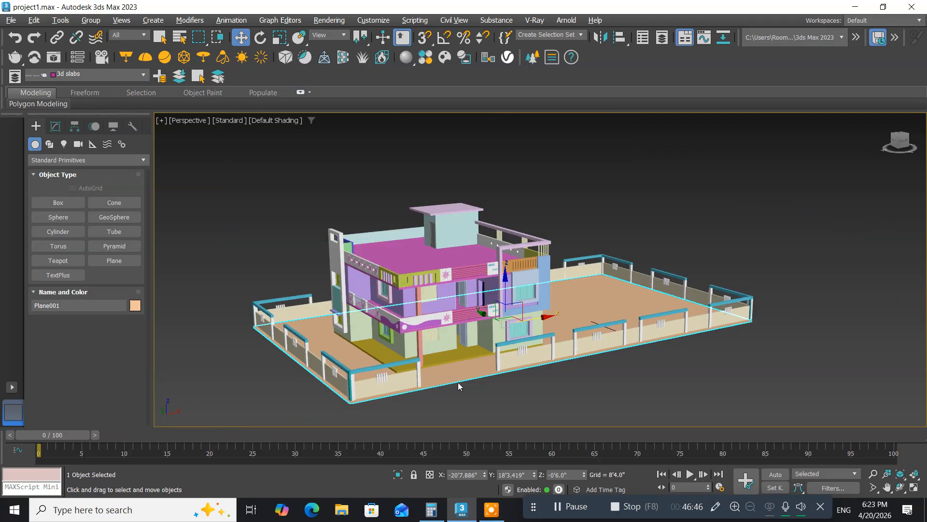
{"action": "middle_click_drag", "start_coordinate": [459, 387], "coordinate": [412, 334]}
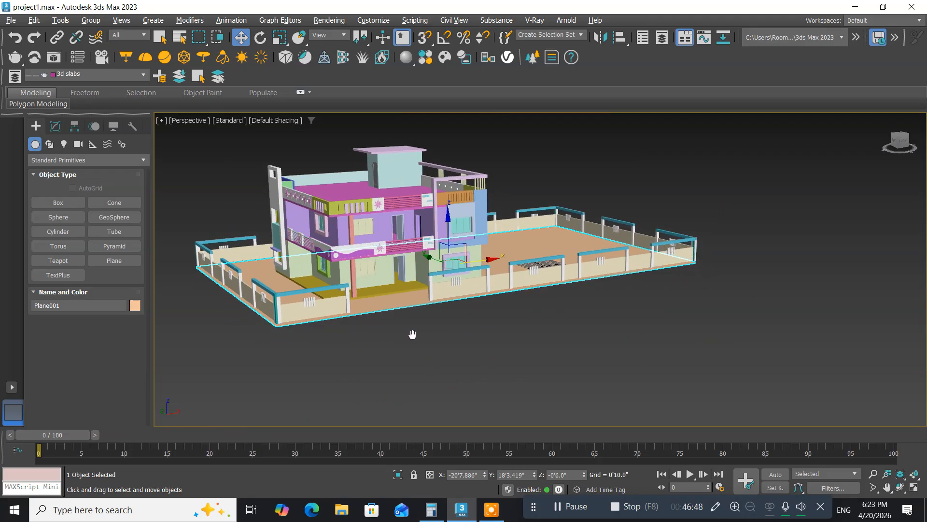
{"action": "middle_click_drag", "start_coordinate": [217, 303], "coordinate": [223, 311]}
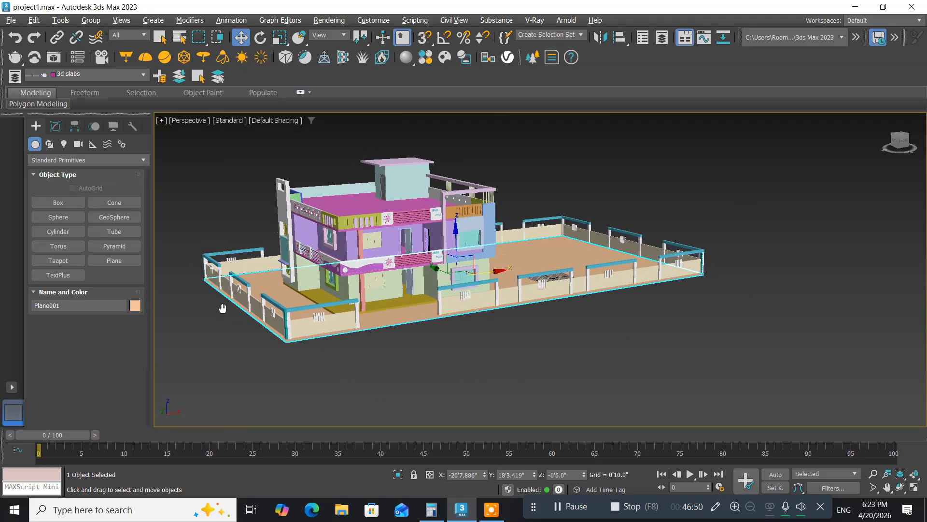
{"action": "key", "text": "alt+w"}
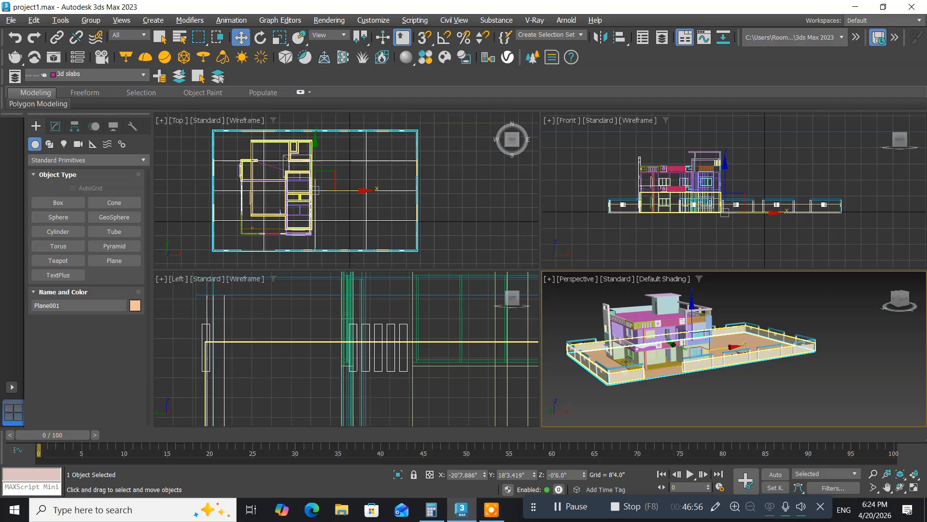
{"action": "middle_click_drag", "start_coordinate": [591, 369], "coordinate": [603, 363]}
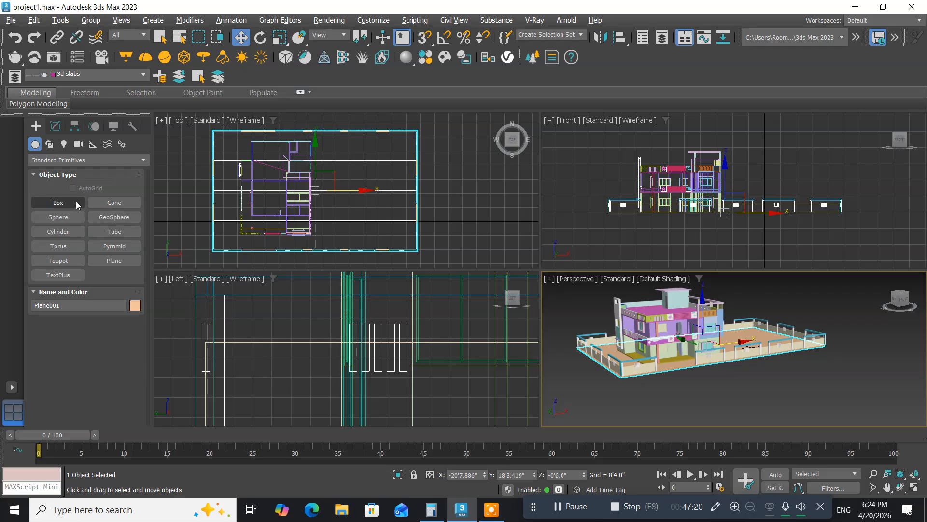
Place a Free camera in the Front view at ground-floor height near the house's corner by the entrance side, ready for moving.
{"action": "middle_click_drag", "start_coordinate": [614, 211], "coordinate": [620, 228]}
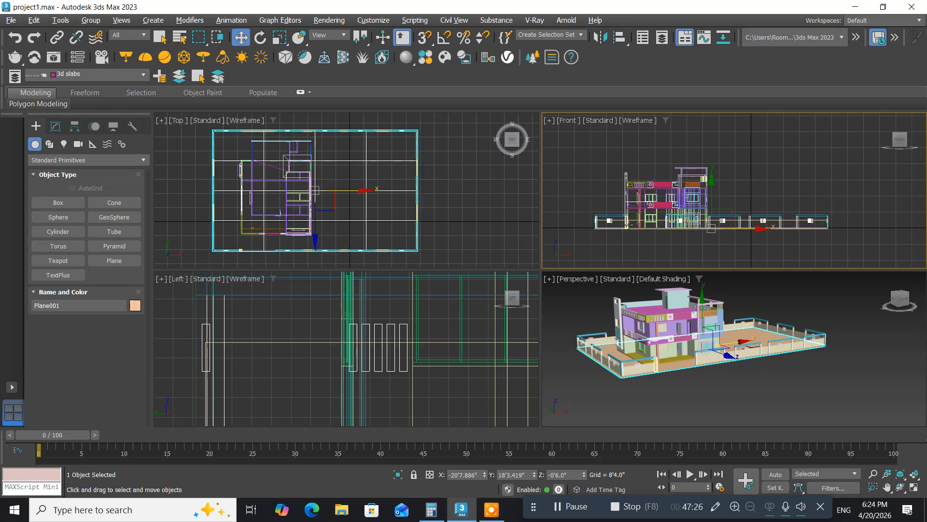
{"action": "scroll", "coordinate": [632, 225], "scroll_direction": "up", "scroll_amount": 3}
{"action": "middle_click_drag", "start_coordinate": [633, 224], "coordinate": [614, 233]}
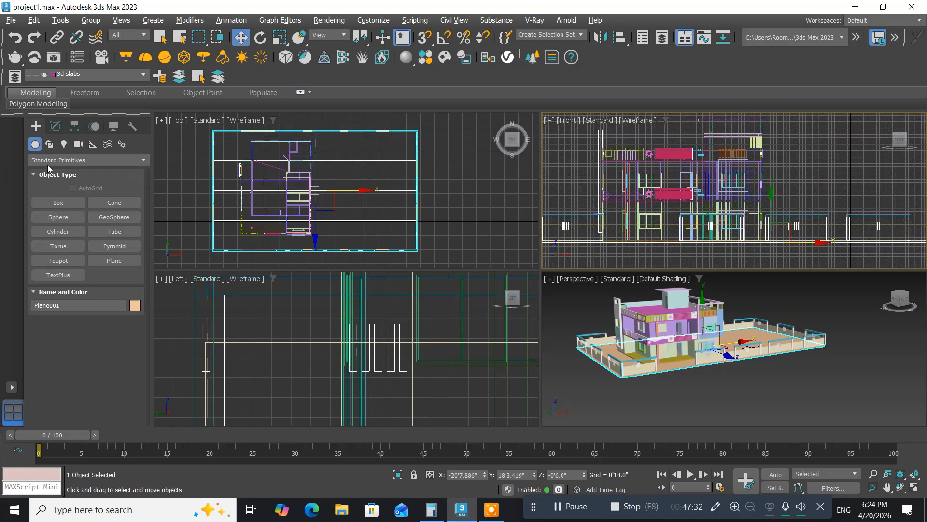
{"action": "left_click", "coordinate": [78, 144]}
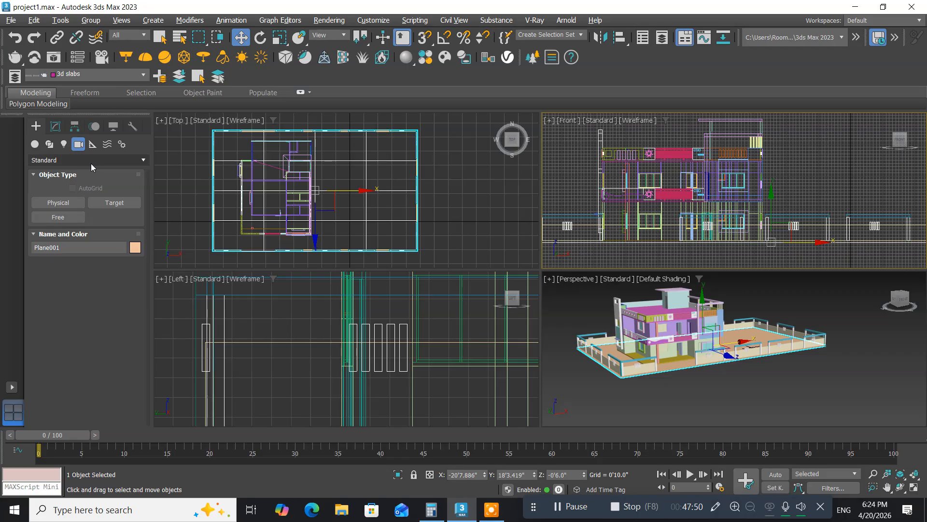
{"action": "left_click", "coordinate": [52, 217]}
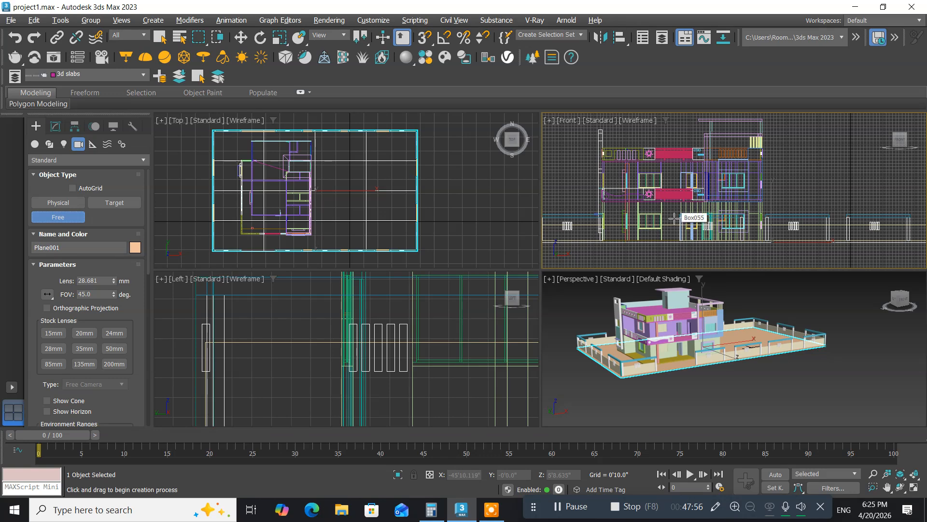
{"action": "middle_click_drag", "start_coordinate": [661, 219], "coordinate": [651, 221]}
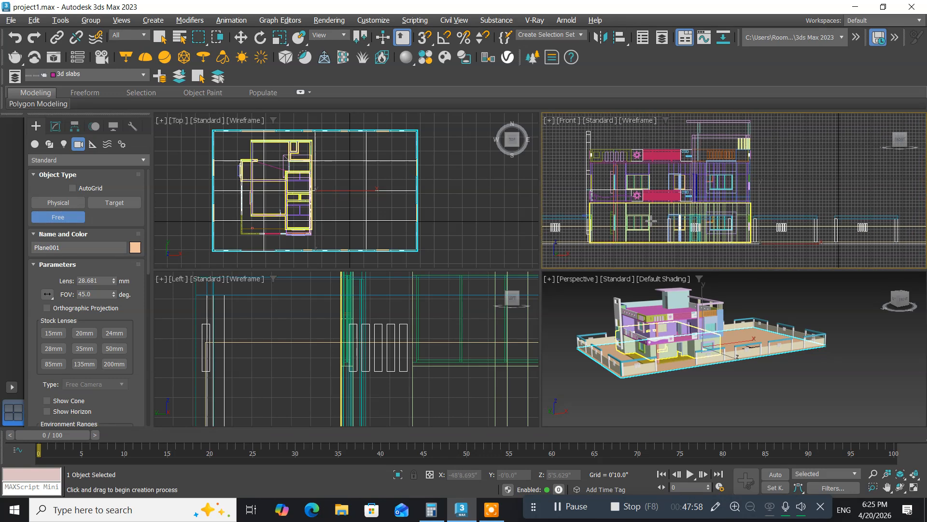
{"action": "key", "text": "alt+w"}
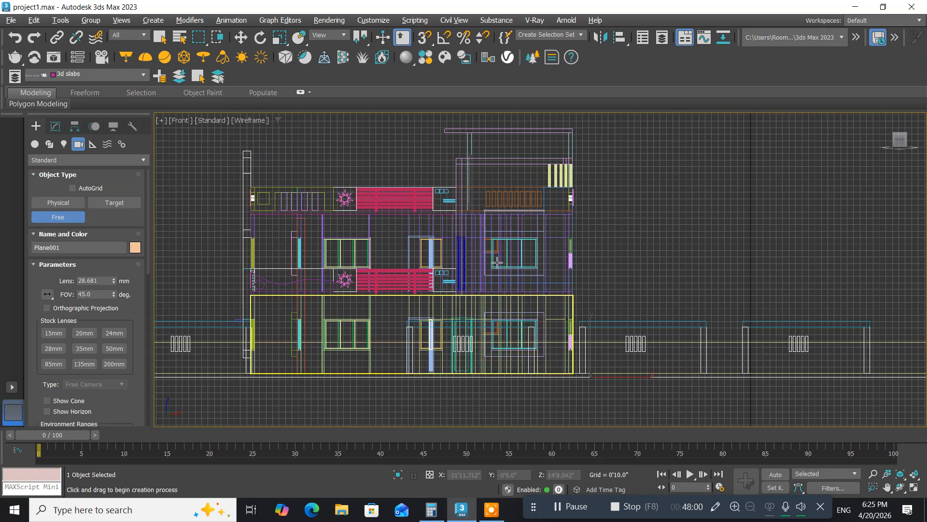
{"action": "middle_click_drag", "start_coordinate": [367, 318], "coordinate": [399, 267]}
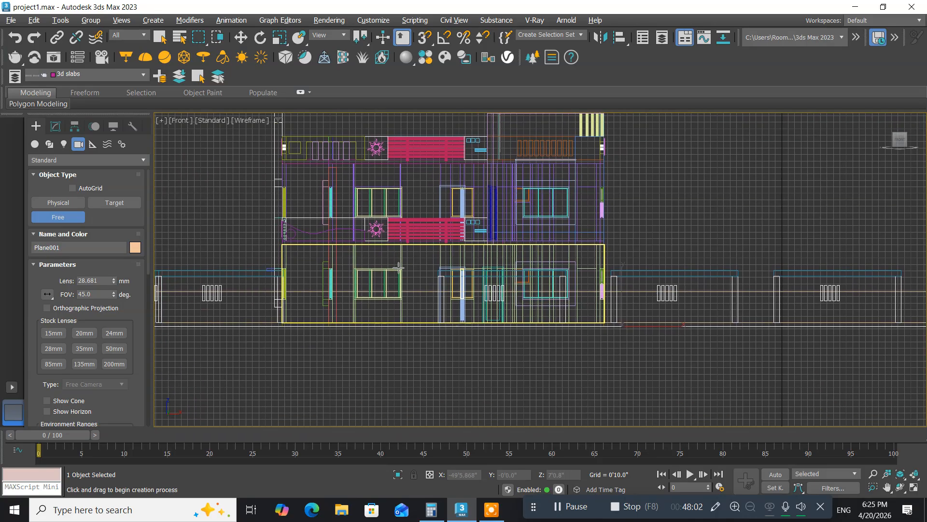
{"action": "left_click", "coordinate": [311, 291]}
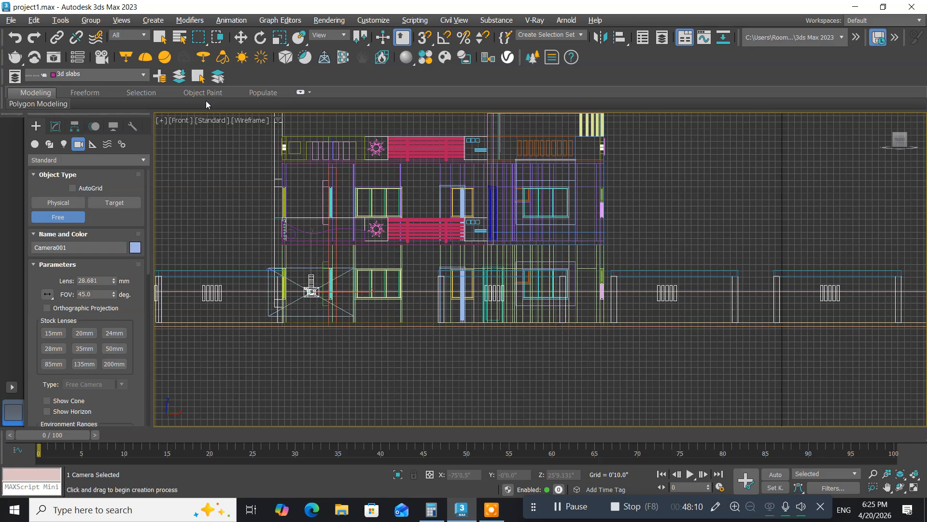
{"action": "left_click", "coordinate": [241, 37]}
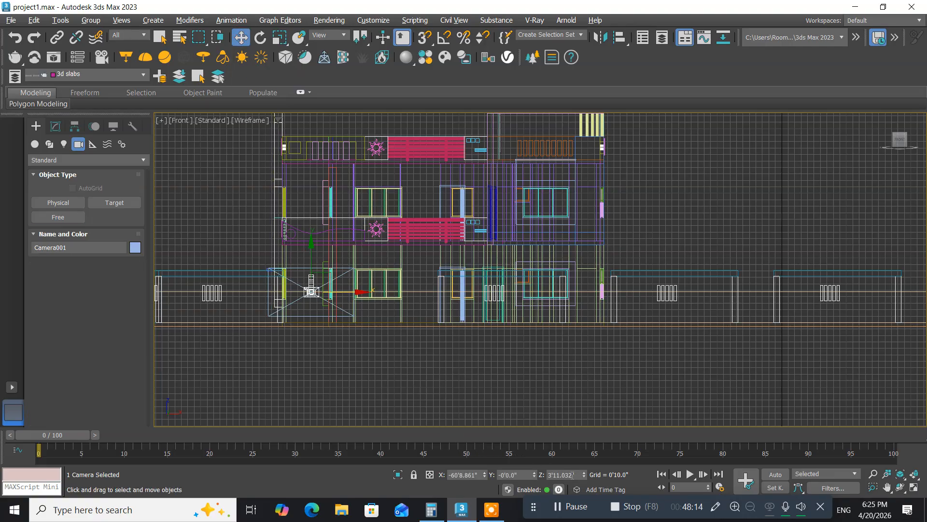
Set the camera's Z position to 5'6".
{"action": "left_click", "coordinate": [576, 475]}
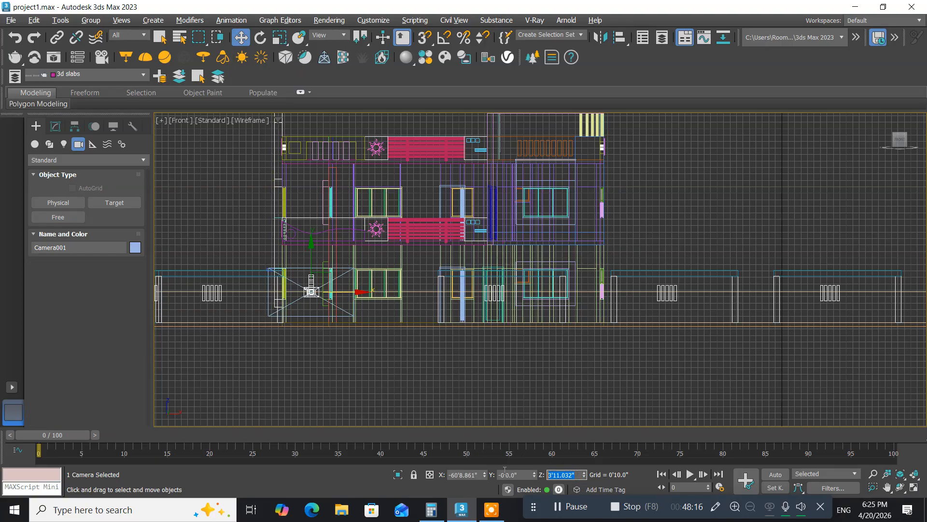
{"action": "type", "text": "5'6"}
{"action": "key", "text": "Return"}
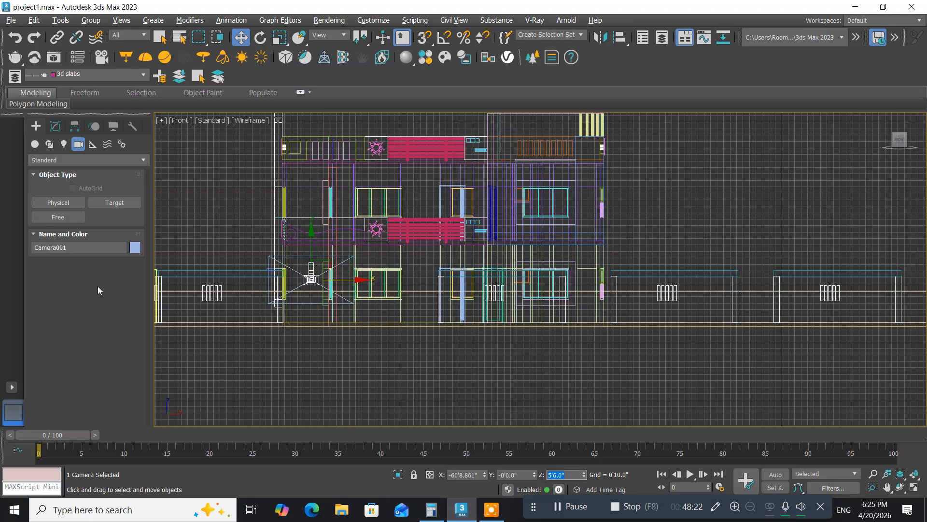
Move the camera along Y in the Top view to about -48'6", outside the front boundary wall.
{"action": "middle_click_drag", "start_coordinate": [231, 336], "coordinate": [370, 350]}
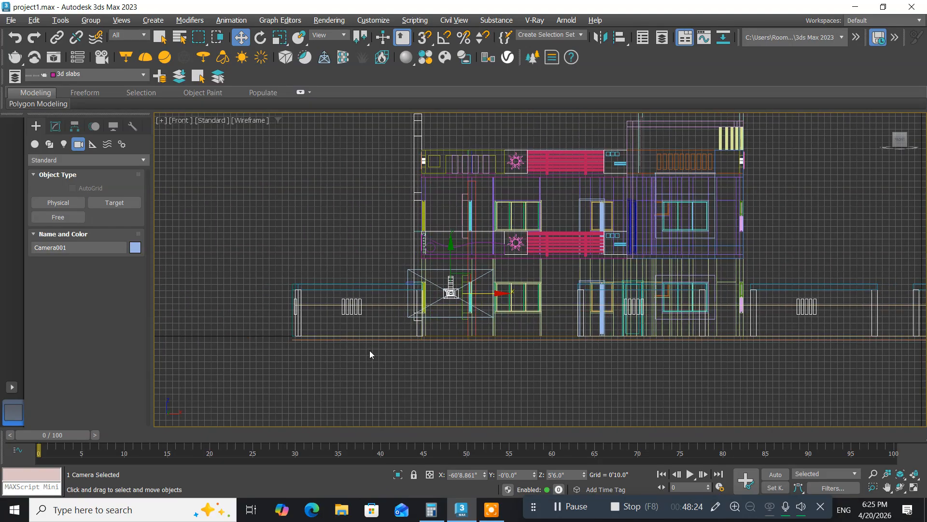
{"action": "key", "text": "alt+w"}
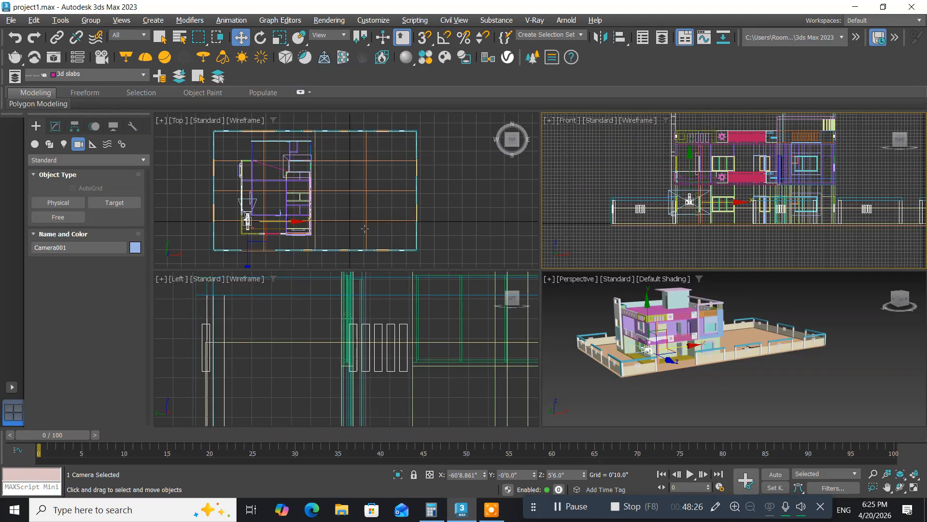
{"action": "middle_click_drag", "start_coordinate": [318, 221], "coordinate": [321, 176]}
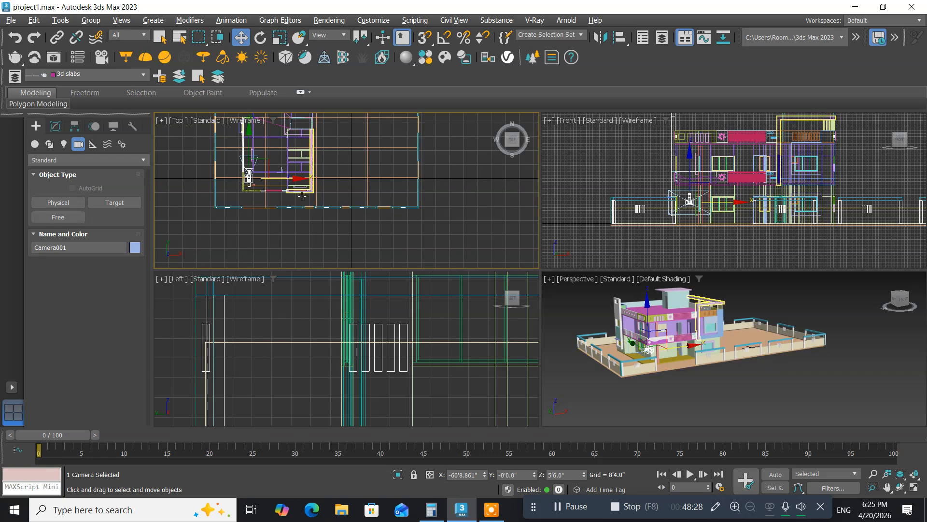
{"action": "key", "text": "alt+w"}
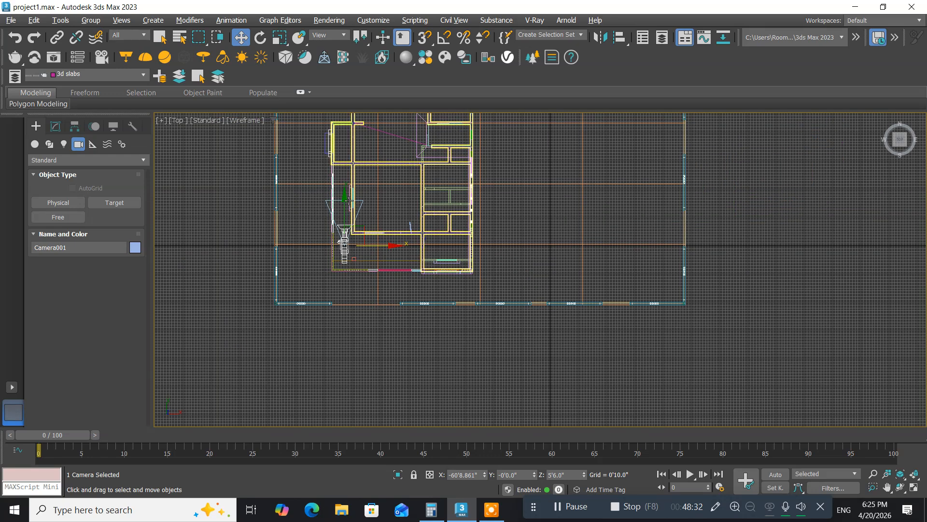
{"action": "left_click_drag", "start_coordinate": [349, 198], "coordinate": [368, 364]}
{"action": "middle_click_drag", "start_coordinate": [377, 358], "coordinate": [401, 270]}
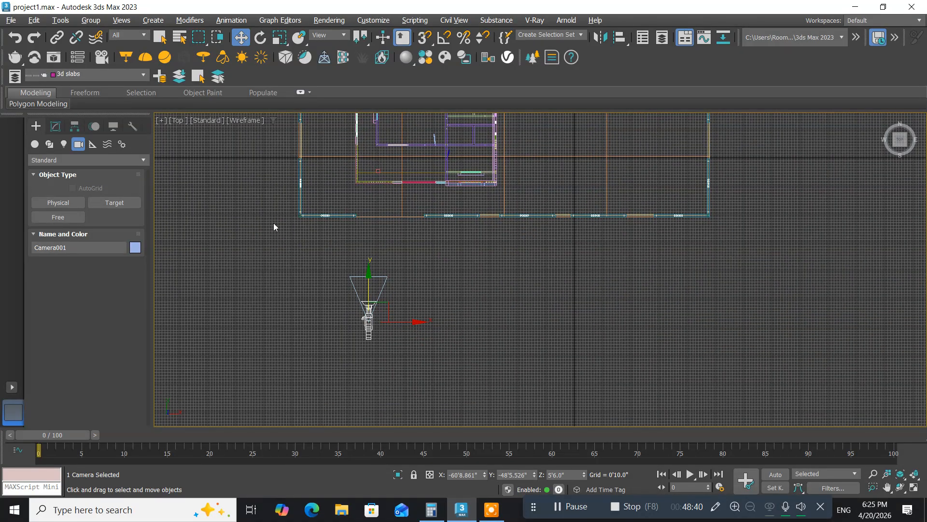
Rotate the camera -30 degrees about Z with Angle Snap on, aiming it diagonally at the house.
{"action": "left_click", "coordinate": [260, 37]}
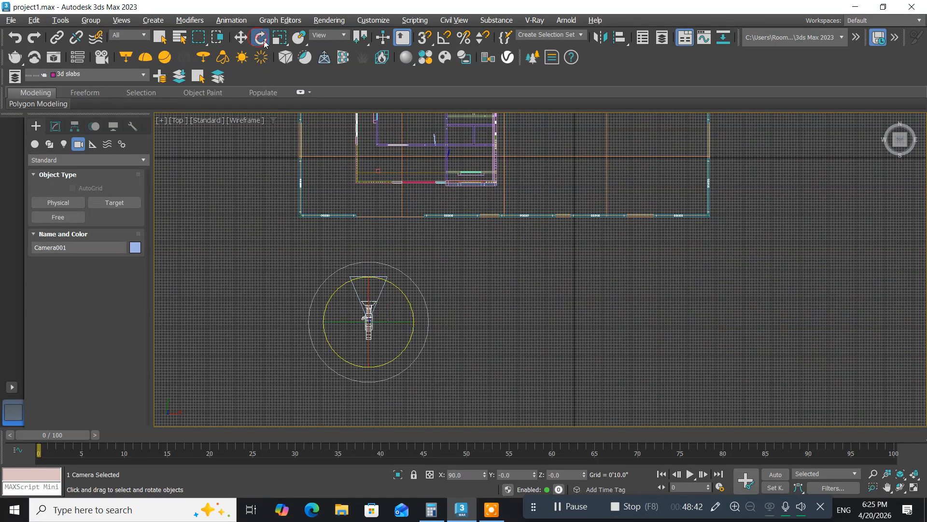
{"action": "left_click", "coordinate": [443, 39]}
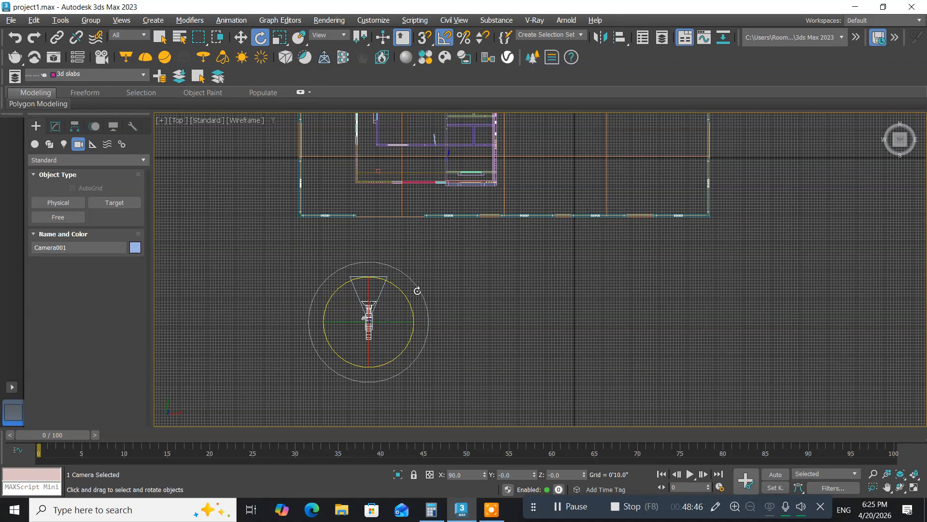
{"action": "left_click_drag", "start_coordinate": [417, 289], "coordinate": [427, 300]}
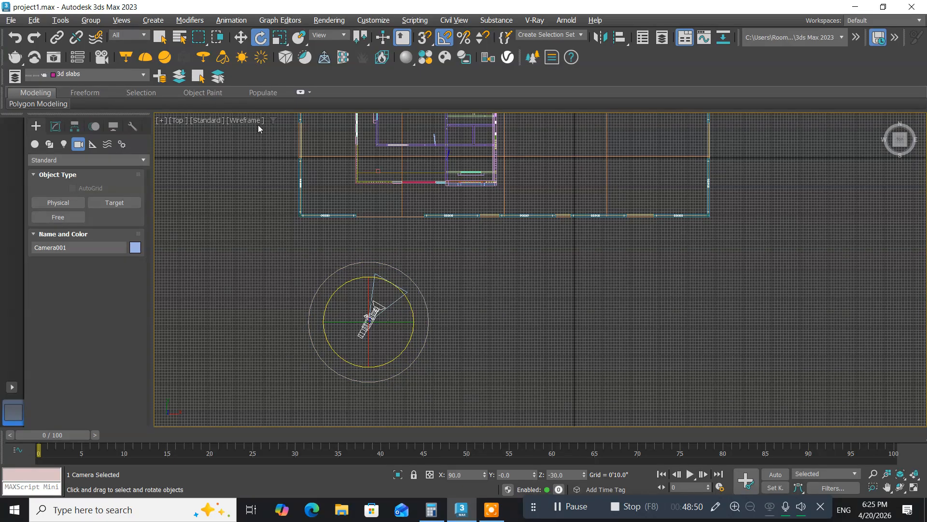
Move the camera diagonally away from the boundary corner in the Top view, to about X -95'3" and Y -62'3".
{"action": "left_click", "coordinate": [240, 38]}
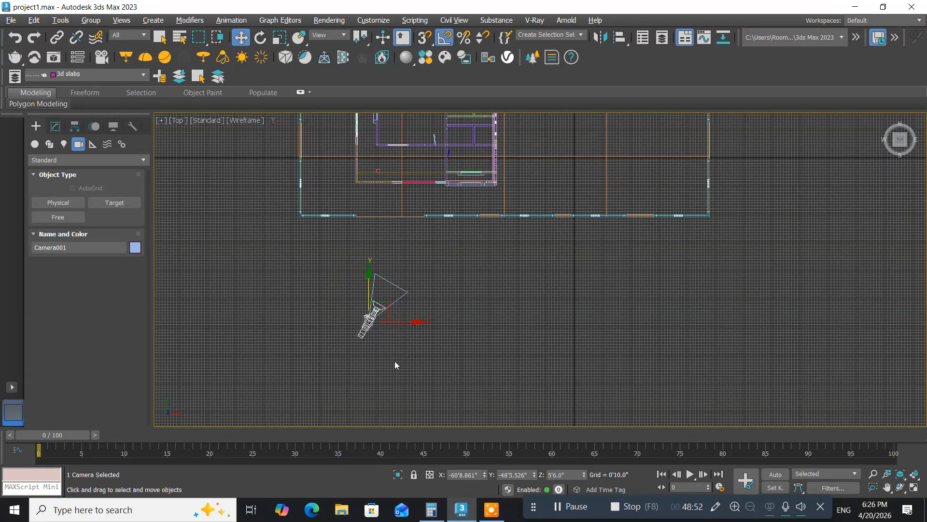
{"action": "left_click_drag", "start_coordinate": [414, 322], "coordinate": [321, 321]}
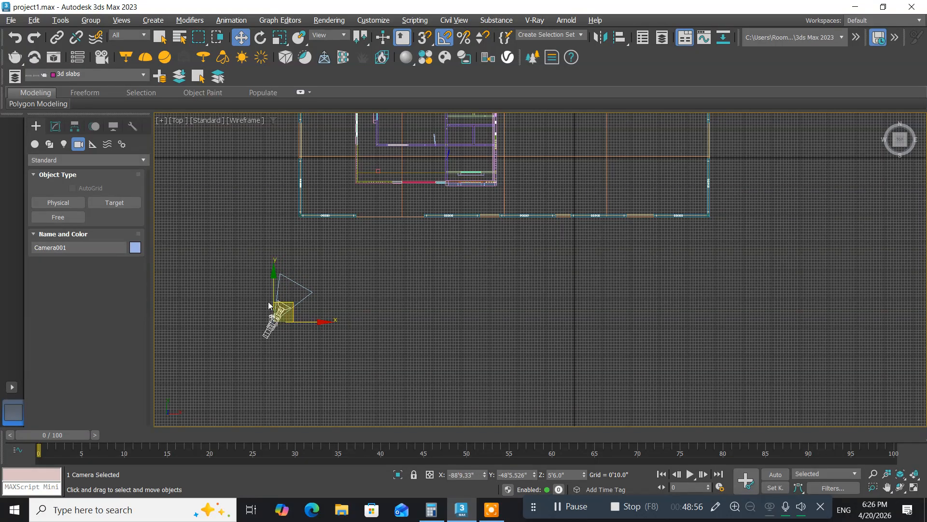
{"action": "left_click_drag", "start_coordinate": [273, 272], "coordinate": [273, 319]}
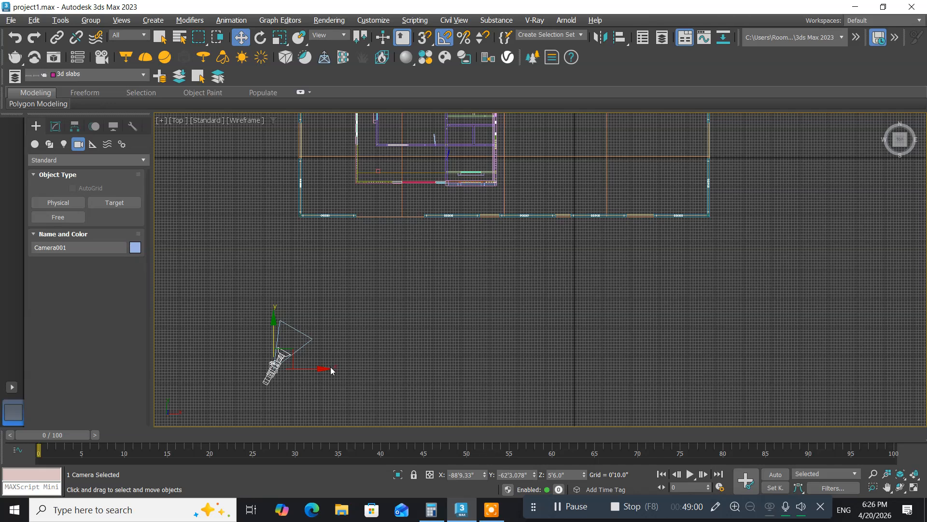
{"action": "left_click_drag", "start_coordinate": [325, 369], "coordinate": [302, 371]}
{"action": "middle_click_drag", "start_coordinate": [444, 341], "coordinate": [433, 352]}
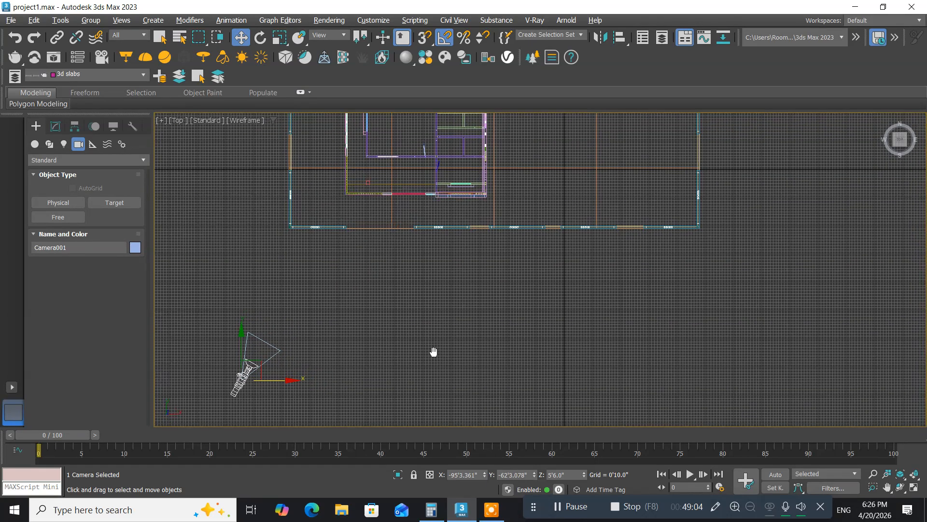
Return to the four-viewport layout and change the Perspective viewport to the Camera001 view.
{"action": "key", "text": "alt+w"}
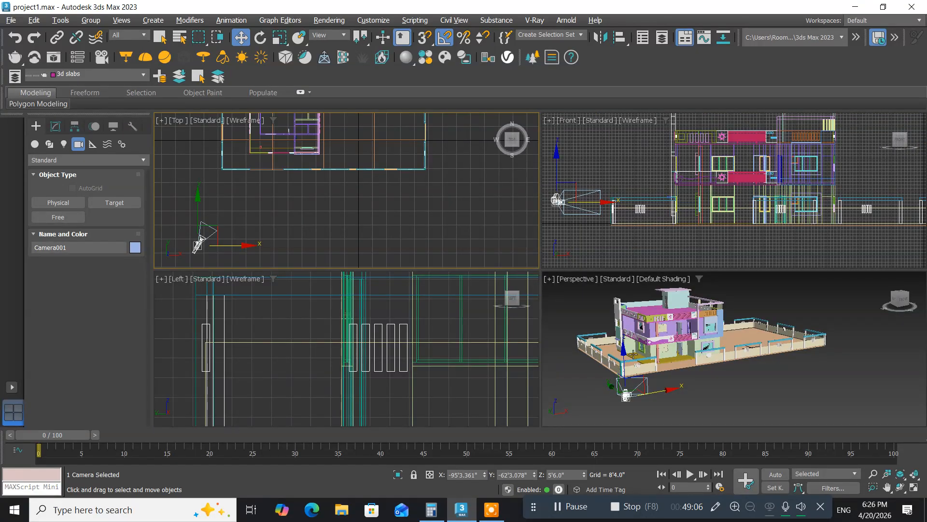
{"action": "left_click", "coordinate": [712, 406]}
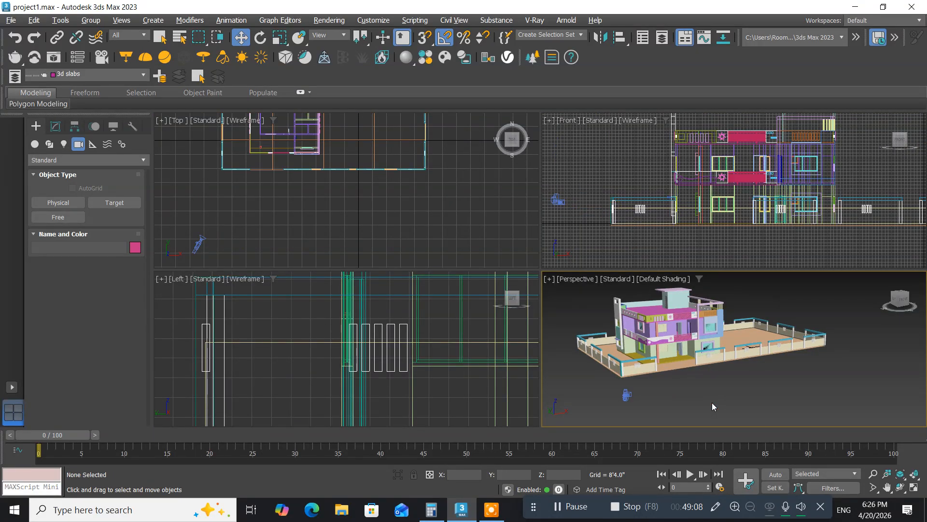
{"action": "key", "text": "c"}
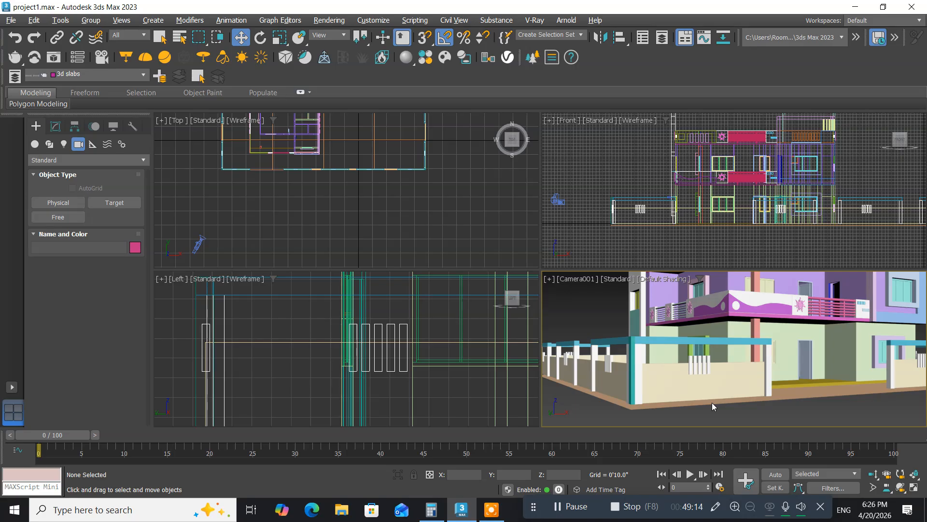
{"action": "left_click", "coordinate": [702, 402]}
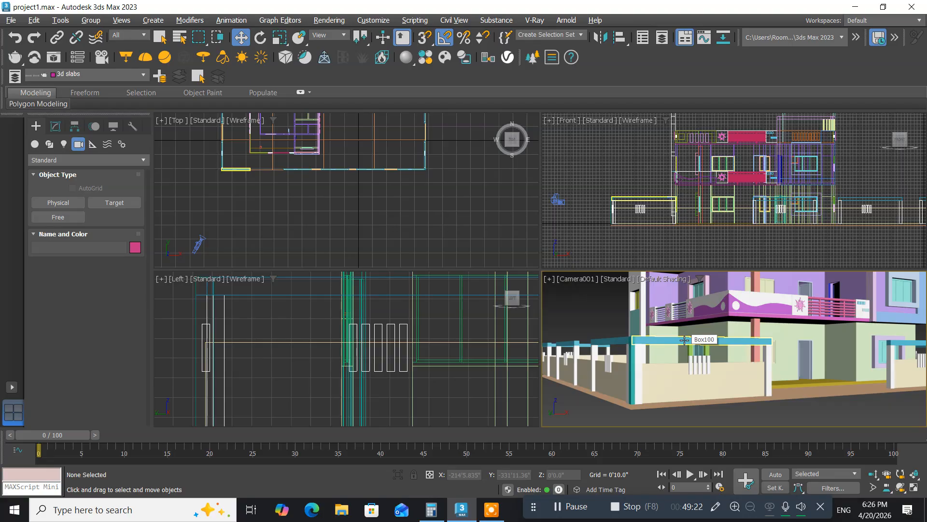
Move the camera farther back from the house in the Top view, to about X -110'7" and Y -109'1", checking the camera view.
{"action": "middle_click", "coordinate": [247, 235]}
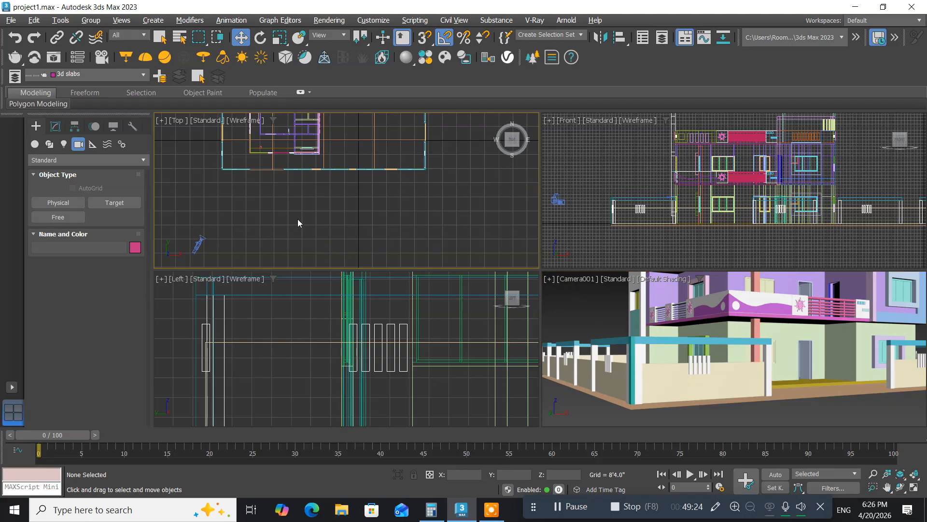
{"action": "middle_click_drag", "start_coordinate": [231, 216], "coordinate": [287, 163]}
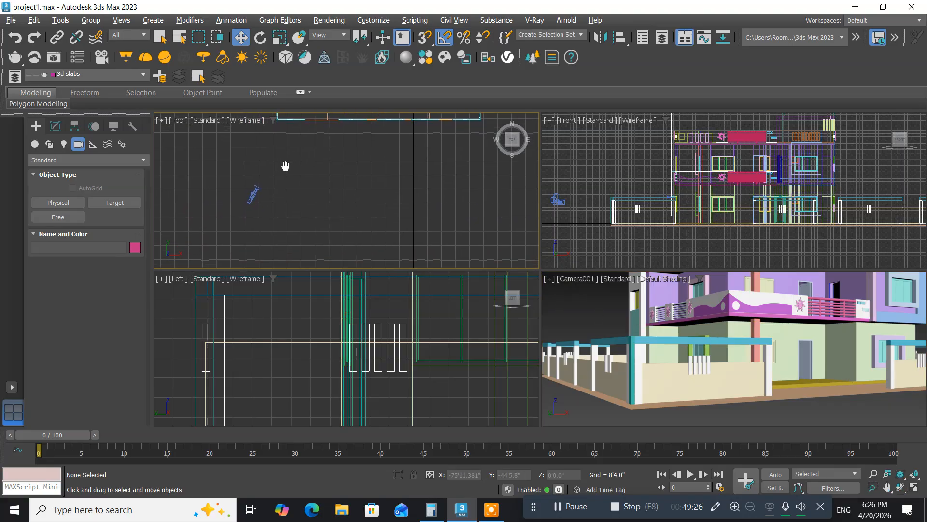
{"action": "left_click", "coordinate": [255, 192]}
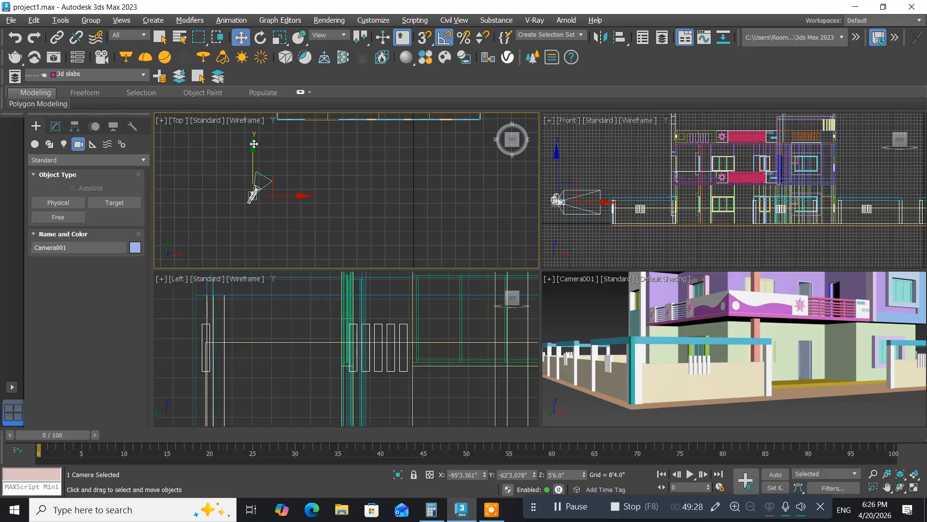
{"action": "left_click_drag", "start_coordinate": [253, 144], "coordinate": [254, 177]}
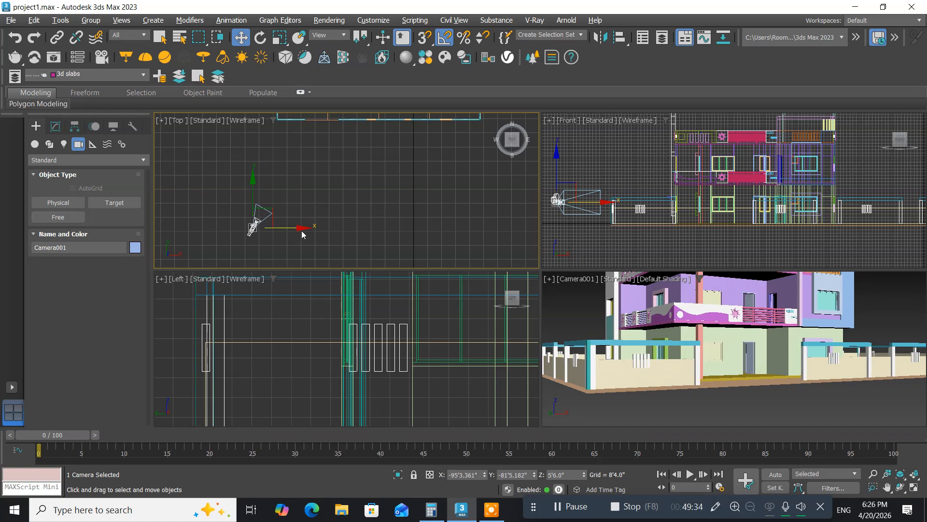
{"action": "left_click_drag", "start_coordinate": [299, 228], "coordinate": [284, 228]}
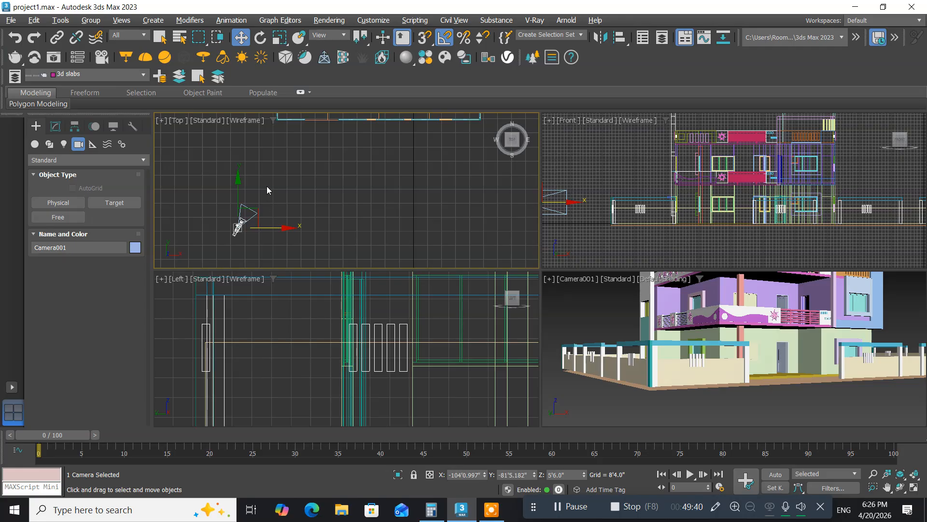
{"action": "left_click_drag", "start_coordinate": [237, 180], "coordinate": [235, 218]}
{"action": "middle_click_drag", "start_coordinate": [277, 218], "coordinate": [278, 156]}
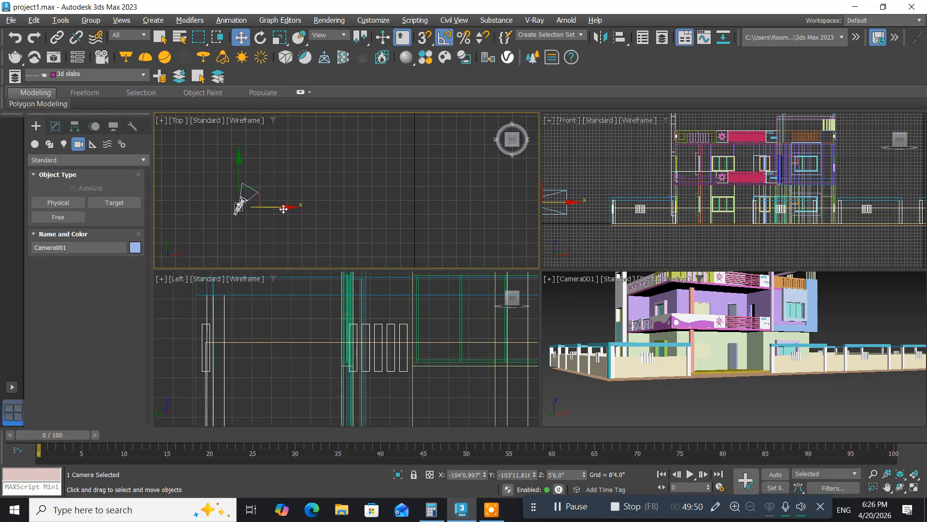
{"action": "left_click_drag", "start_coordinate": [284, 209], "coordinate": [272, 211]}
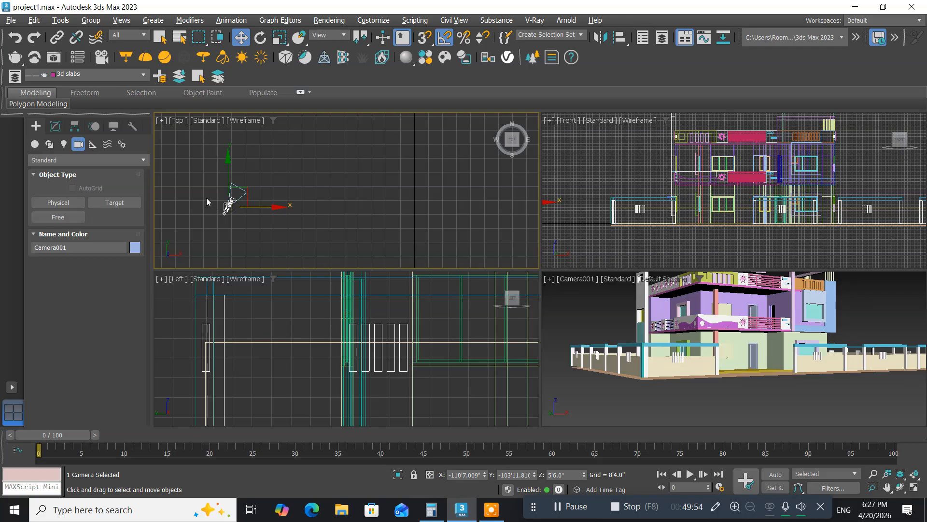
{"action": "left_click_drag", "start_coordinate": [228, 166], "coordinate": [230, 177]}
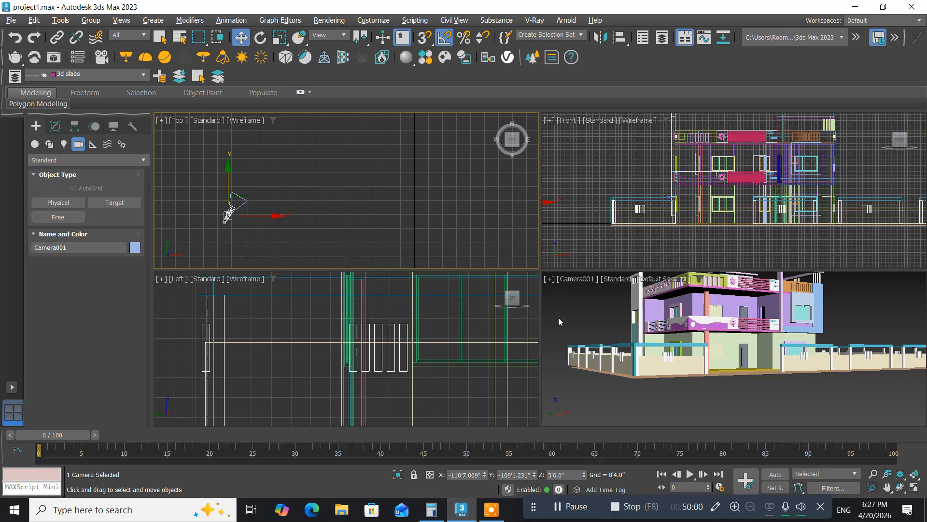
Truck the camera up to about Z 5'11", move it to about X -118'4" and pull it slightly farther back in Y.
{"action": "middle_click_drag", "start_coordinate": [578, 319], "coordinate": [580, 332]}
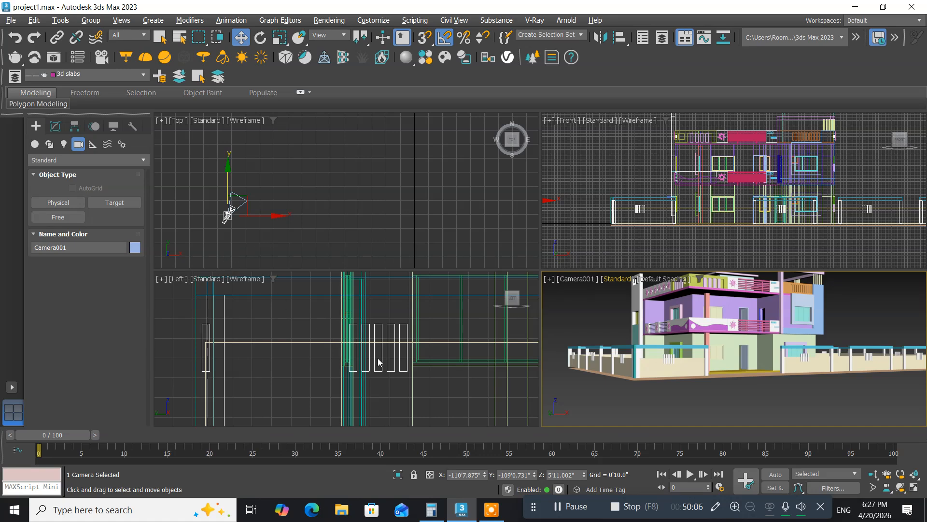
{"action": "middle_click_drag", "start_coordinate": [379, 362], "coordinate": [367, 356]}
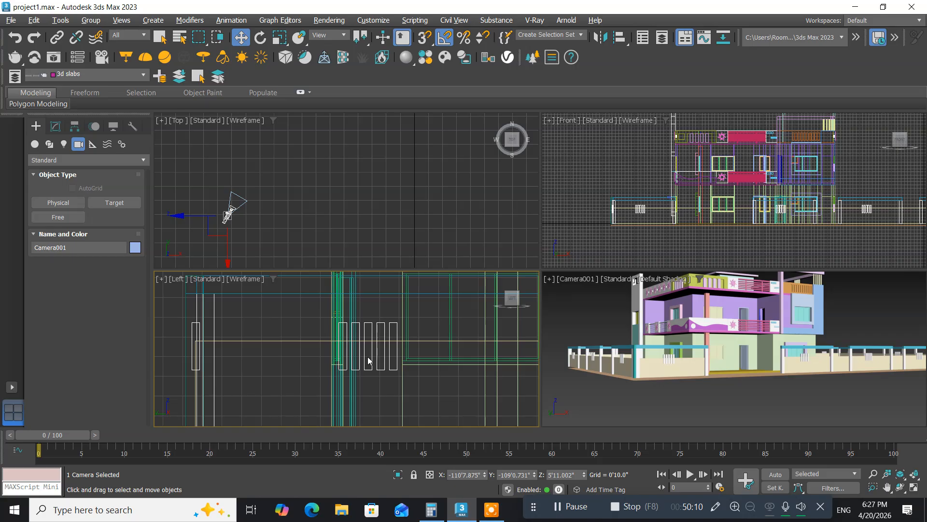
{"action": "left_click", "coordinate": [239, 210]}
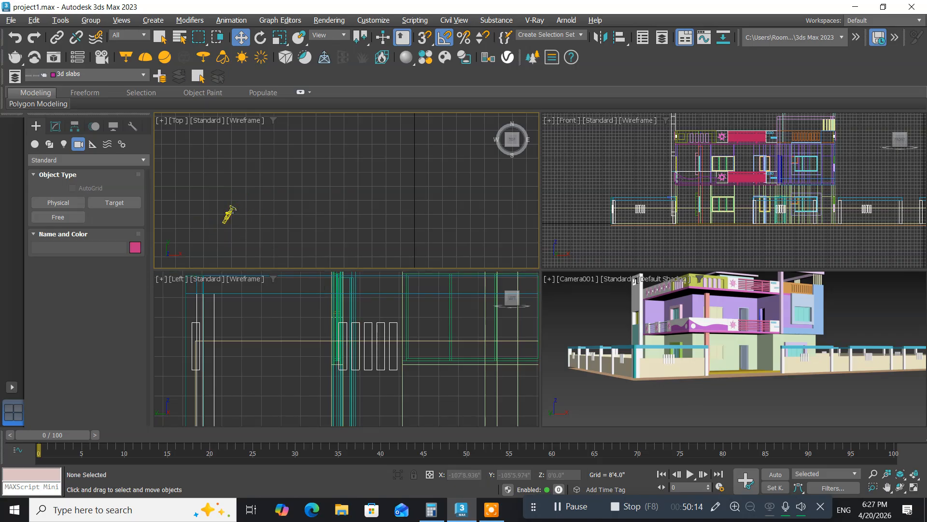
{"action": "left_click", "coordinate": [227, 214]}
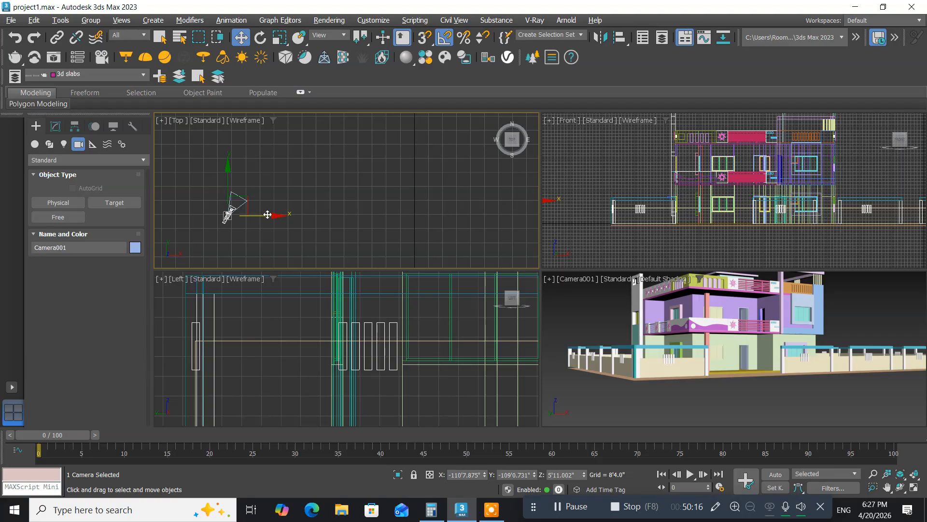
{"action": "left_click_drag", "start_coordinate": [268, 215], "coordinate": [255, 217]}
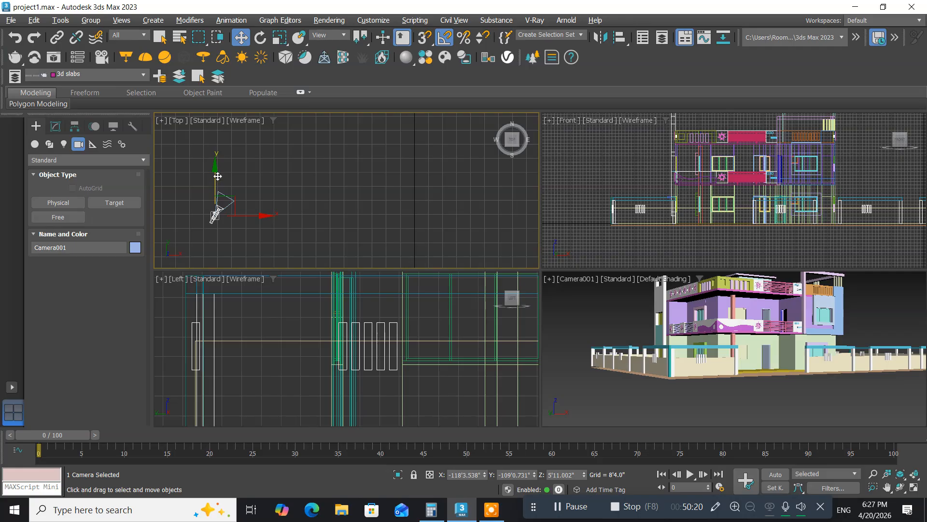
{"action": "left_click_drag", "start_coordinate": [215, 175], "coordinate": [215, 191]}
Maximize the Camera001 view and render it.
{"action": "left_click", "coordinate": [603, 327]}
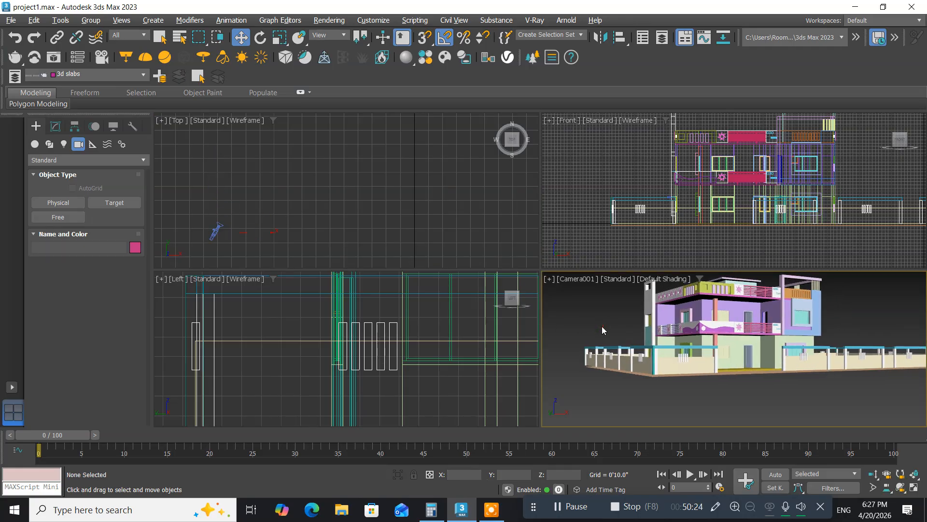
{"action": "key", "text": "alt+w"}
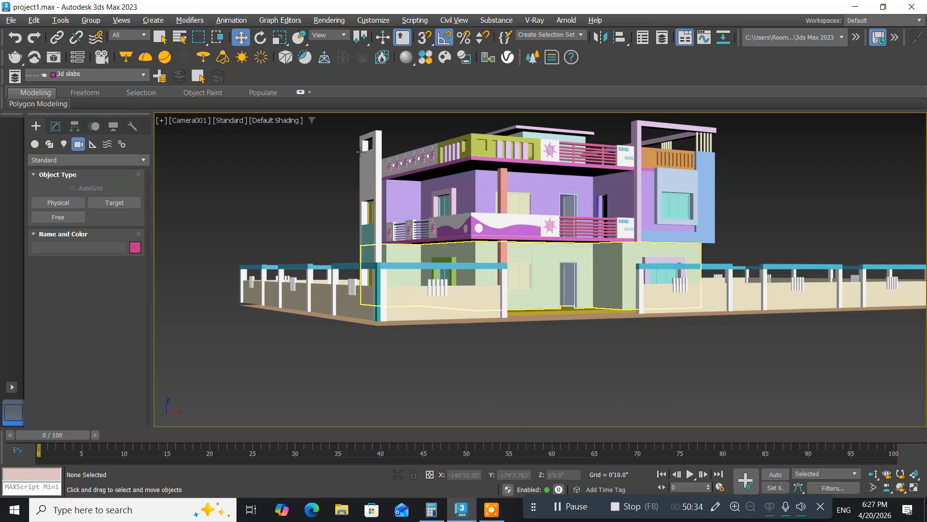
{"action": "left_click", "coordinate": [324, 21]}
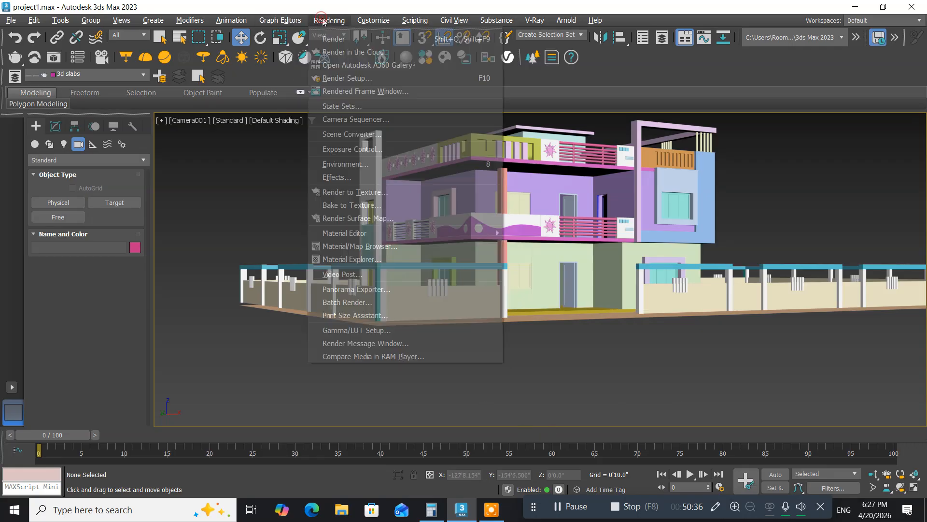
{"action": "left_click", "coordinate": [333, 42]}
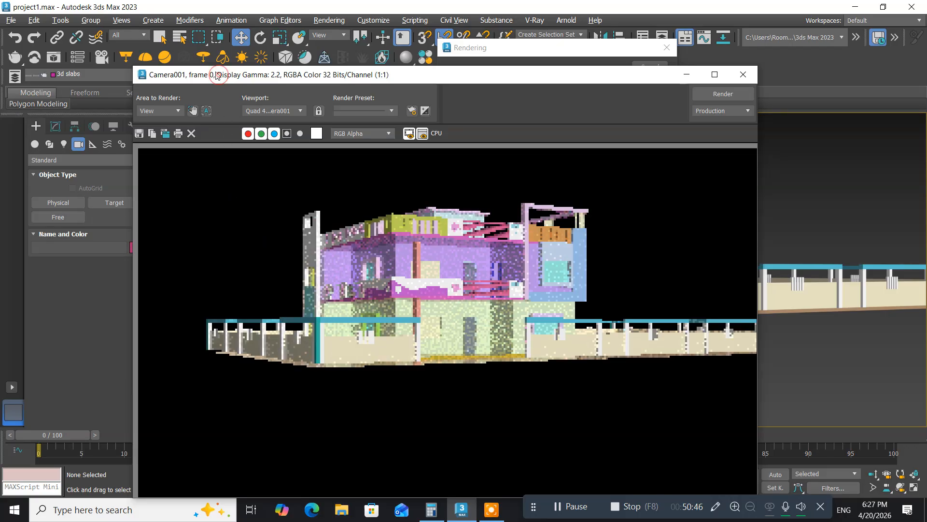
Begin saving the rendered camera image to the Desktop under the file name cameraview.
{"action": "left_click_drag", "start_coordinate": [221, 79], "coordinate": [182, 139]}
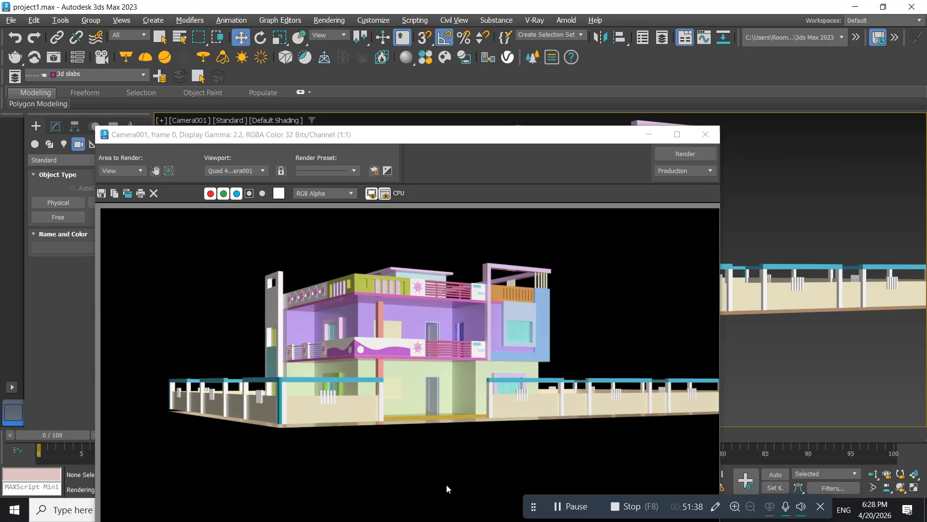
{"action": "left_click_drag", "start_coordinate": [350, 139], "coordinate": [386, 35]}
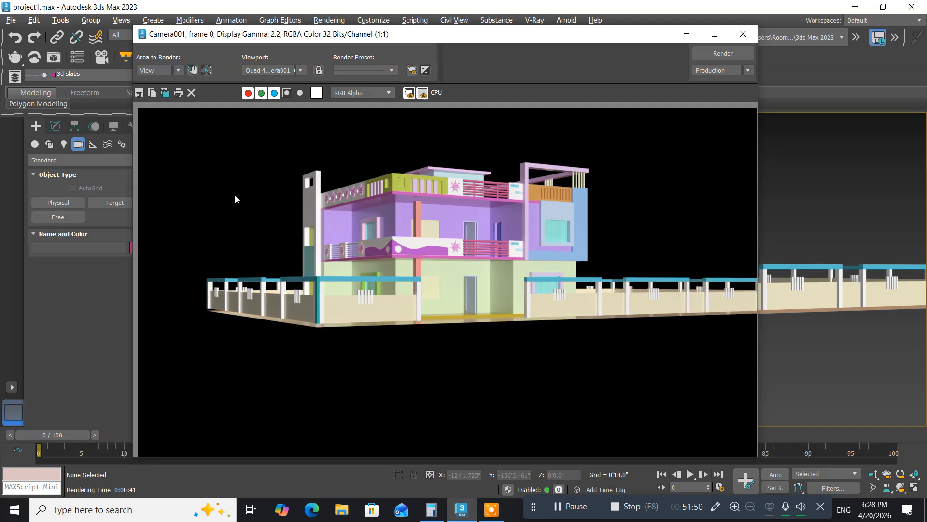
{"action": "left_click", "coordinate": [140, 96]}
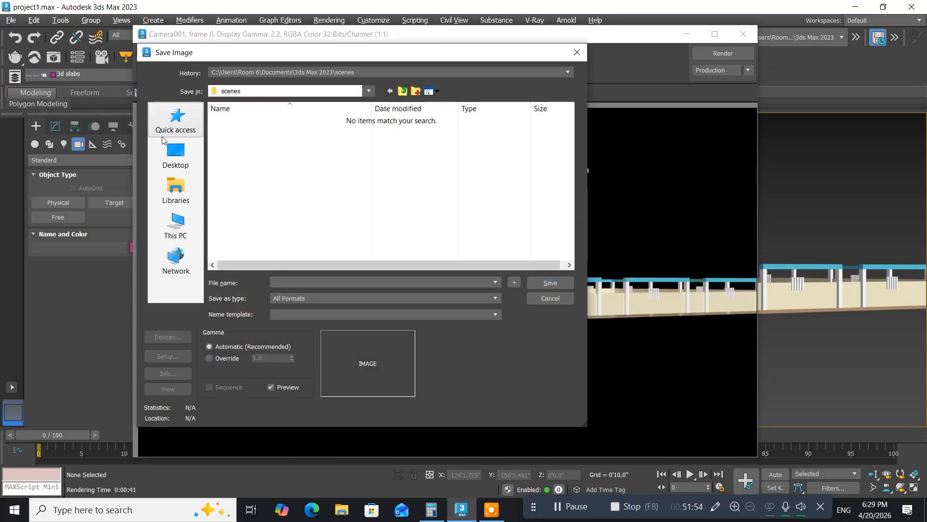
{"action": "left_click", "coordinate": [175, 160]}
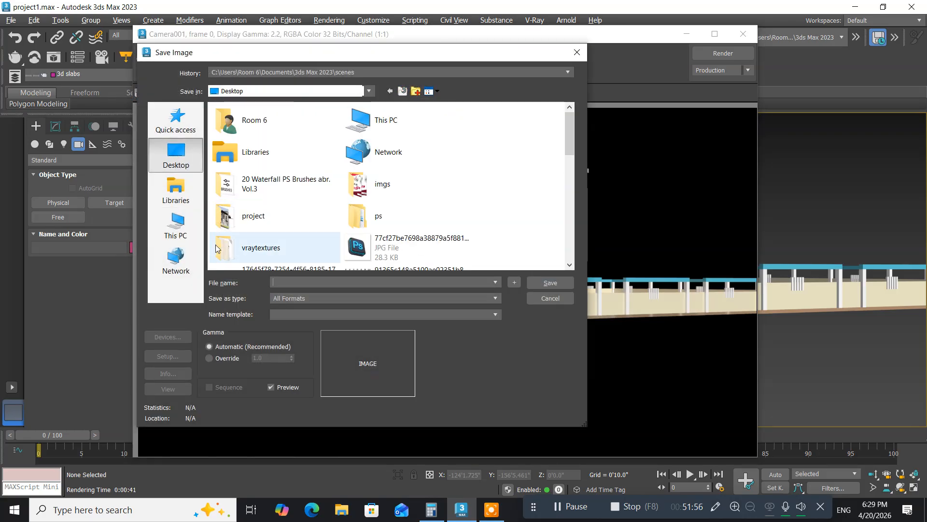
{"action": "left_click", "coordinate": [283, 282]}
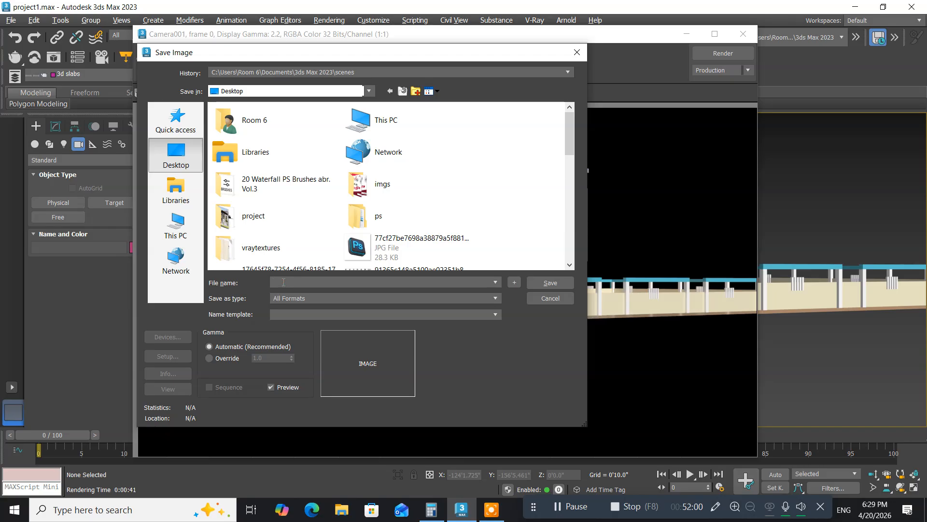
{"action": "type", "text": "f"}
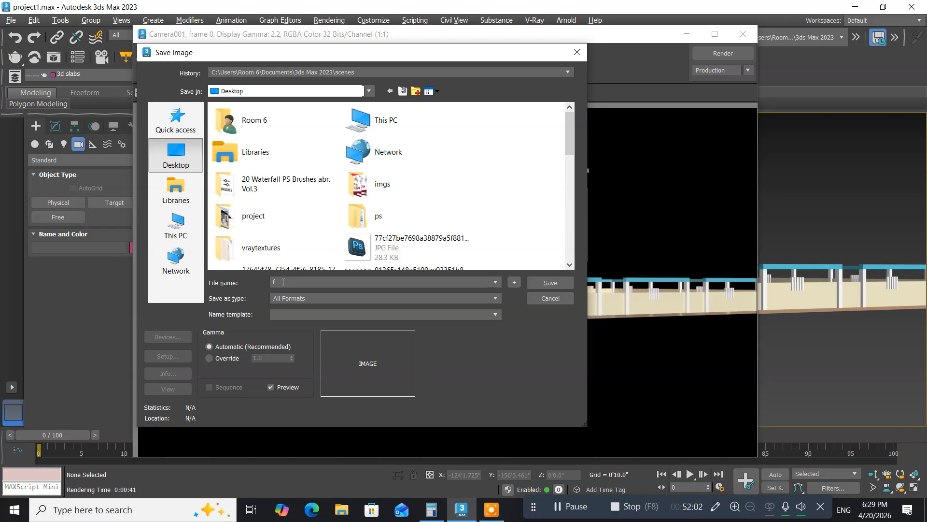
{"action": "type", "text": "ca"}
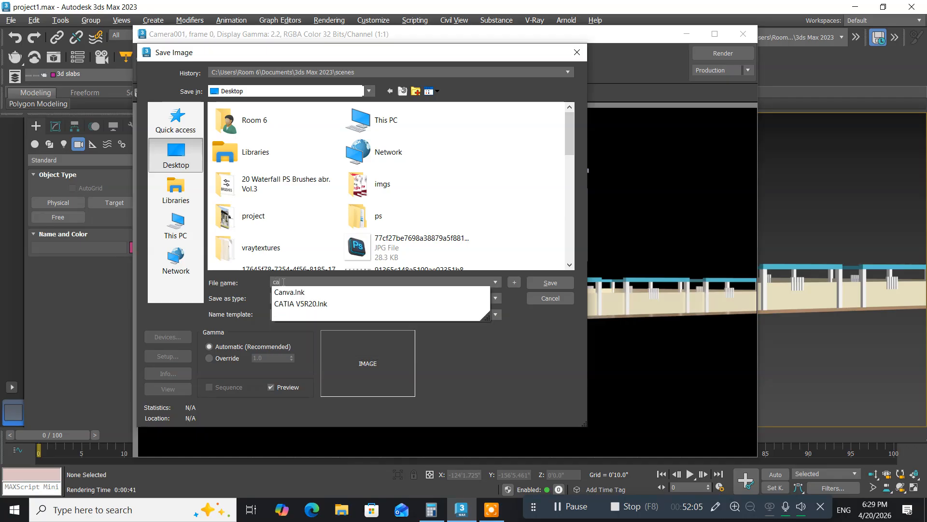
{"action": "type", "text": "meravi"}
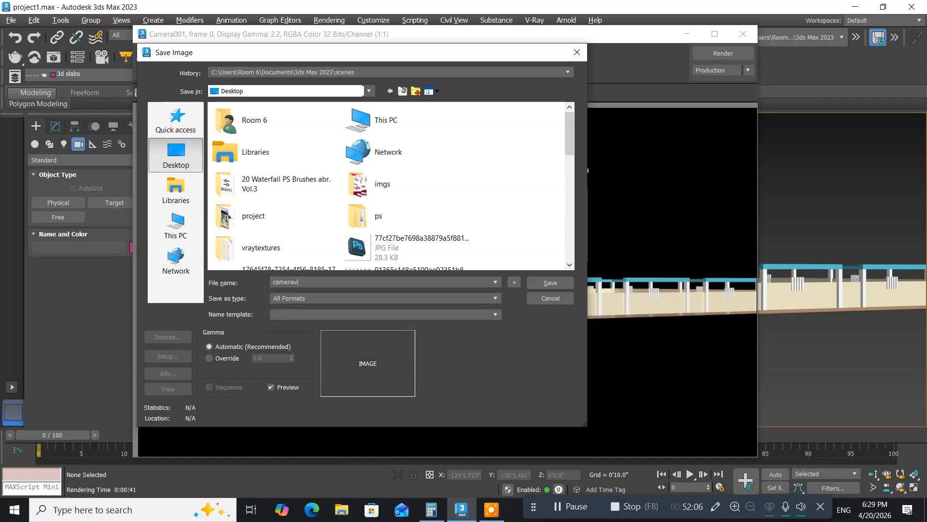
{"action": "type", "text": "ew"}
Save the image in JPEG format with quality 95 and smoothing 0, and close the rendered frame window.
{"action": "left_click", "coordinate": [490, 294]}
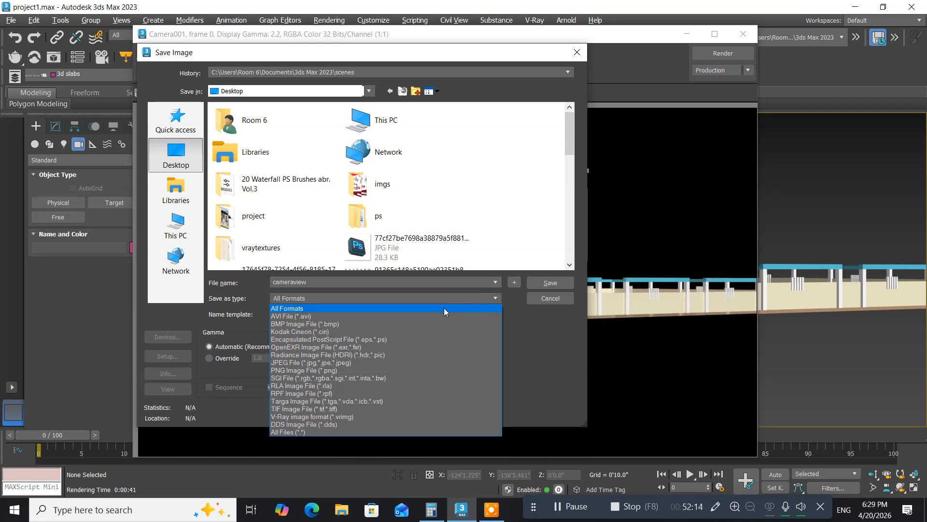
{"action": "left_click", "coordinate": [306, 366]}
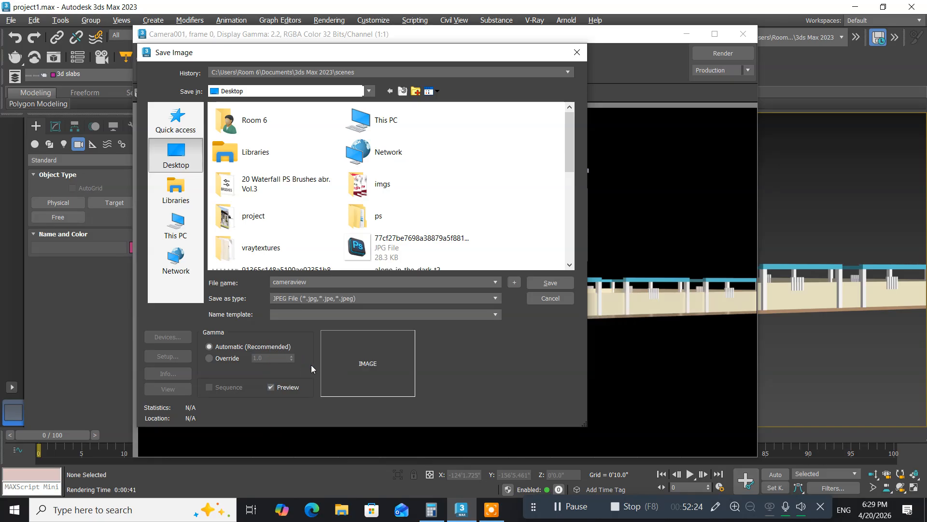
{"action": "left_click", "coordinate": [549, 284]}
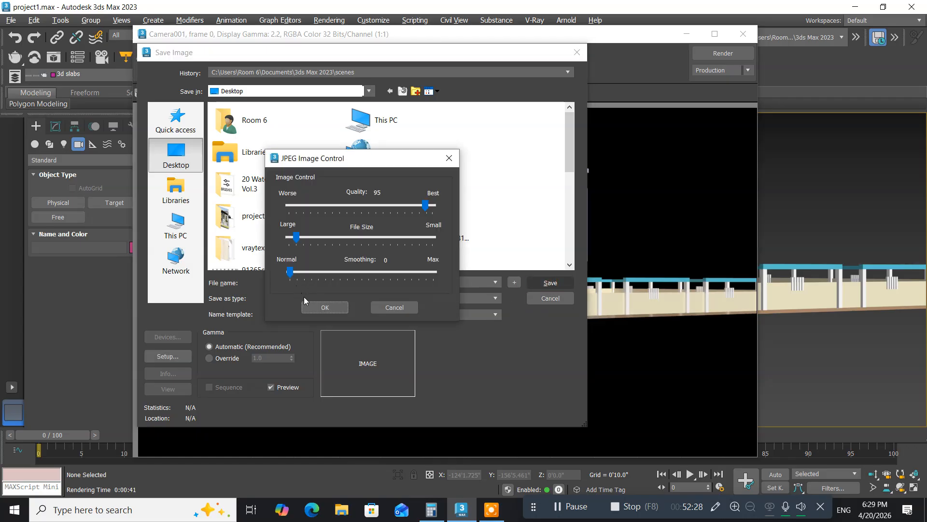
{"action": "left_click", "coordinate": [315, 308]}
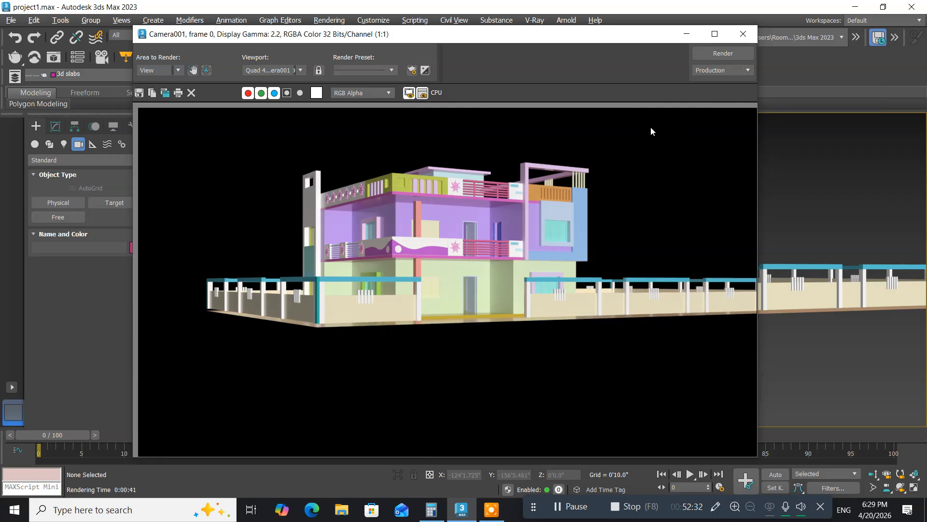
{"action": "left_click", "coordinate": [756, 32]}
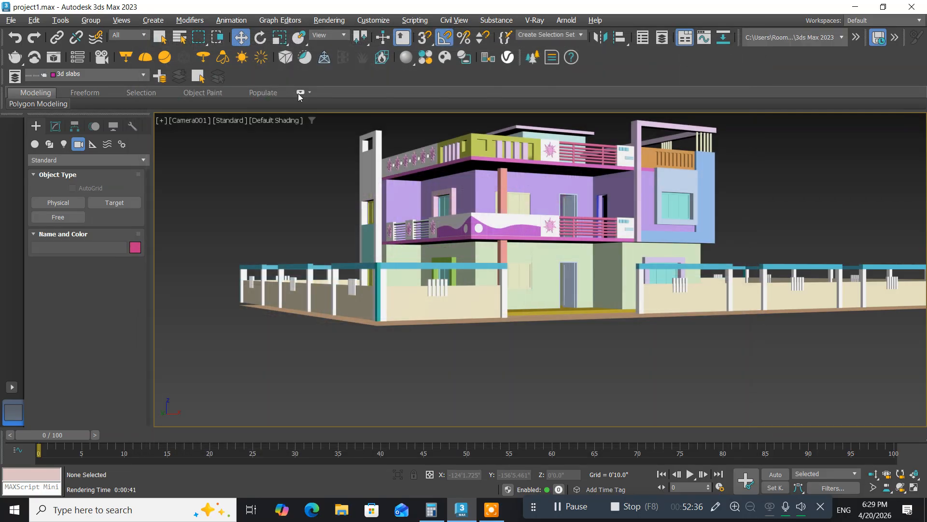
Examine the area-to-render and output size options in Render Setup, keeping View and HDTV (video), and close the dialog.
{"action": "left_click", "coordinate": [315, 21]}
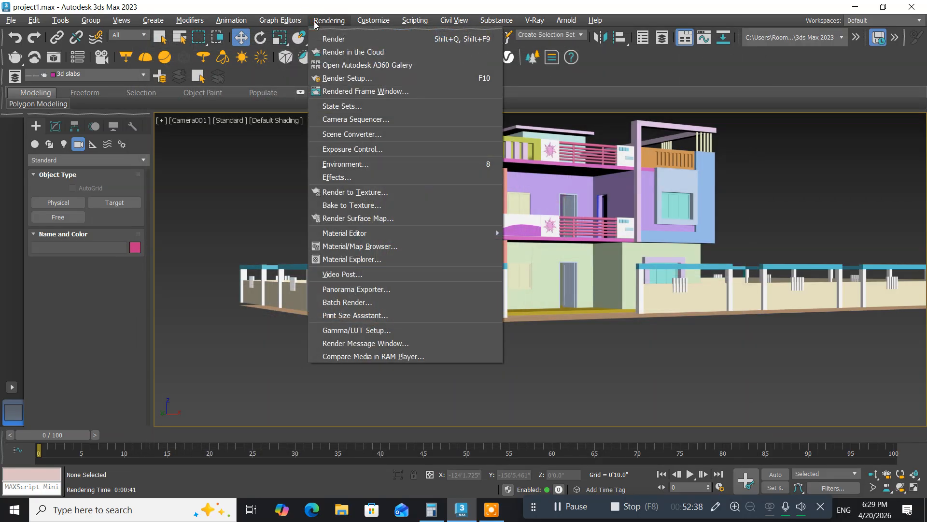
{"action": "left_click", "coordinate": [352, 79]}
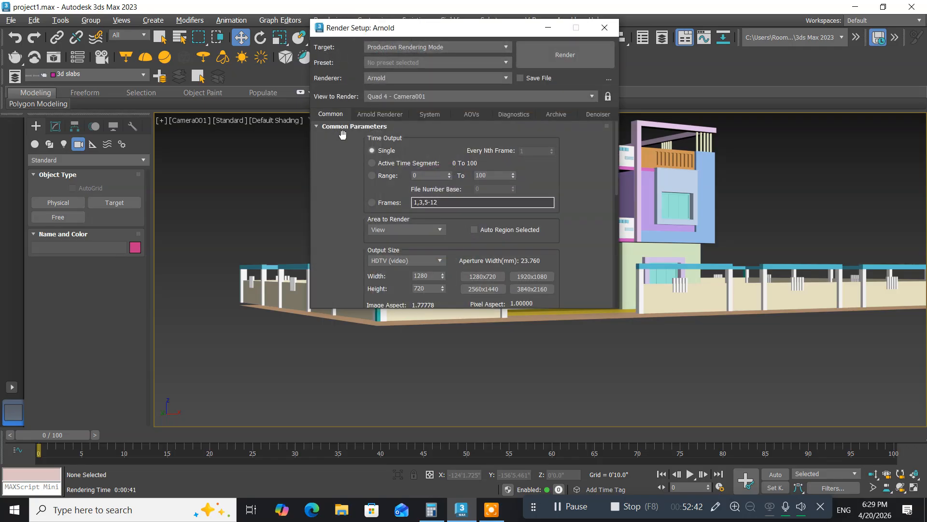
{"action": "left_click_drag", "start_coordinate": [388, 30], "coordinate": [232, 51]}
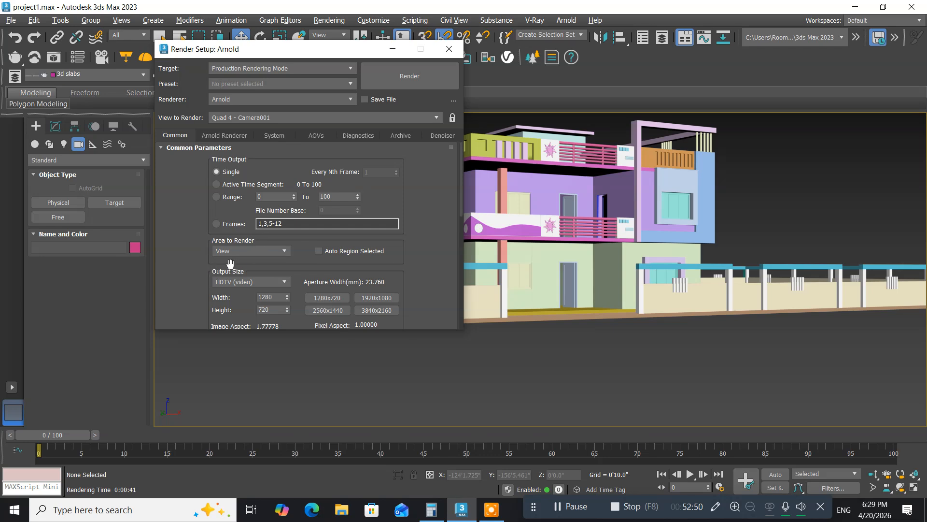
{"action": "left_click", "coordinate": [276, 251]}
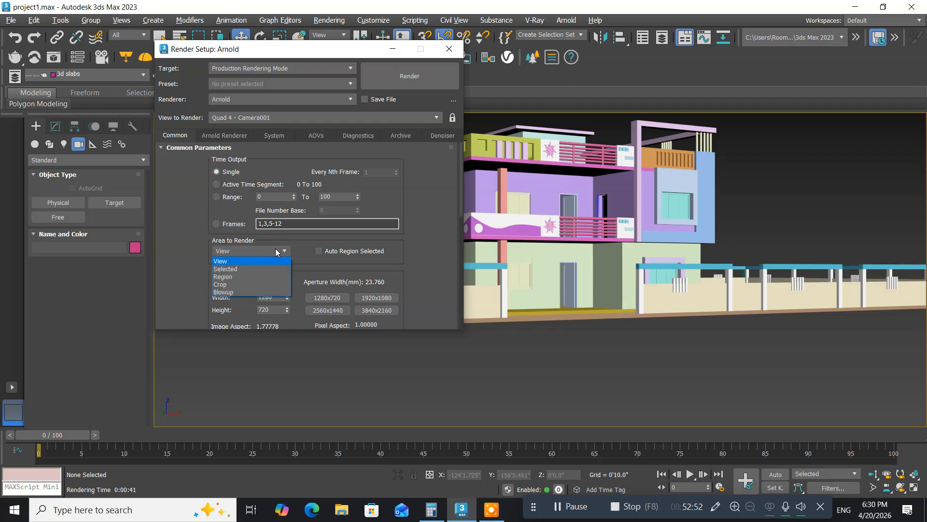
{"action": "left_click", "coordinate": [276, 250]}
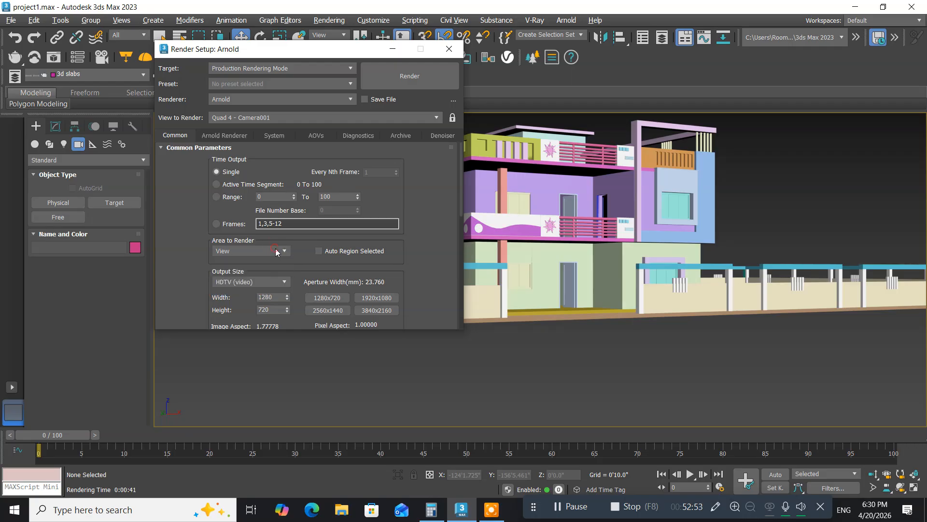
{"action": "left_click", "coordinate": [270, 282]}
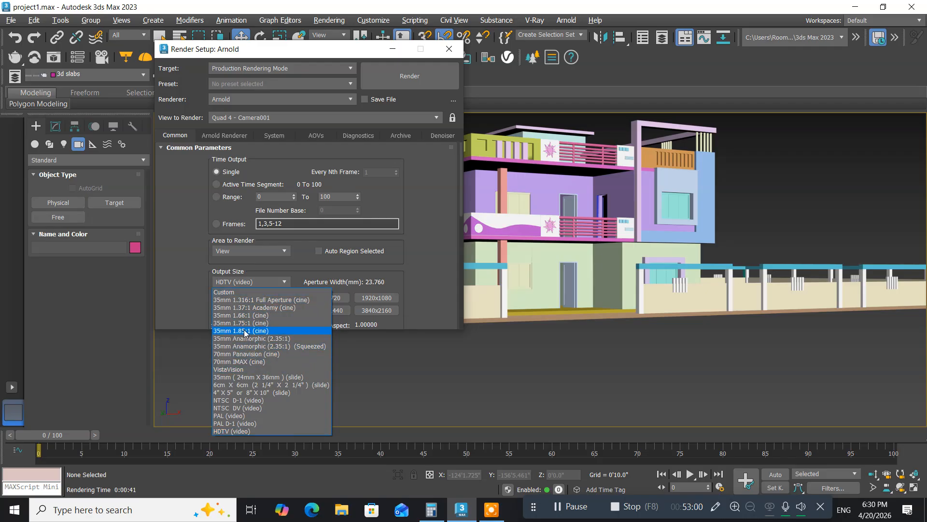
{"action": "left_click", "coordinate": [229, 432]}
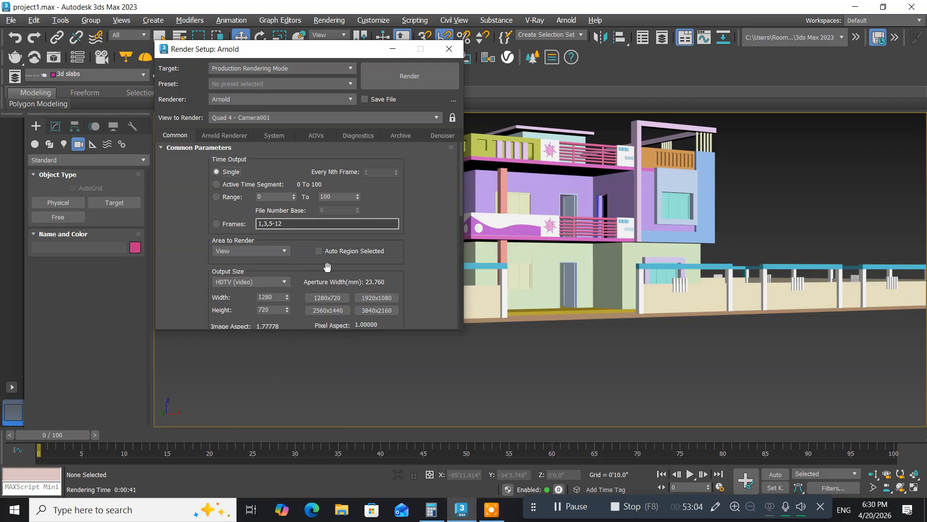
{"action": "left_click", "coordinate": [446, 54]}
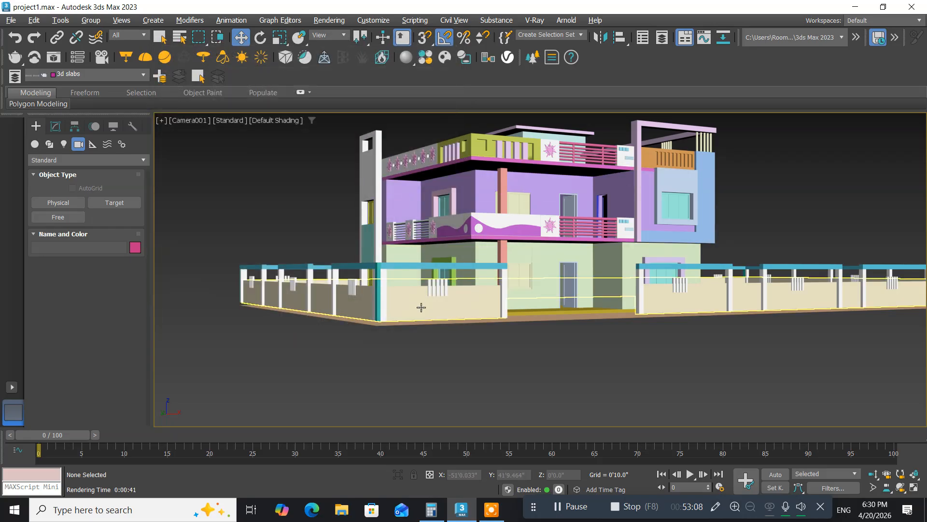